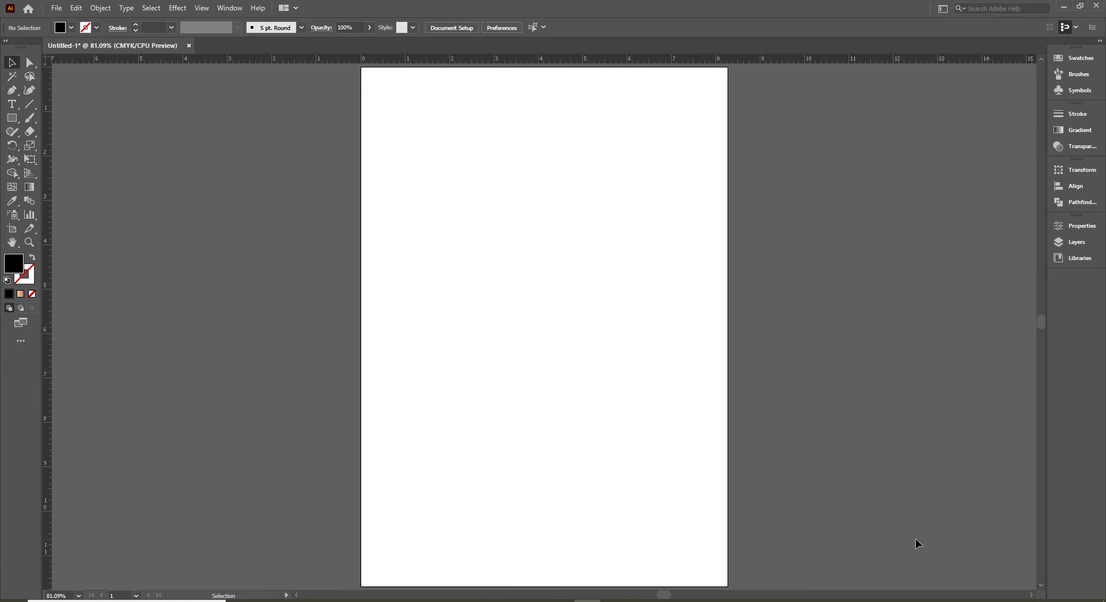
Switch to File Explorer, open the Downloads folder and show its contents as medium icons
key(v)
key(super+e)
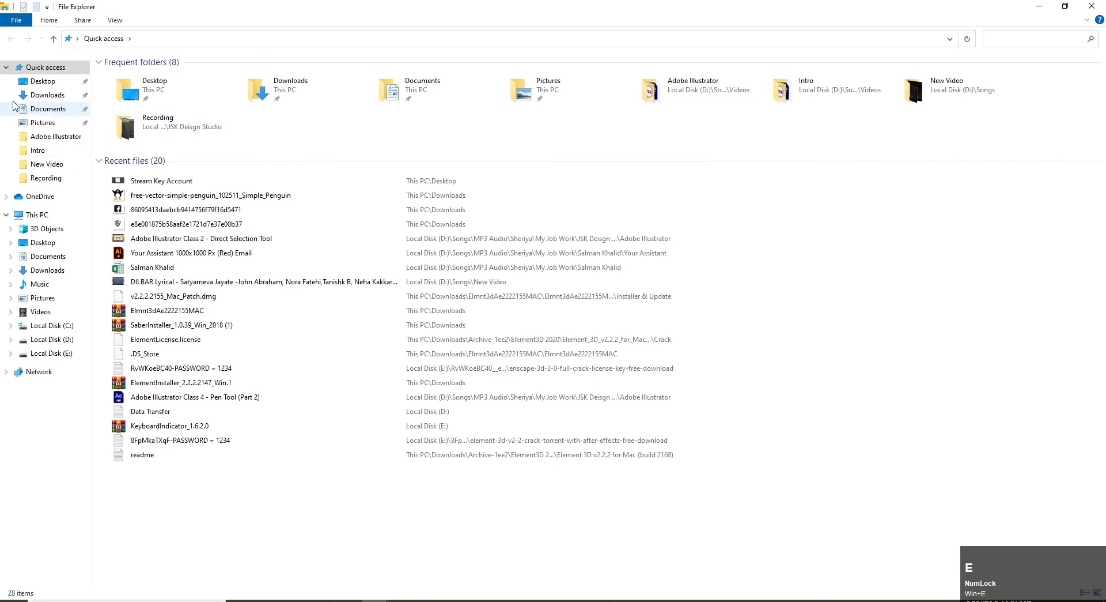
click(47, 109)
click(48, 95)
right_click(545, 521)
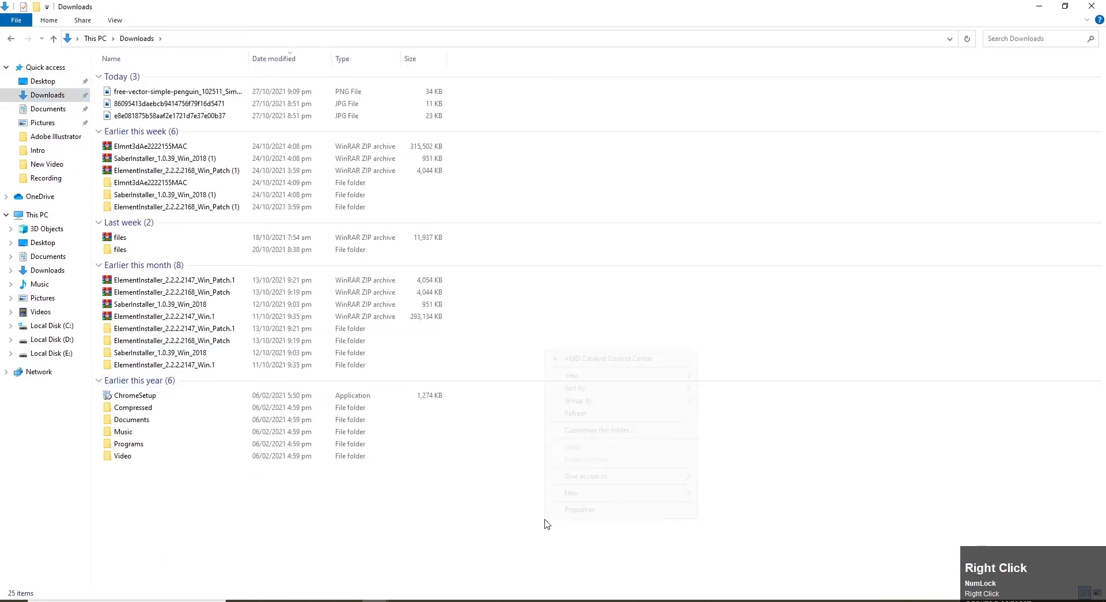
click(662, 375)
click(721, 404)
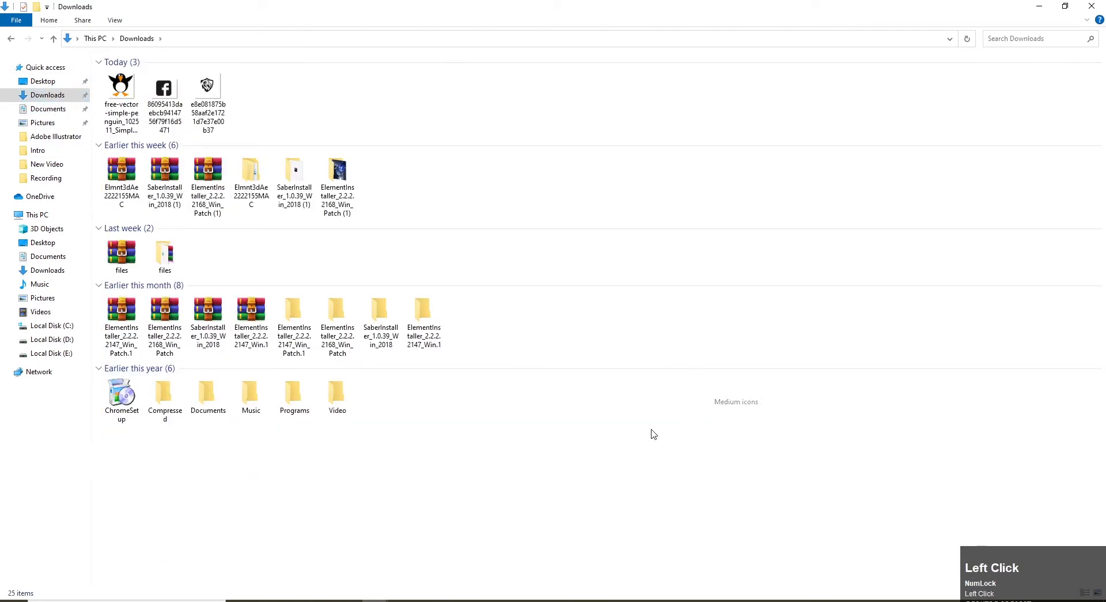
Bring the Facebook logo image from the Downloads folder into the Illustrator document, and delete the imported image
click(163, 96)
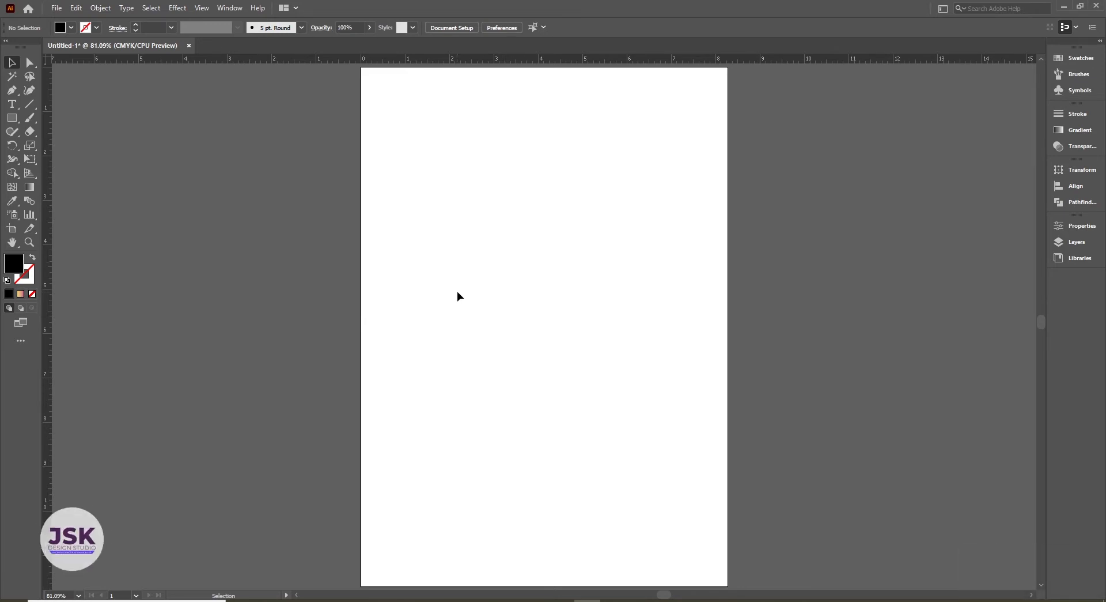
key(alt+Tab)
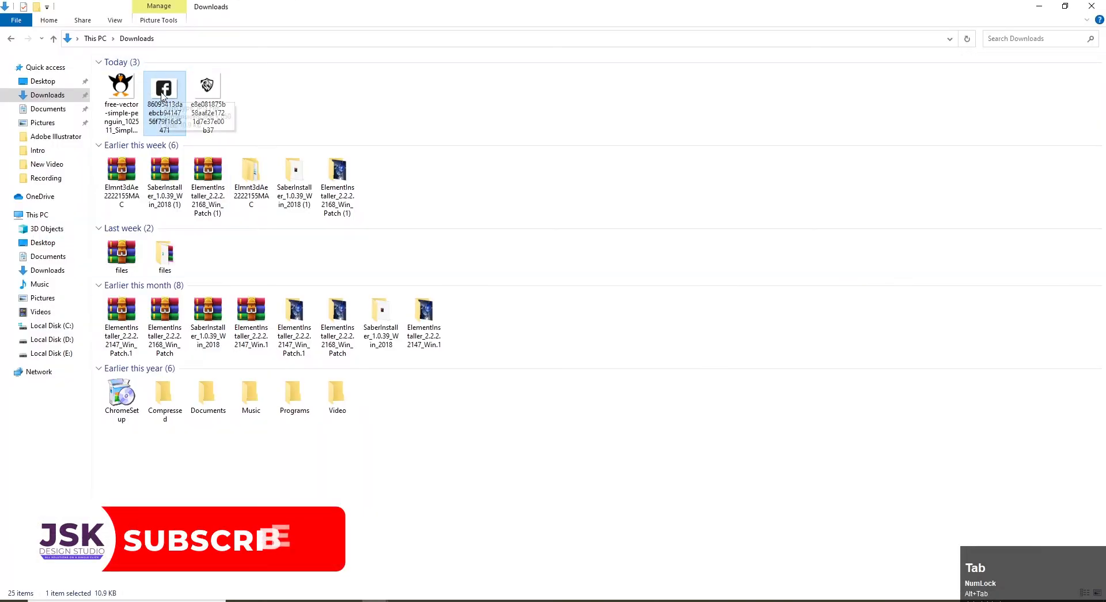
drag(162, 99, 623, 350)
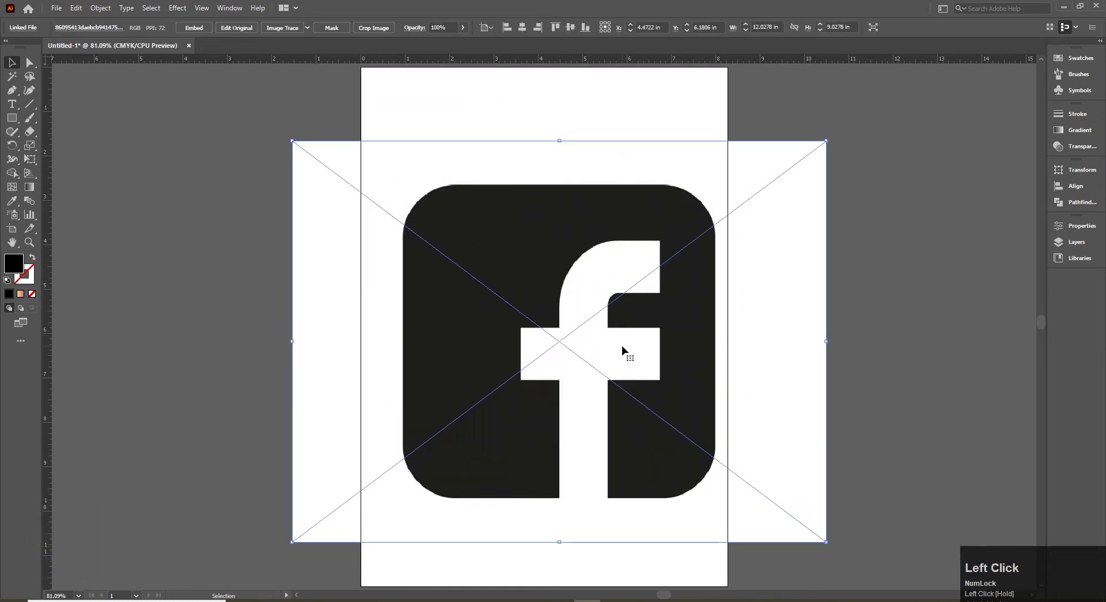
key(Delete)
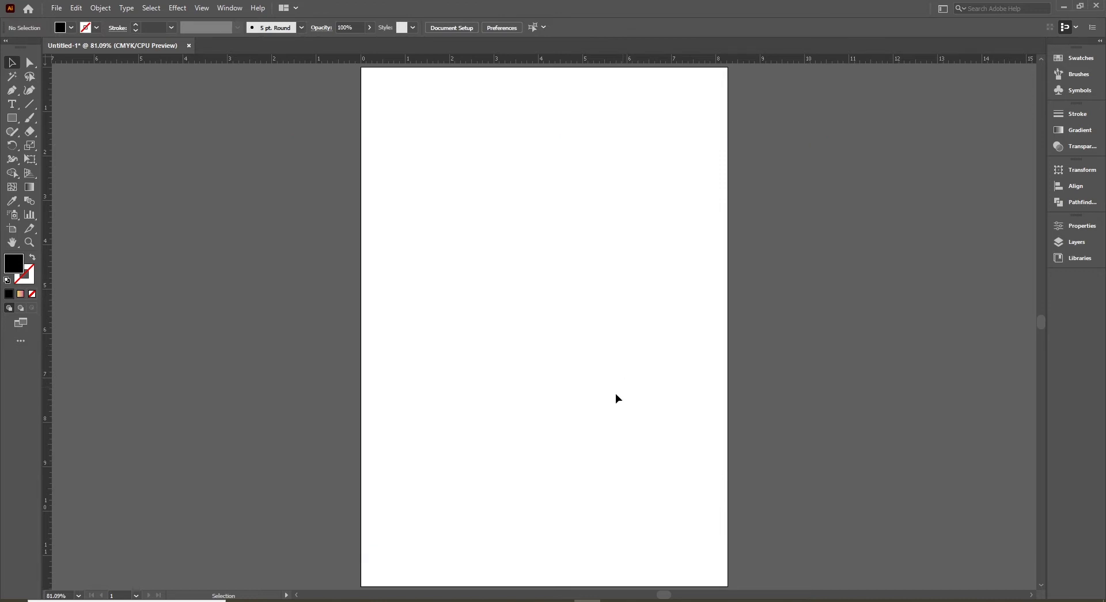
Place the linked Facebook logo image about 3.02 in wide in the artboard's upper-left area, and undo the placement
click(57, 9)
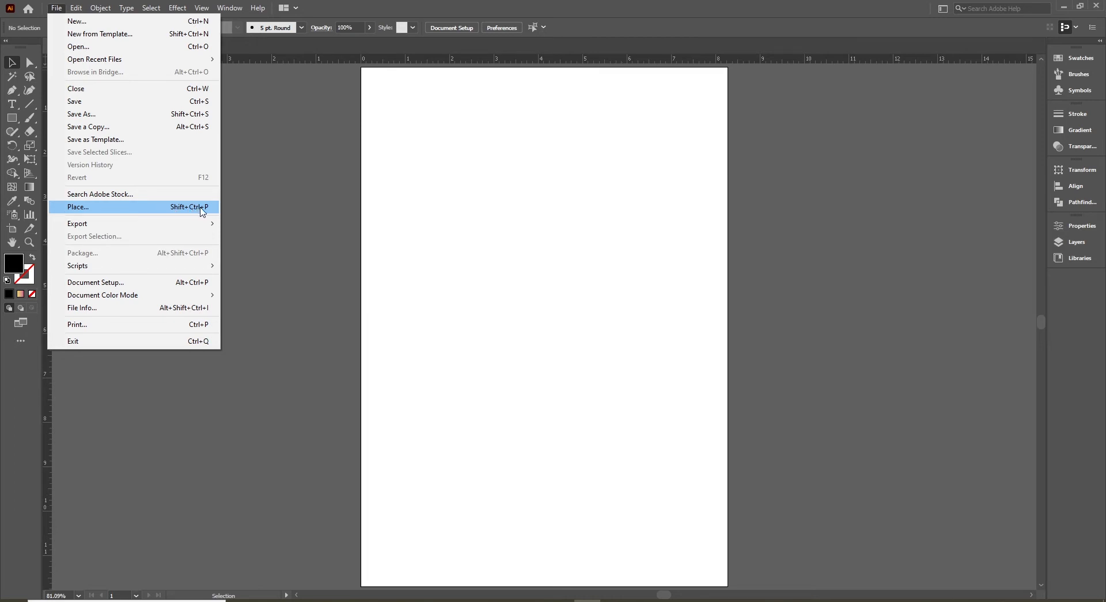
click(114, 208)
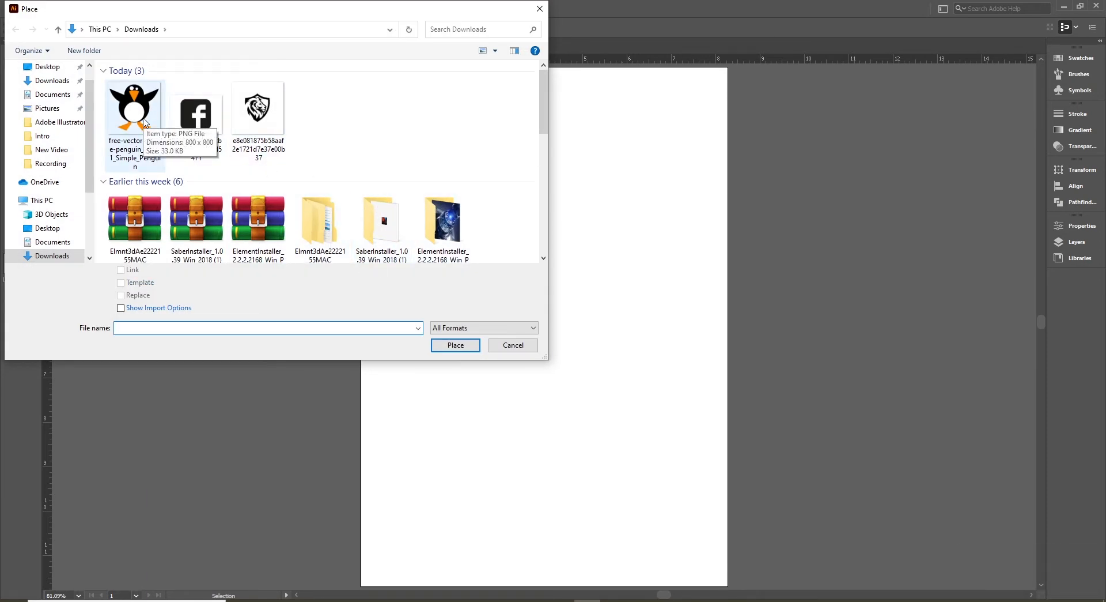
click(208, 125)
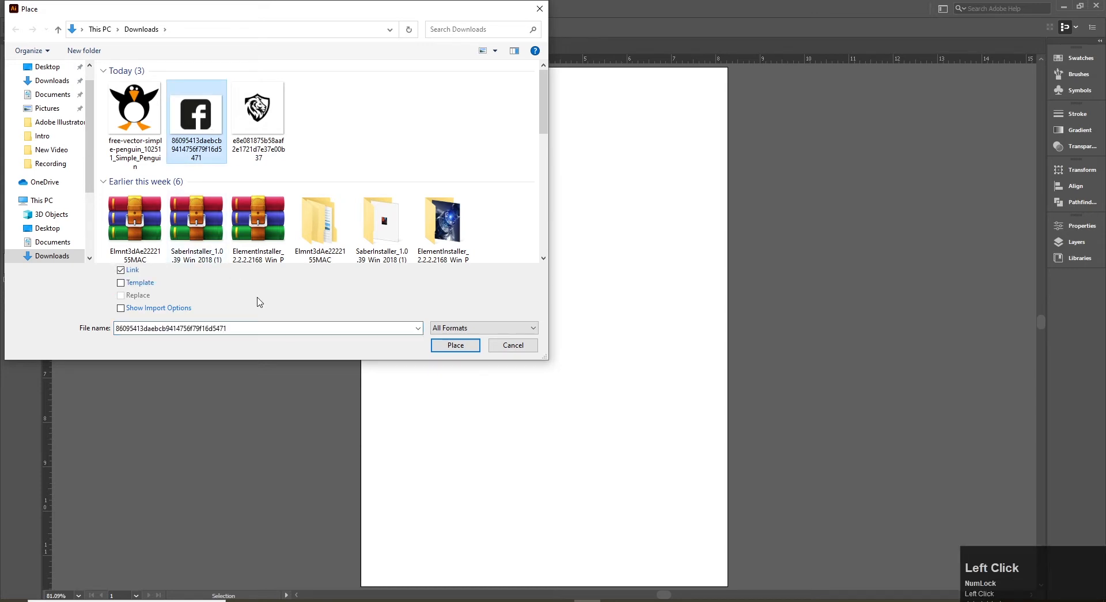
click(456, 345)
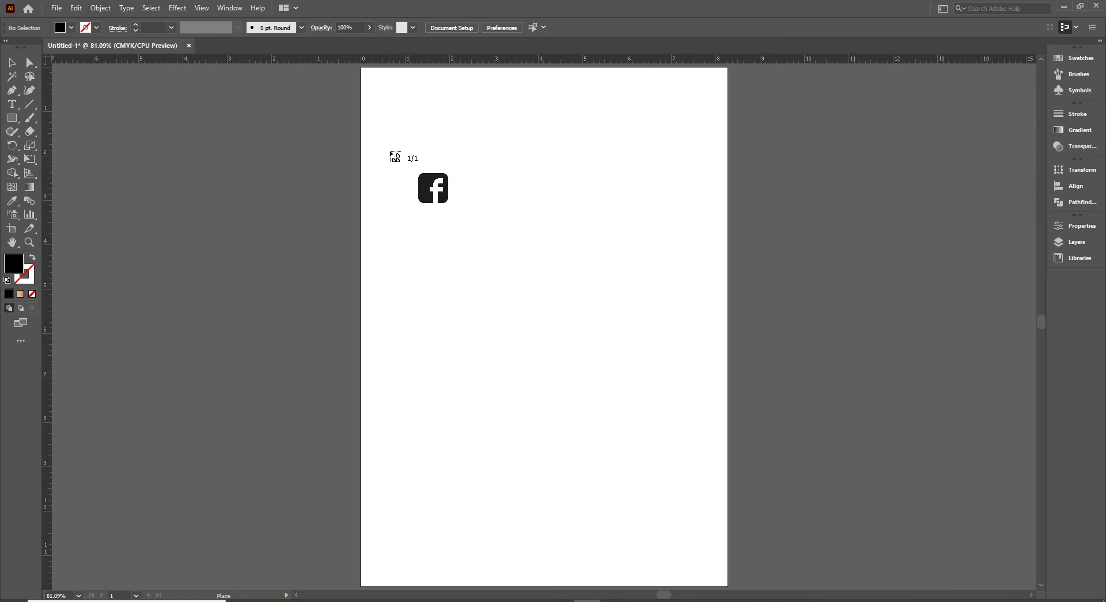
drag(385, 135, 518, 278)
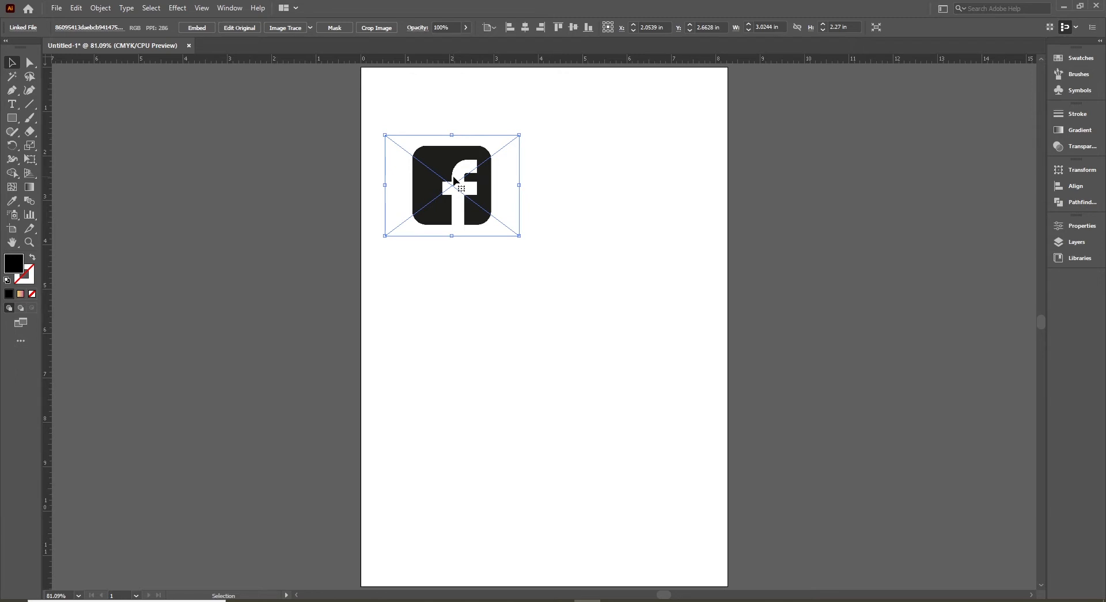
key(ctrl+z)
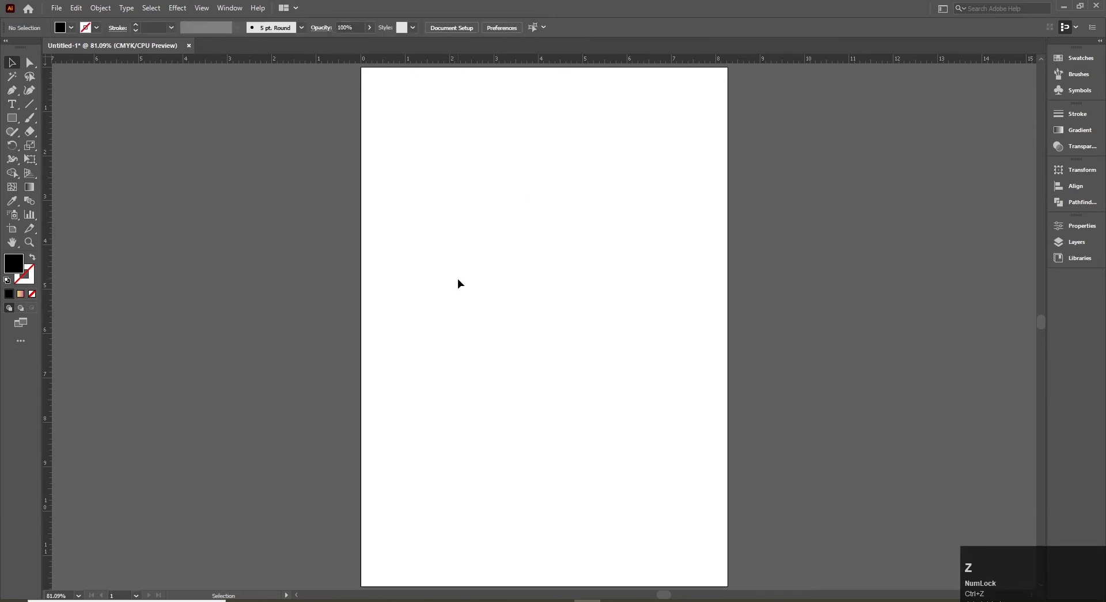
Bring the Facebook logo image from the Downloads folder onto the Illustrator artboard at its full size
key(alt+Tab)
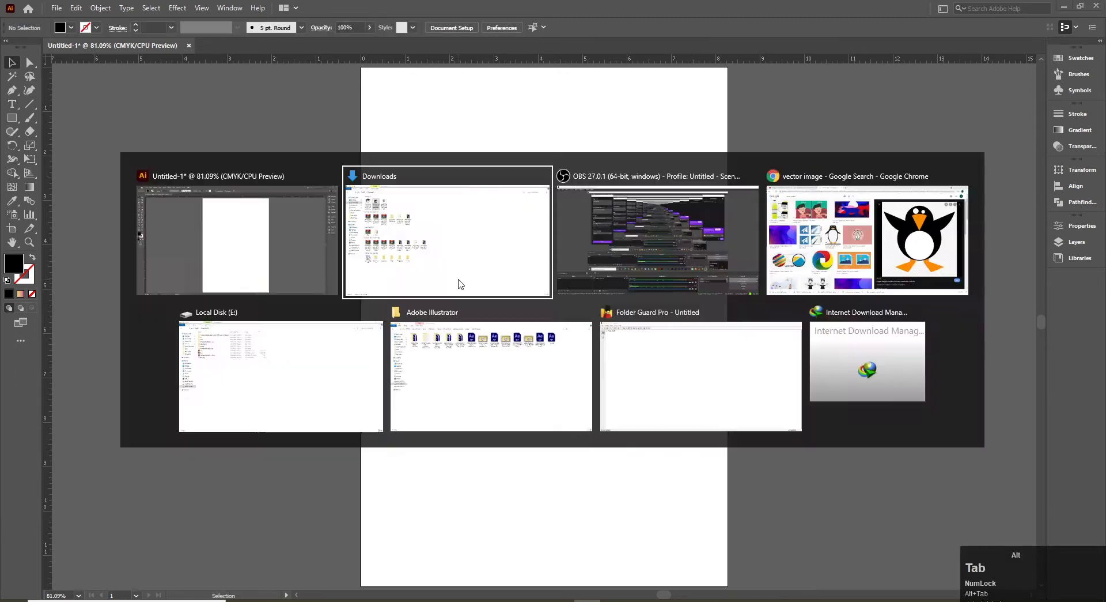
drag(164, 95, 534, 210)
drag(592, 270, 592, 383)
Place a second linked copy of the Facebook logo, about 2.44 in wide, on the canvas right of the artboard
click(56, 8)
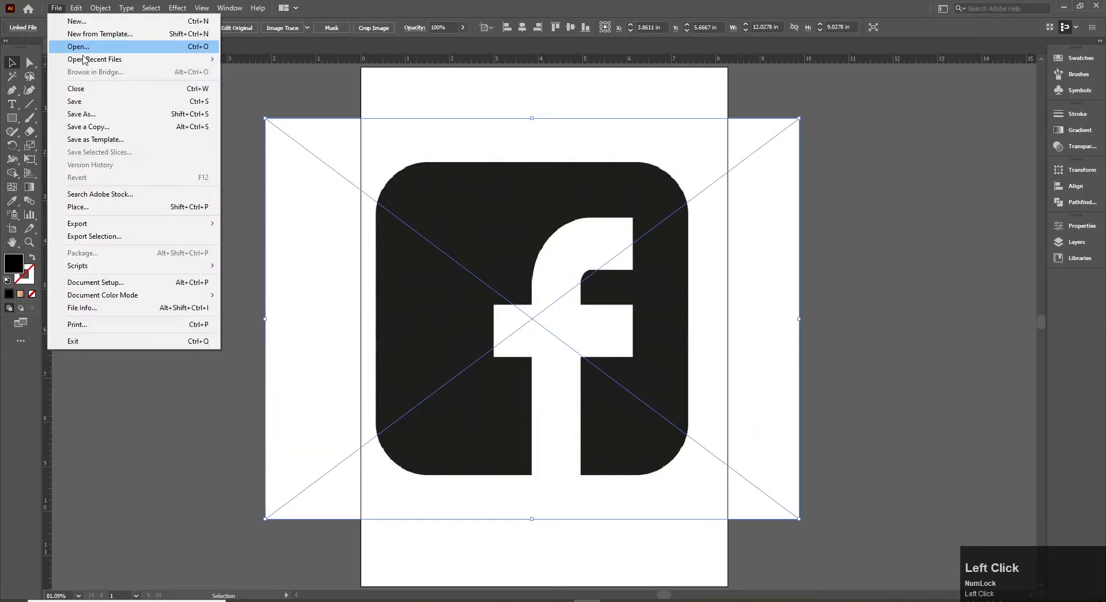
click(153, 207)
click(206, 126)
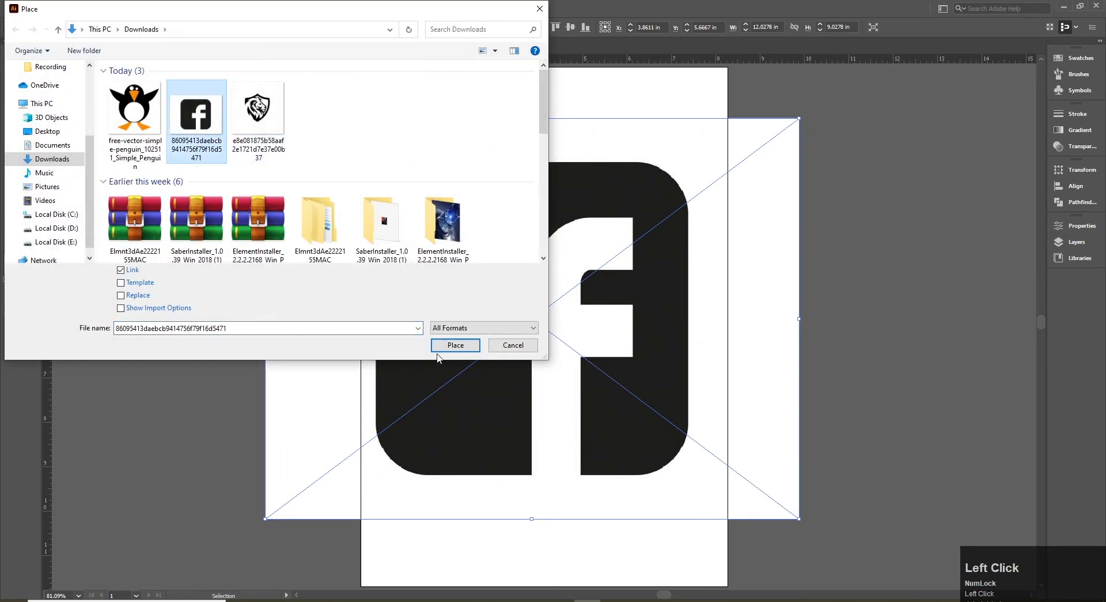
click(456, 344)
drag(823, 167, 931, 279)
click(878, 306)
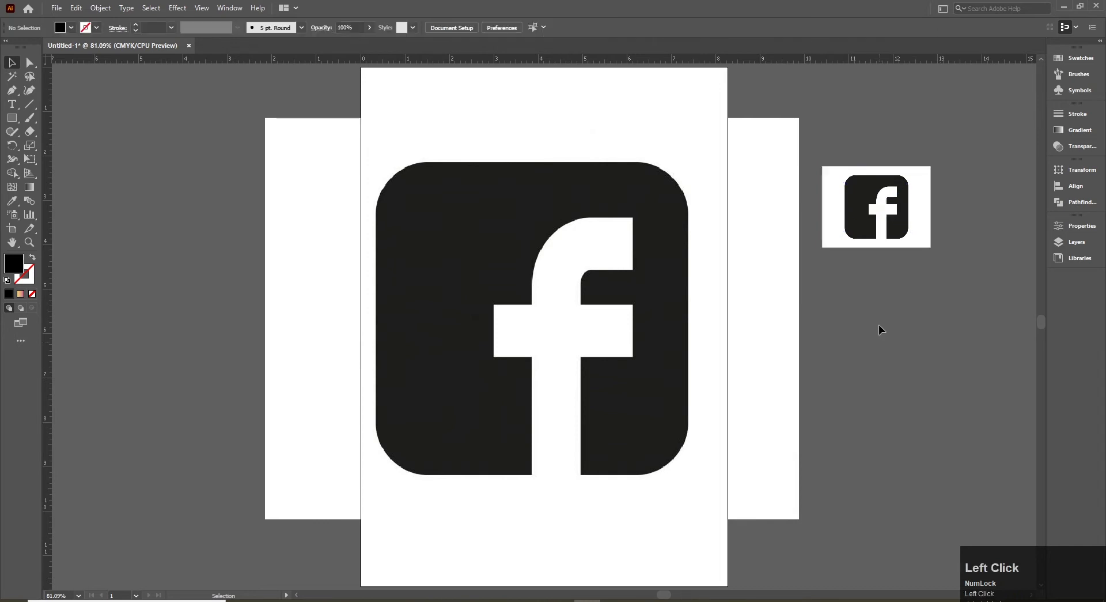
Delete both the large and the small Facebook logo images from the document
click(885, 214)
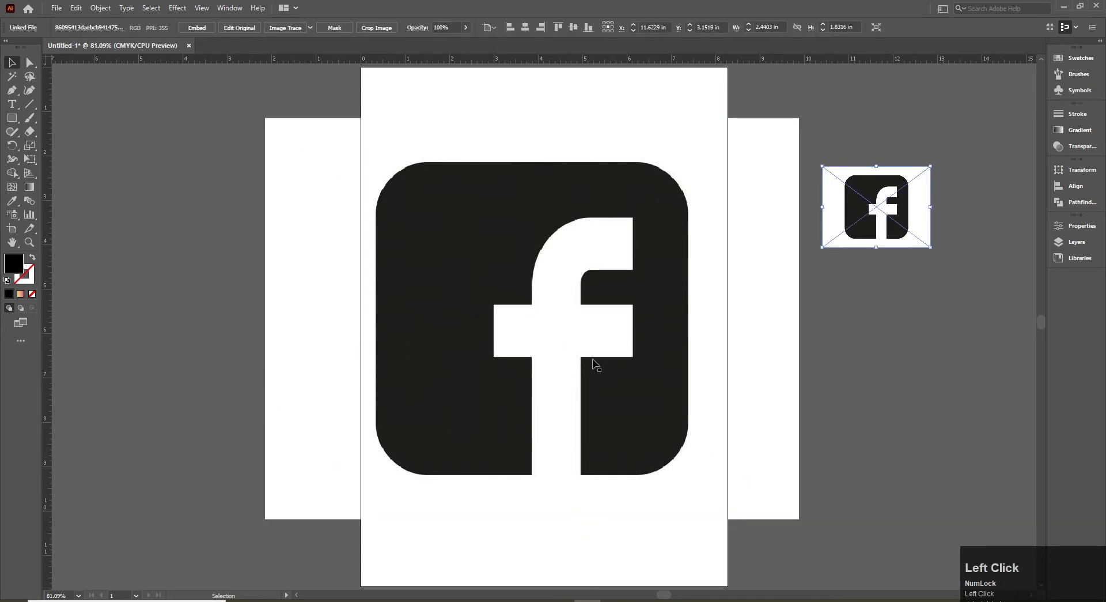
click(642, 359)
key(Delete)
click(880, 203)
key(Delete)
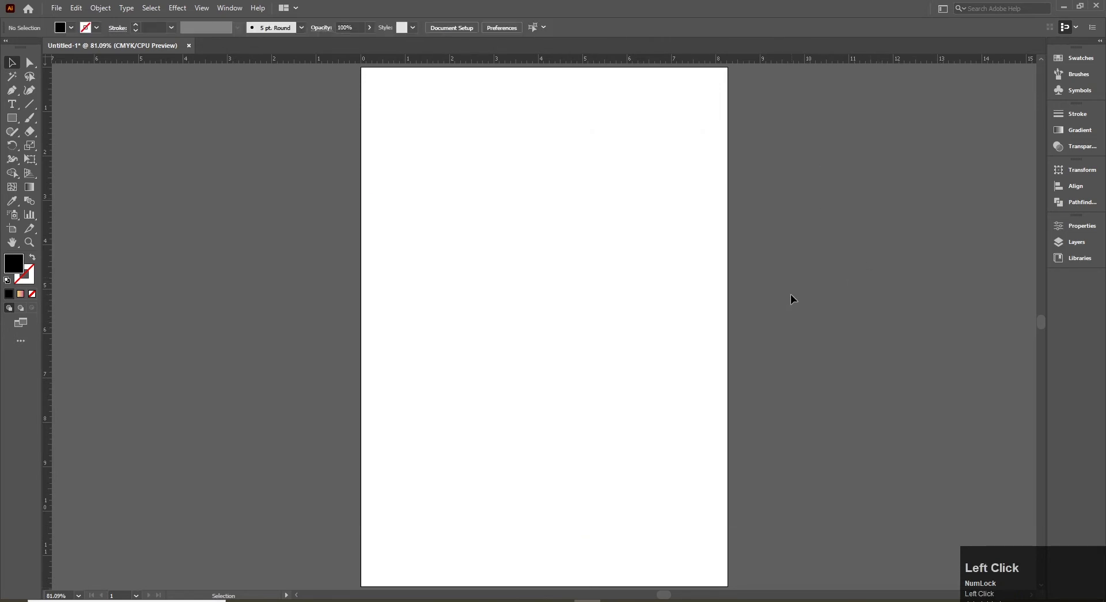
Place the linked Facebook logo image from Downloads at its original size and move it roughly to the artboard's middle
click(56, 9)
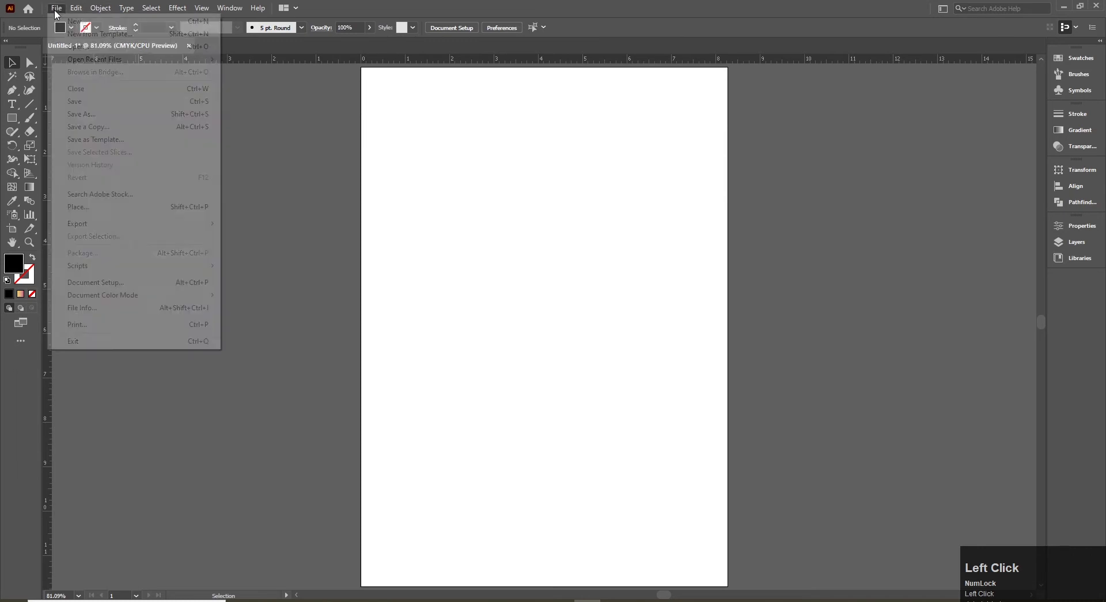
click(115, 207)
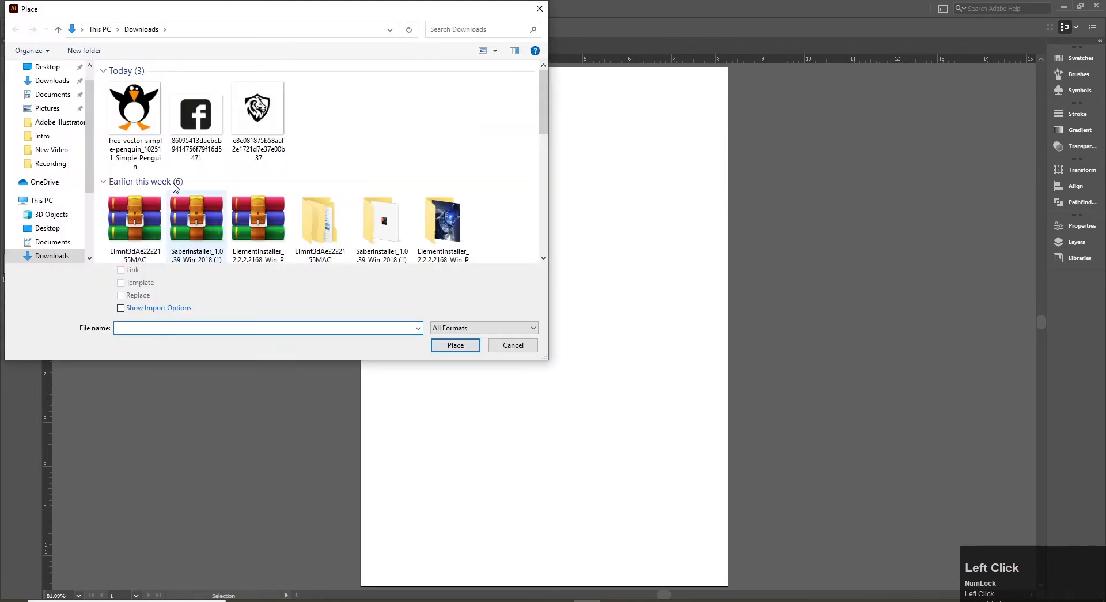
click(196, 115)
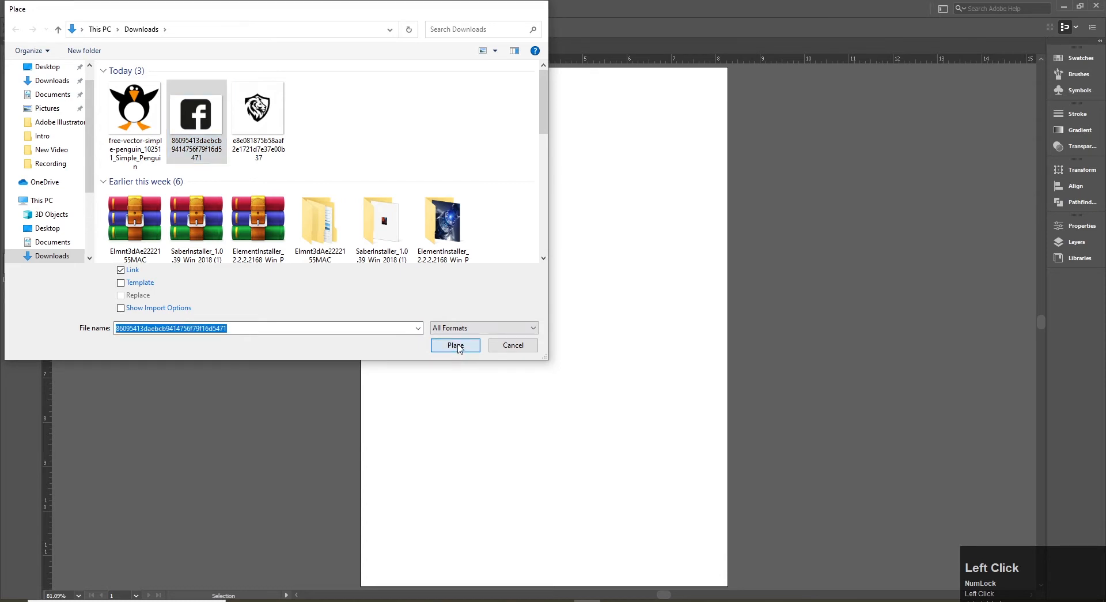
click(455, 346)
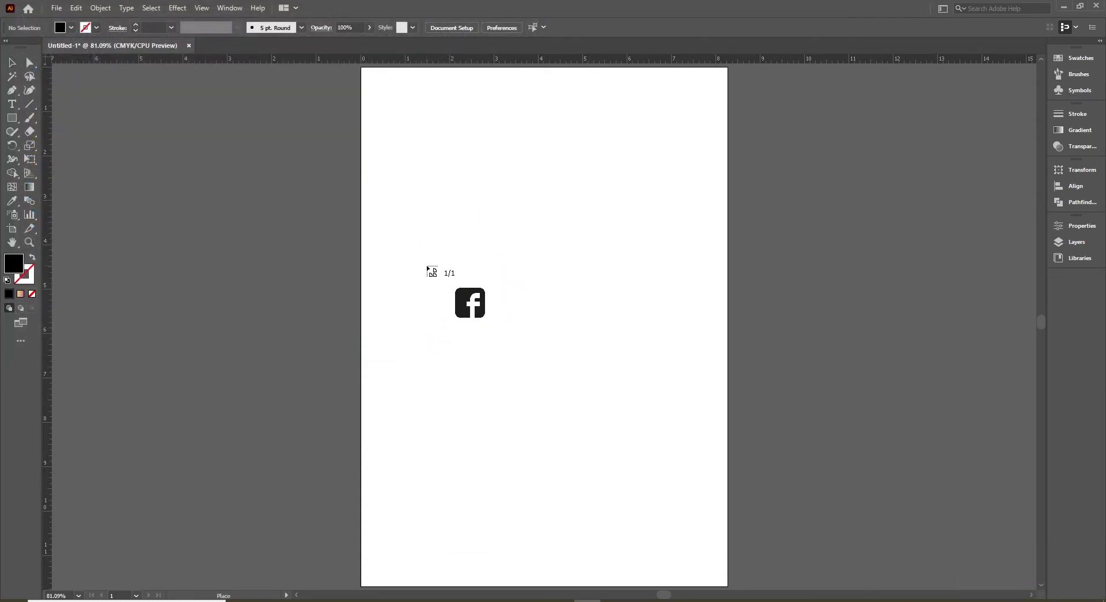
click(427, 265)
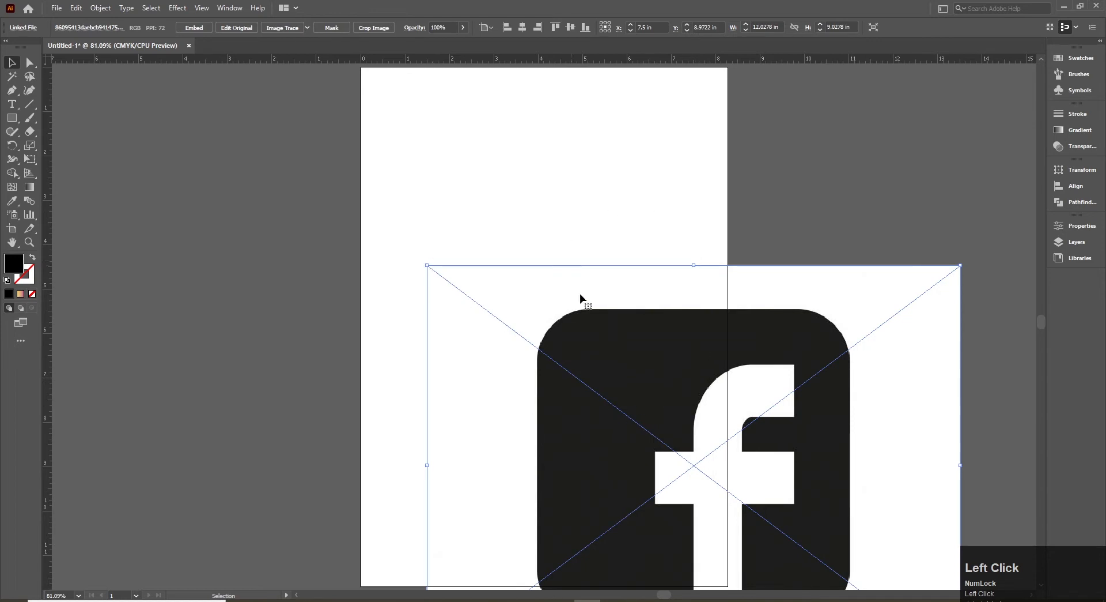
drag(717, 436, 570, 292)
click(884, 292)
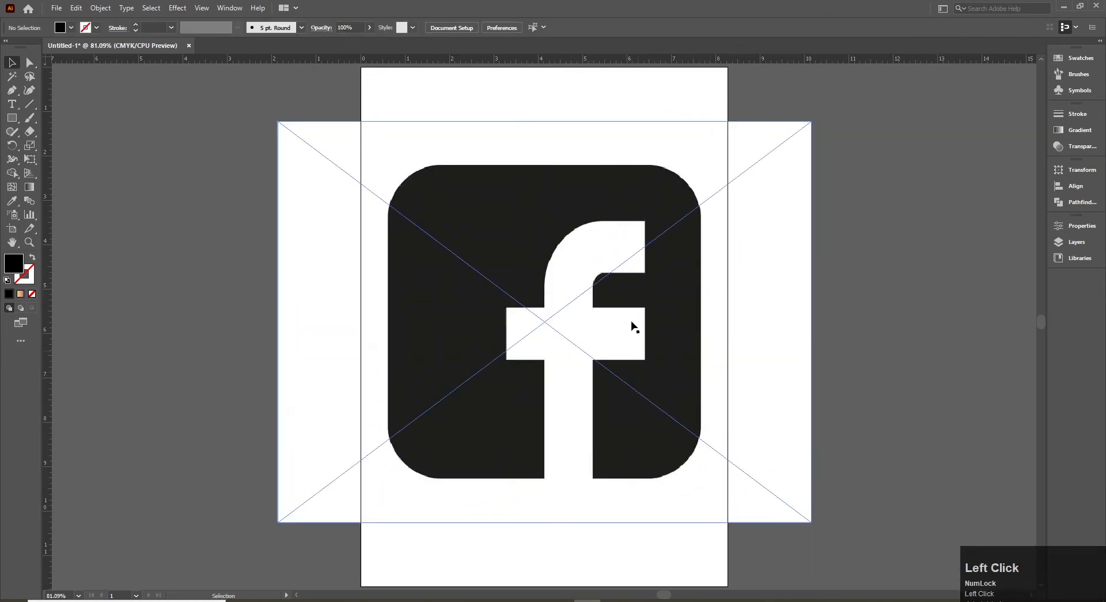
Align the Facebook logo image to the artboard's horizontal and vertical centre
click(526, 249)
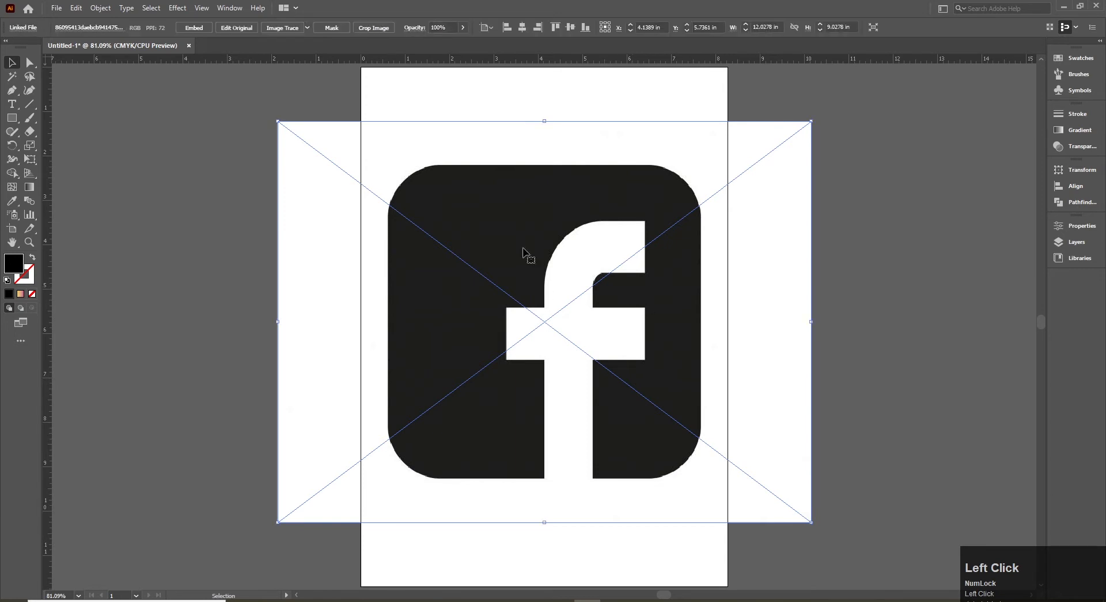
click(522, 31)
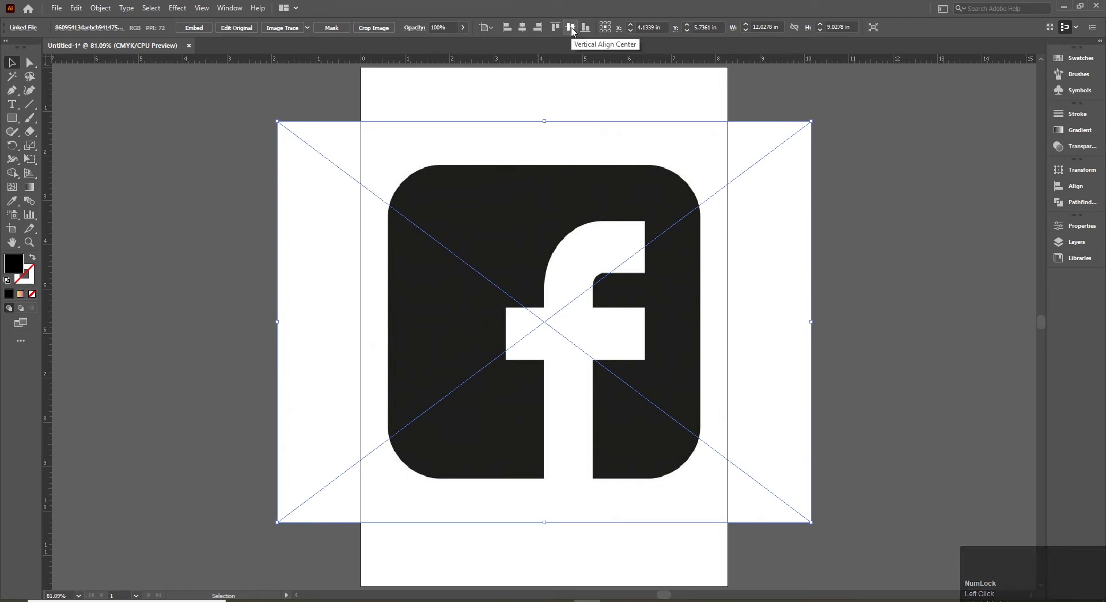
click(571, 29)
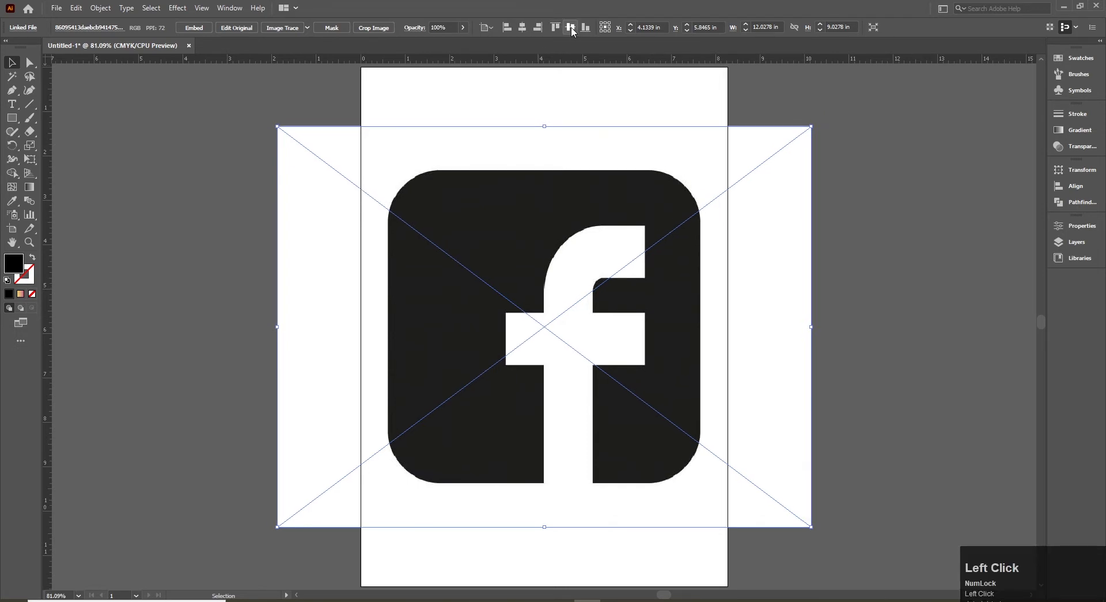
click(977, 284)
click(775, 307)
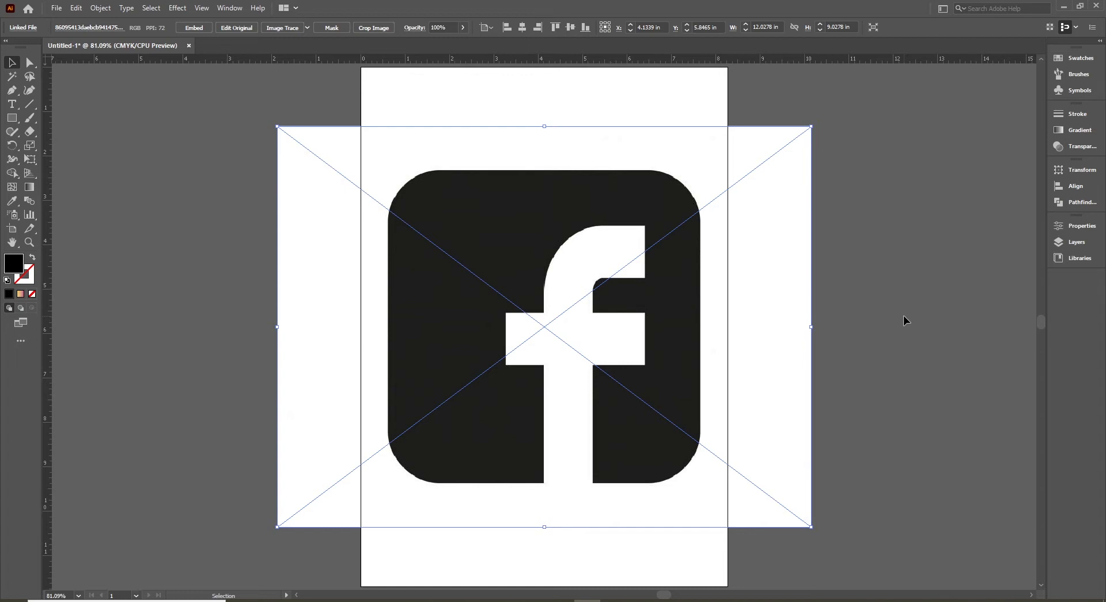
click(897, 382)
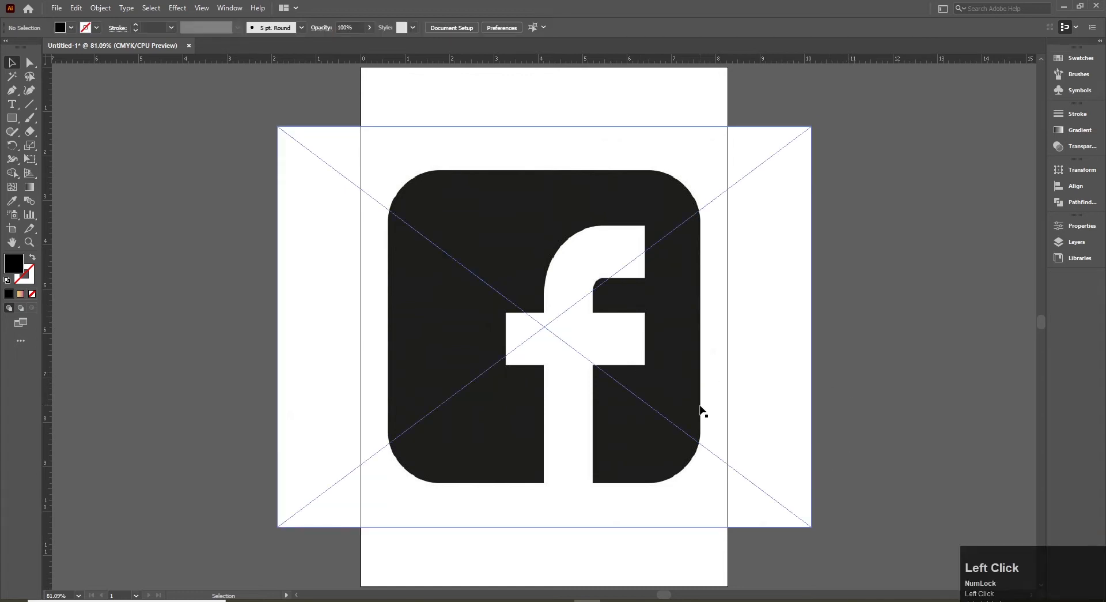
Magnify the placed Facebook logo for a closer look, and fit the whole artboard in the window again
key(space)
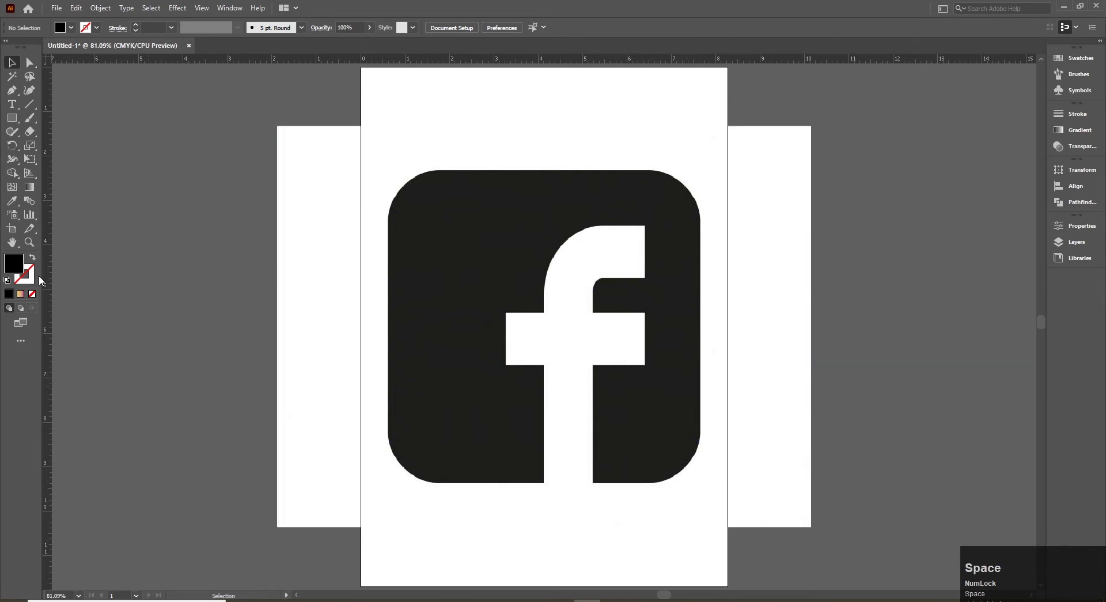
key(z)
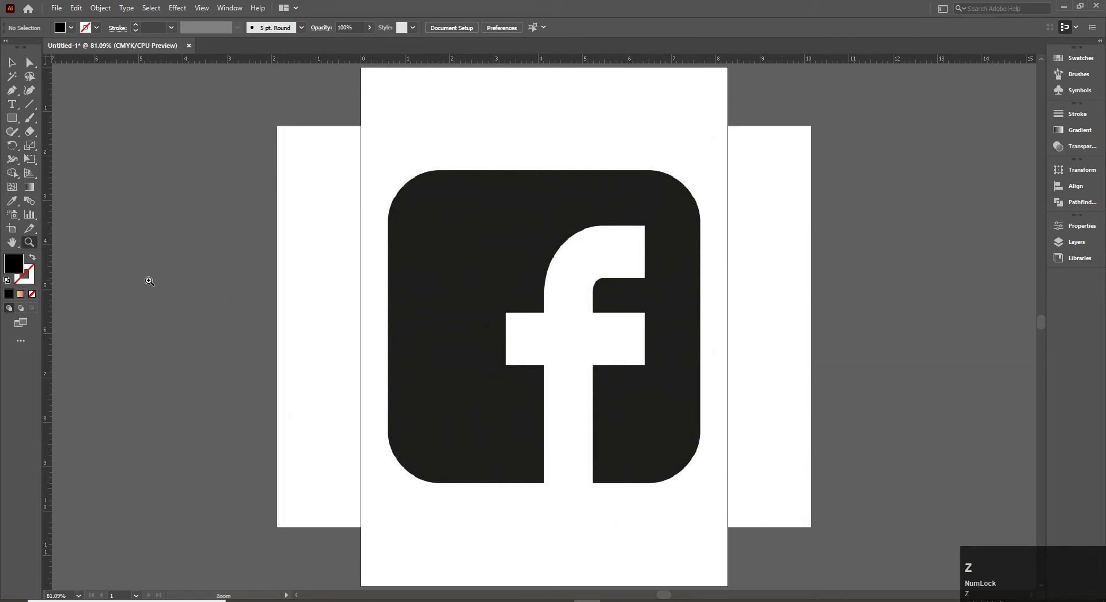
click(29, 243)
click(626, 362)
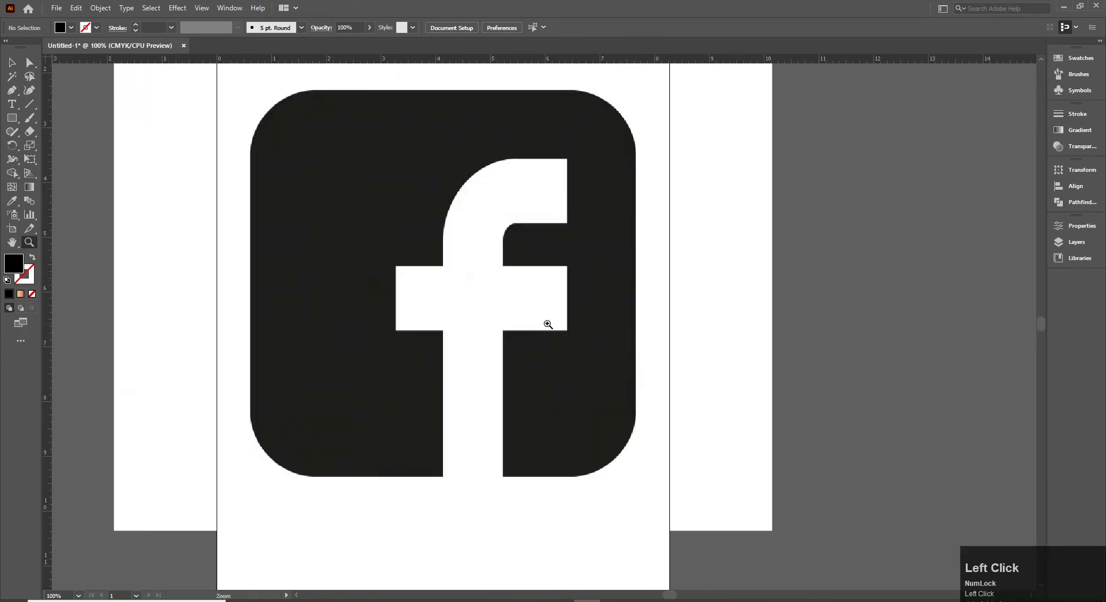
click(549, 321)
key(ctrl+0)
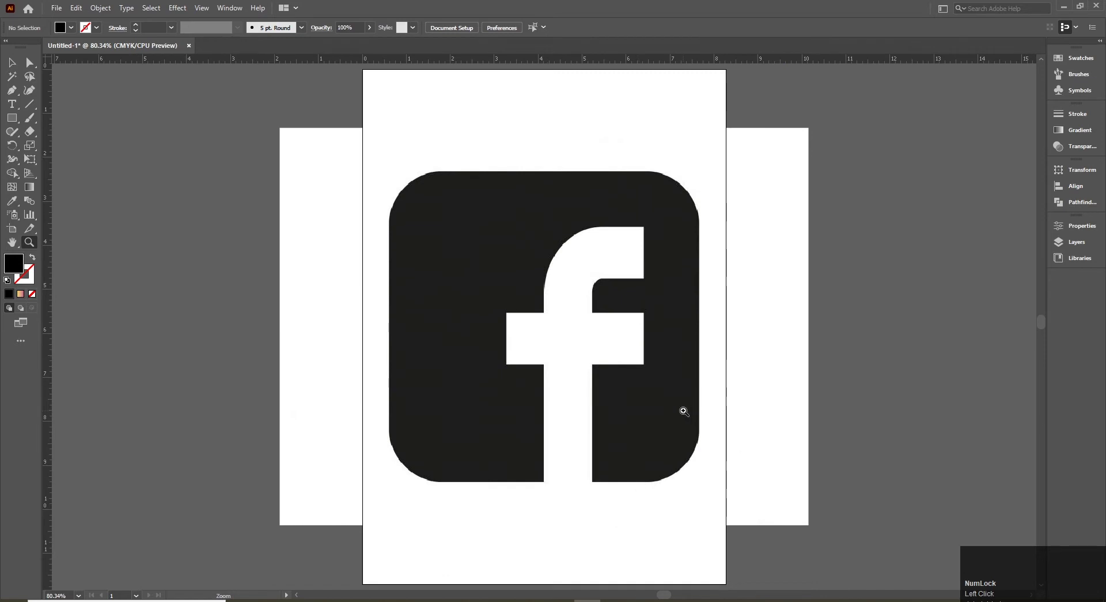
ctrl+click(713, 438)
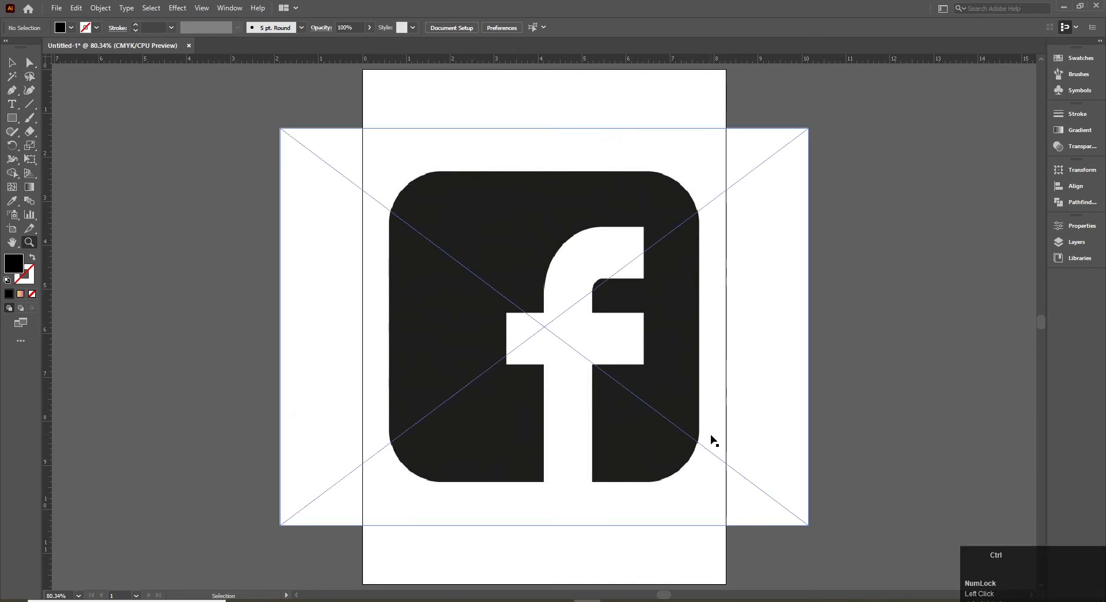
Magnify the logo's lower-right rounded corner to examine its pixelated edge, and fit the whole artboard in the window again
key(ctrl+space)
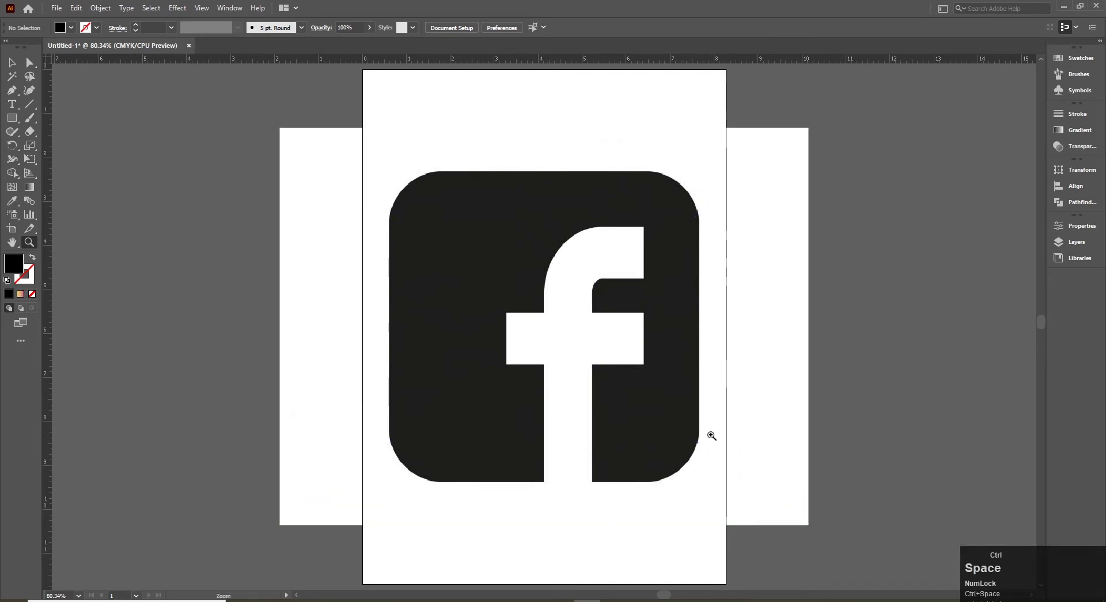
drag(581, 413, 717, 488)
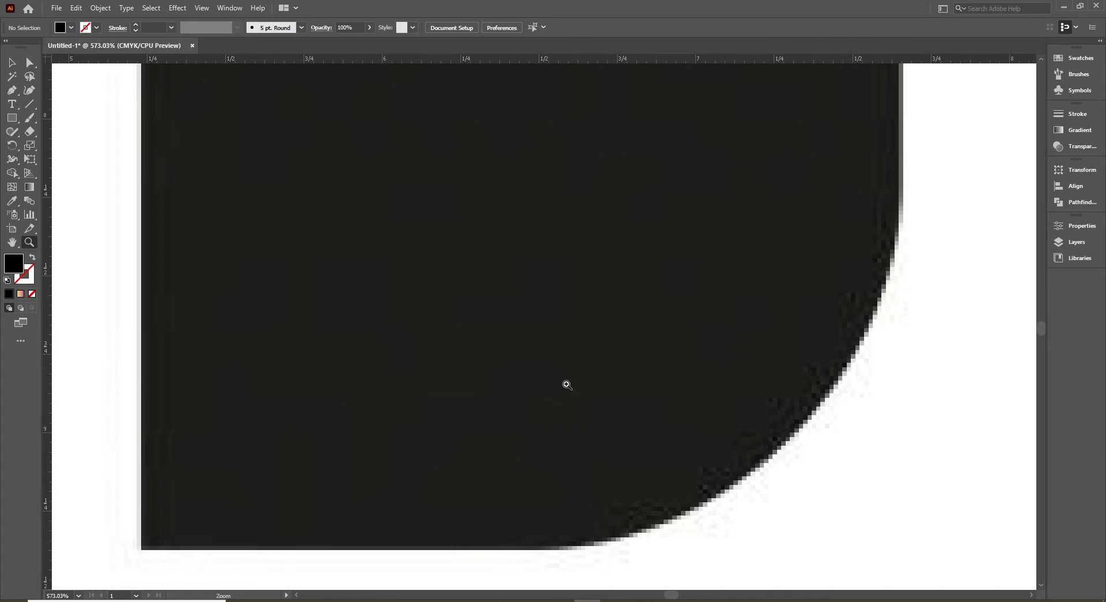
ctrl+alt+click(566, 344)
ctrl+alt+click(565, 344)
ctrl+alt+click(564, 344)
key(v)
drag(446, 321, 573, 403)
key(ctrl+0)
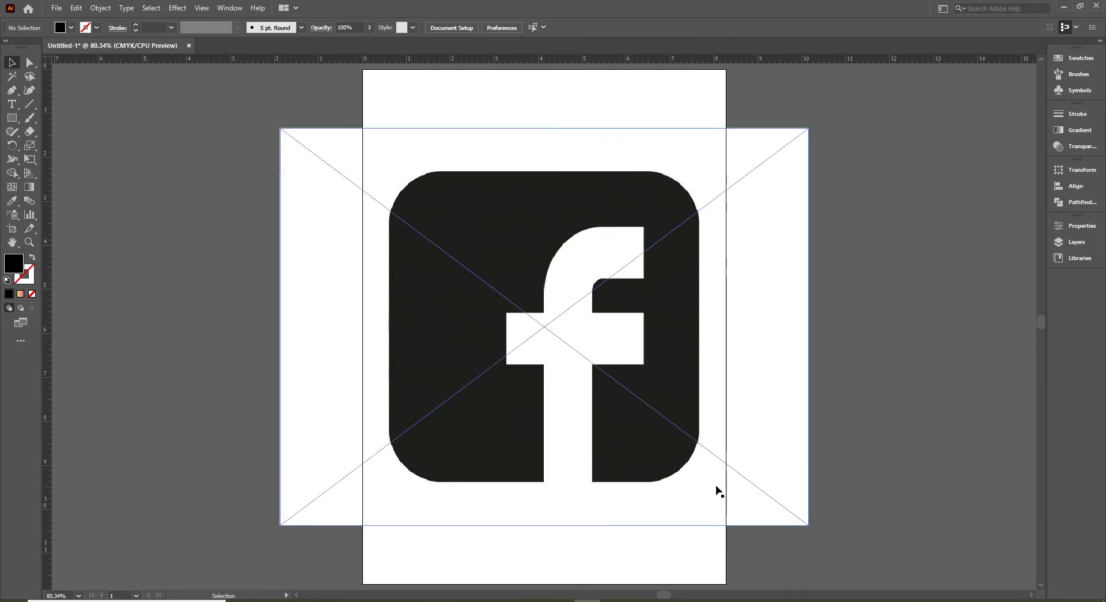
Inspect the logo's outer edges up close from the lower-right corner around to the upper-left corner, and return to the full artboard view
key(ctrl)
key(ctrl+space)
drag(566, 377, 725, 497)
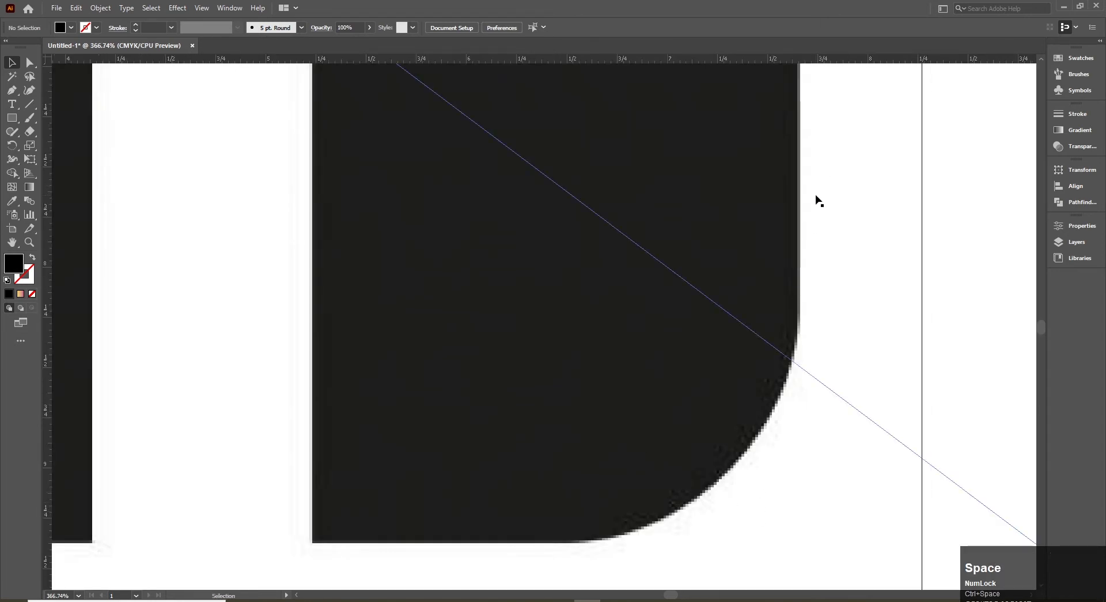
drag(815, 156, 807, 468)
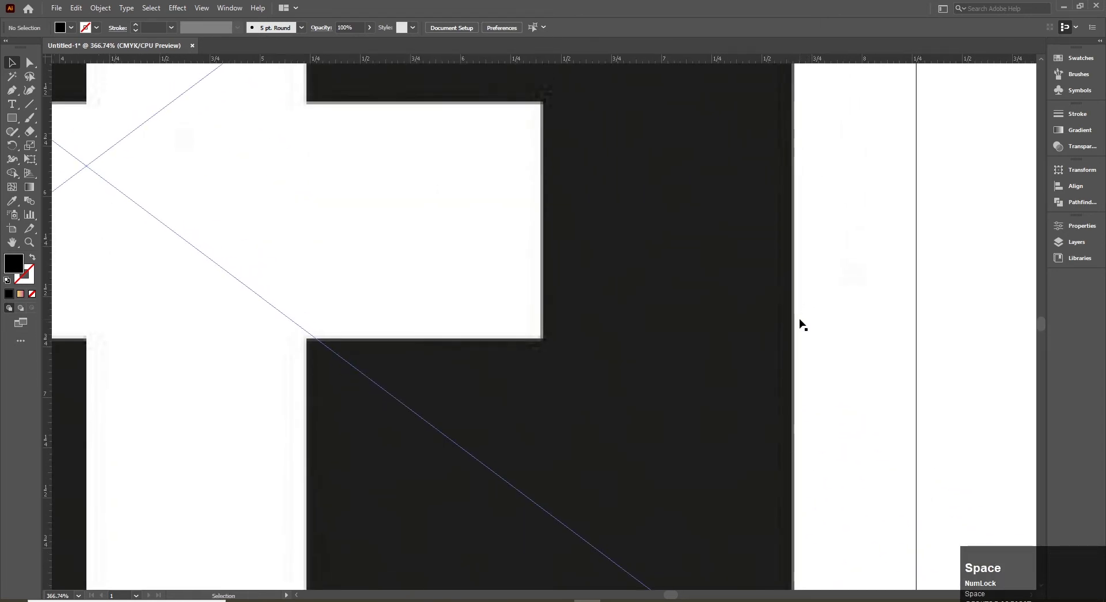
drag(812, 158, 818, 569)
drag(841, 171, 840, 430)
drag(817, 223, 868, 334)
key(space)
drag(196, 225, 603, 226)
drag(91, 234, 603, 233)
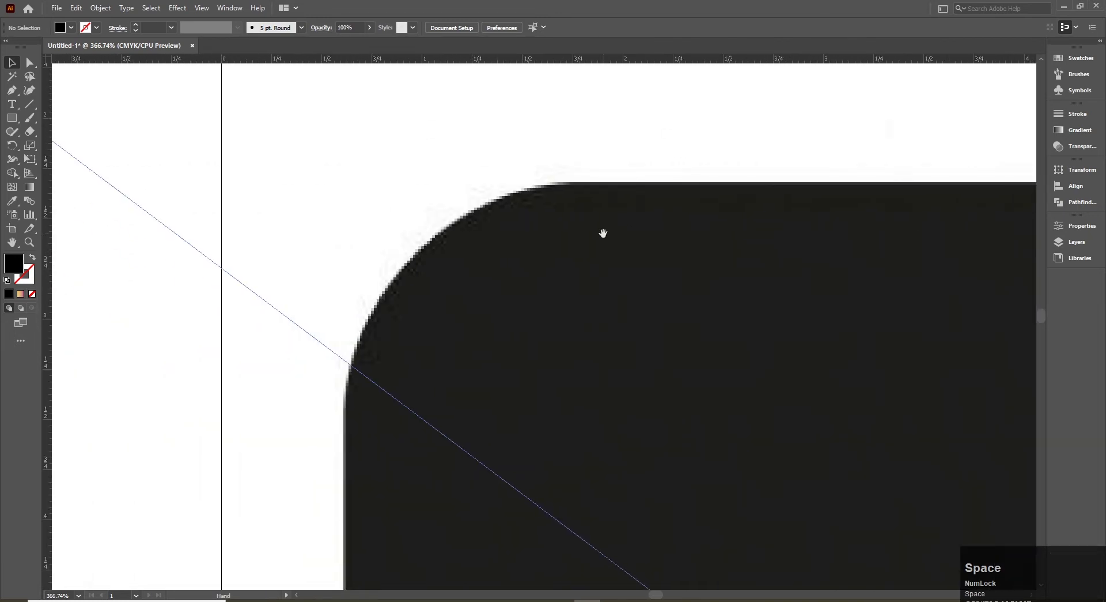
key(ctrl+0)
key(v)
click(885, 246)
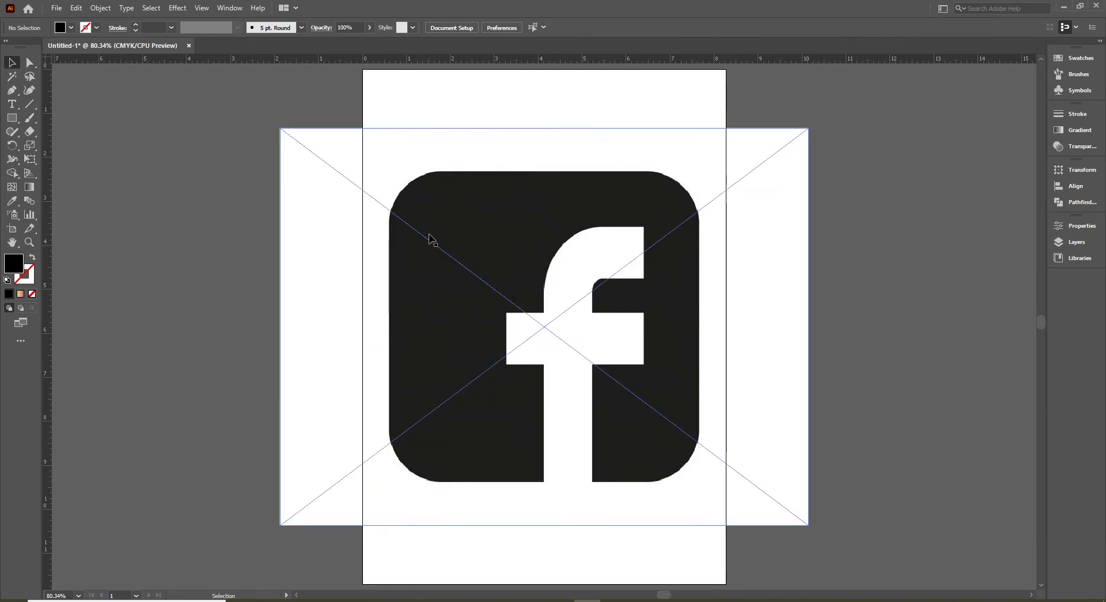
Convert the Facebook logo image to vector artwork with Image Trace at the default preset, and expand the tracing
click(544, 239)
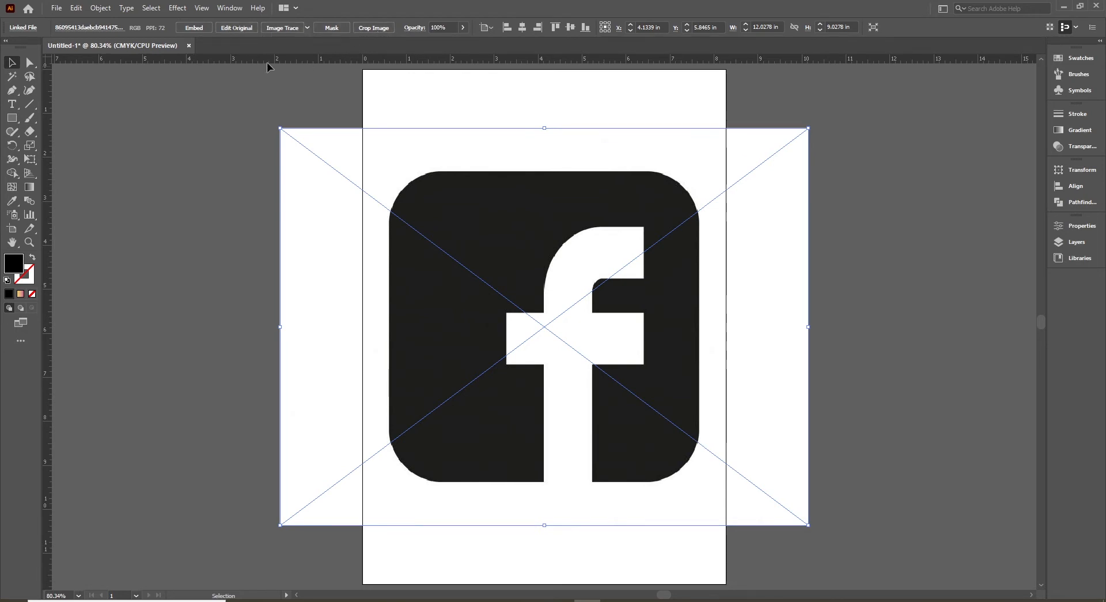
click(274, 29)
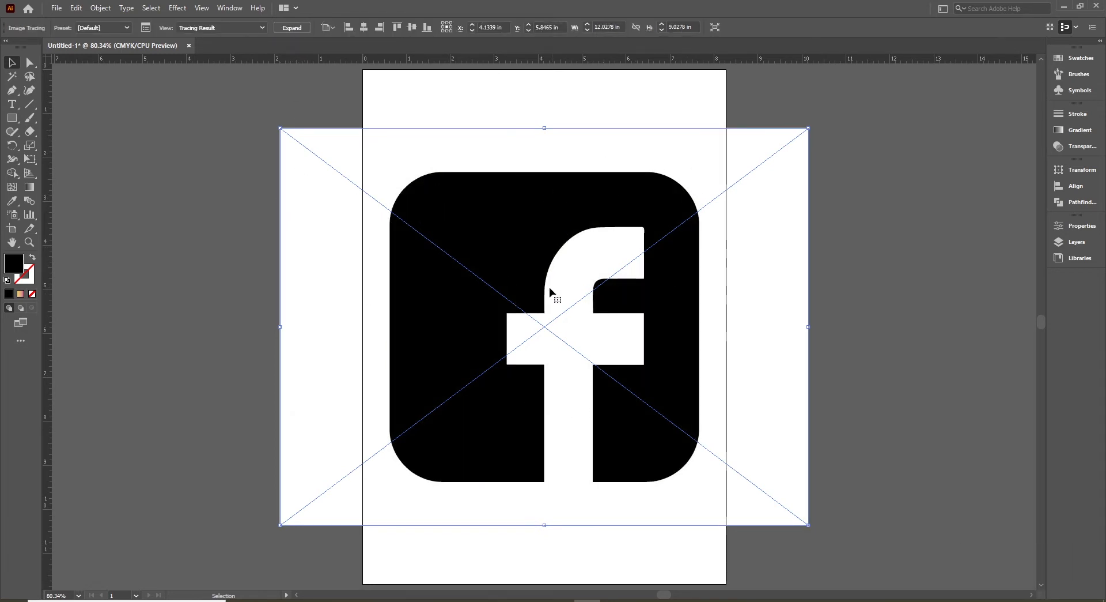
click(288, 30)
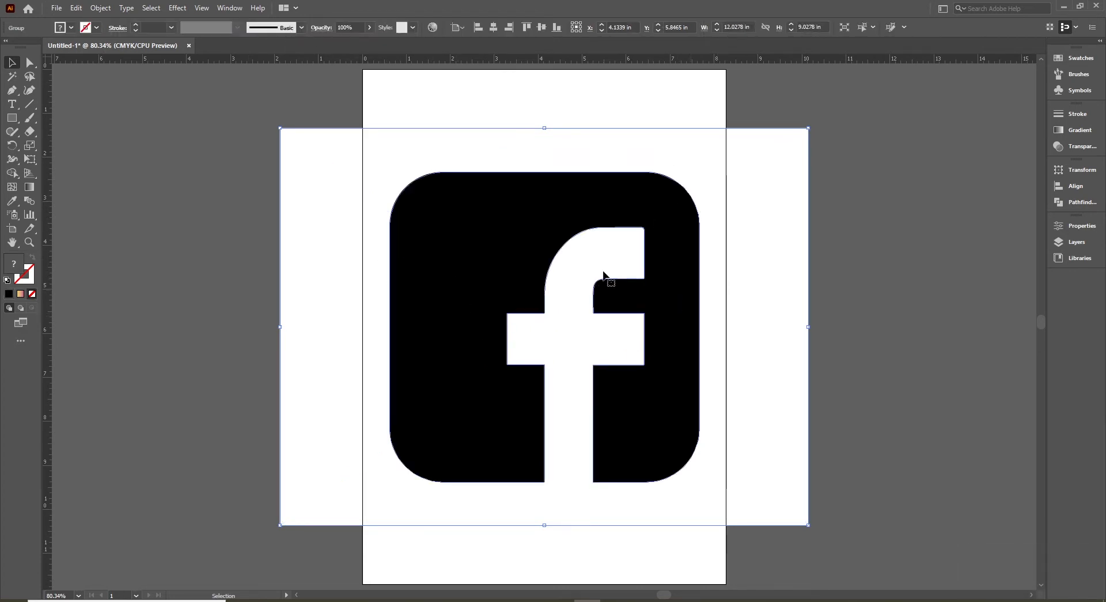
Try to move the expanded logo tracing, undo the move and clear the selection
click(708, 194)
drag(424, 177, 476, 173)
key(ctrl+z)
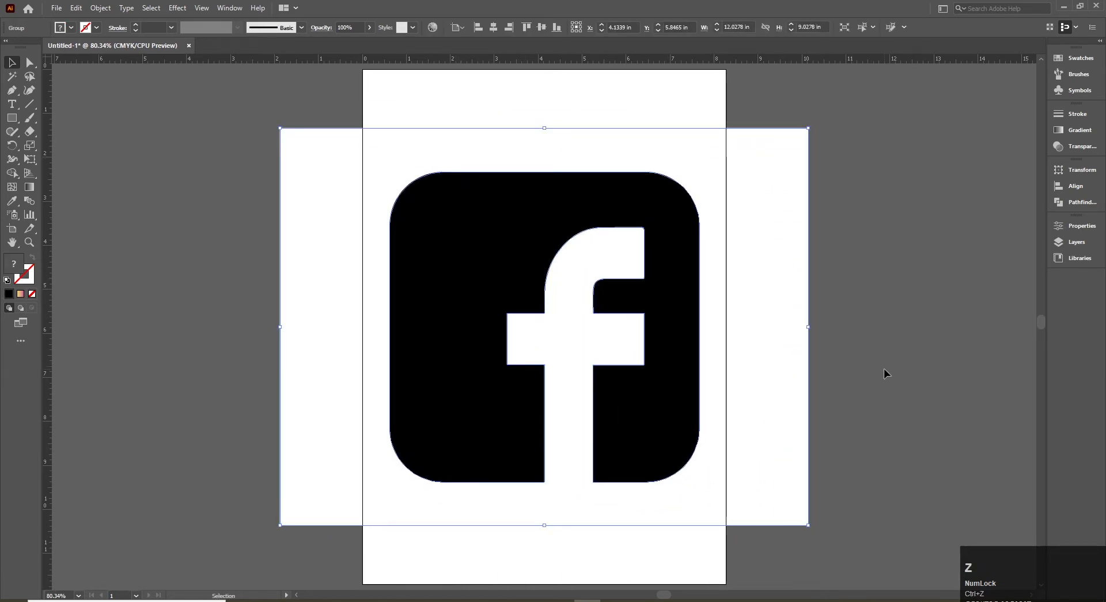
click(884, 369)
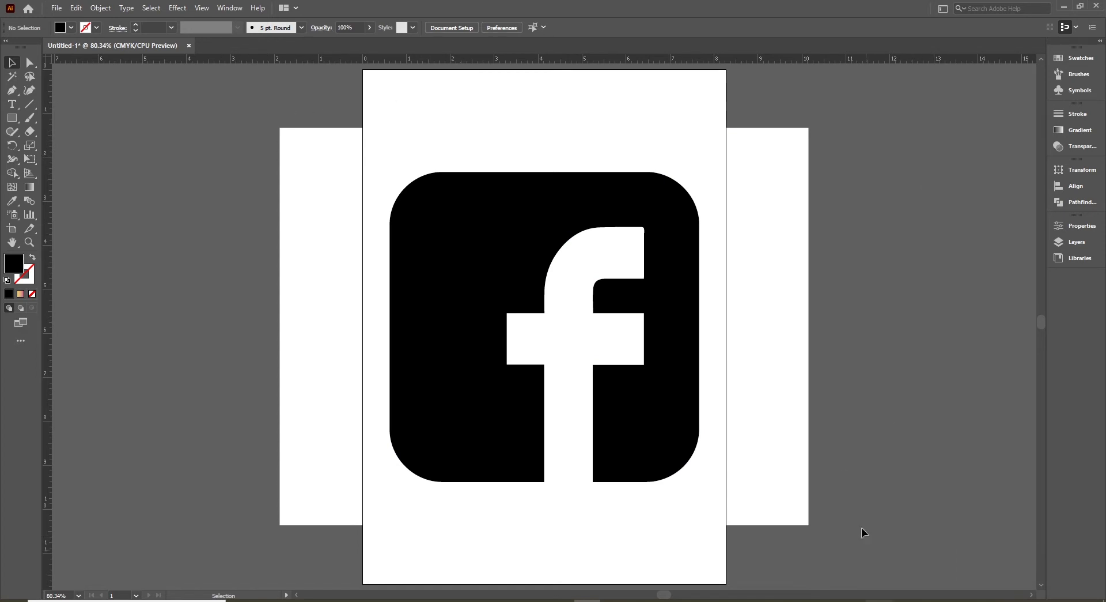
Ungroup the expanded logo tracing into separate shapes and deselect them
click(768, 256)
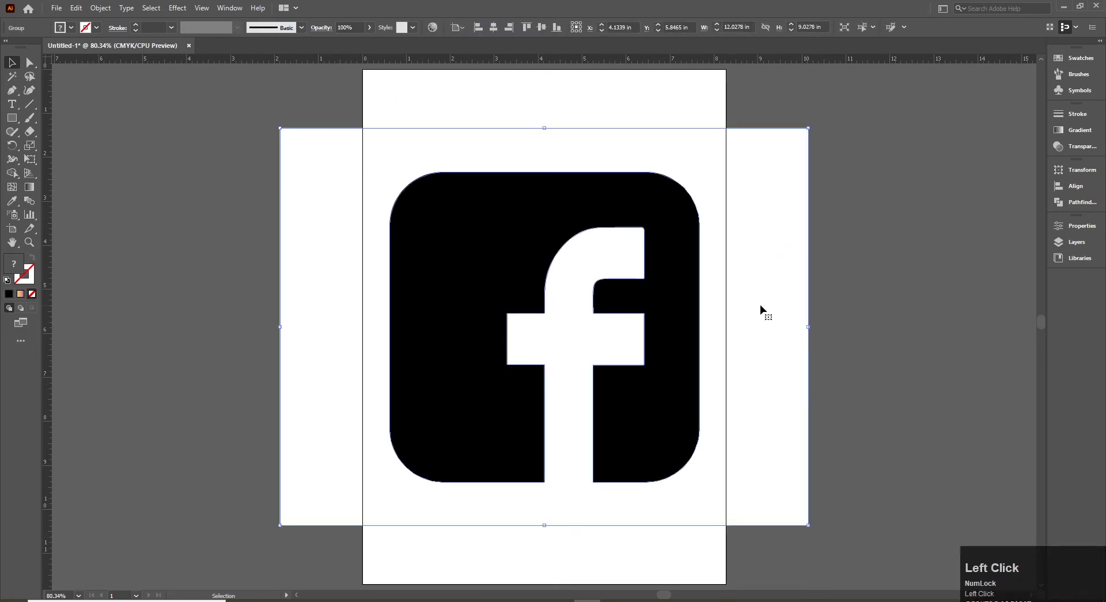
click(932, 289)
click(769, 216)
right_click(768, 215)
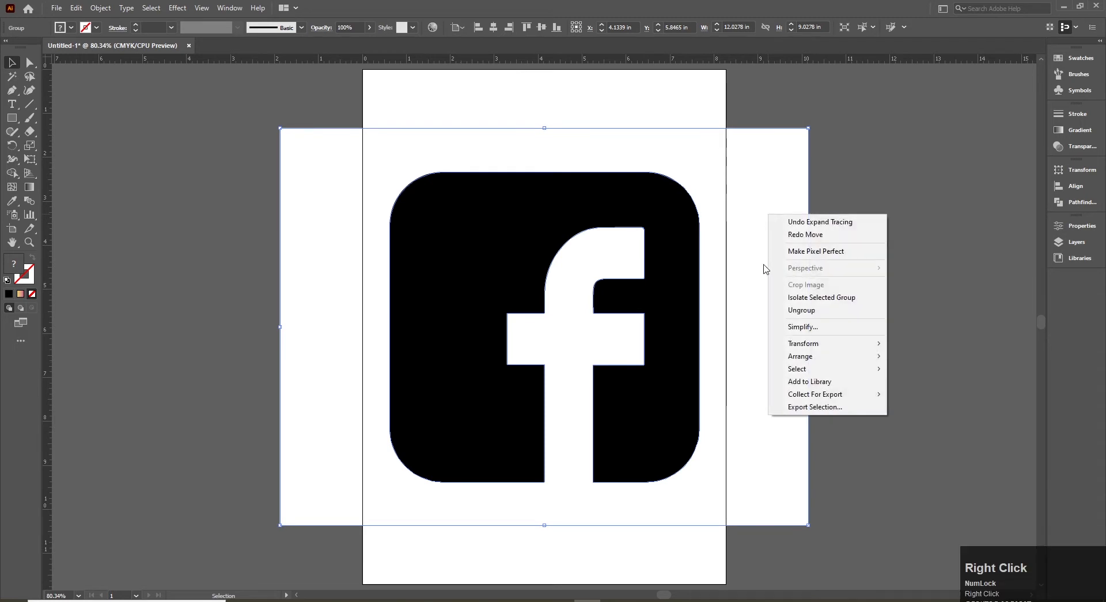
click(822, 311)
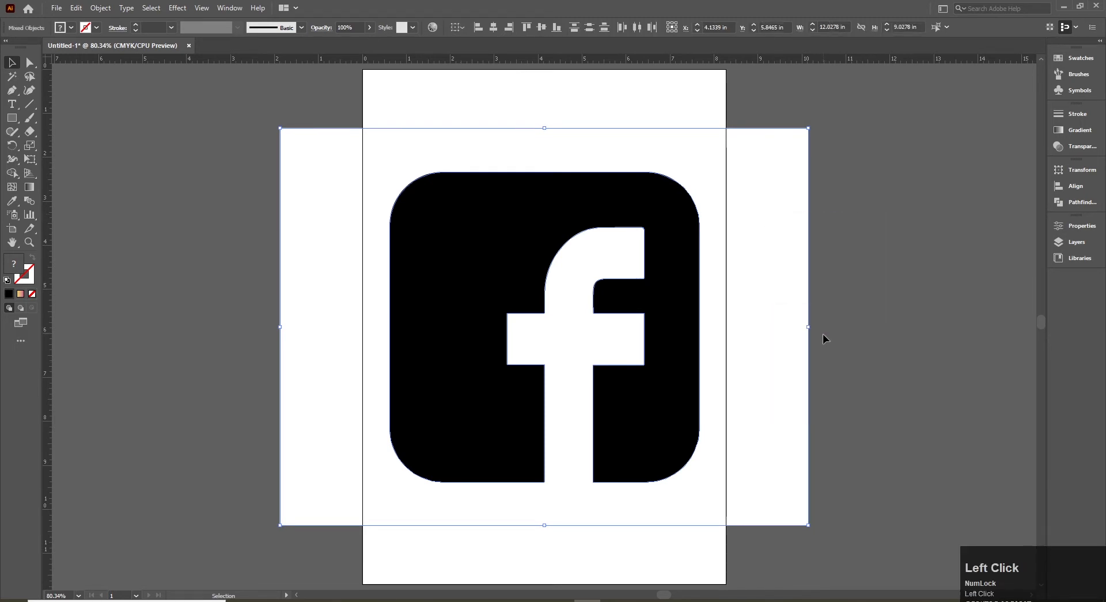
click(814, 314)
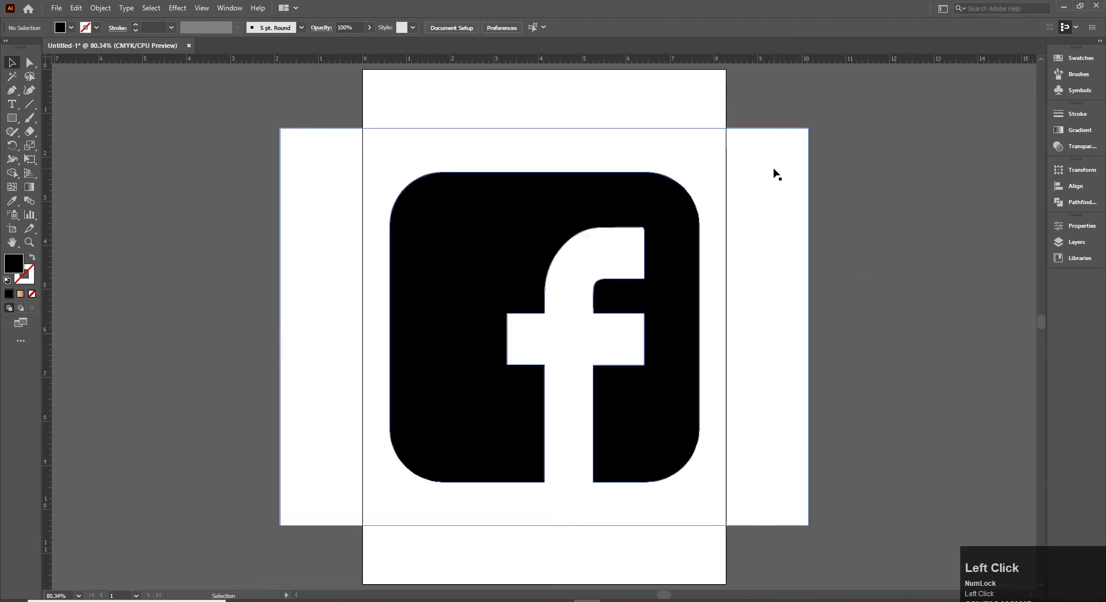
Move the white background shape off the artboard to the left of the black logo shape
click(777, 224)
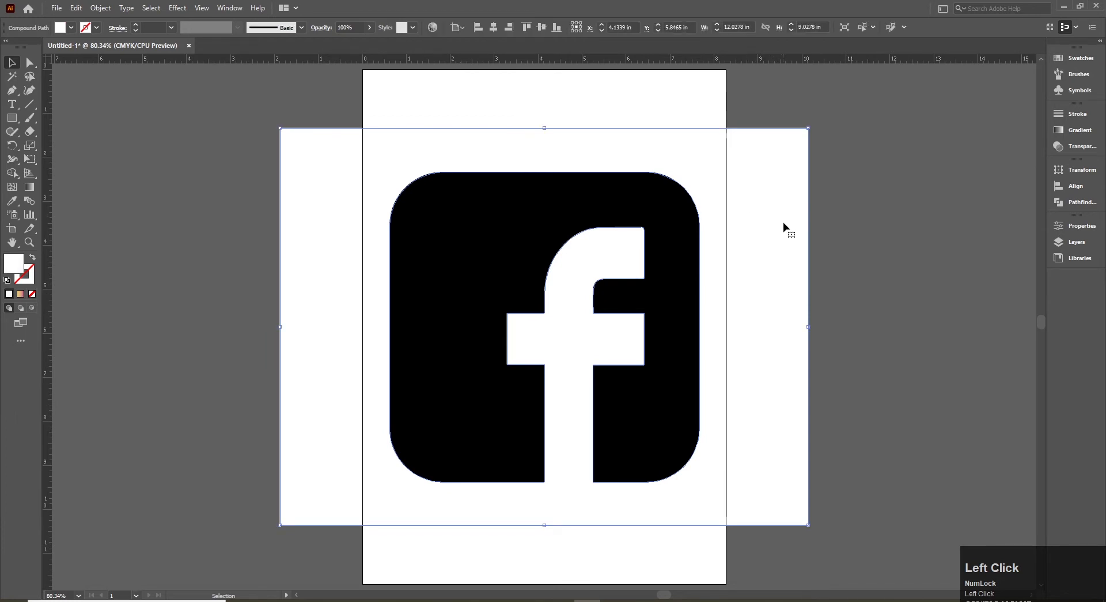
drag(764, 278, 311, 235)
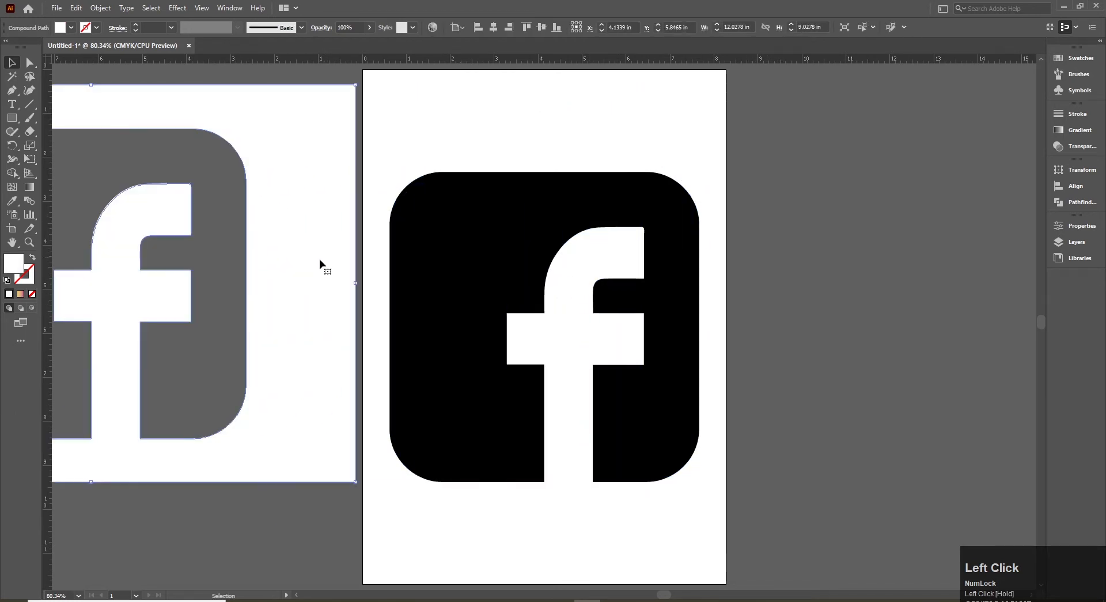
drag(294, 324, 530, 318)
drag(522, 306, 439, 332)
click(580, 230)
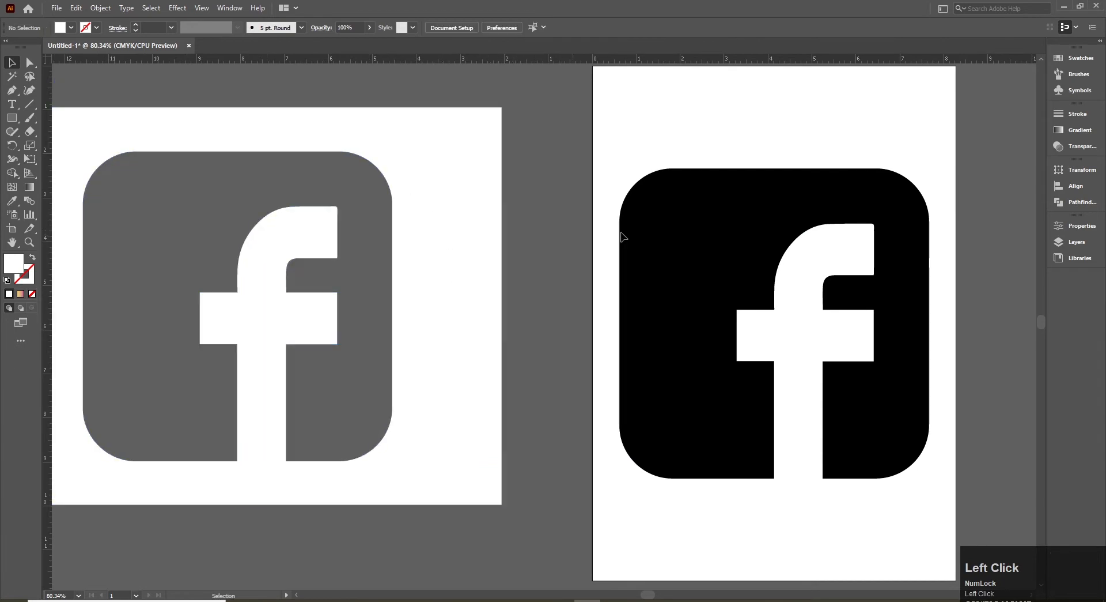
Try to move the black logo shape away from its place, undo the move and deselect it
click(701, 295)
drag(700, 338, 529, 252)
key(ctrl+z)
click(1018, 410)
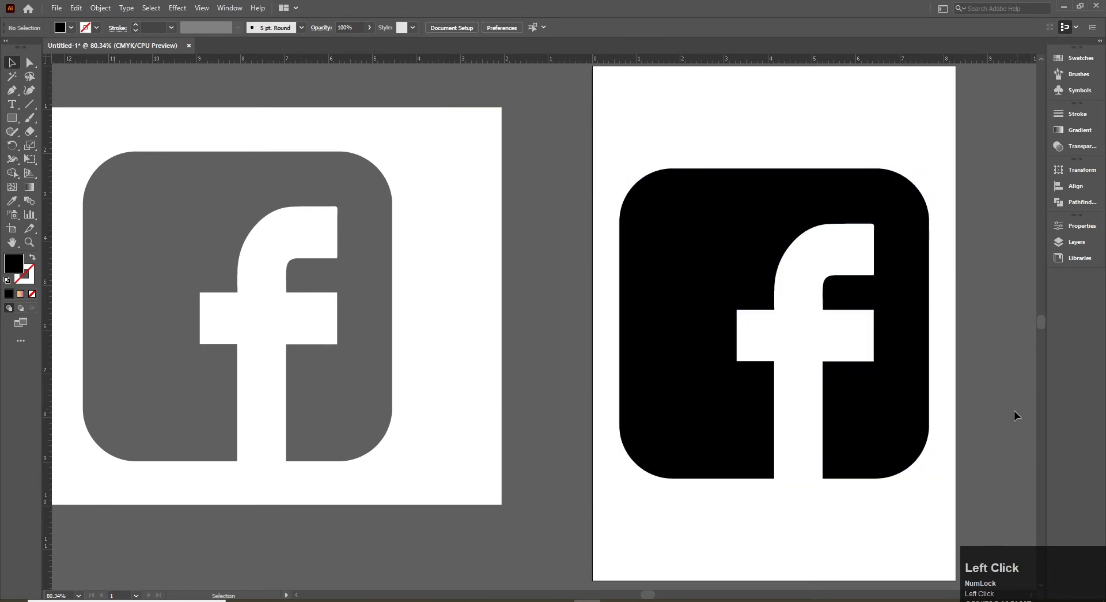
Magnify the black vector shape's lower-right corner up to 1200% to examine its edge, and fit the artboard in the window again
click(894, 431)
key(ctrl+space)
drag(804, 364, 946, 502)
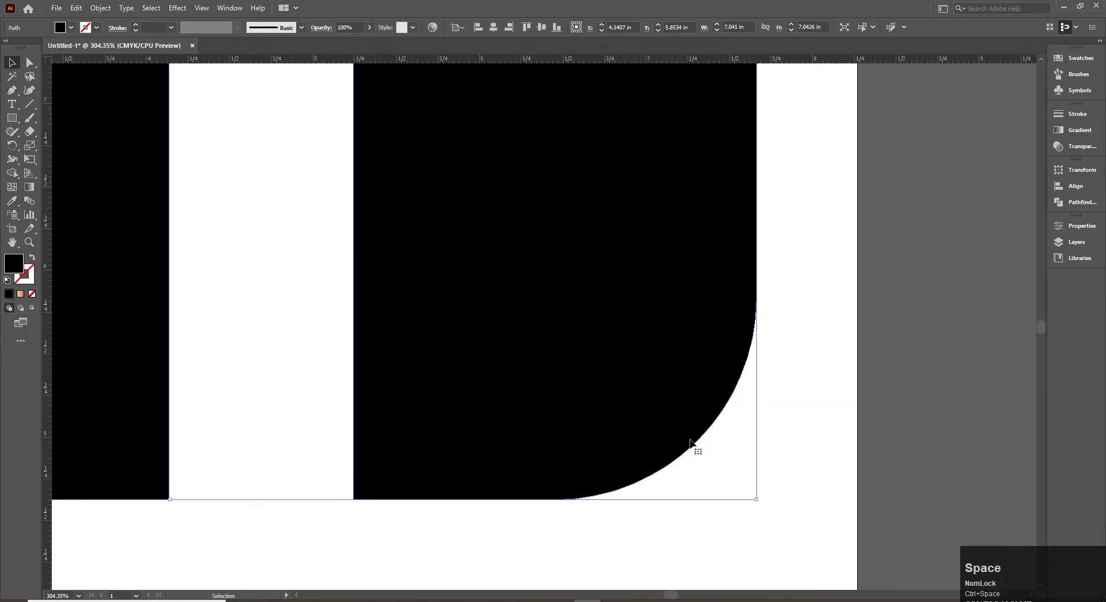
ctrl+click(622, 388)
ctrl+click(634, 363)
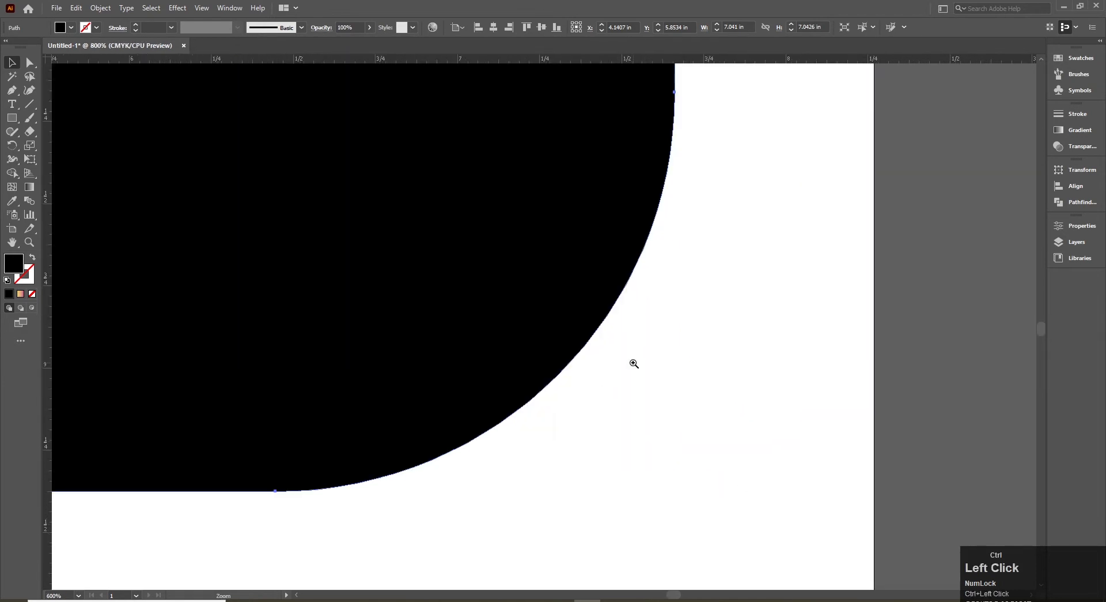
ctrl+click(513, 386)
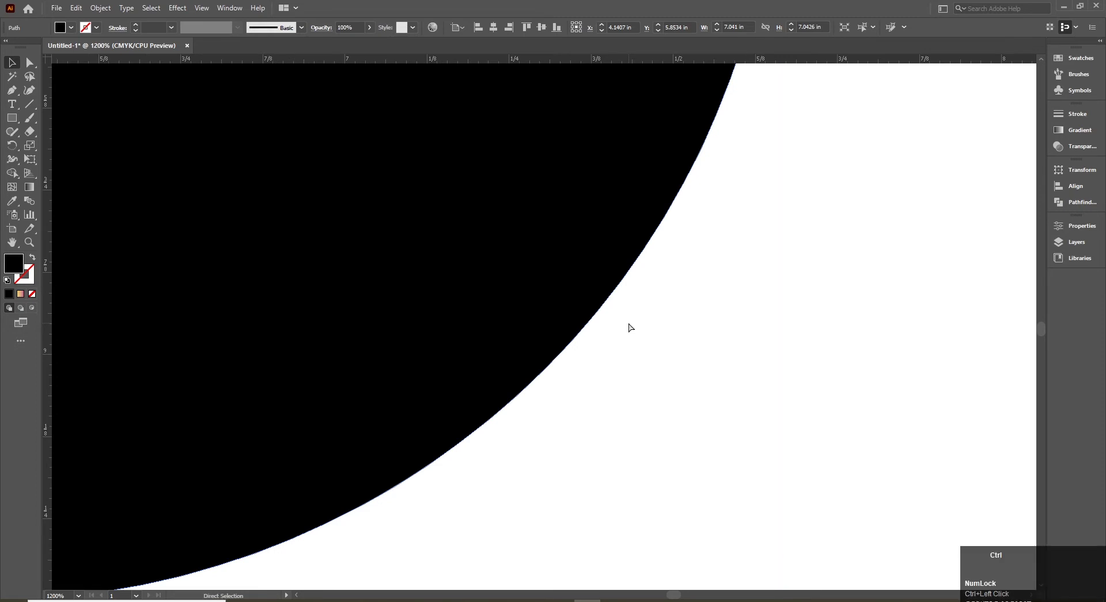
key(ctrl+0)
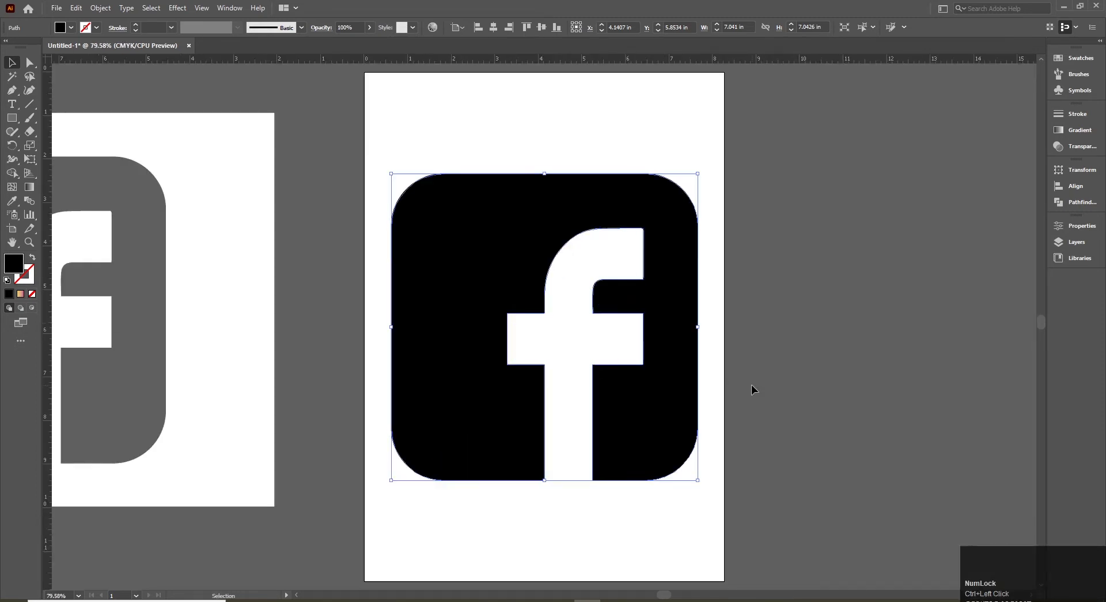
click(864, 405)
click(661, 417)
click(790, 416)
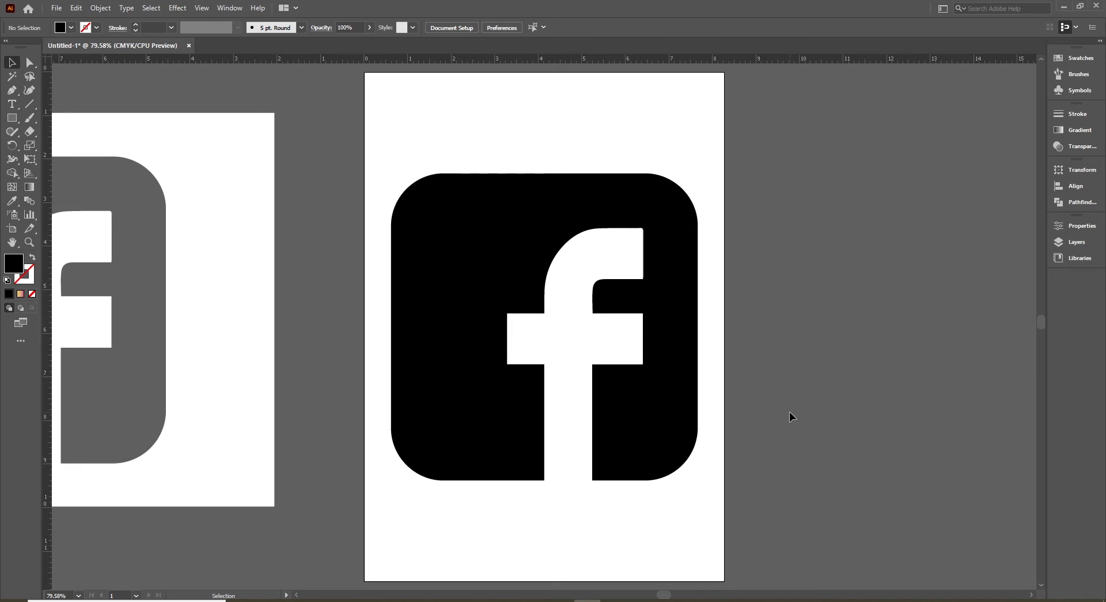
Delete the white background shape lying beside the artboard
key(space)
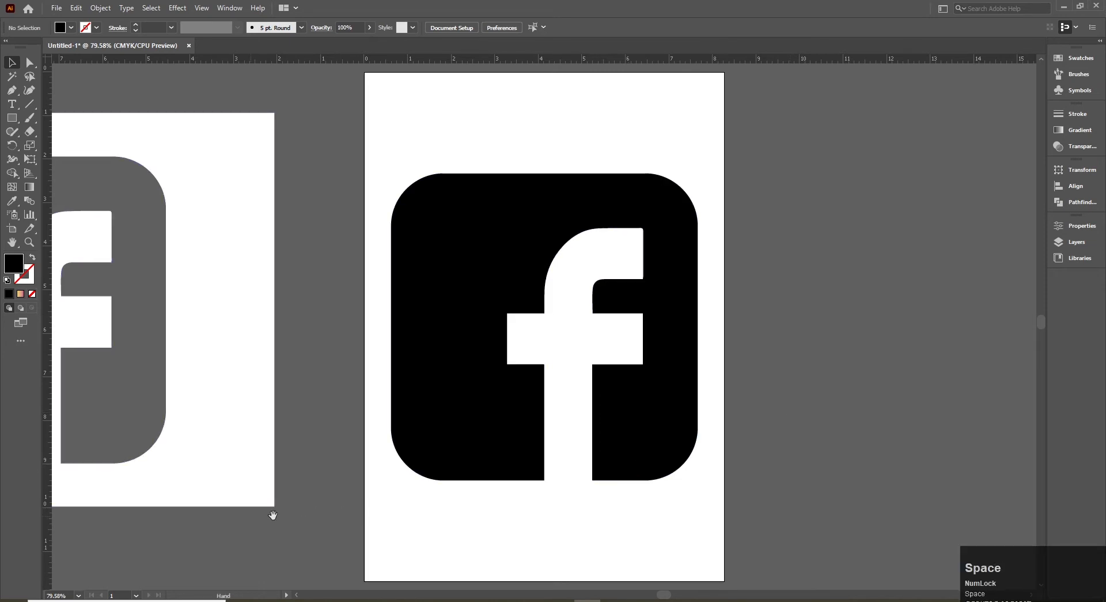
drag(258, 513, 435, 461)
click(432, 434)
key(Delete)
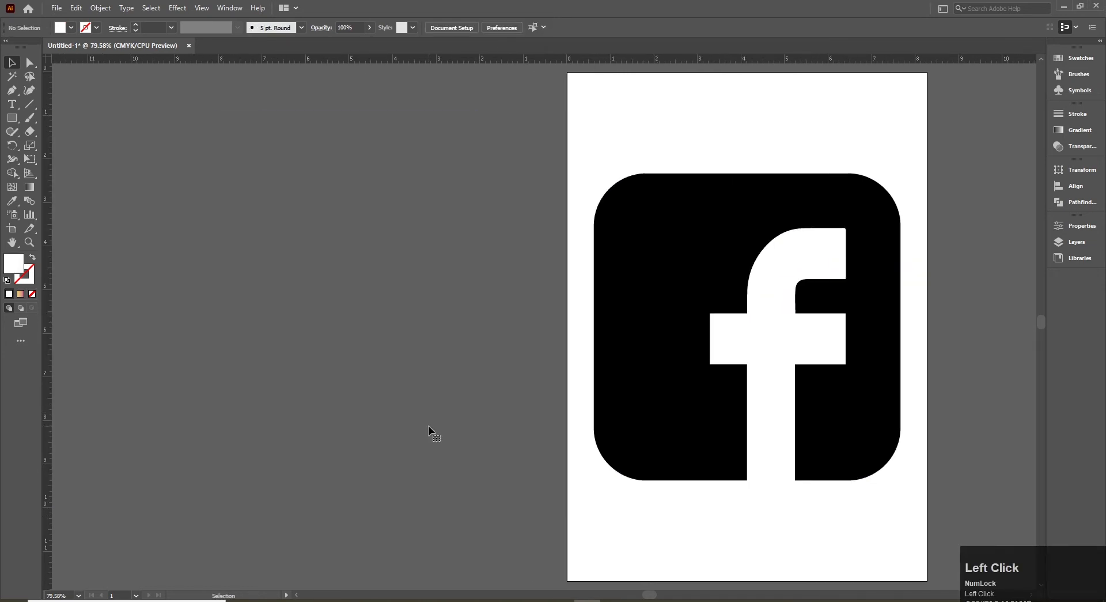
Try CMYK Cyan, dark blue, black and orange swatches as the logo shape's fill, and undo the orange fill
click(647, 303)
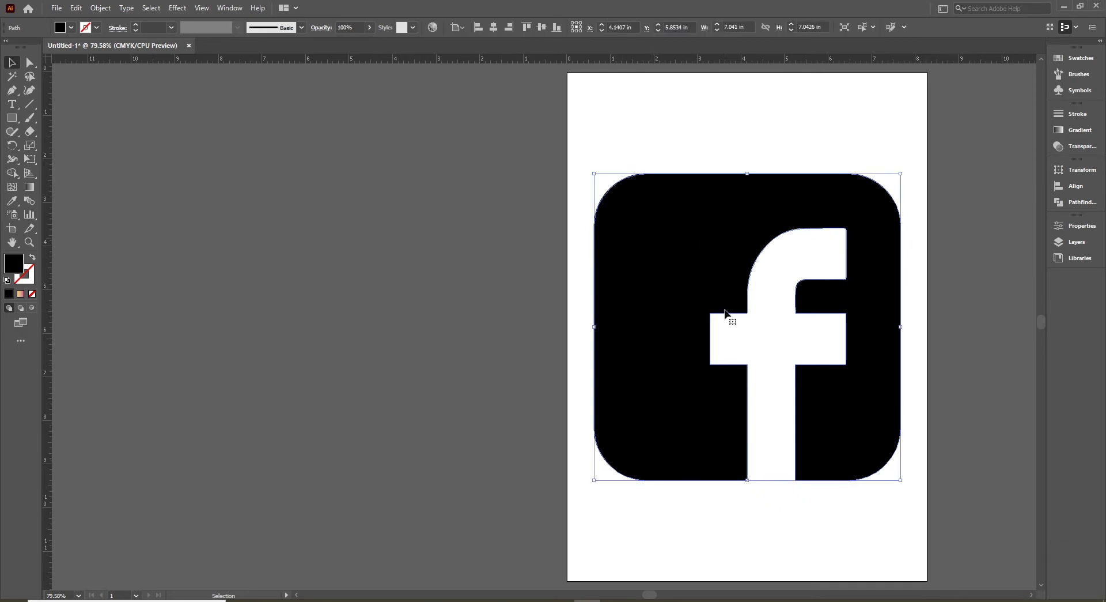
click(69, 31)
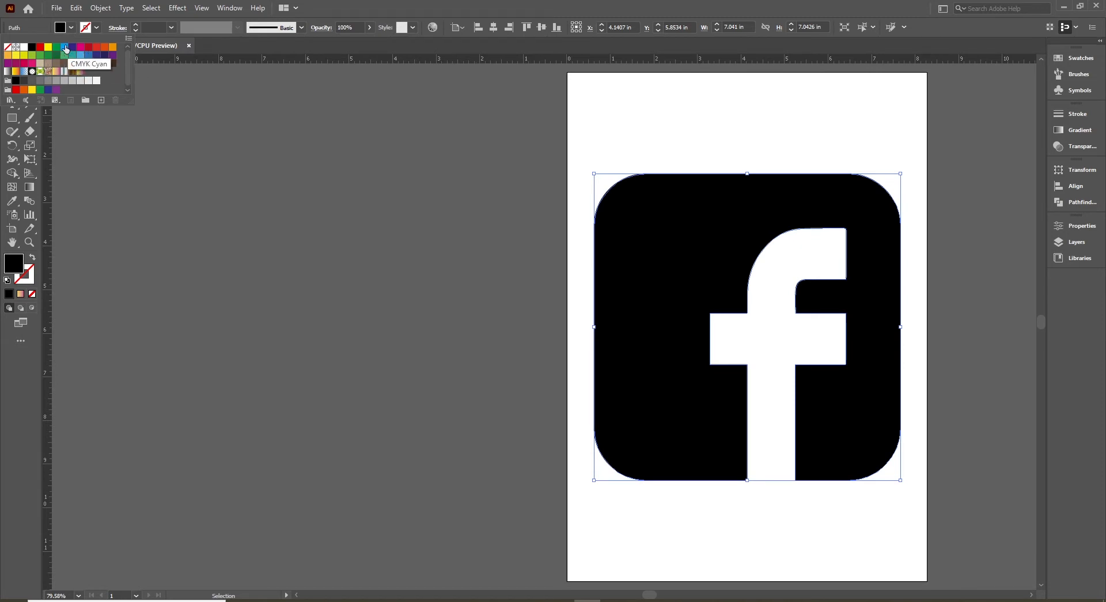
click(66, 49)
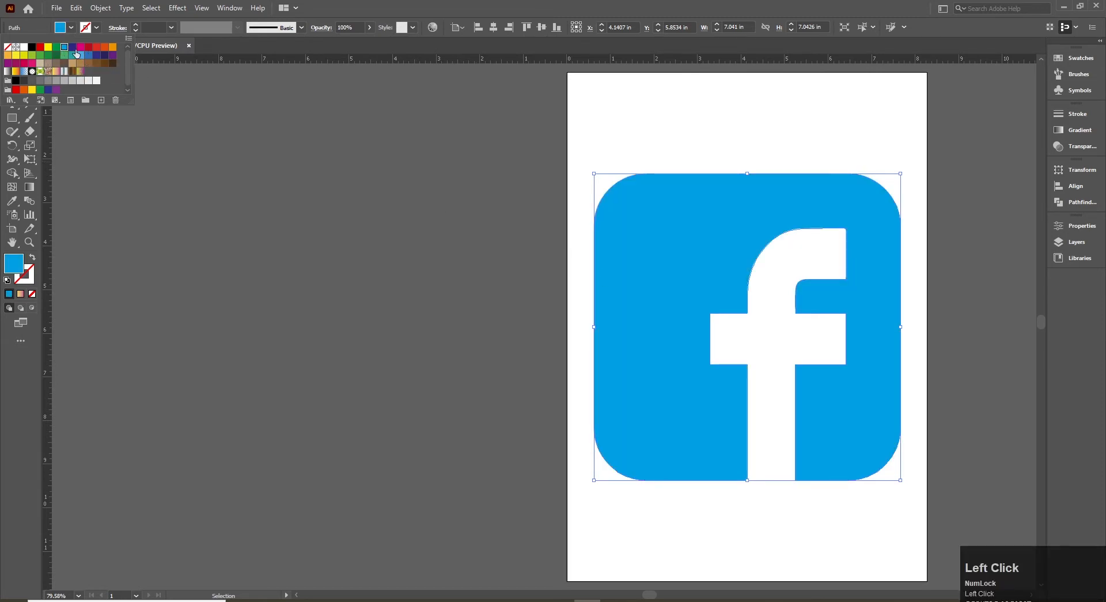
click(71, 50)
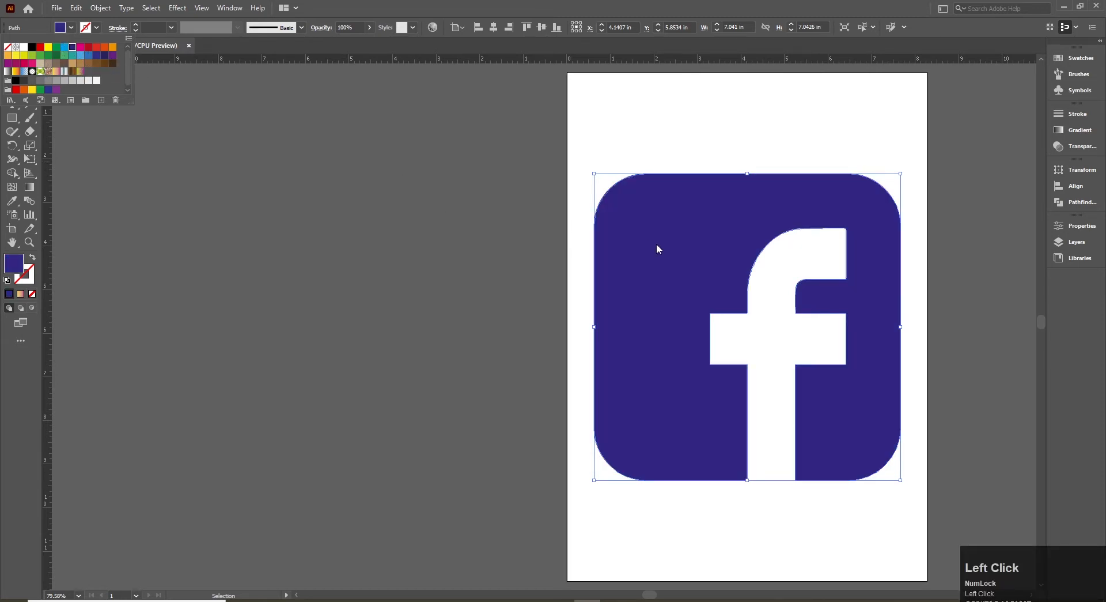
click(32, 49)
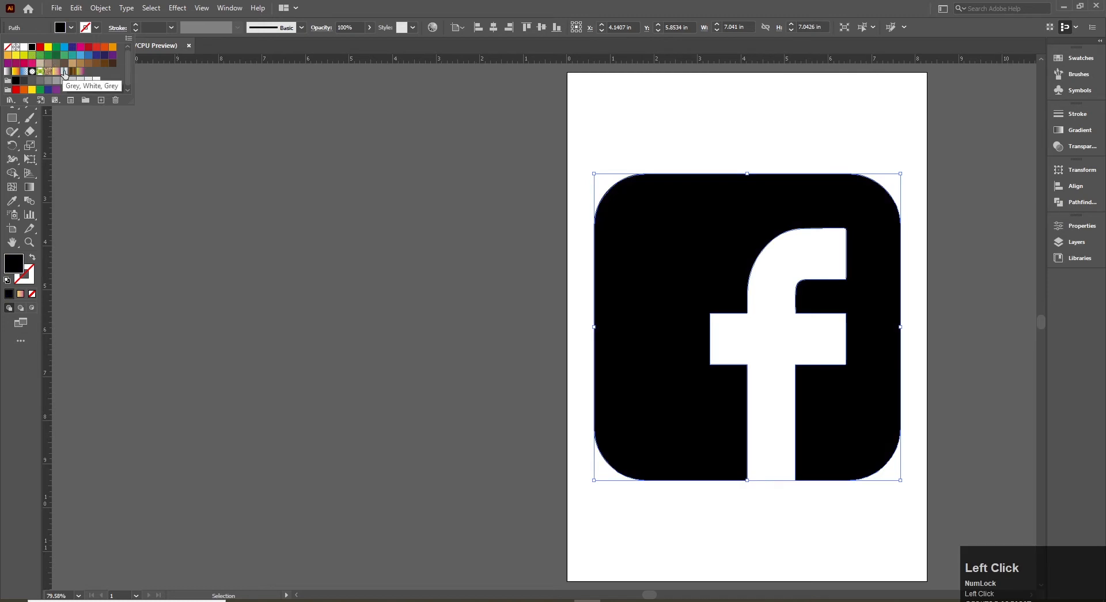
click(113, 46)
click(392, 301)
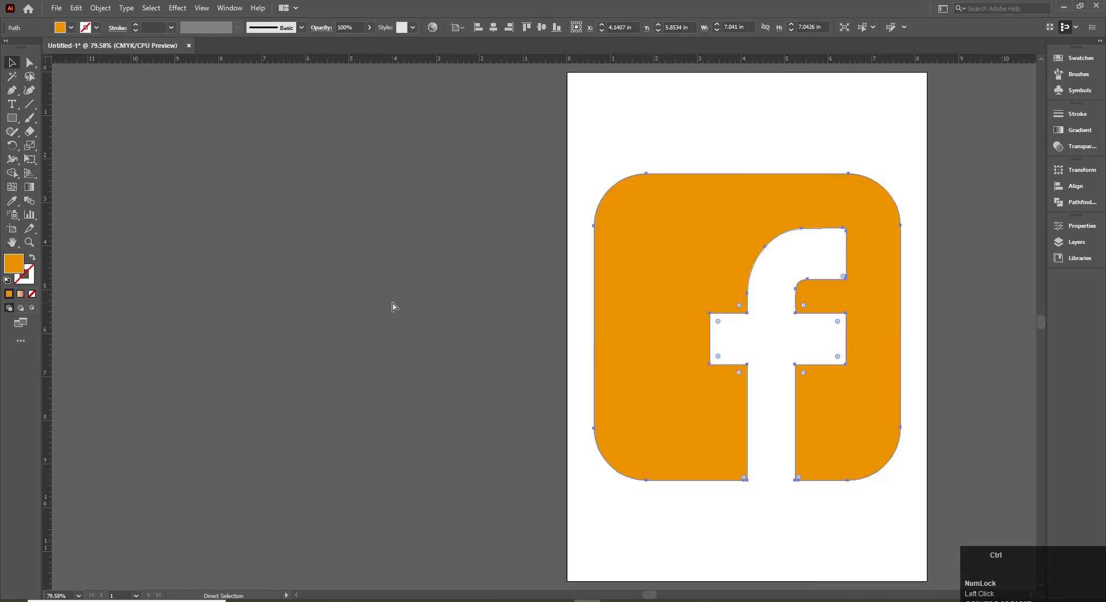
key(ctrl+z)
Delete the black vector logo shape from the artboard
click(411, 349)
click(672, 245)
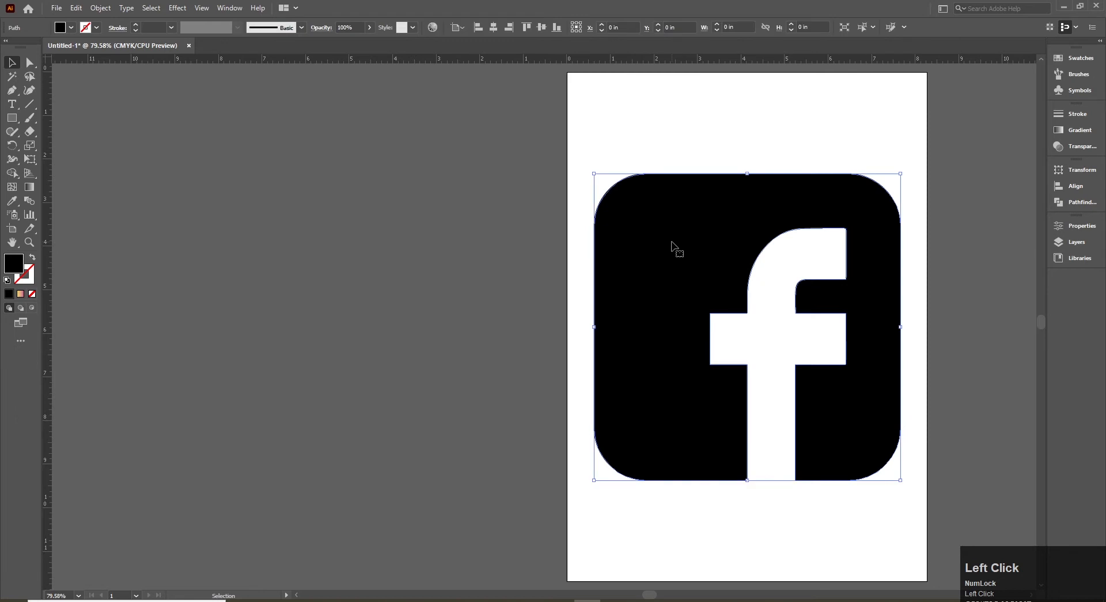
key(Delete)
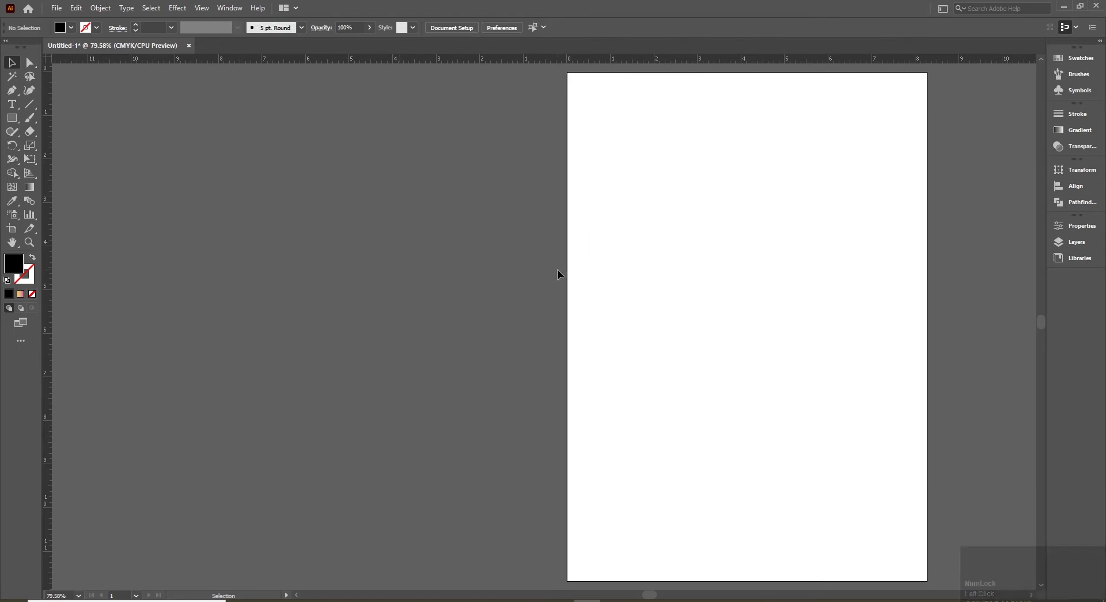
Place the Facebook logo image from Downloads and centre it horizontally and vertically on the artboard
key(ctrl+shift+p)
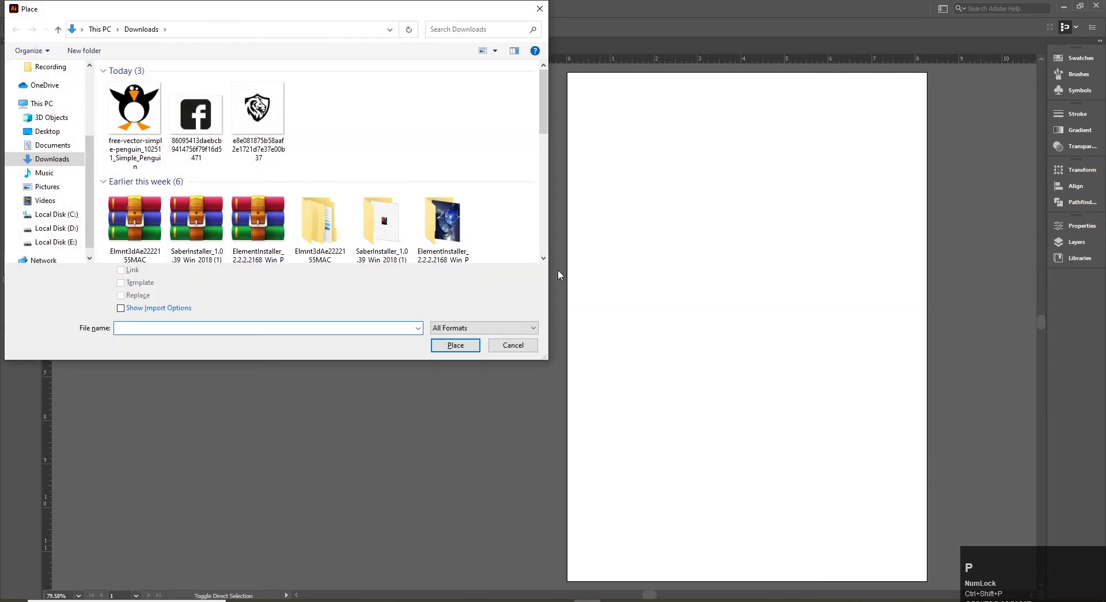
click(196, 115)
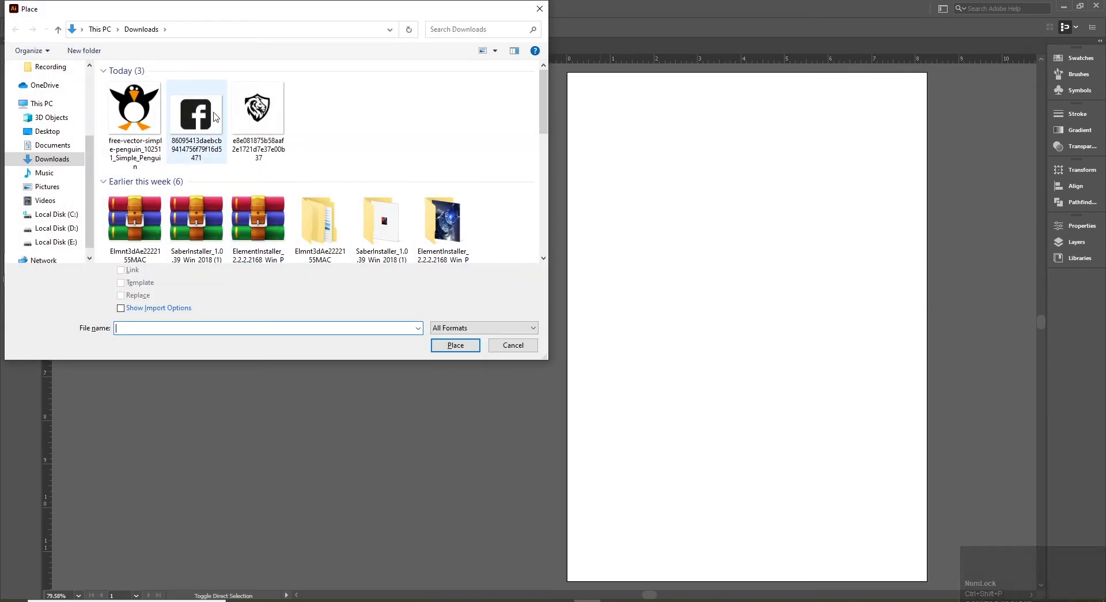
click(456, 347)
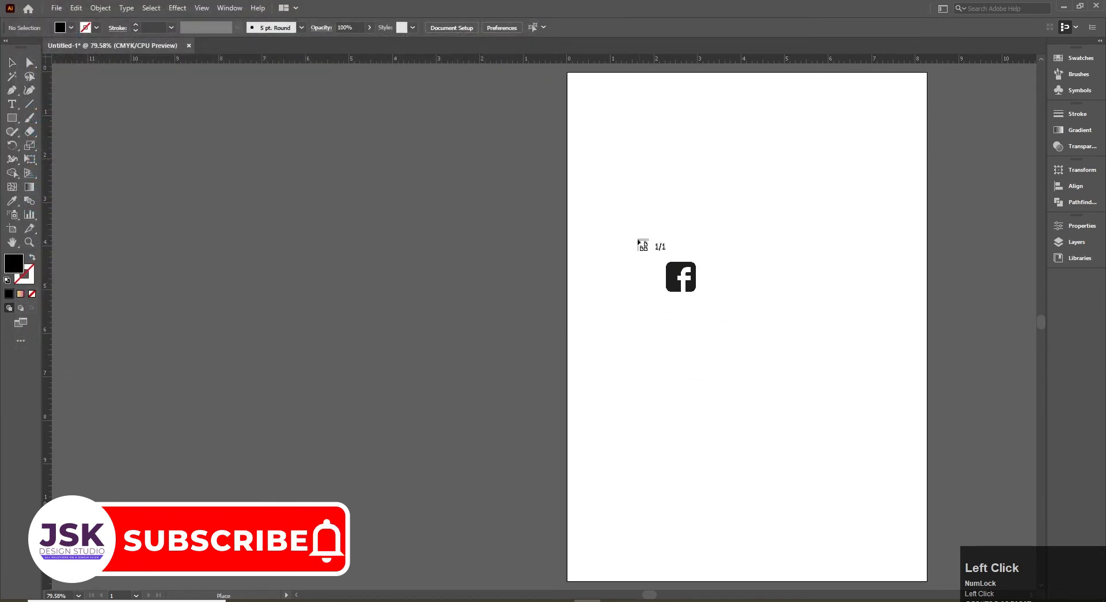
click(635, 237)
drag(860, 387, 638, 307)
click(570, 27)
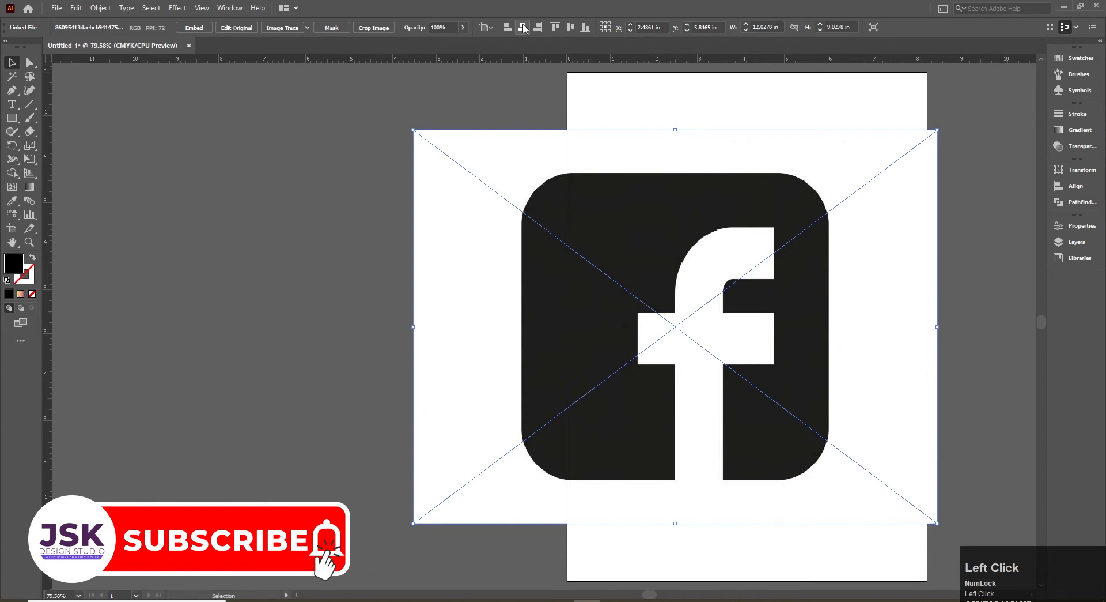
click(522, 27)
click(336, 294)
scroll(178, 304, right, 5)
click(507, 298)
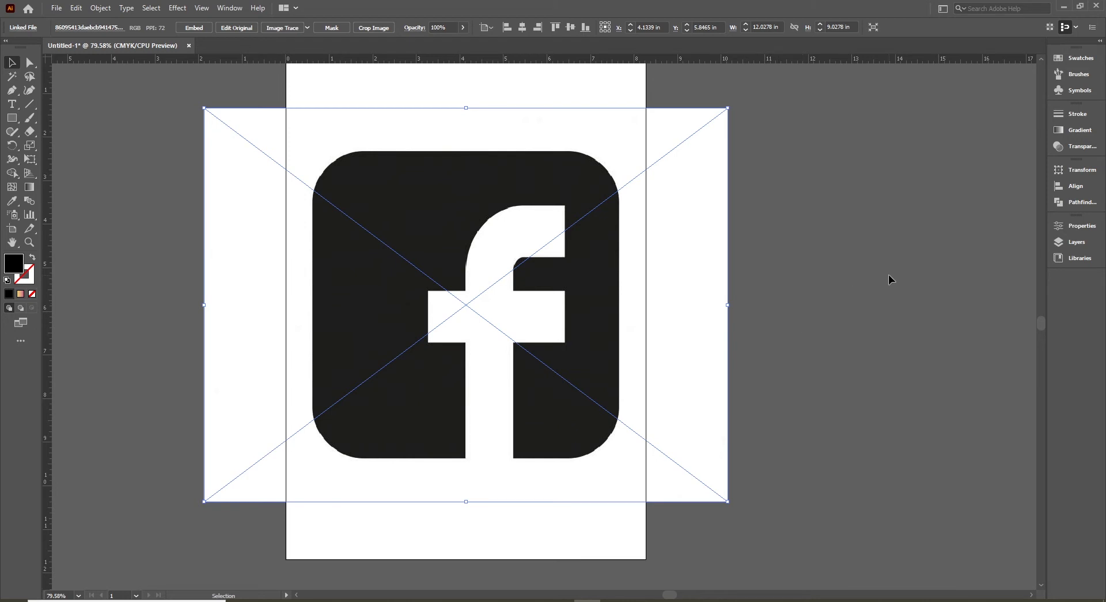
click(752, 288)
click(687, 358)
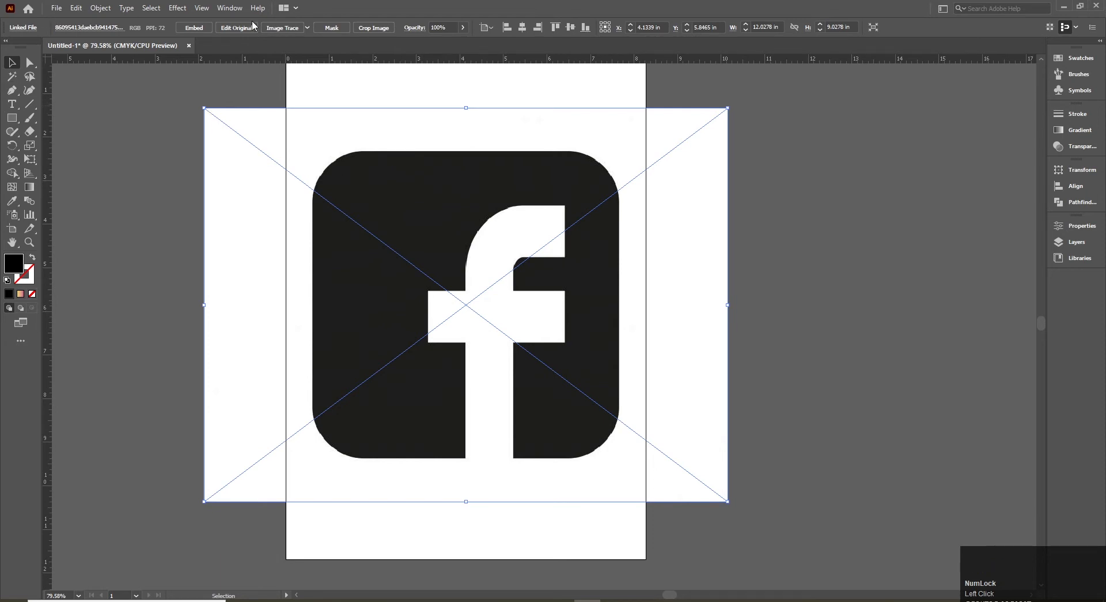
click(167, 130)
click(382, 240)
click(60, 199)
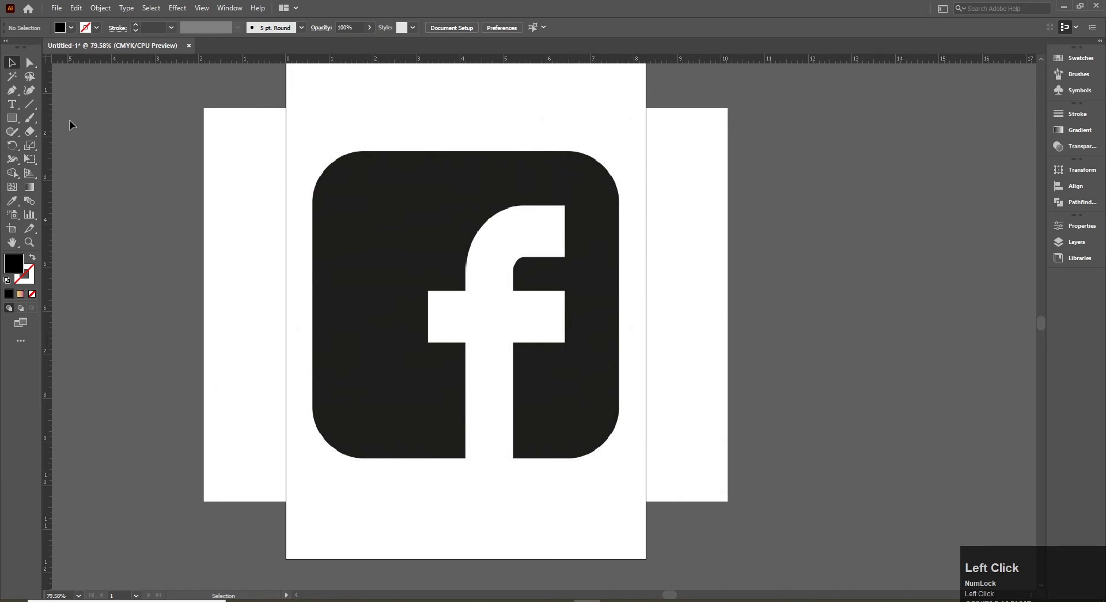
click(333, 234)
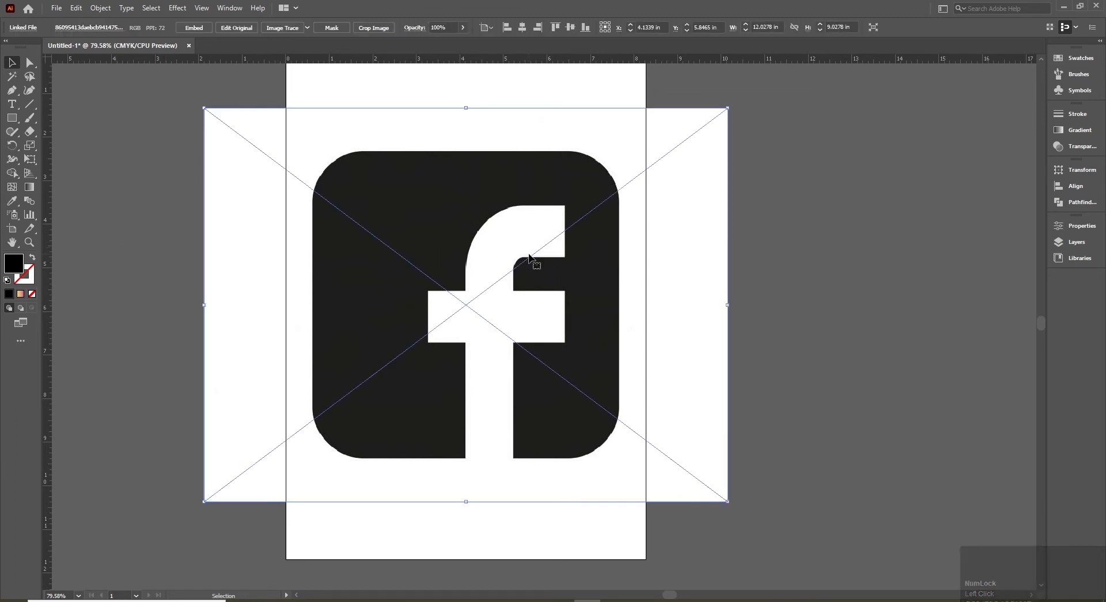
click(795, 265)
Delete the placed Facebook logo image and fit the artboard in the window
click(682, 247)
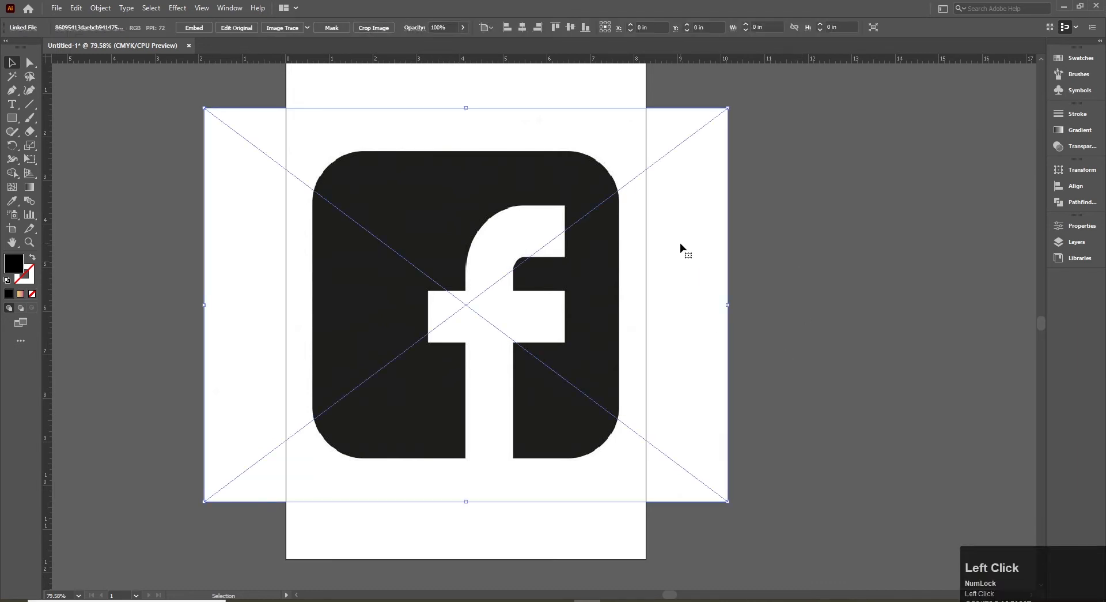
key(Delete)
key(ctrl+0)
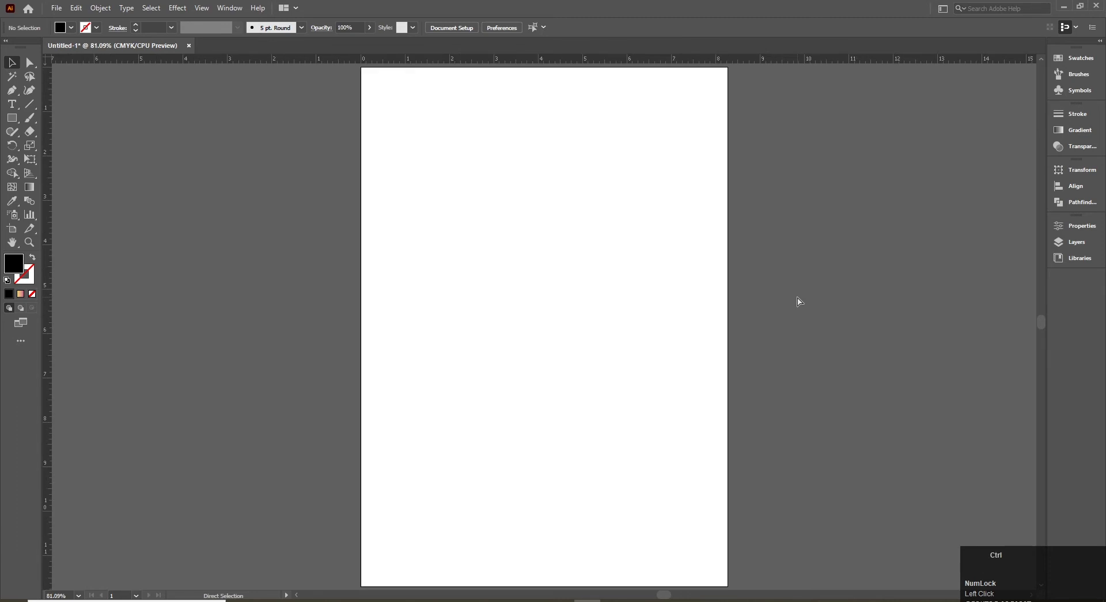
Place the Simple Penguin image from Downloads and centre it horizontally and vertically on the artboard
click(78, 140)
key(ctrl+shift+p)
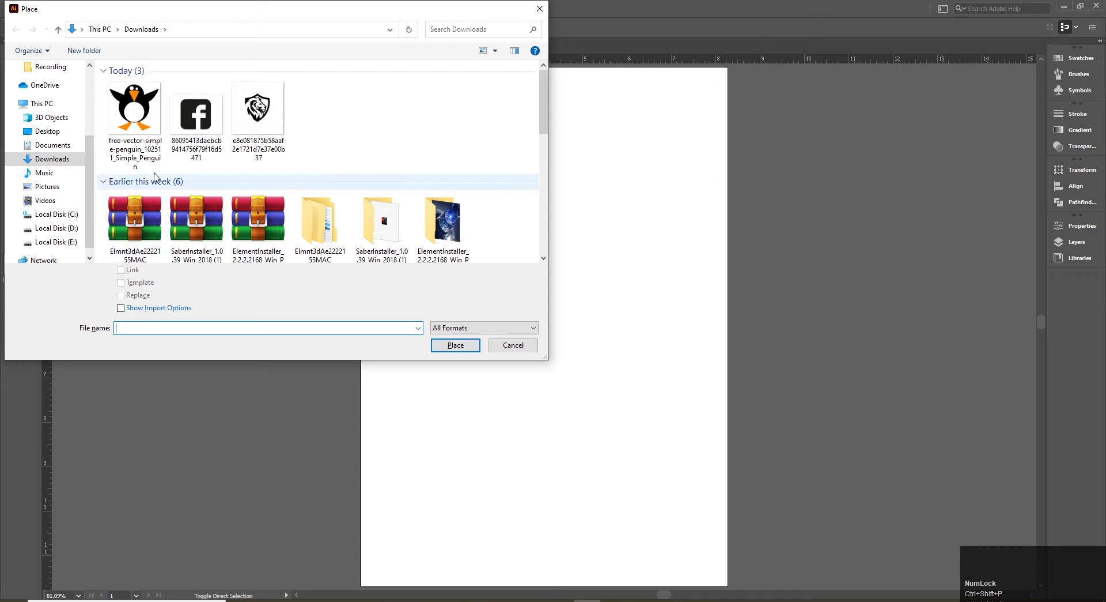
click(133, 118)
click(461, 346)
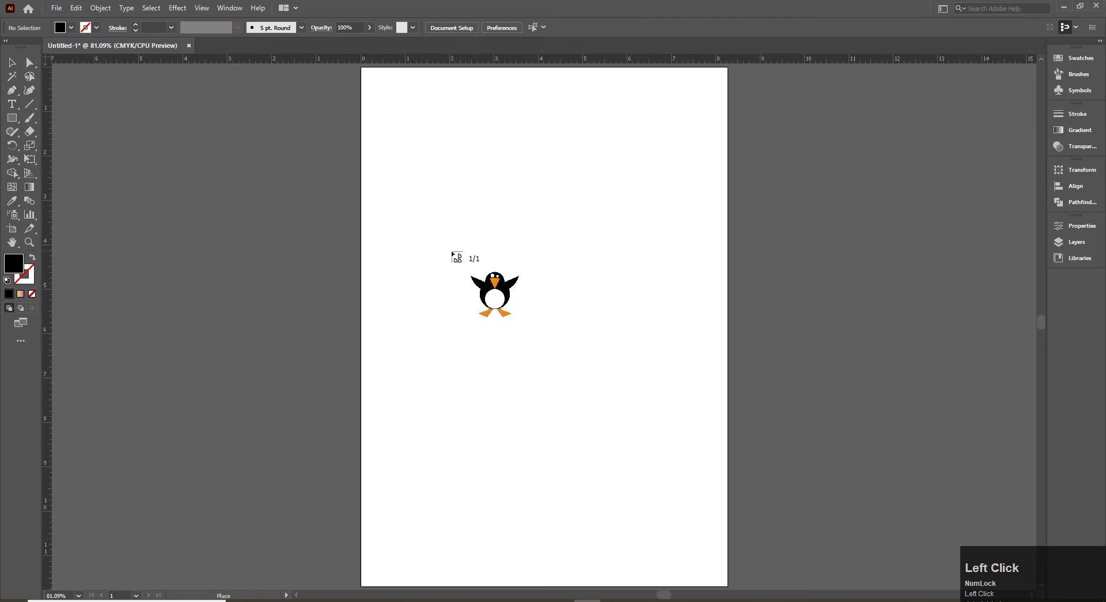
click(453, 253)
drag(642, 408, 607, 331)
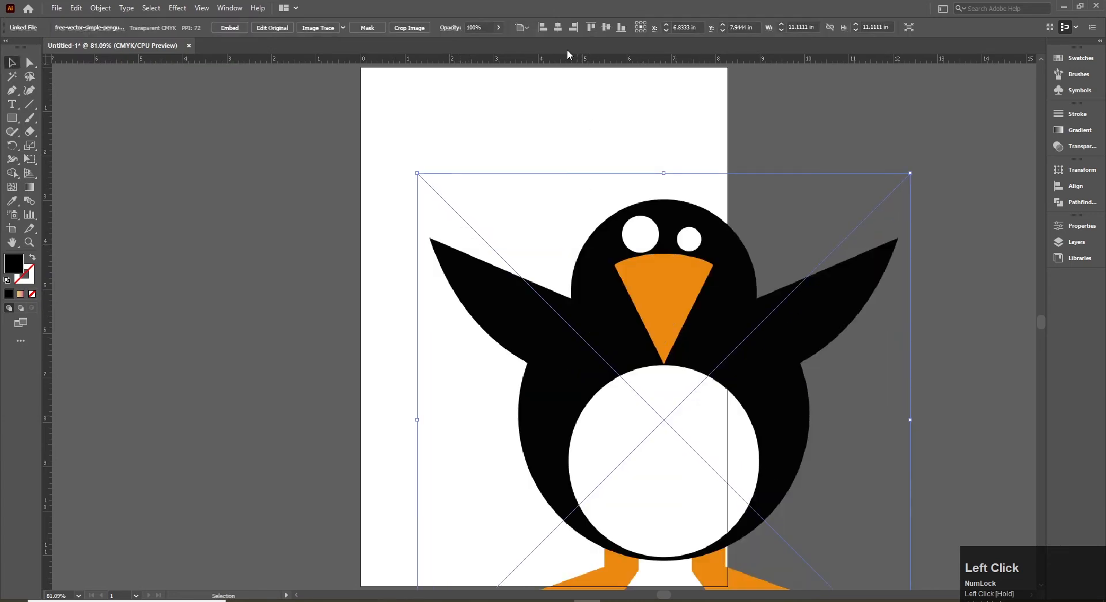
click(558, 27)
click(606, 27)
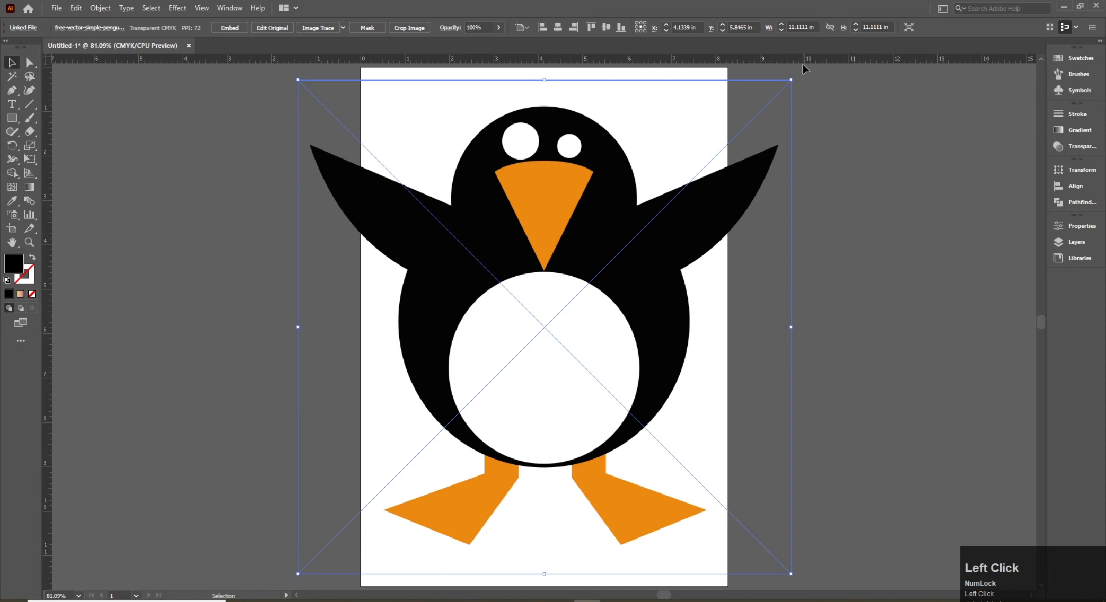
click(848, 165)
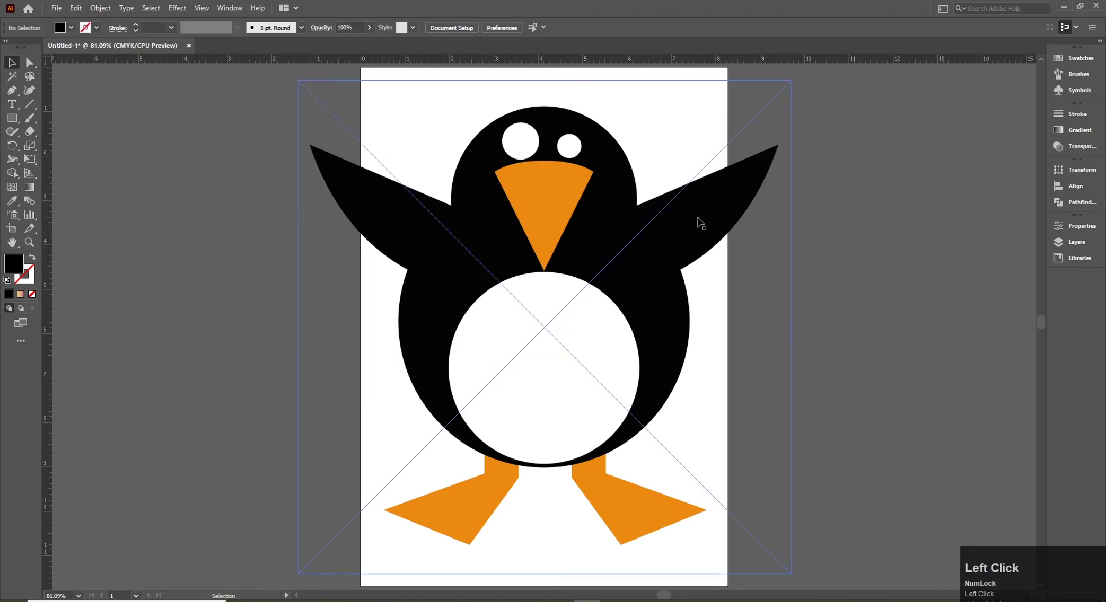
Try resizing the penguin image from its upper-right corner, both proportionally and freely, and undo each resize
click(735, 202)
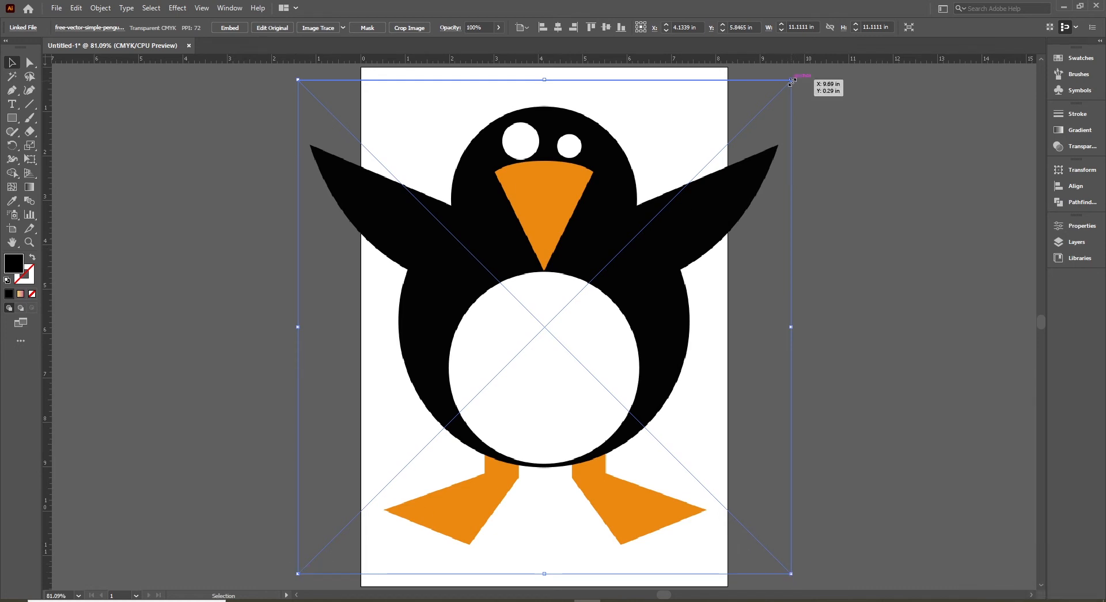
drag(792, 81, 811, 227)
key(ctrl+z)
drag(792, 82, 628, 213)
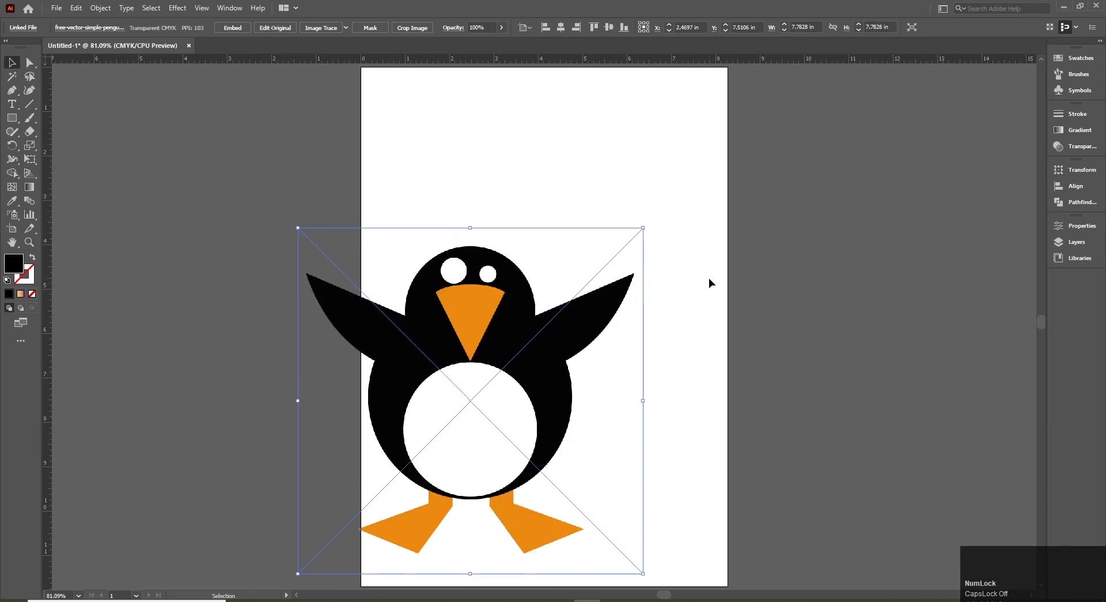
key(ctrl+z)
drag(792, 80, 643, 302)
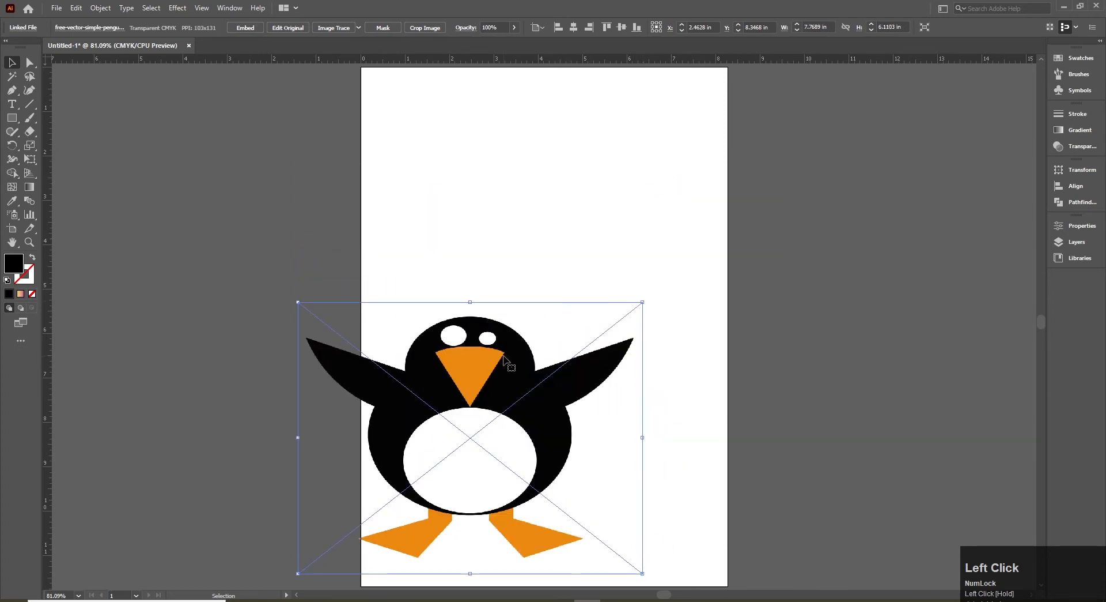
key(ctrl+z)
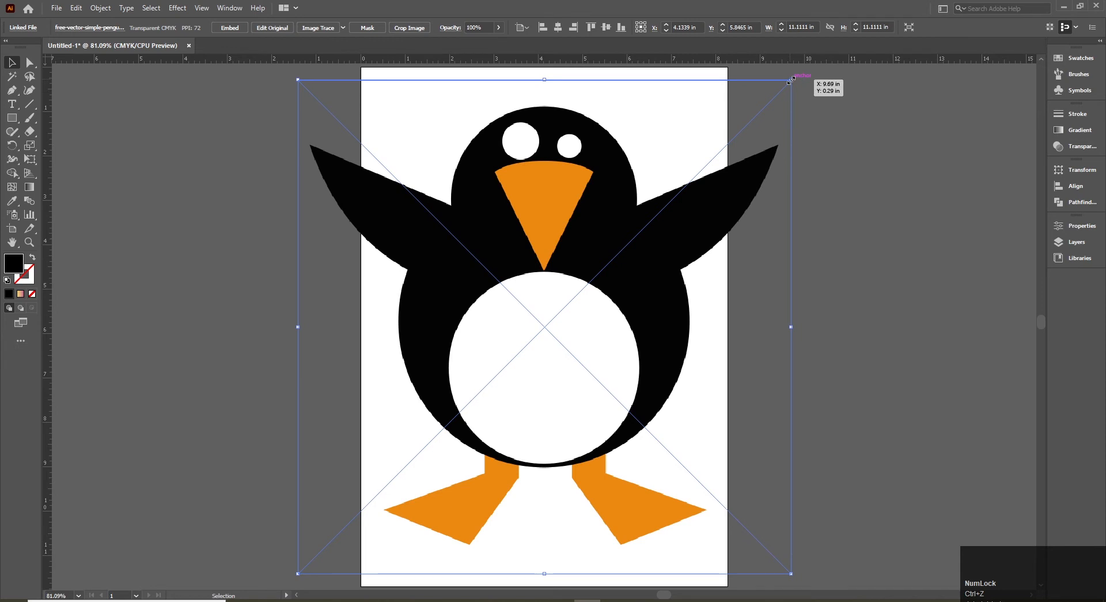
Scale the penguin image down proportionally to about 6.98 in wide and centre it on the artboard both ways
drag(791, 81, 606, 244)
click(876, 312)
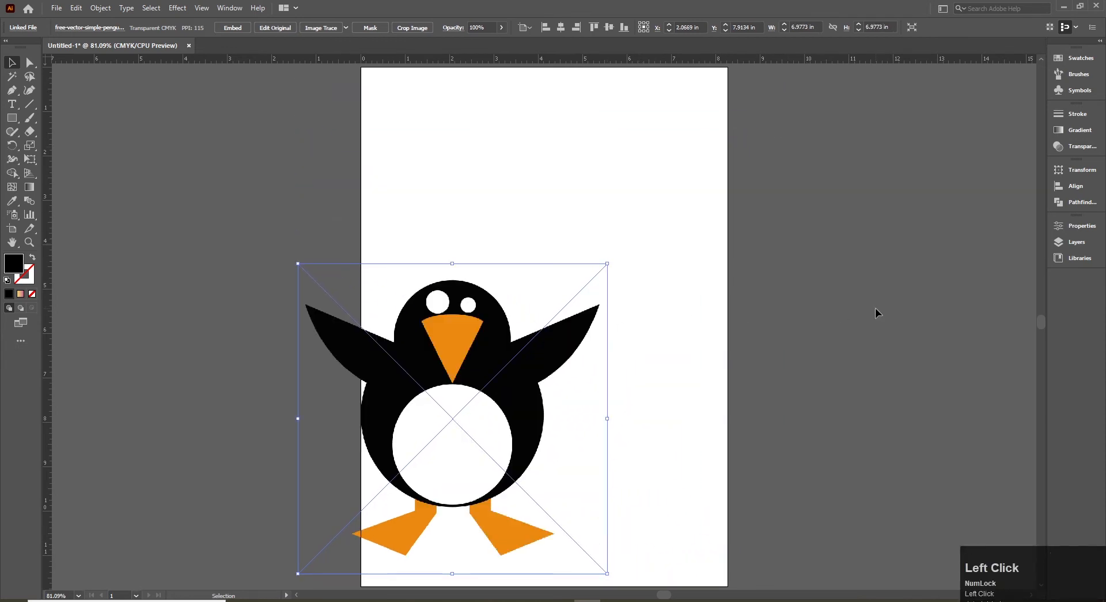
click(458, 341)
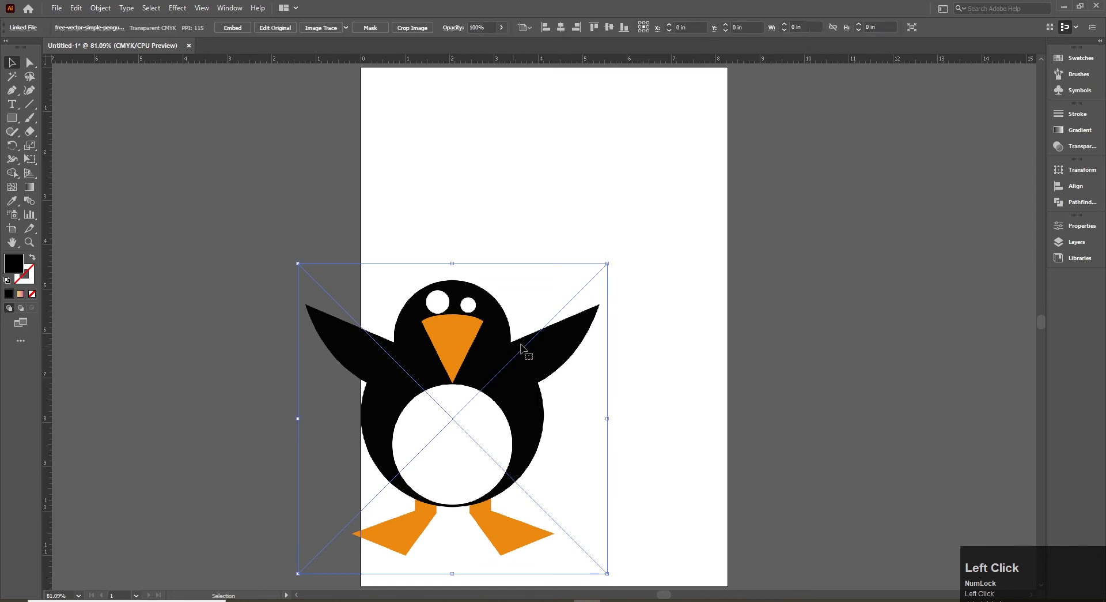
click(560, 27)
click(610, 29)
click(824, 346)
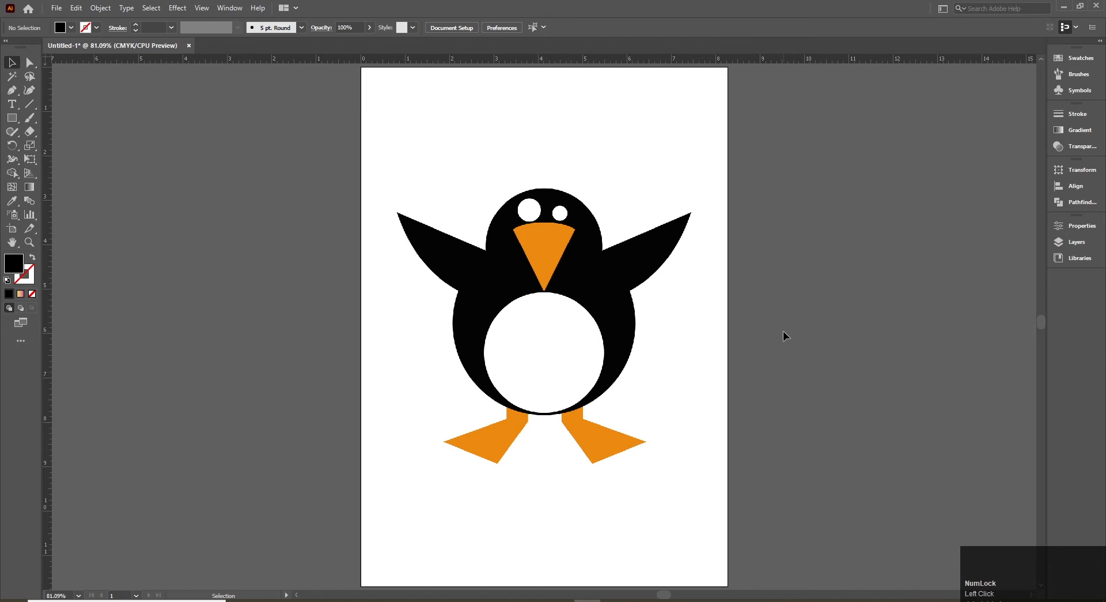
Show the document's layers in a narrowed panel and expand Layer 1 to list its contents
click(586, 269)
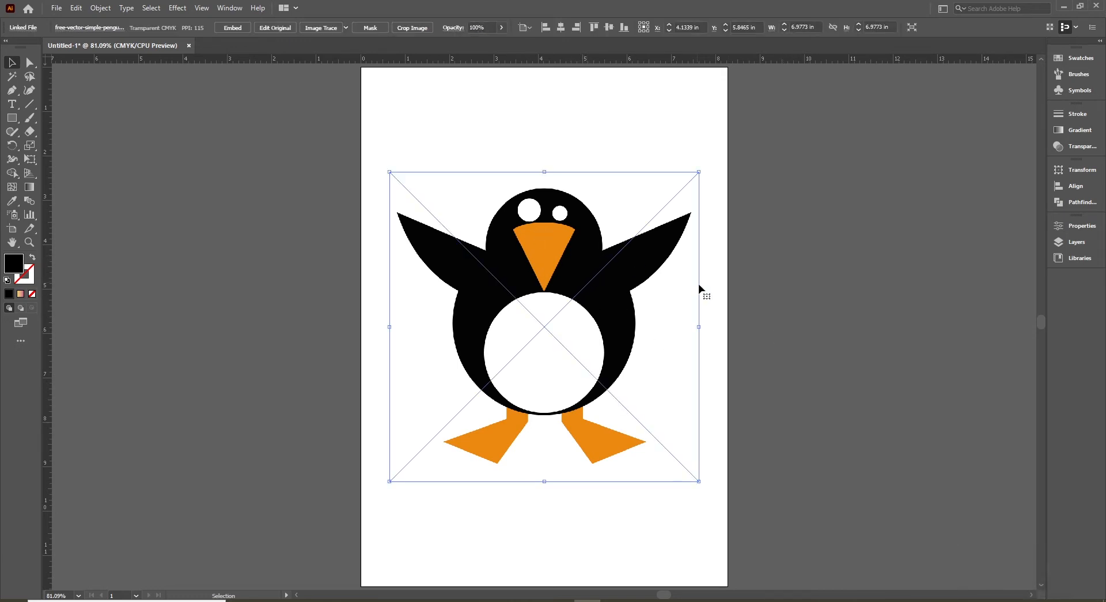
click(1077, 243)
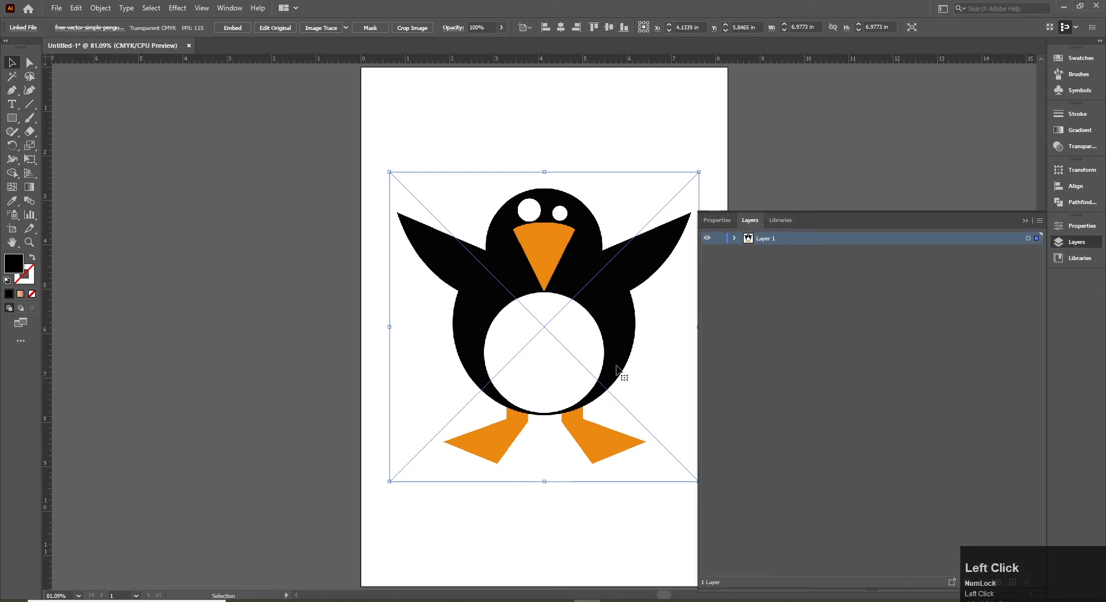
drag(698, 346, 888, 334)
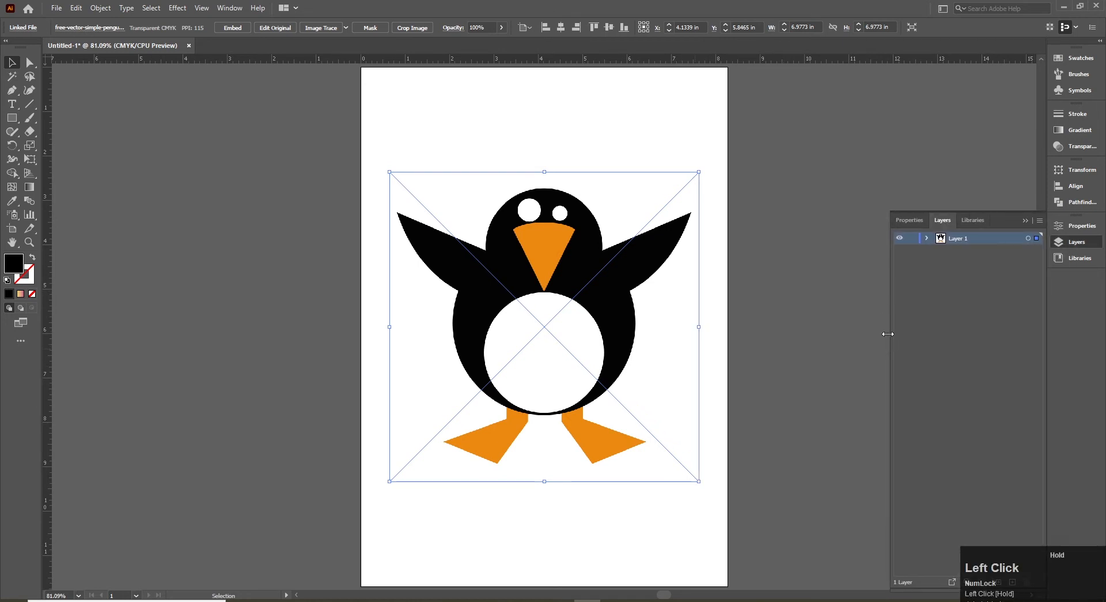
click(928, 239)
click(771, 284)
Try placing a Pen tool anchor on the penguin's head and moving the artwork, and undo both actions
click(585, 278)
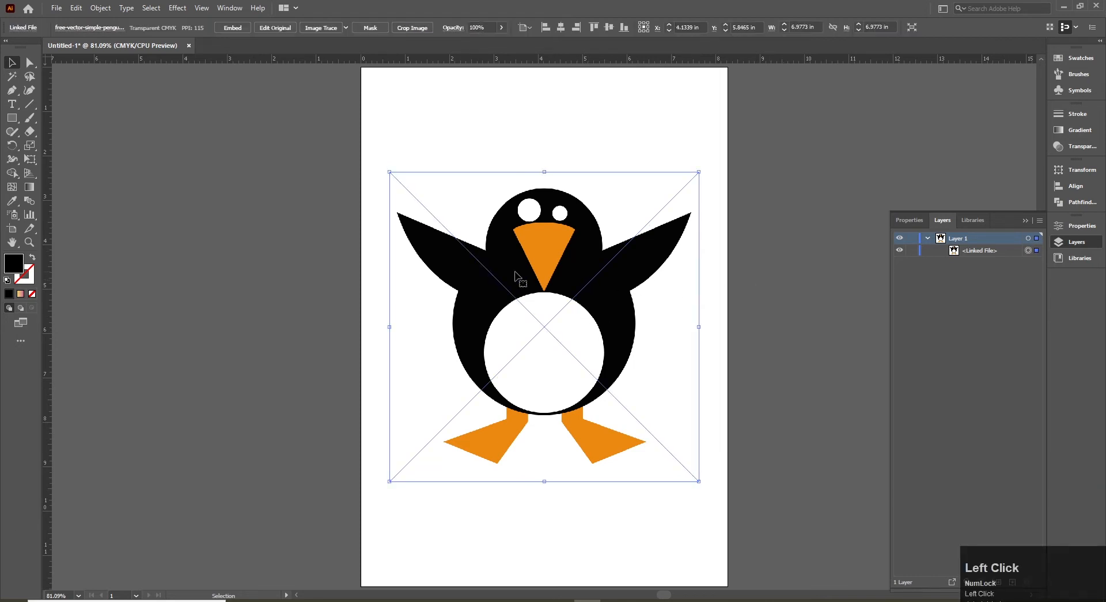
key(p)
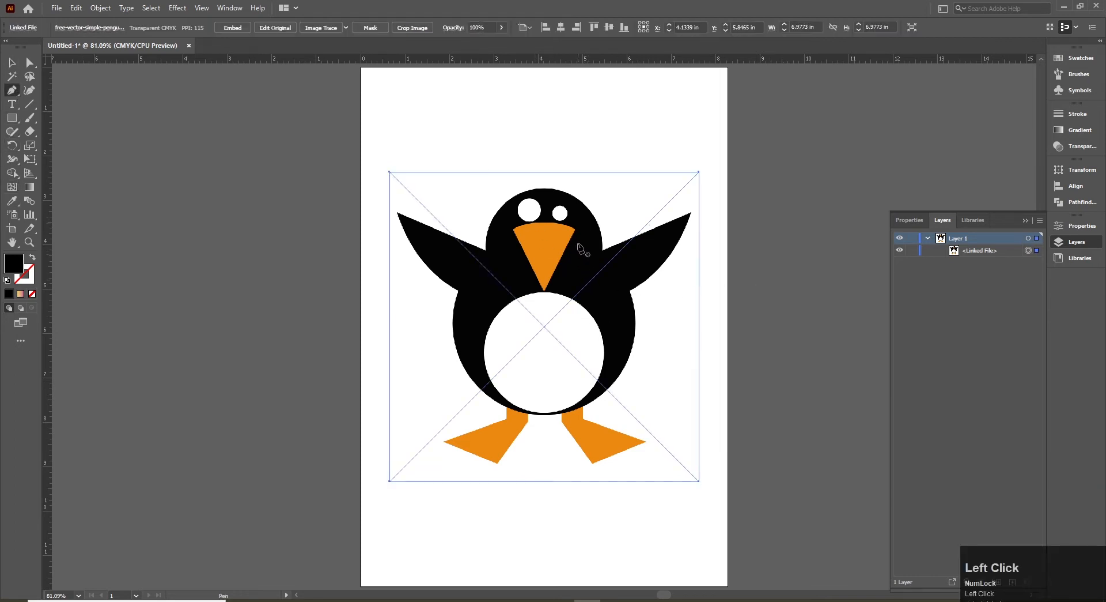
click(577, 201)
key(v)
drag(602, 288, 604, 265)
key(ctrl+z)
key(ctrl+z)
key(v)
click(731, 265)
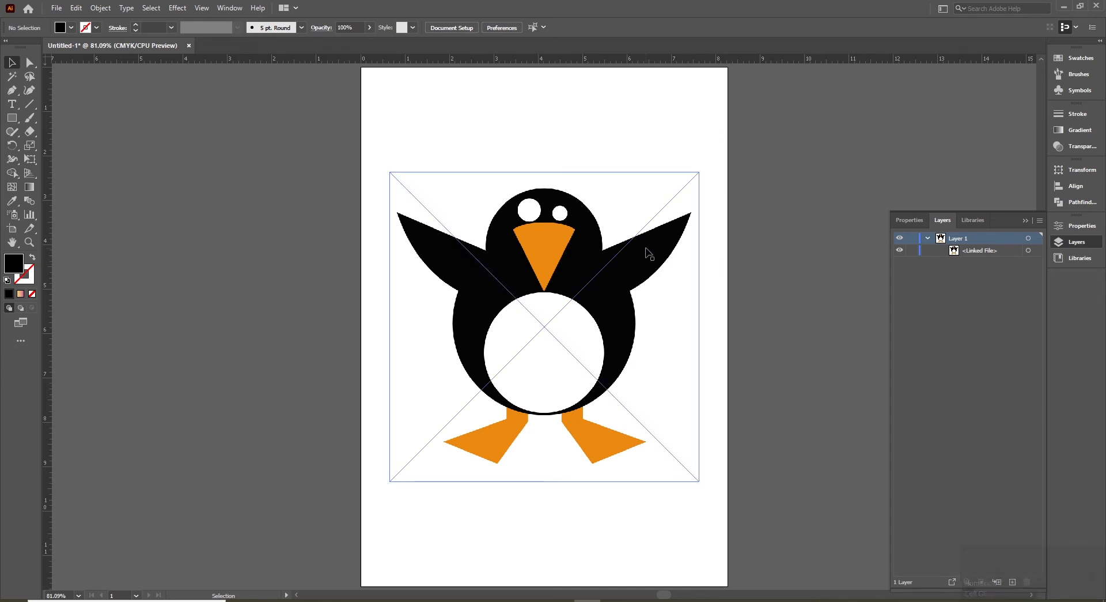
click(646, 248)
click(730, 273)
click(628, 267)
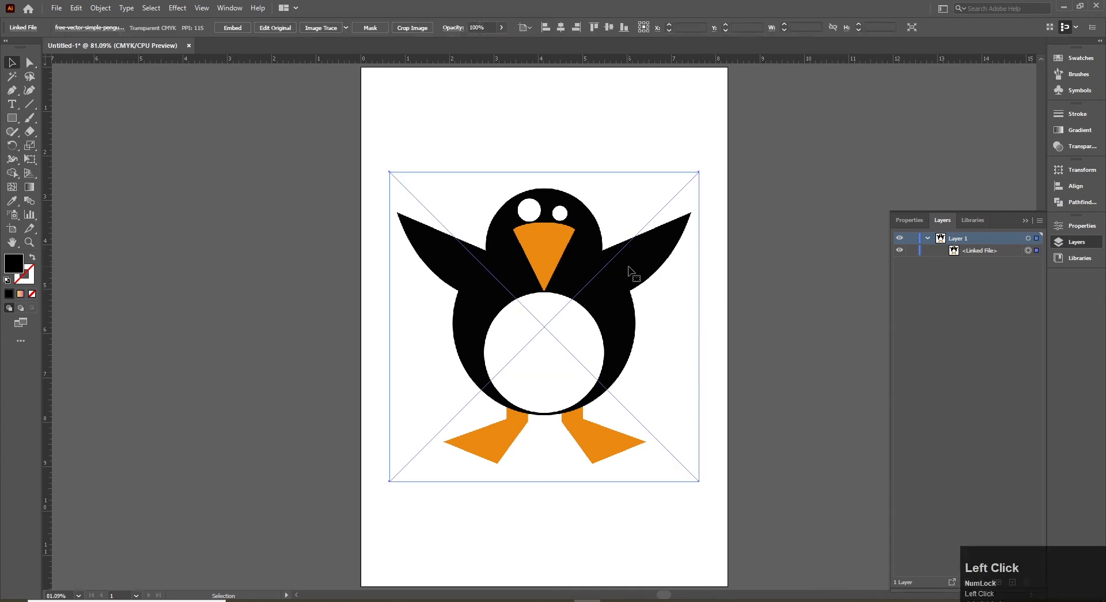
click(767, 251)
click(582, 257)
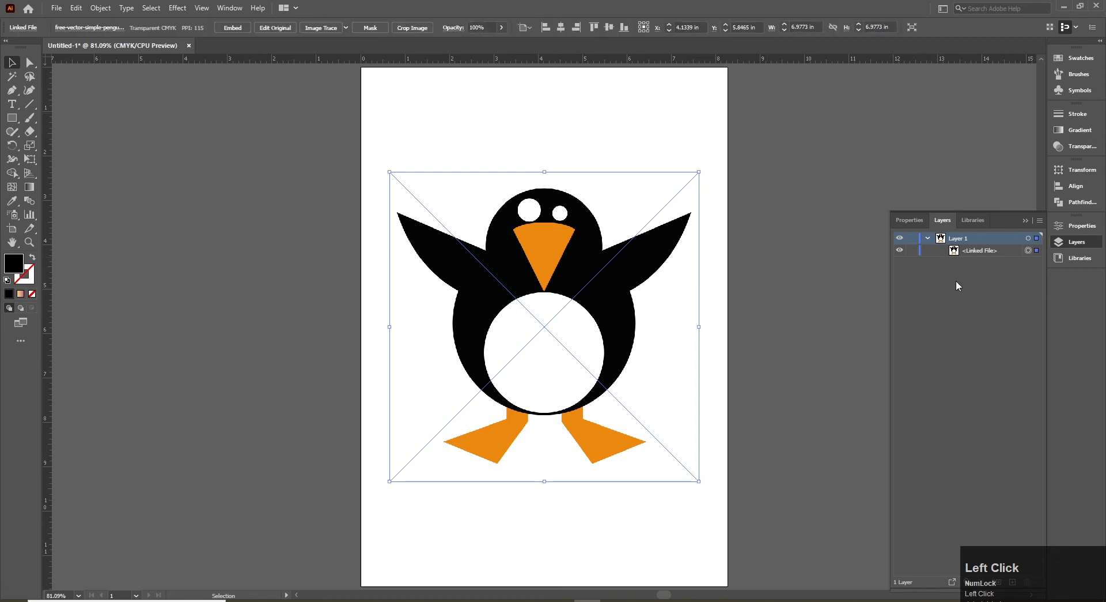
Hide and show the linked penguin image in Layer 1, and lock it
click(899, 251)
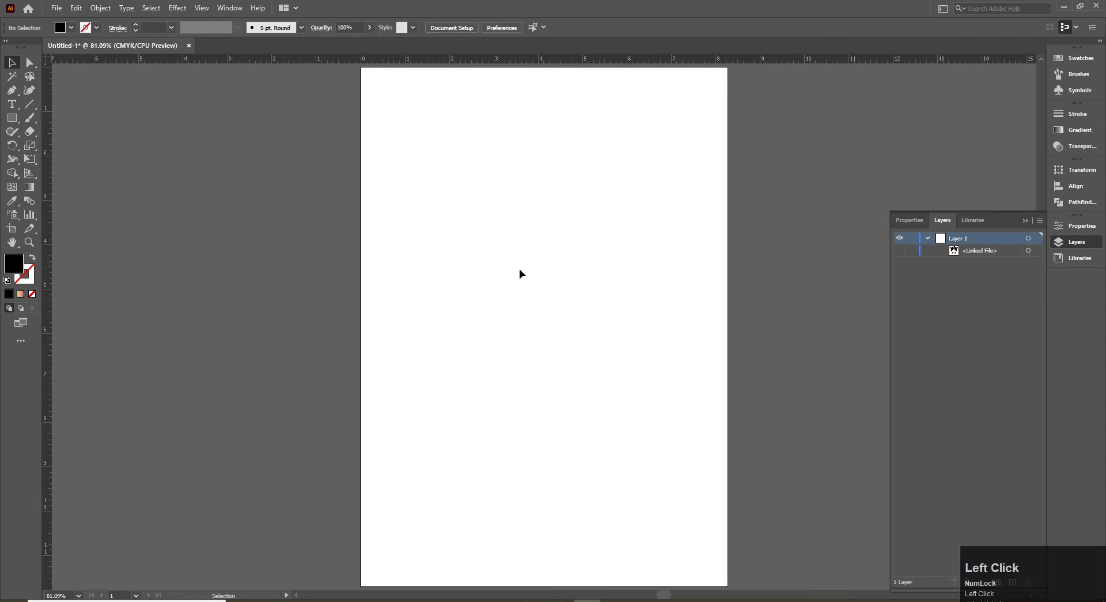
click(900, 252)
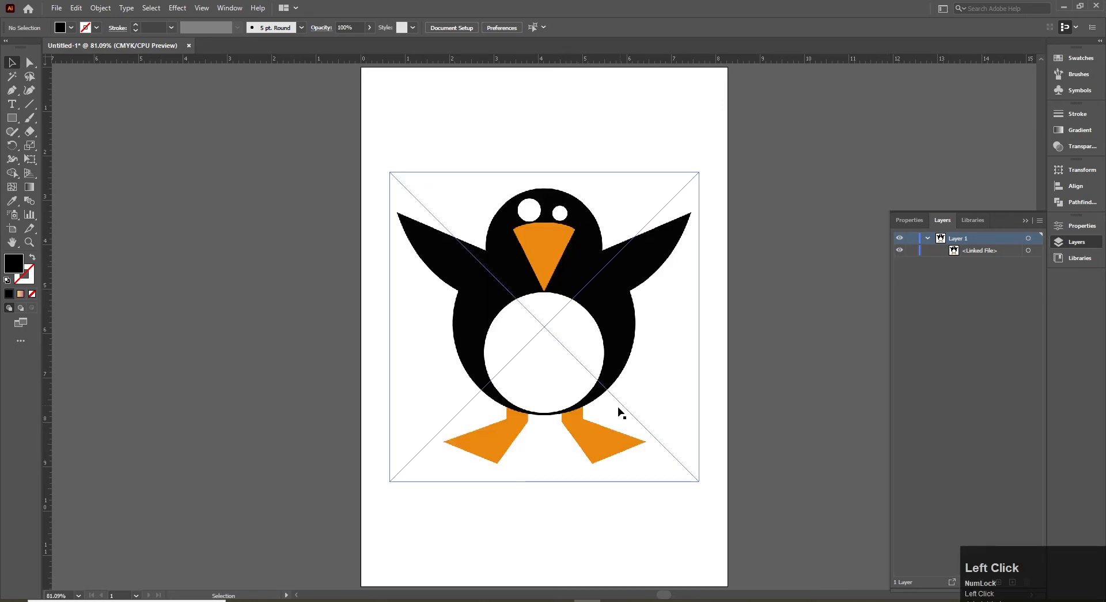
click(913, 252)
Try to select and move the locked penguin image on the artboard, and switch its visibility off and on
click(501, 277)
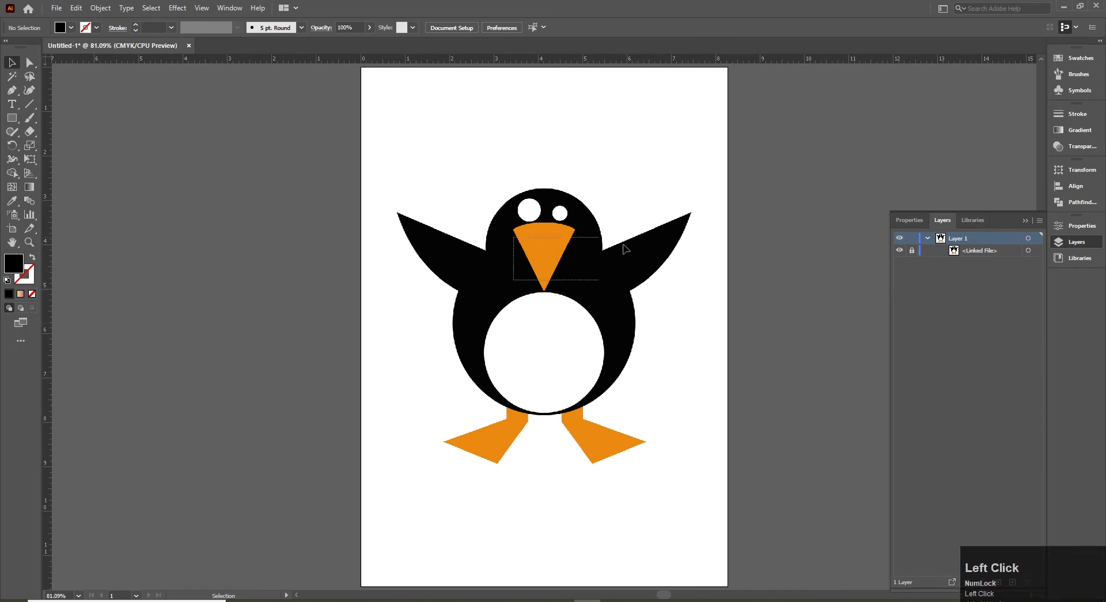
drag(524, 353, 653, 294)
drag(491, 346, 568, 297)
drag(530, 333, 543, 275)
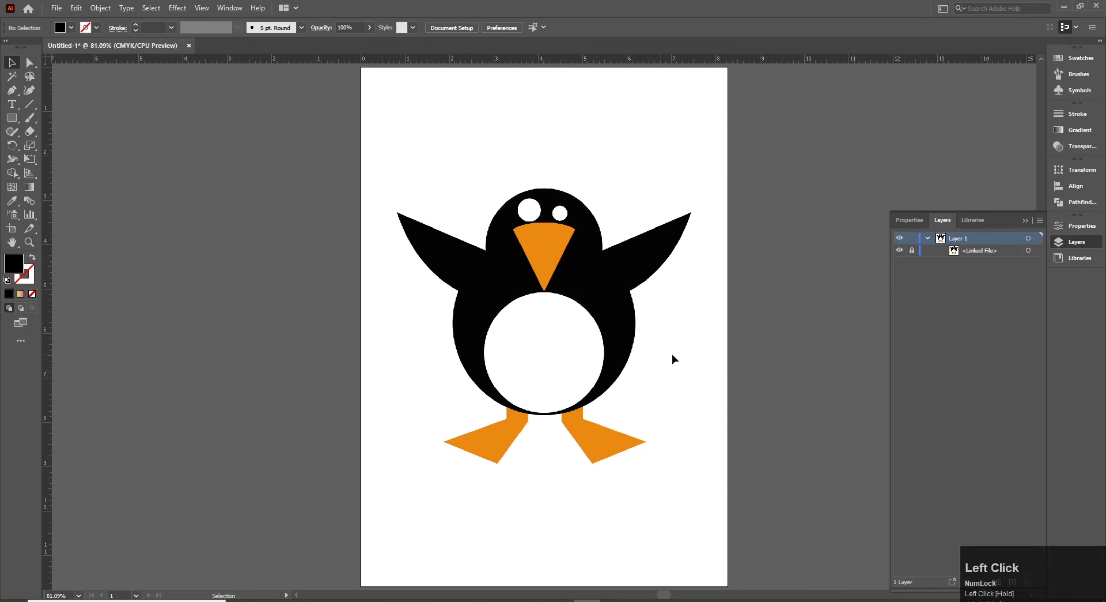
click(900, 250)
click(899, 250)
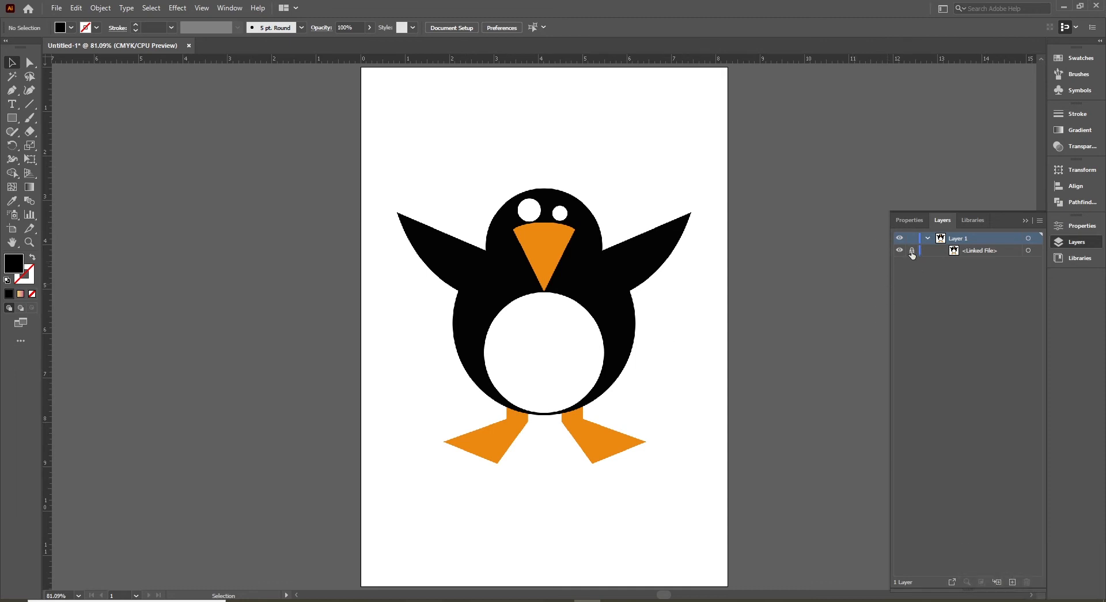
Unlock the linked penguin image, try moving it partly off the artboard, undo the move and lock the image again
click(912, 251)
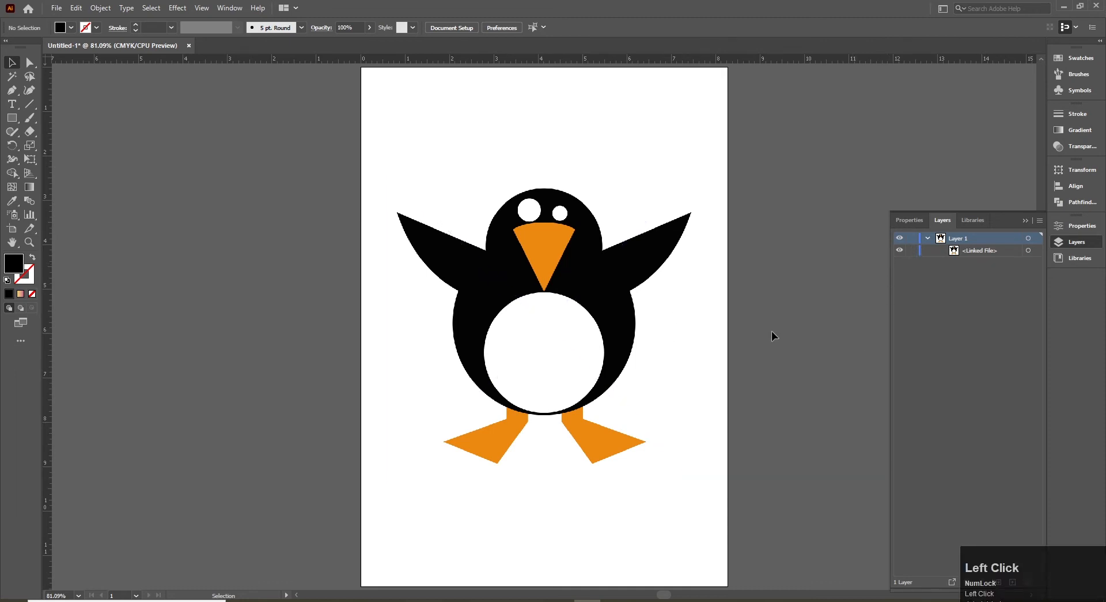
drag(528, 309, 427, 331)
key(ctrl+z)
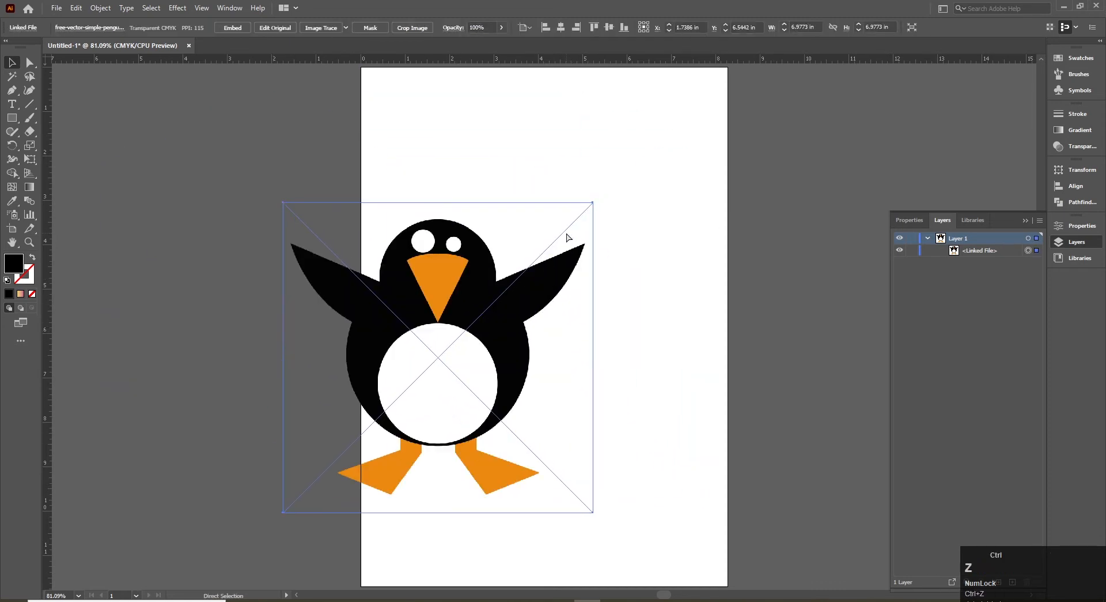
click(912, 251)
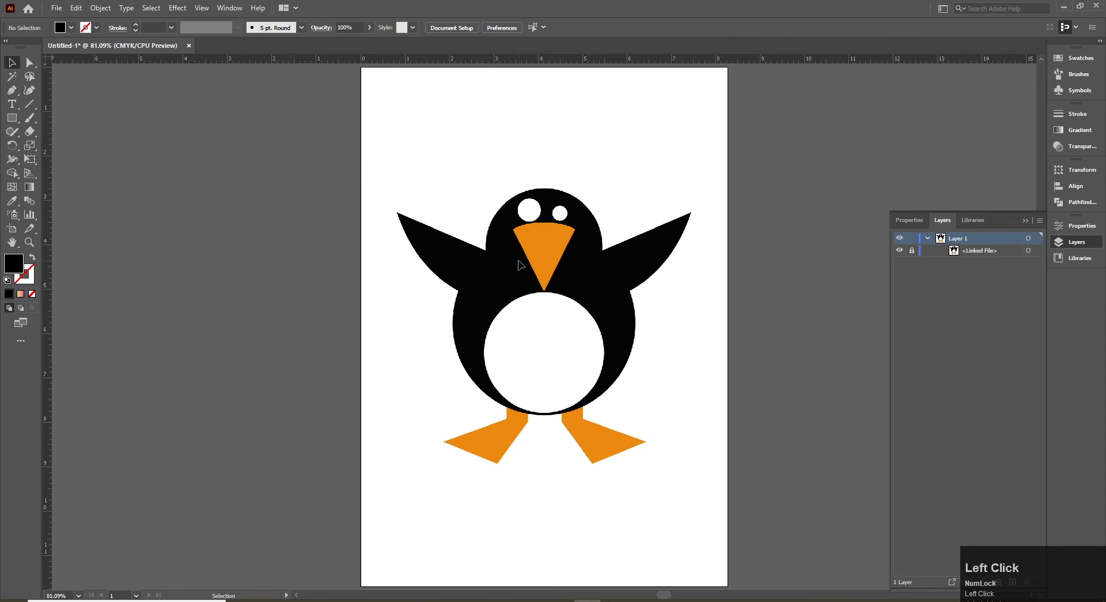
Select the penguin image, make Layer 1 a template layer, and switch its Template option off again
click(592, 274)
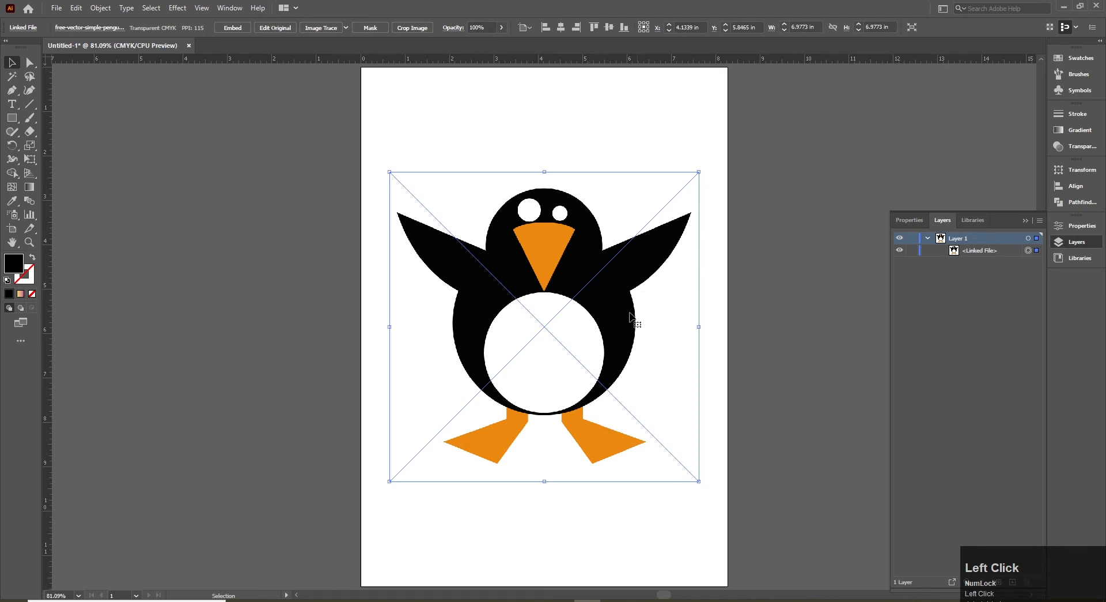
click(1042, 224)
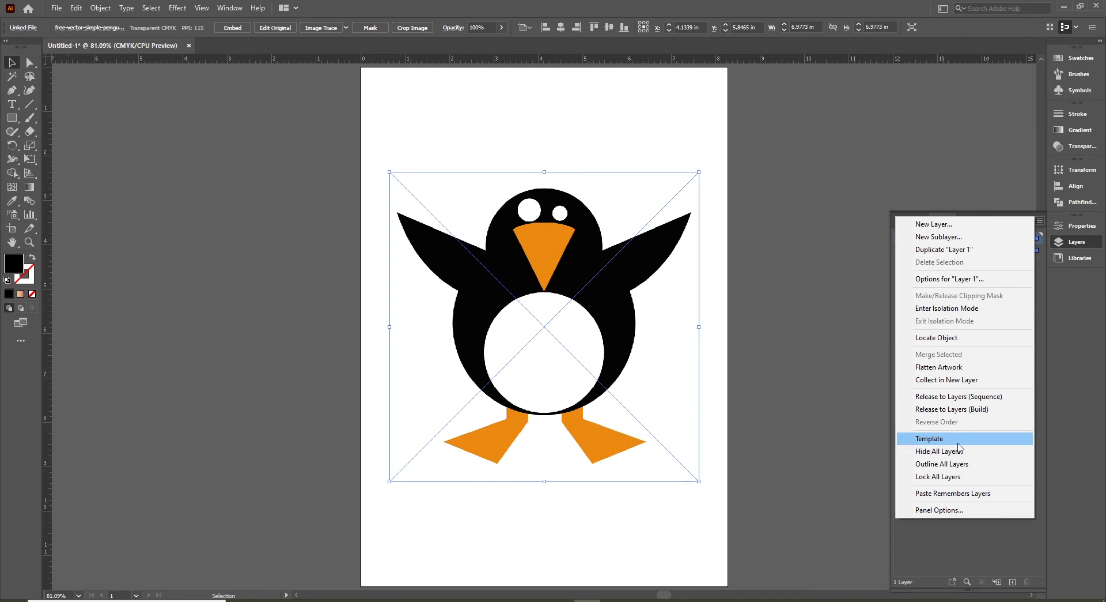
click(980, 440)
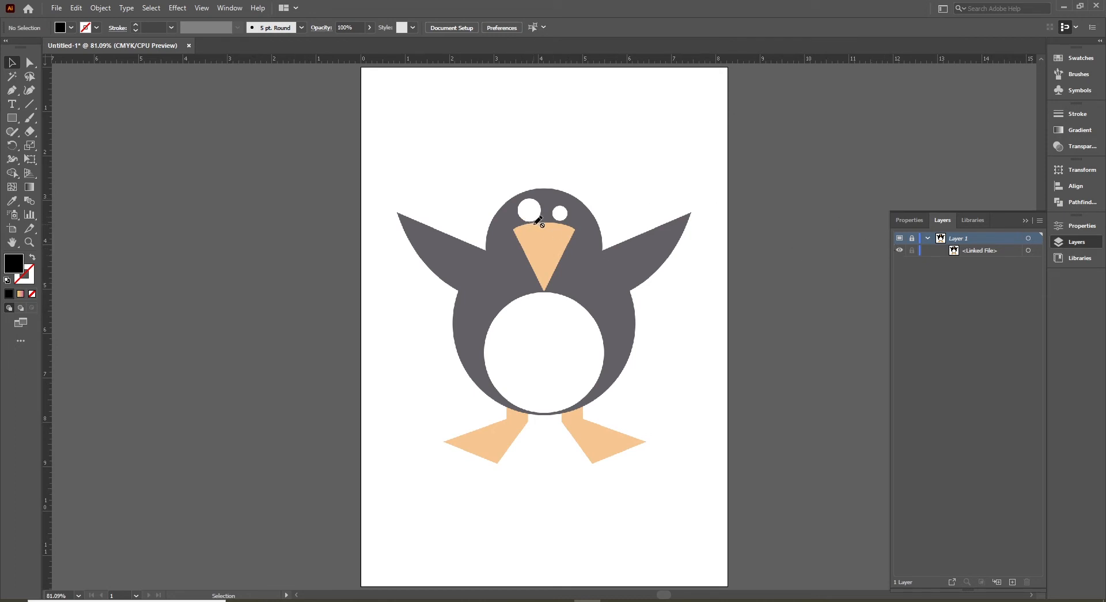
click(1040, 220)
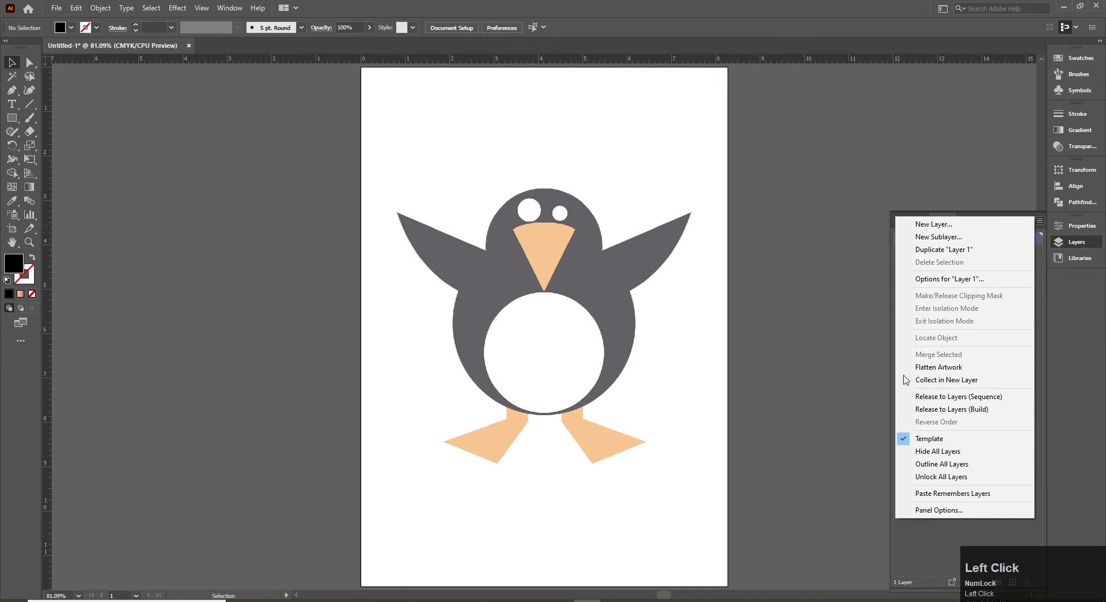
click(924, 439)
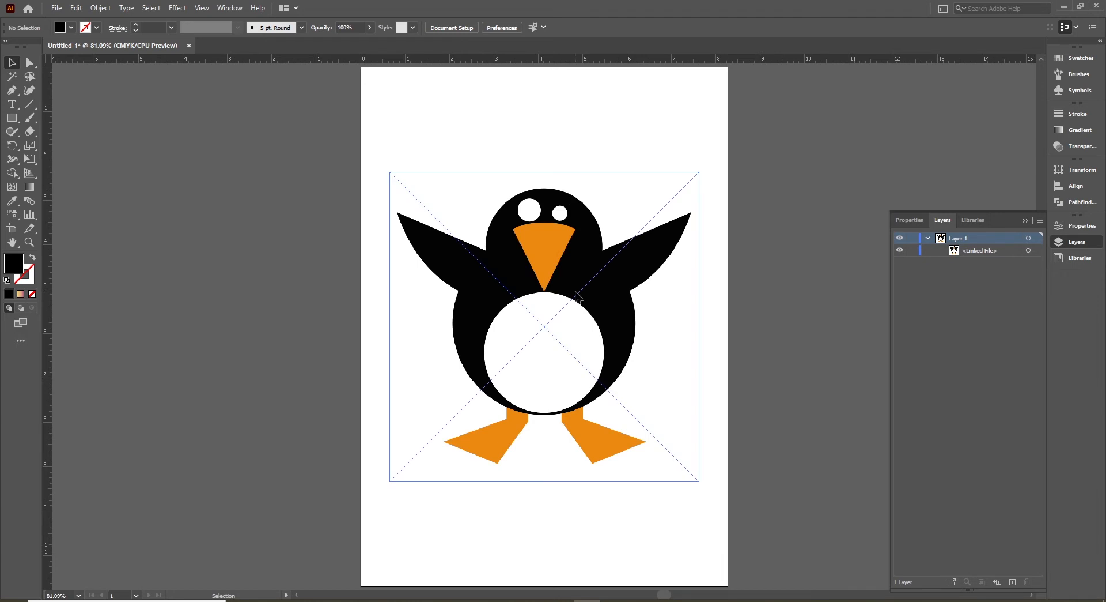
Lock the penguin image, trace the left curve of its head with the Pen tool, and delete the resulting path
click(615, 282)
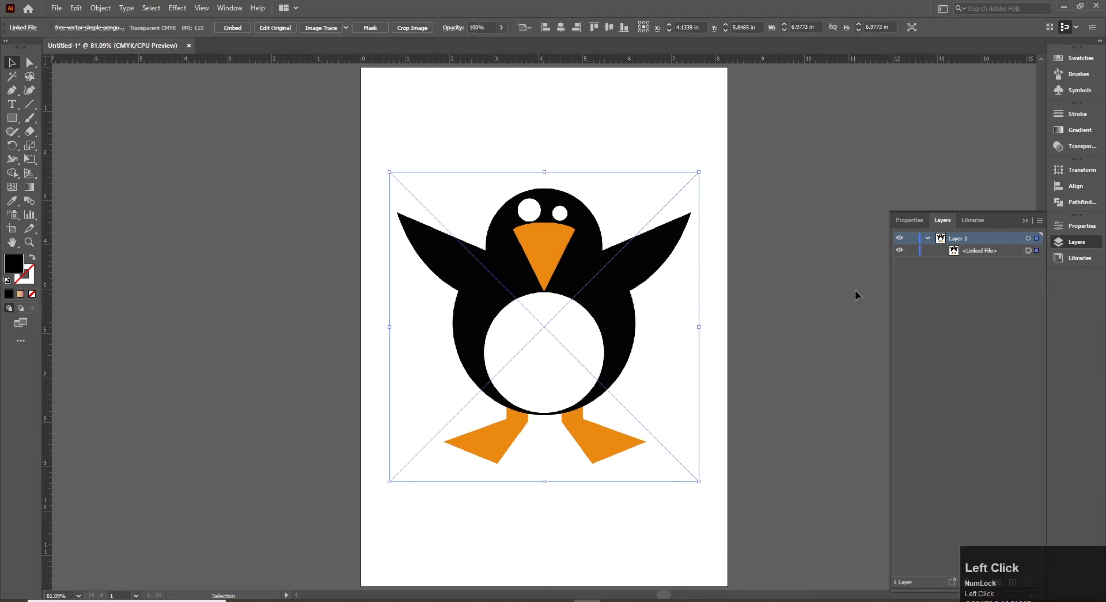
click(912, 251)
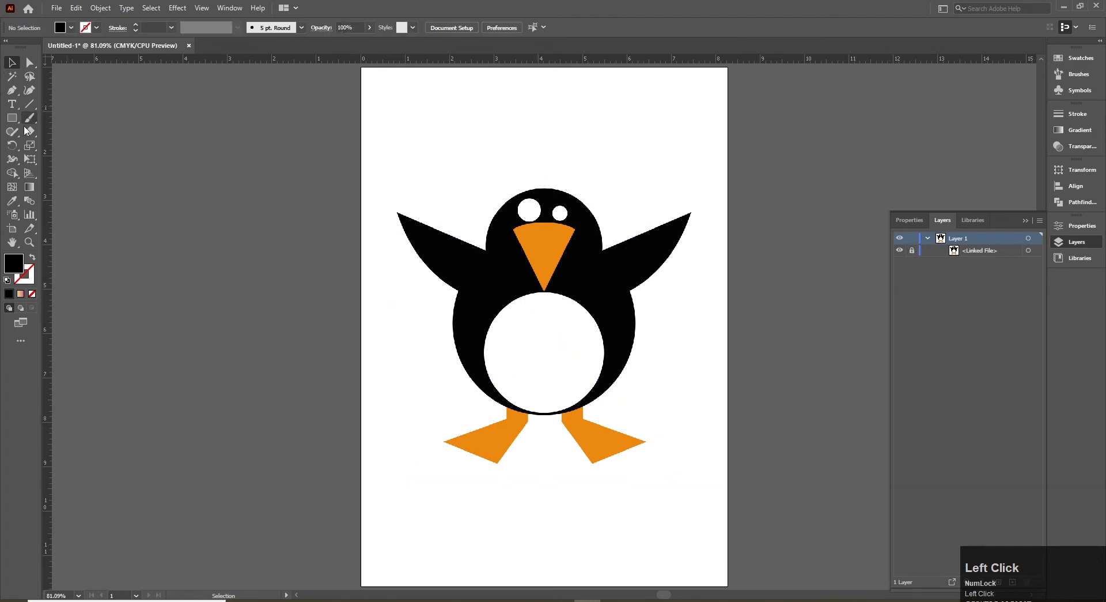
click(11, 90)
click(545, 188)
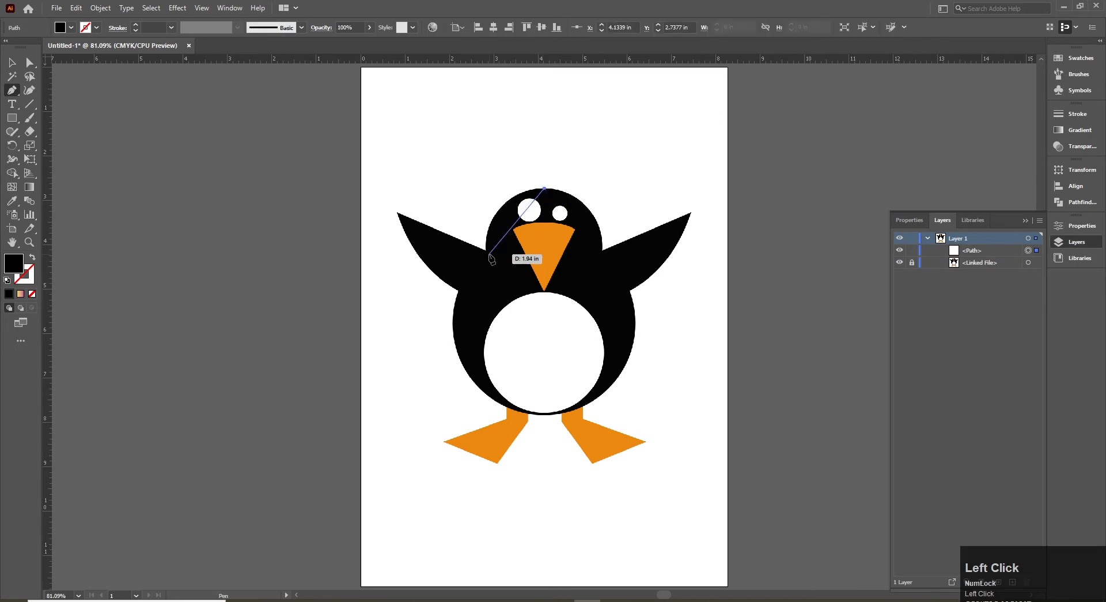
drag(486, 250, 484, 316)
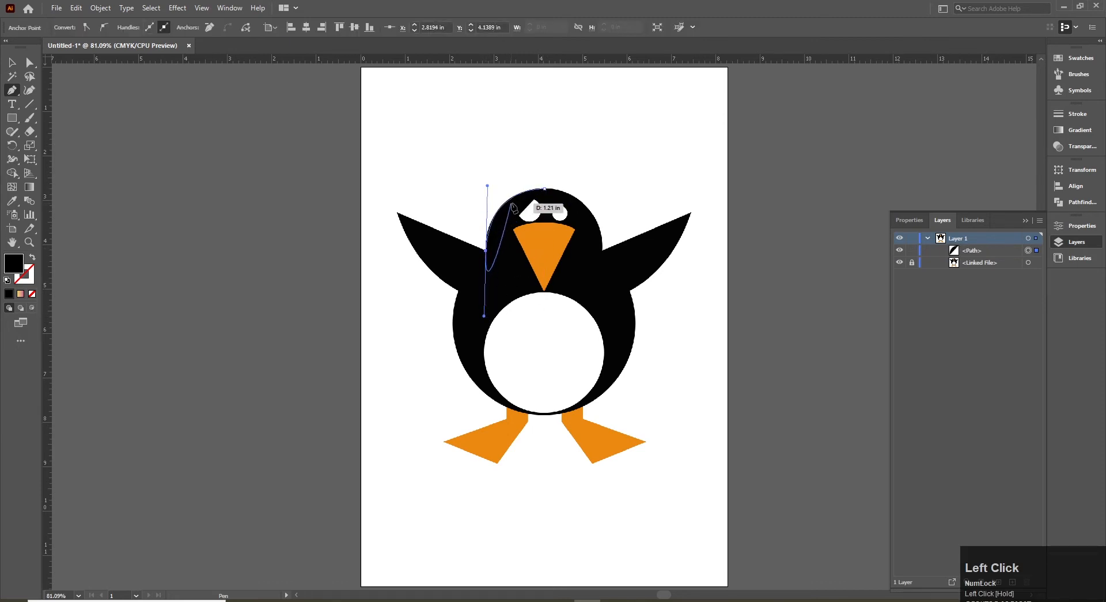
click(12, 62)
click(376, 205)
key(Delete)
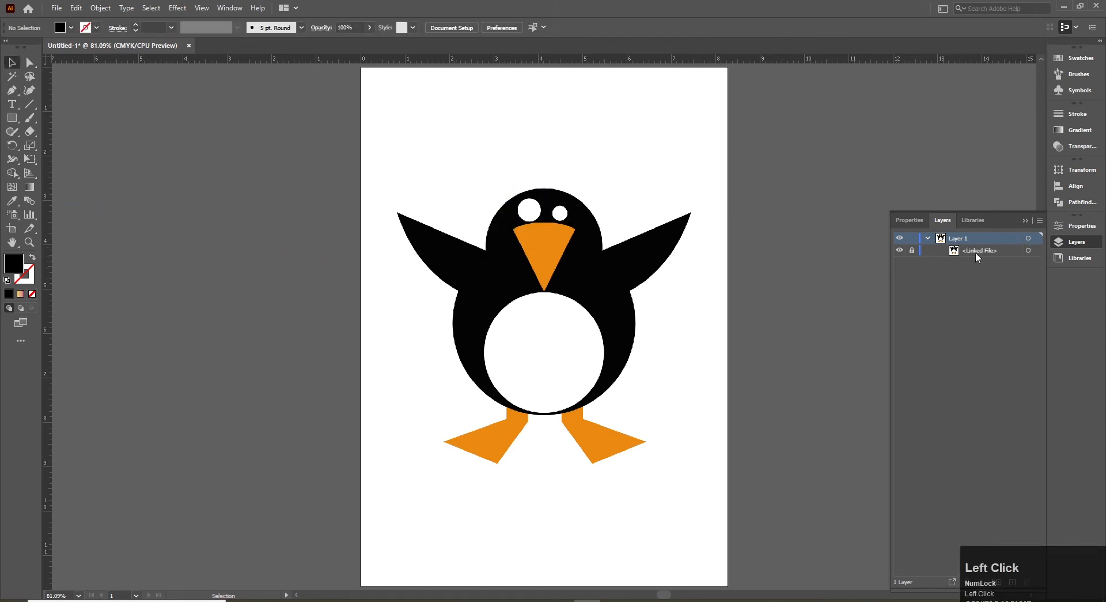
Unlock the linked penguin image and turn Layer 1 into a template layer
click(1040, 221)
click(1041, 223)
double_click(564, 261)
click(911, 250)
key(ctrl+z)
key(ctrl+shift+z)
click(574, 278)
click(1040, 223)
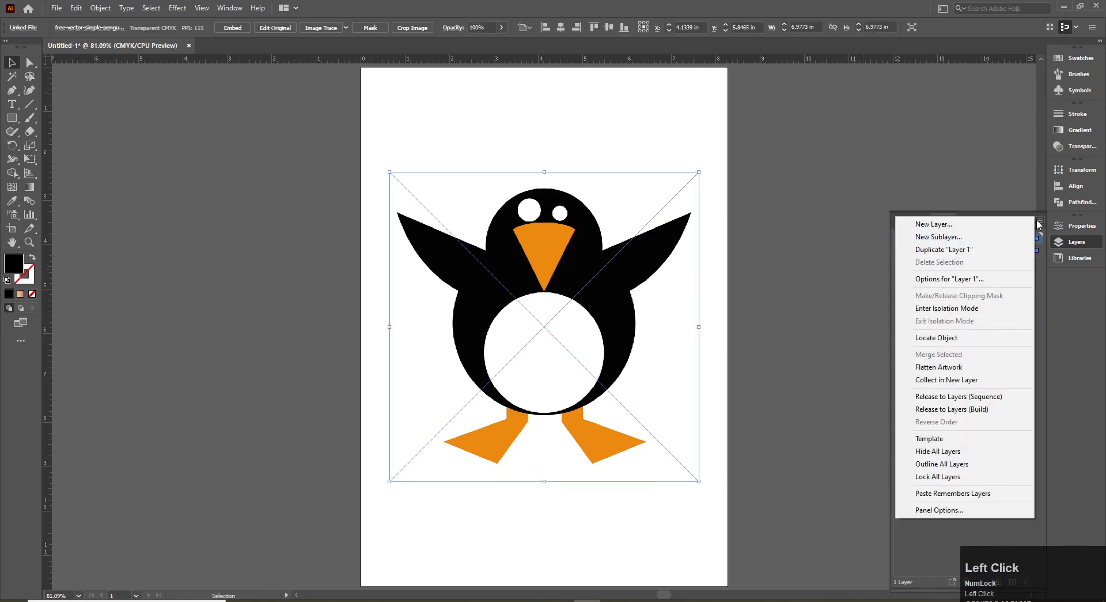
click(930, 438)
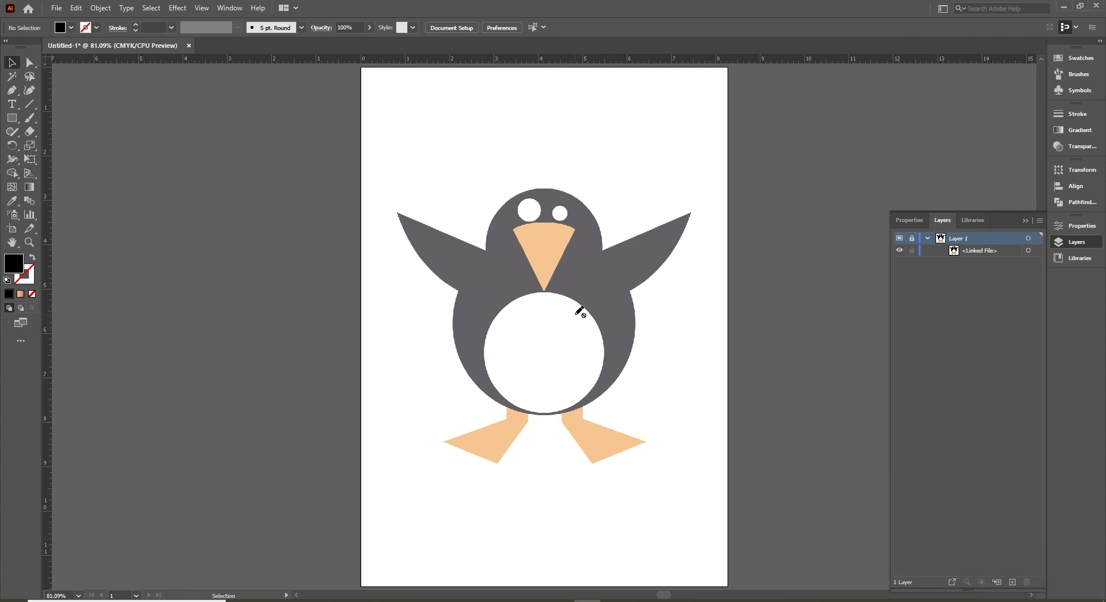
Add a new layer above the Layer 1 template to hold the traced paths
key(ctrl)
key(ctrl+space)
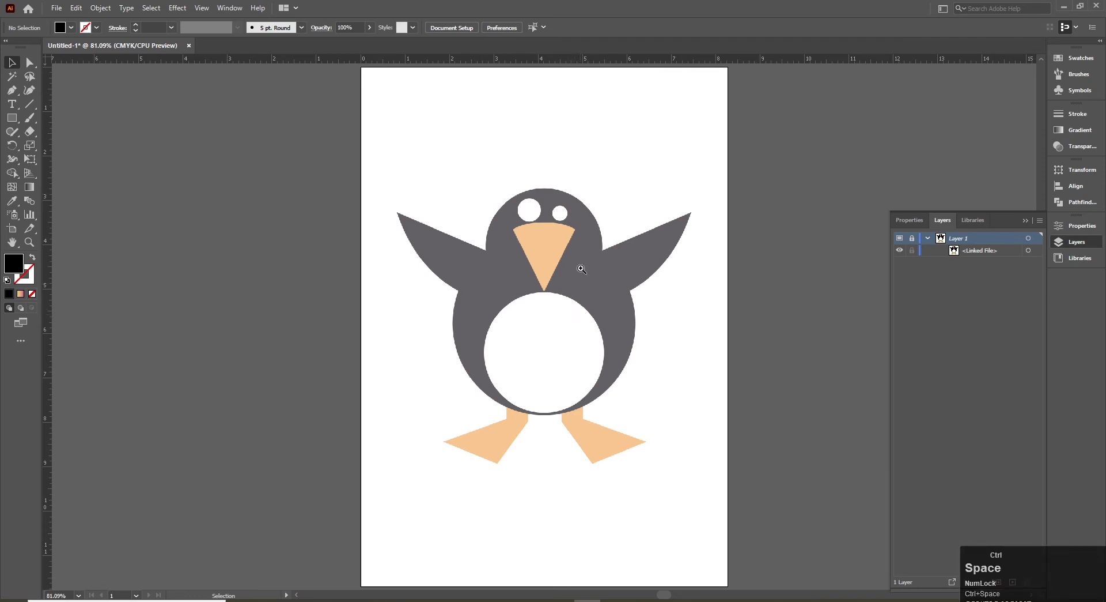
ctrl+click(569, 265)
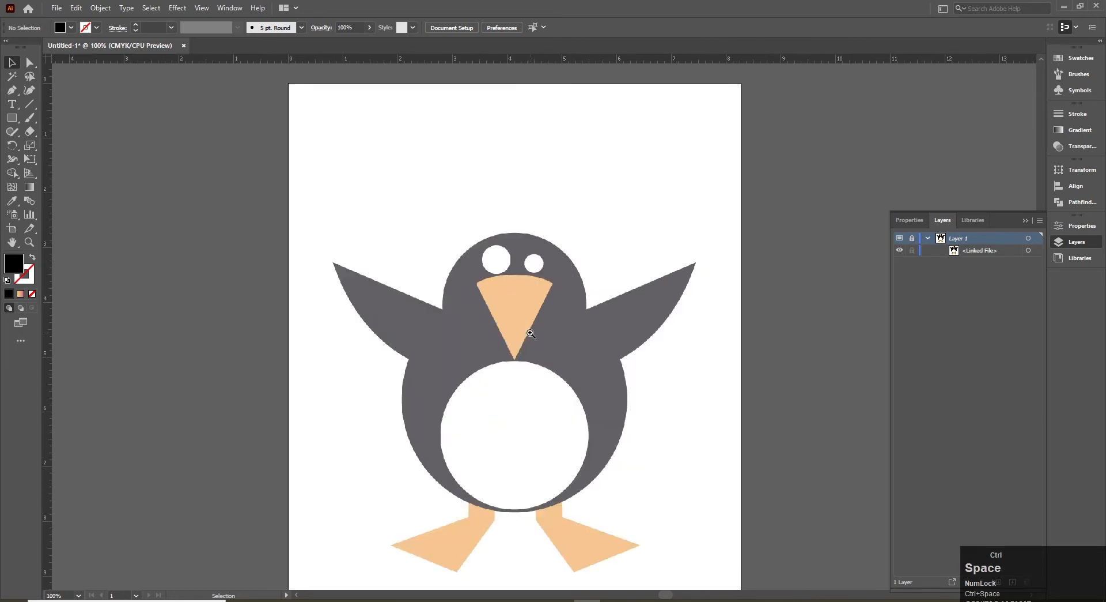
ctrl+click(537, 313)
ctrl+click(543, 285)
drag(534, 326, 531, 268)
click(11, 90)
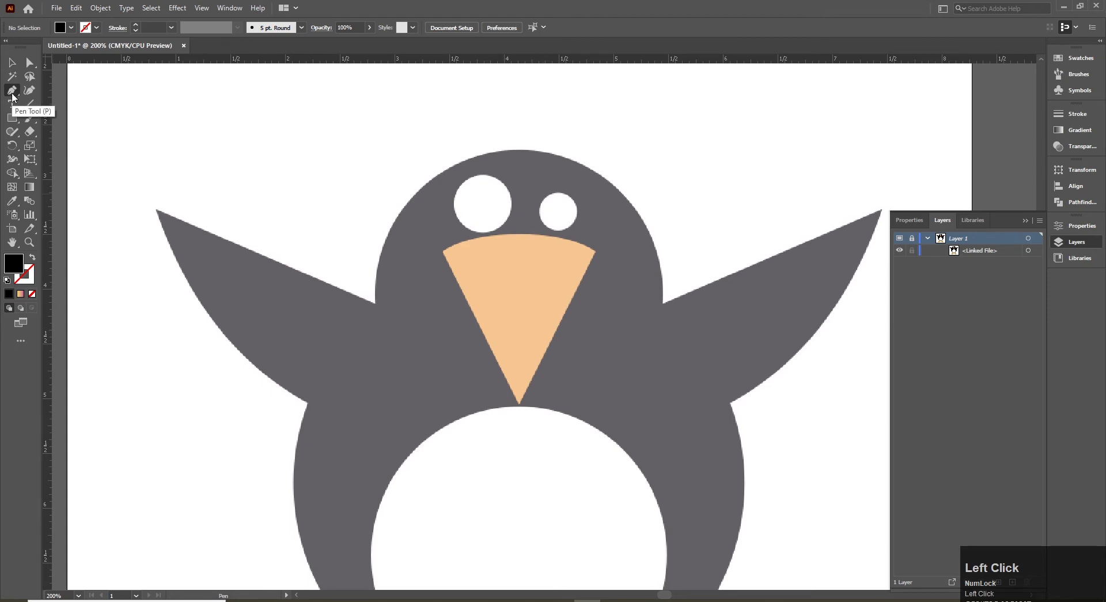
key(p)
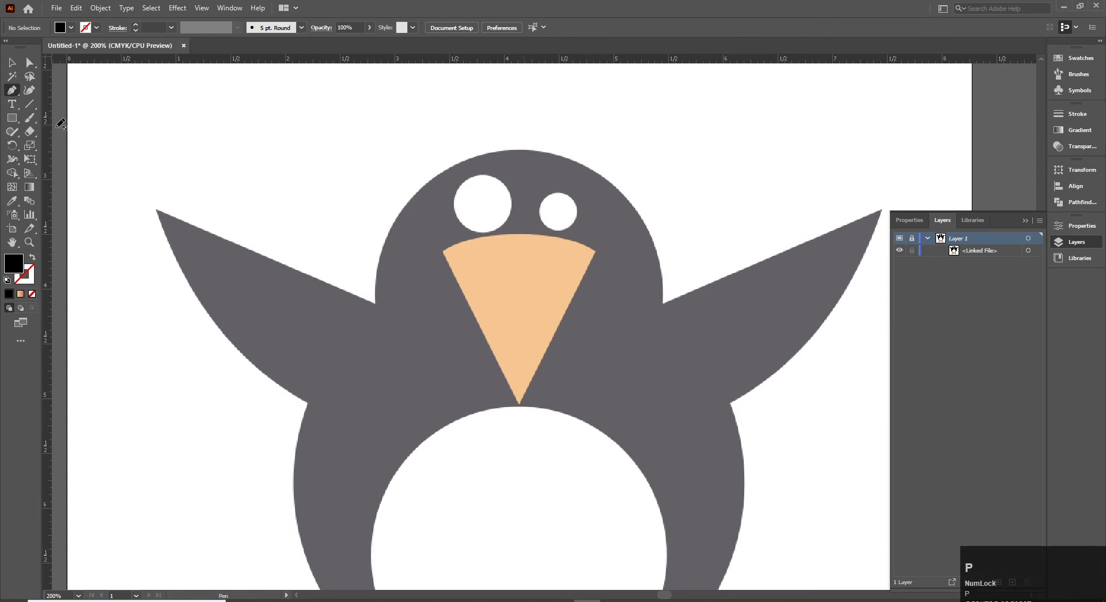
click(13, 91)
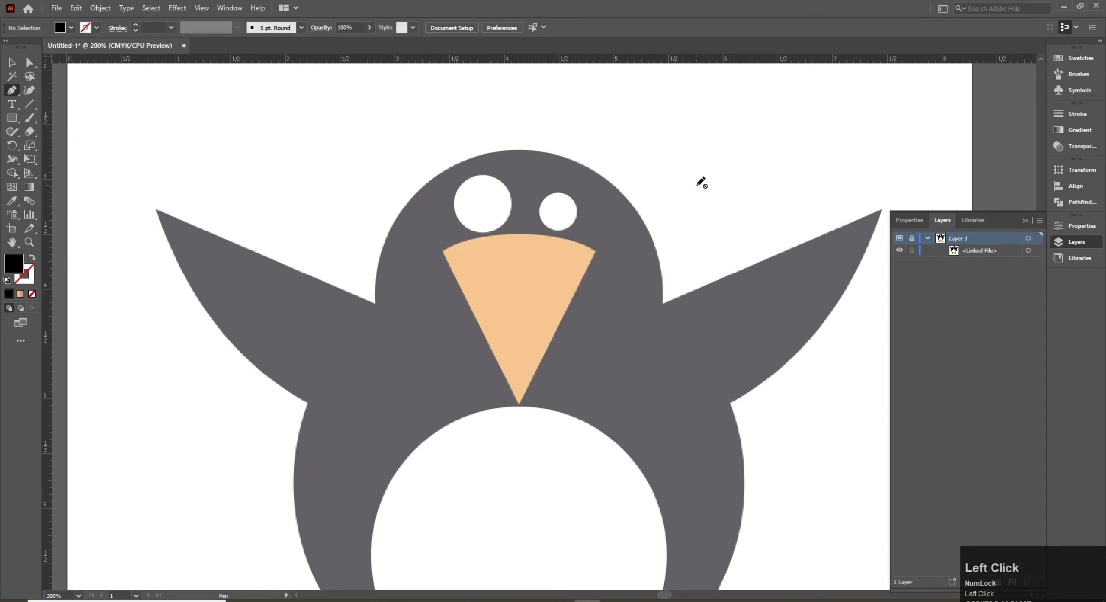
scroll(976, 327, down, 2)
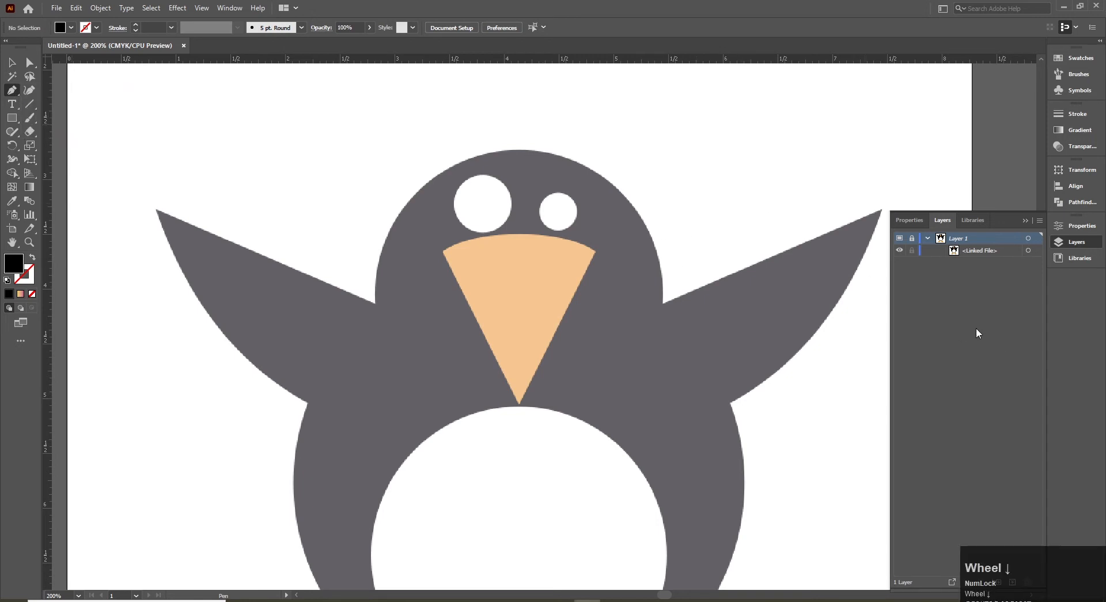
click(1064, 242)
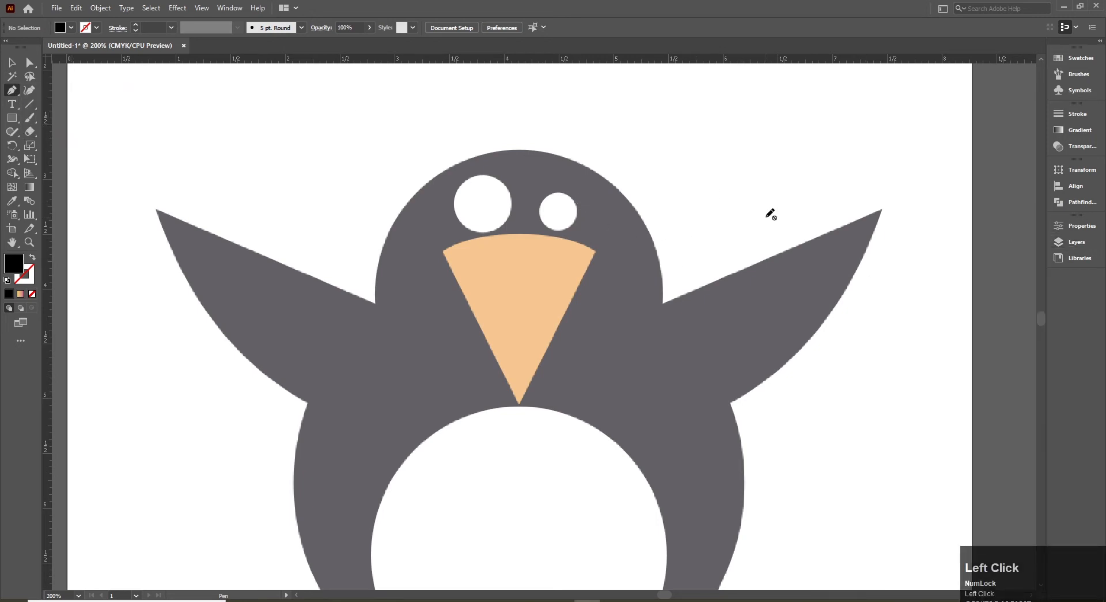
click(1078, 248)
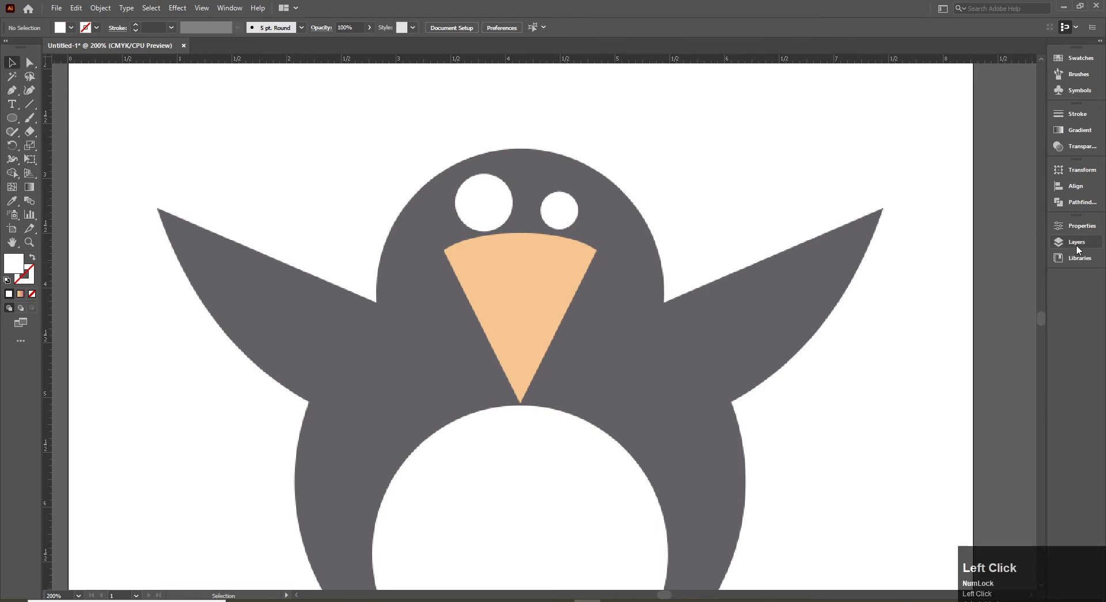
click(1078, 248)
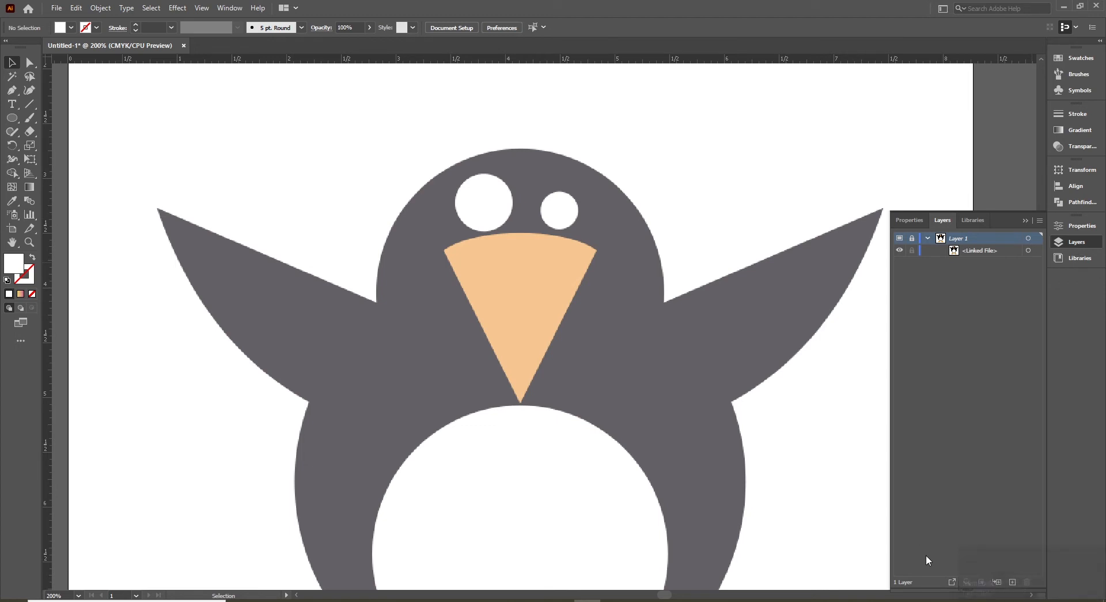
click(1012, 582)
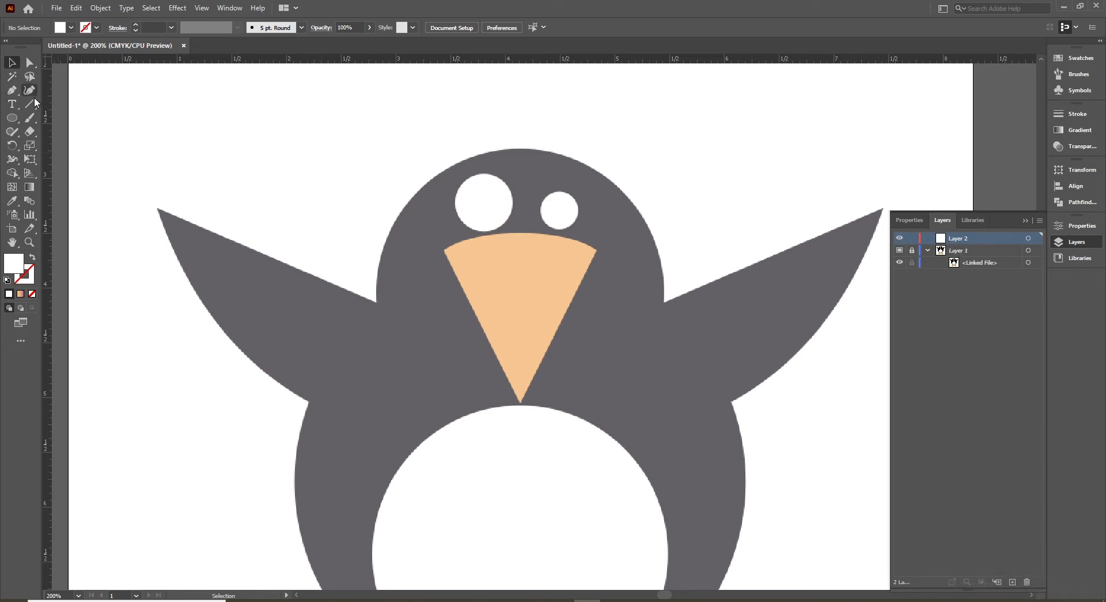
Switch off Smart Guides for drawing with the Pen tool
click(12, 90)
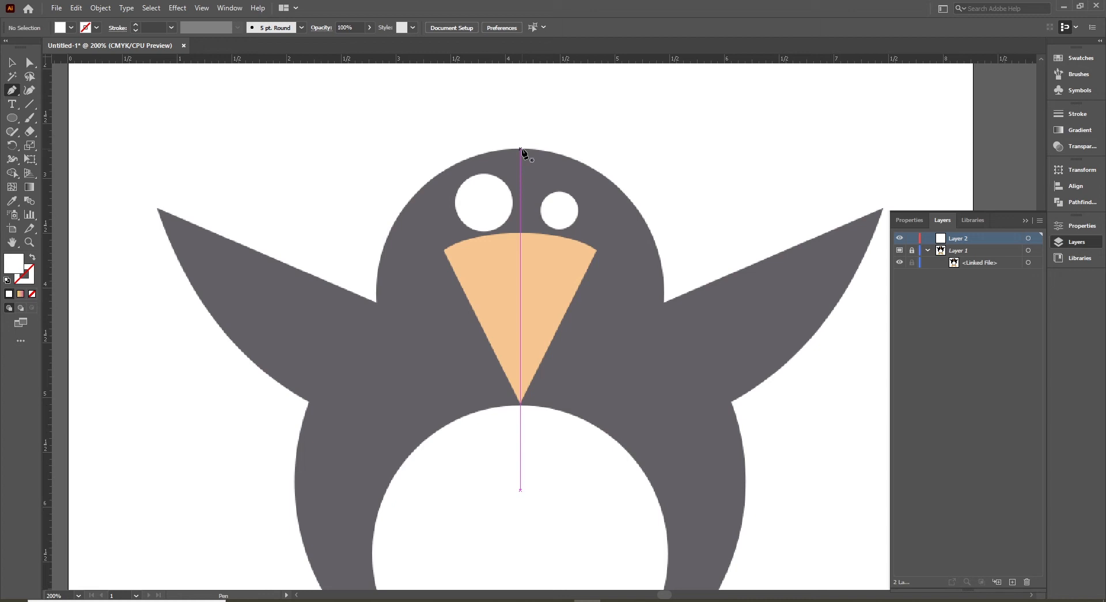
click(202, 8)
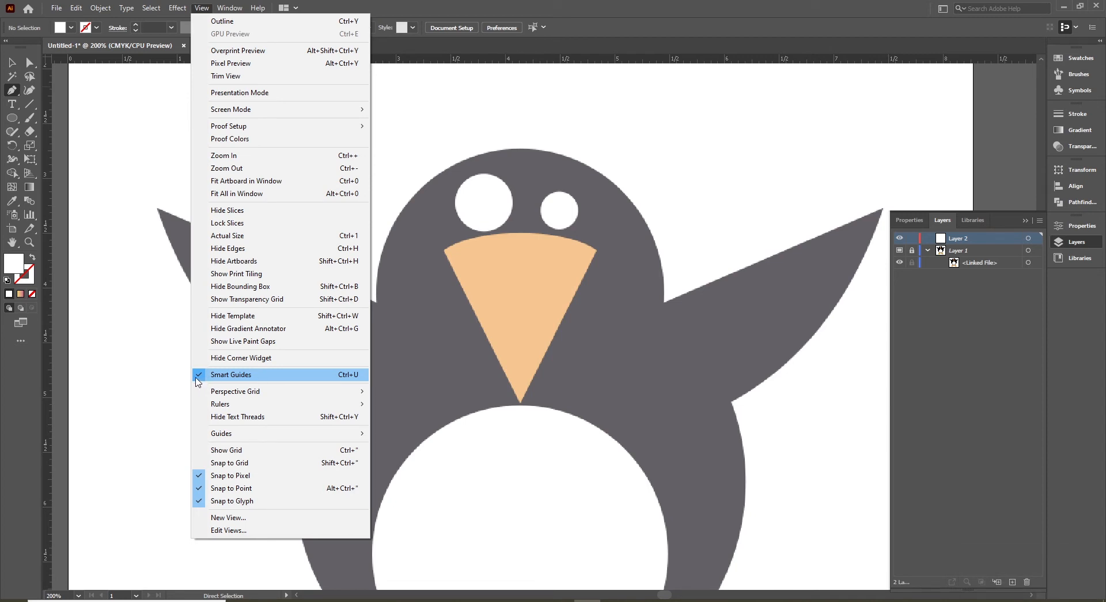
click(271, 376)
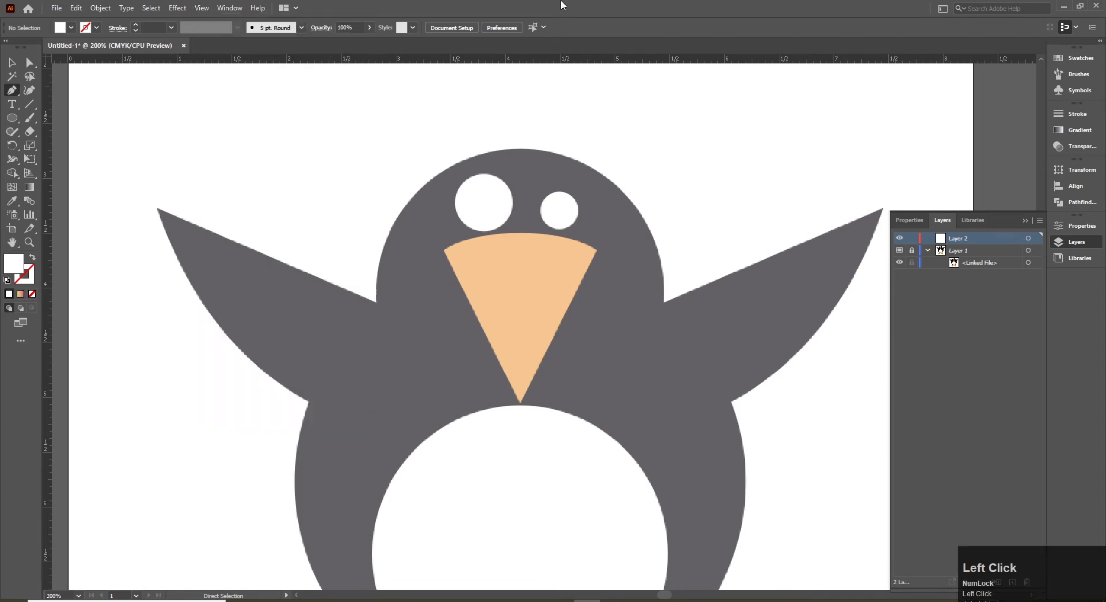
Trace the head's left curve with the Pen tool from its crown to the wing joint, and remove the end anchor's outgoing handle
click(521, 150)
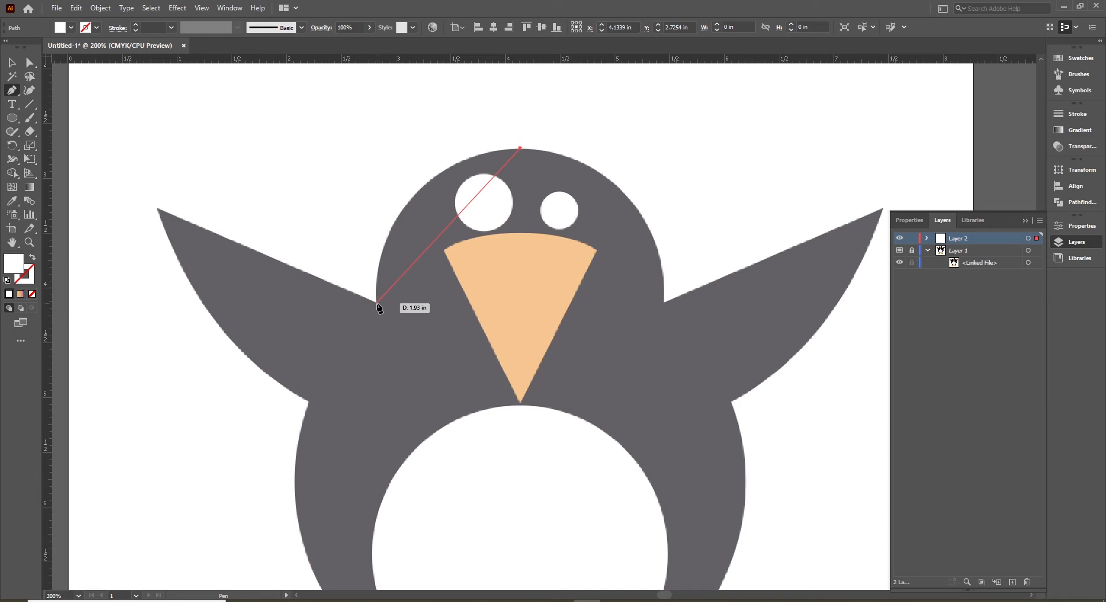
drag(377, 303, 374, 417)
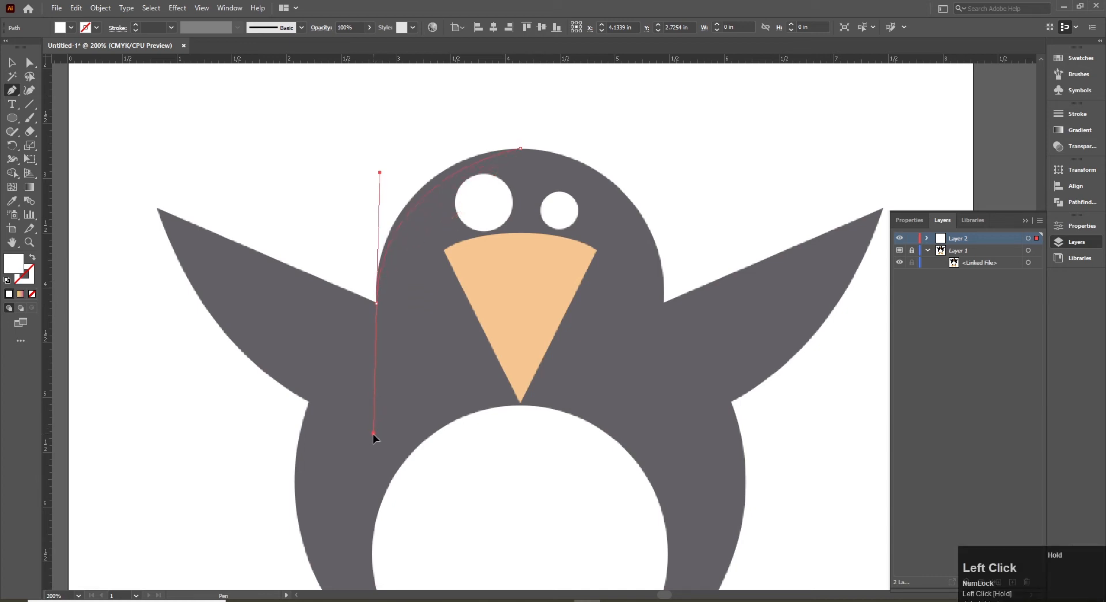
drag(373, 455, 374, 458)
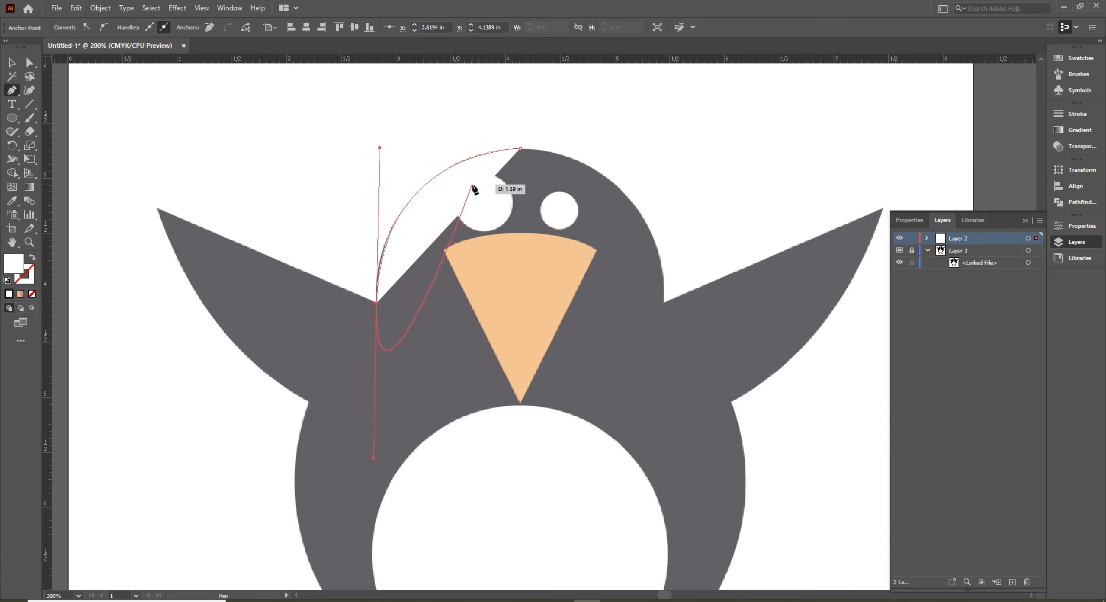
key(alt)
alt+click(376, 303)
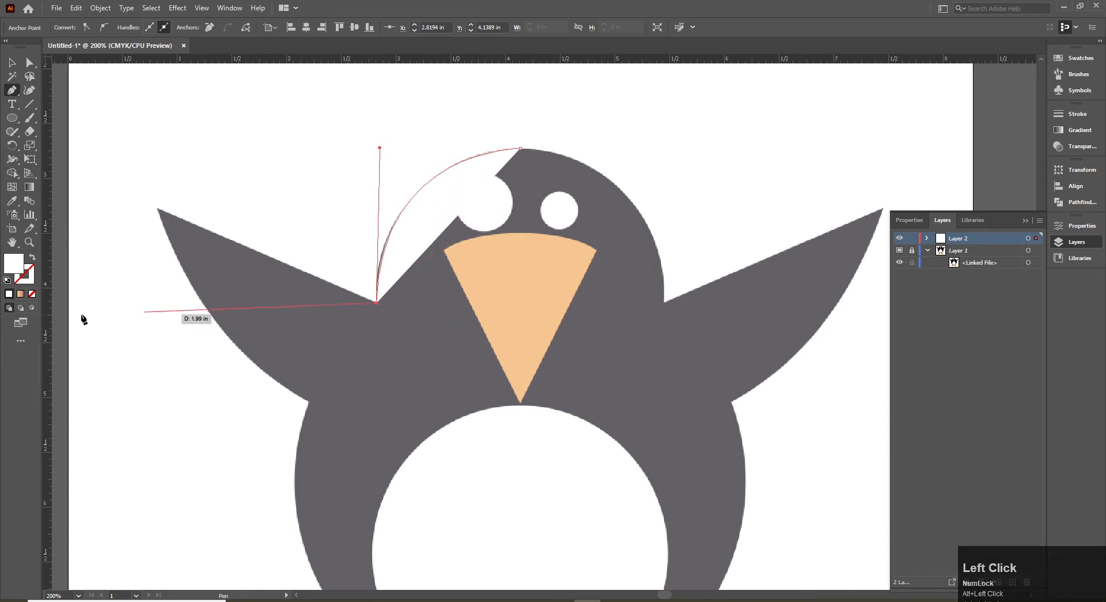
Remove the white fill from the traced head curve so the template shows through
key(v)
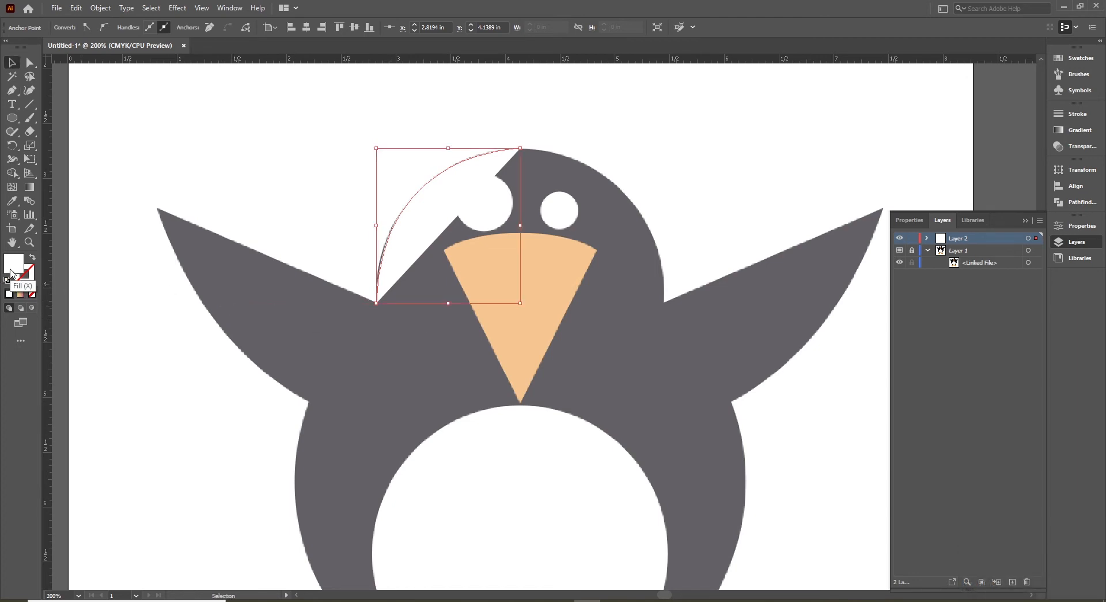
click(240, 316)
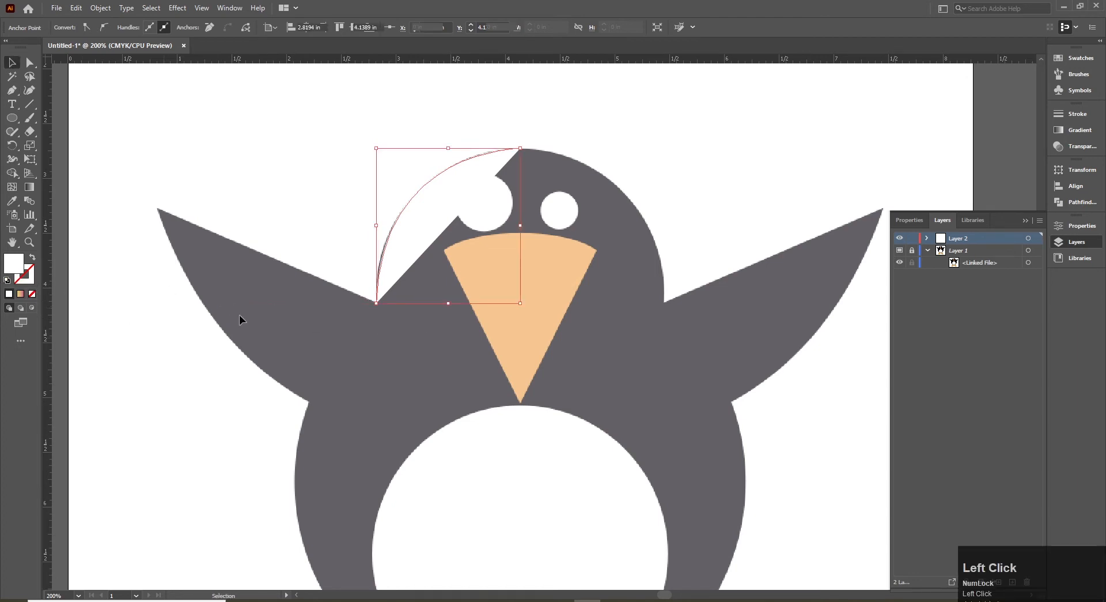
click(450, 211)
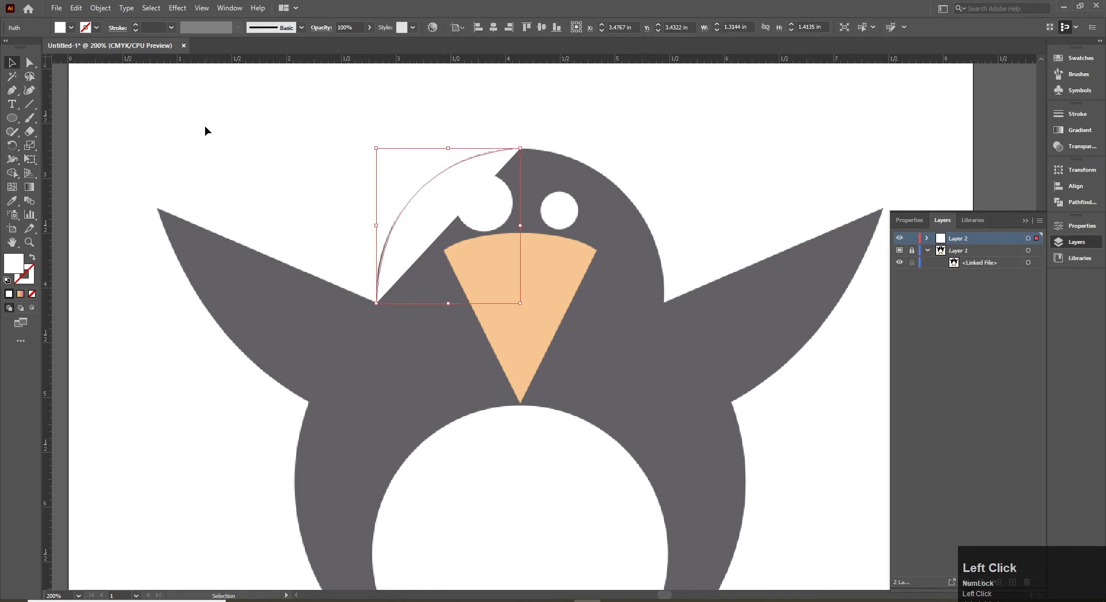
click(70, 27)
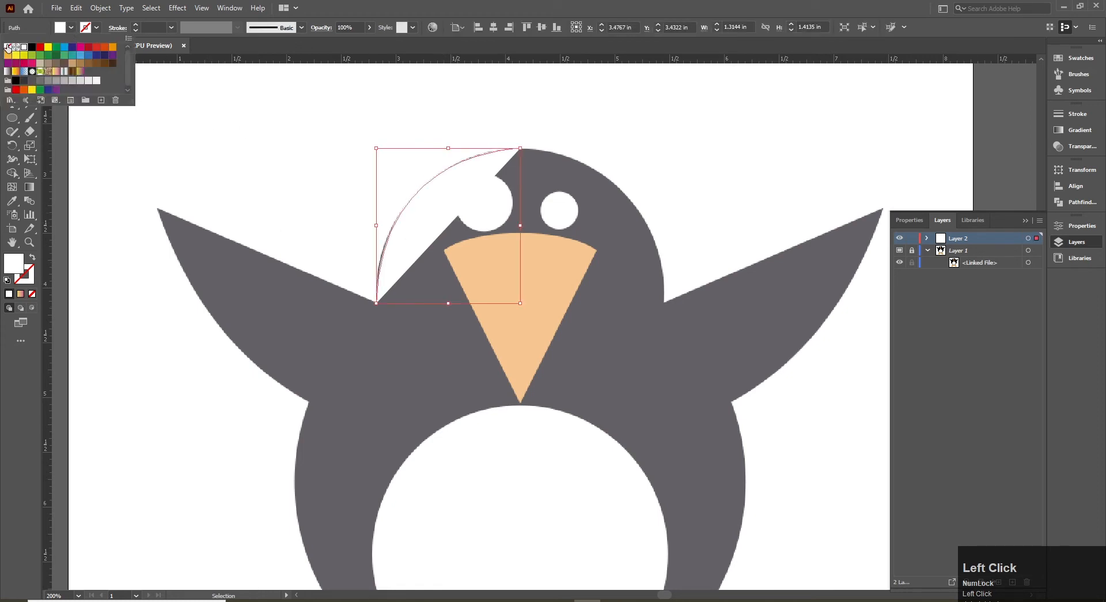
click(7, 48)
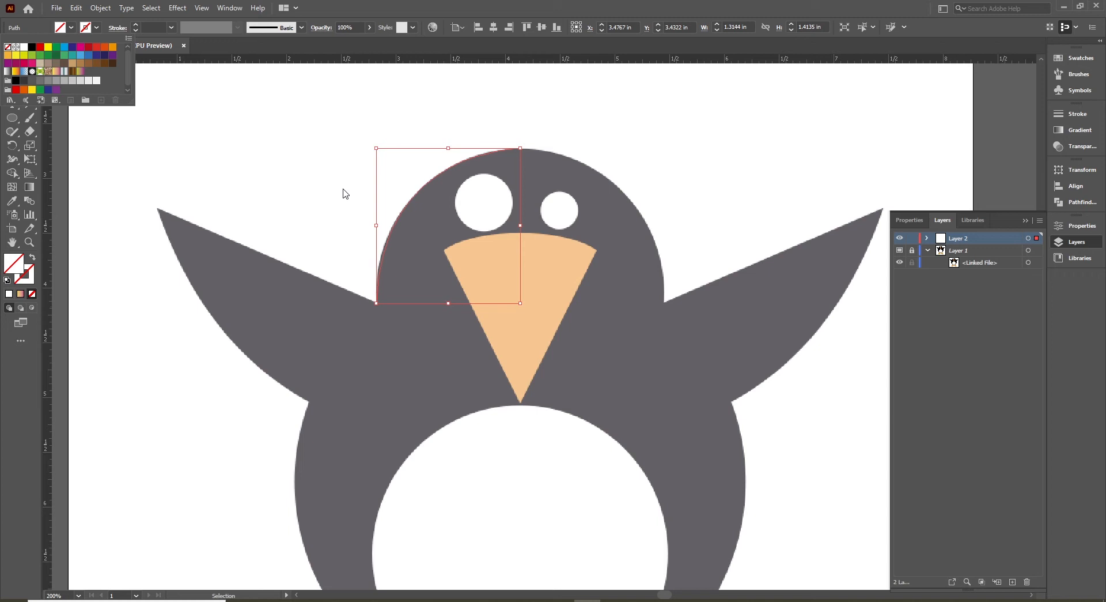
Set the head curve's stroke weight to 2 pt
click(137, 26)
click(136, 26)
click(136, 26)
click(136, 26)
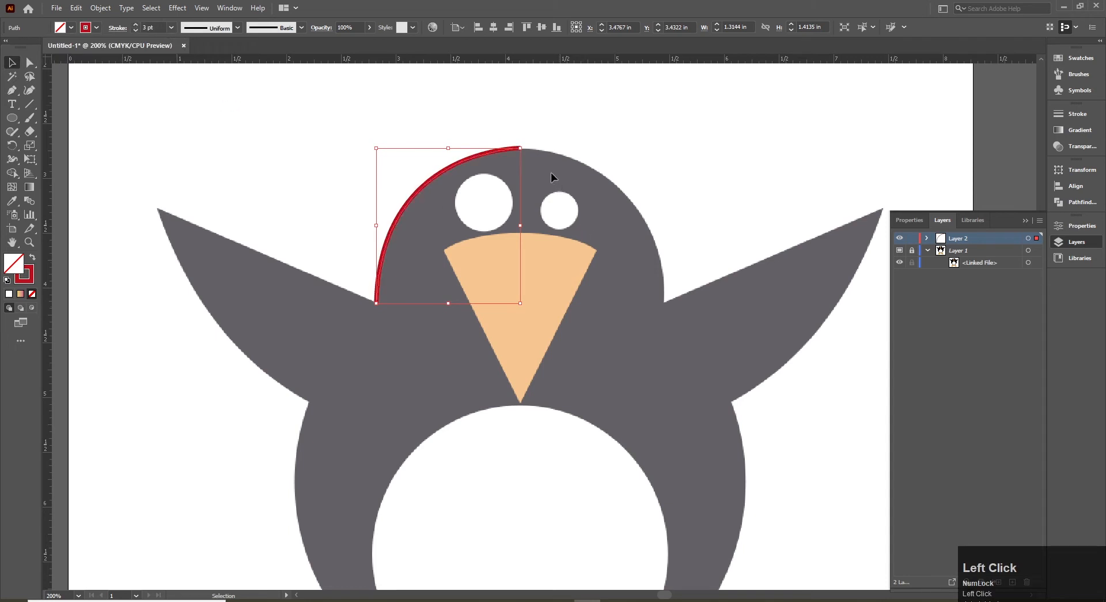
click(137, 30)
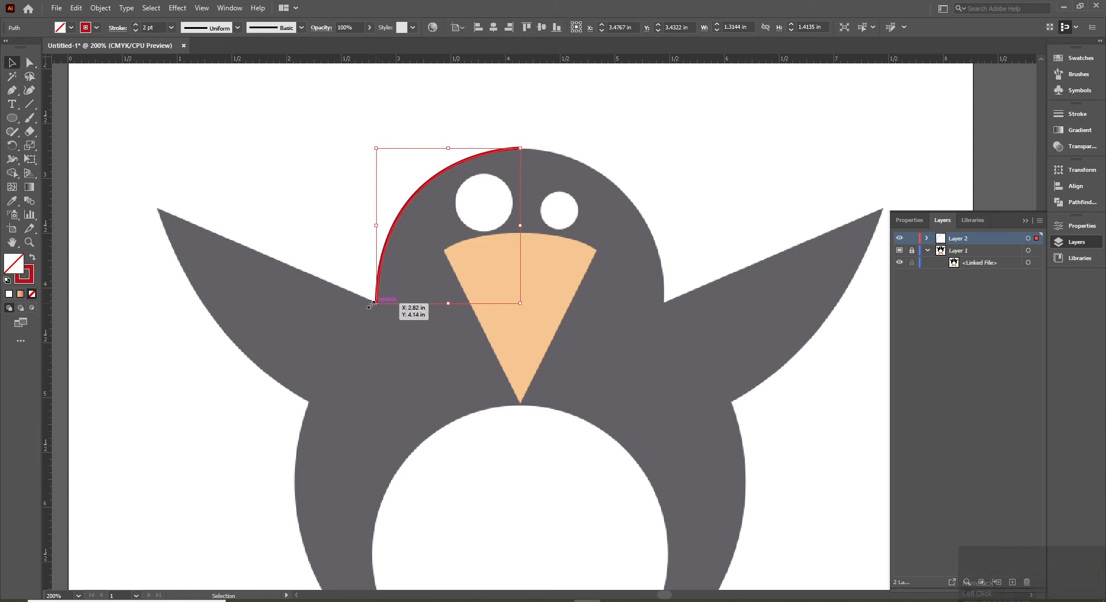
Continue the path with the Pen tool around the left wing, straight to its tip and curved to its lower joint, and remove the outgoing handle
key(p)
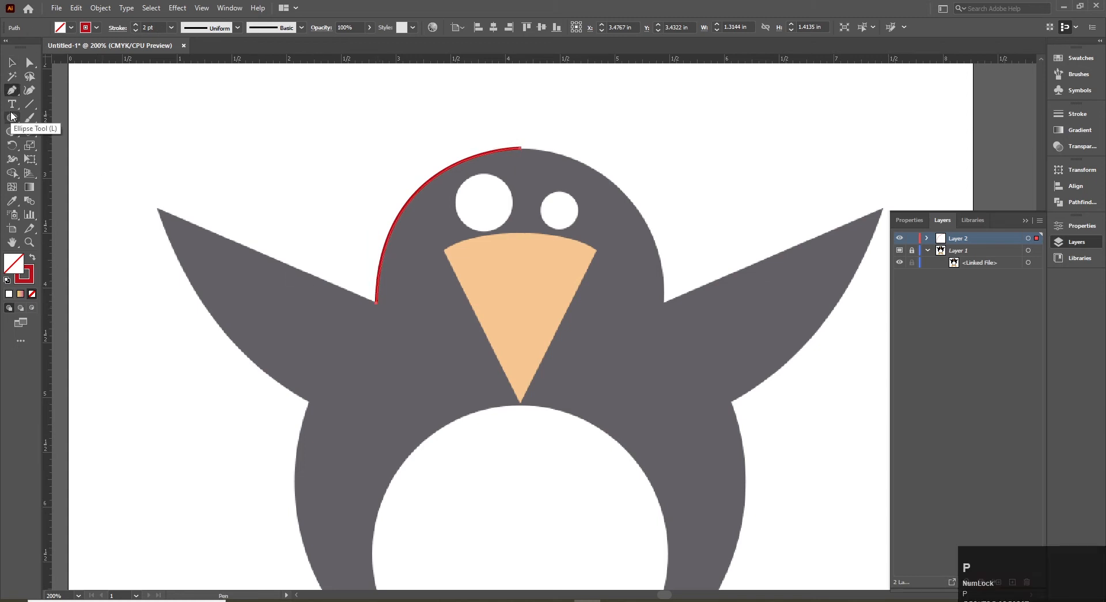
click(13, 91)
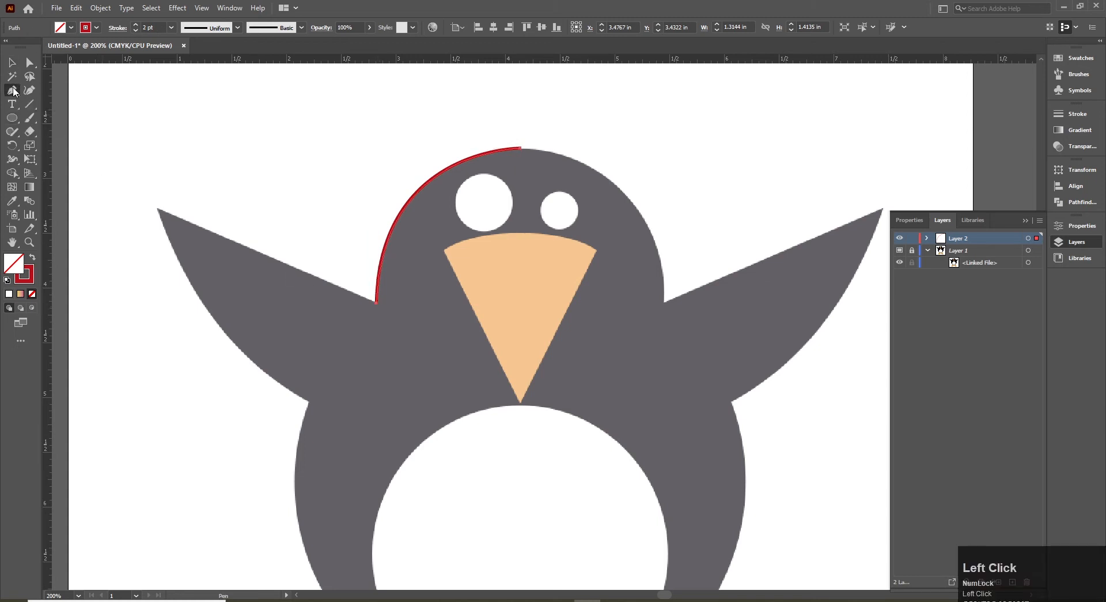
click(375, 303)
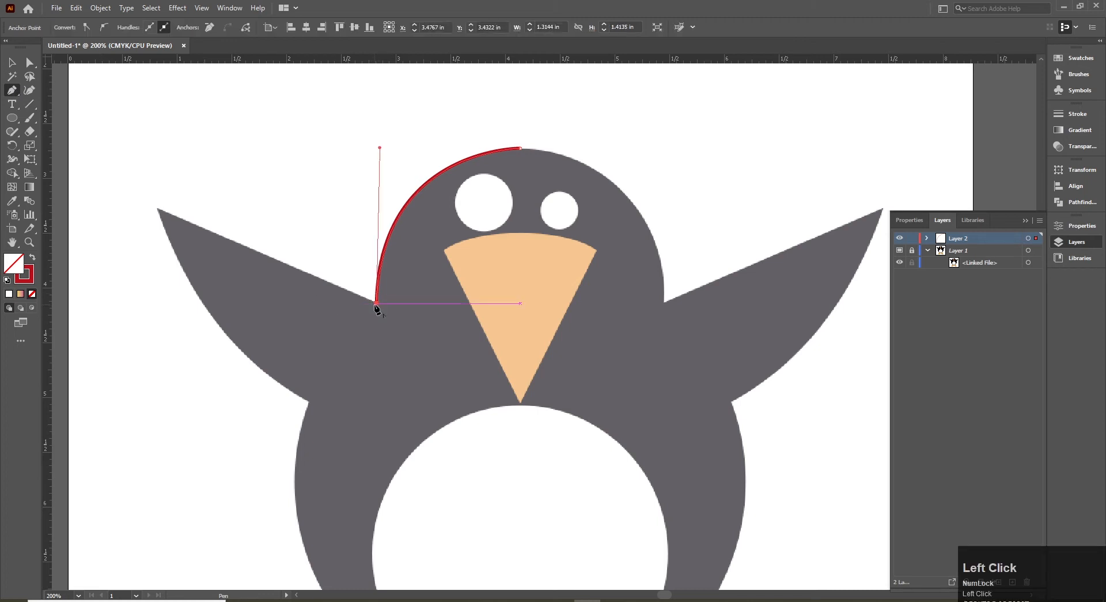
click(158, 210)
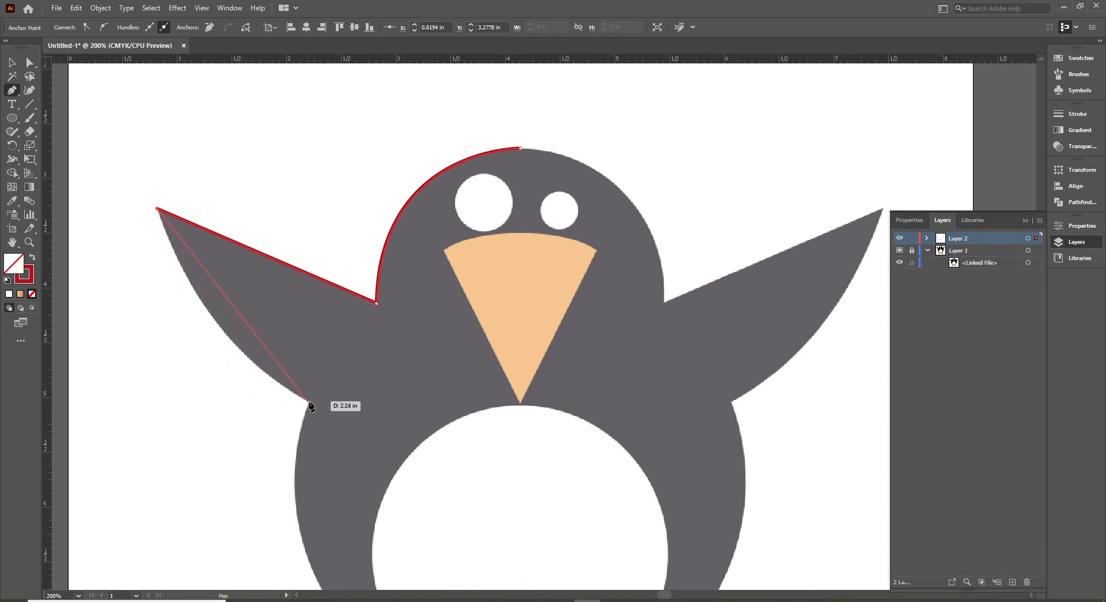
drag(309, 400, 418, 451)
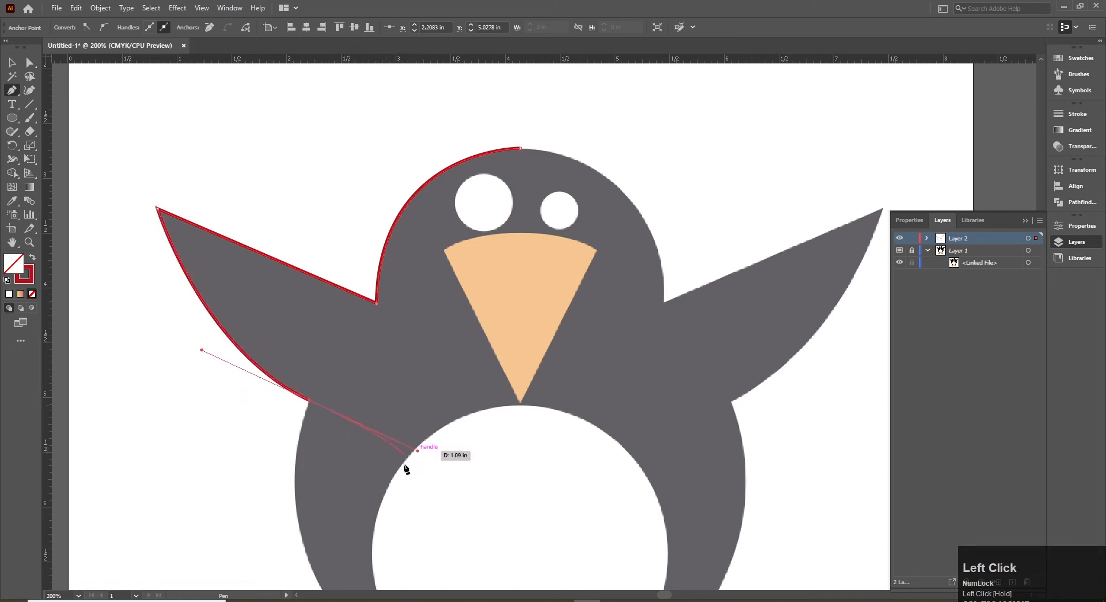
click(311, 399)
Try to trace the body's left side with a single curve from the lower wing joint to the bottom centre
drag(431, 482, 426, 221)
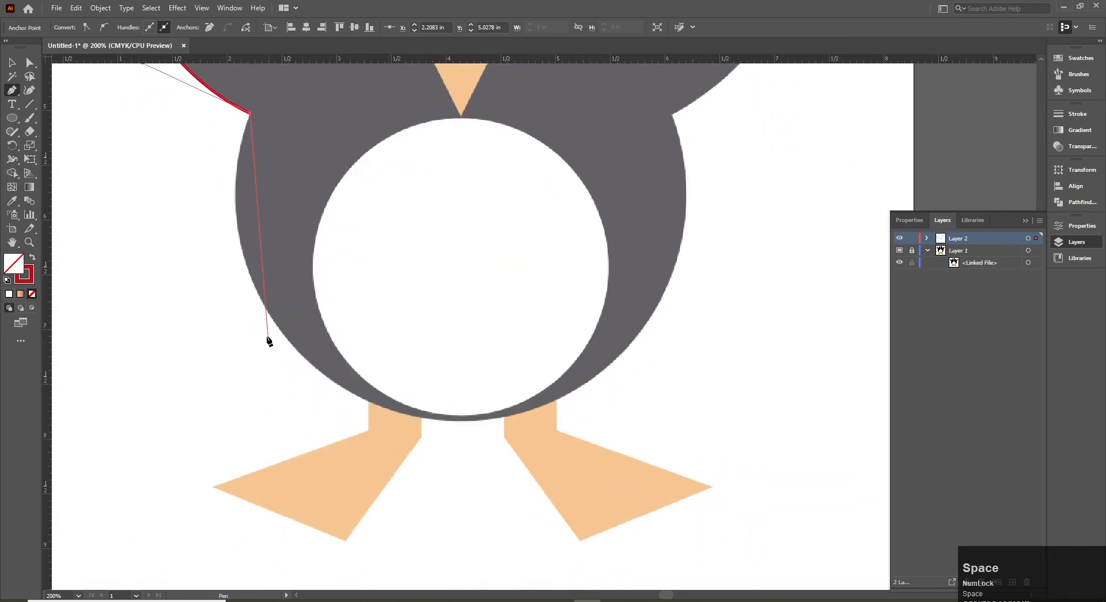
drag(342, 350, 358, 358)
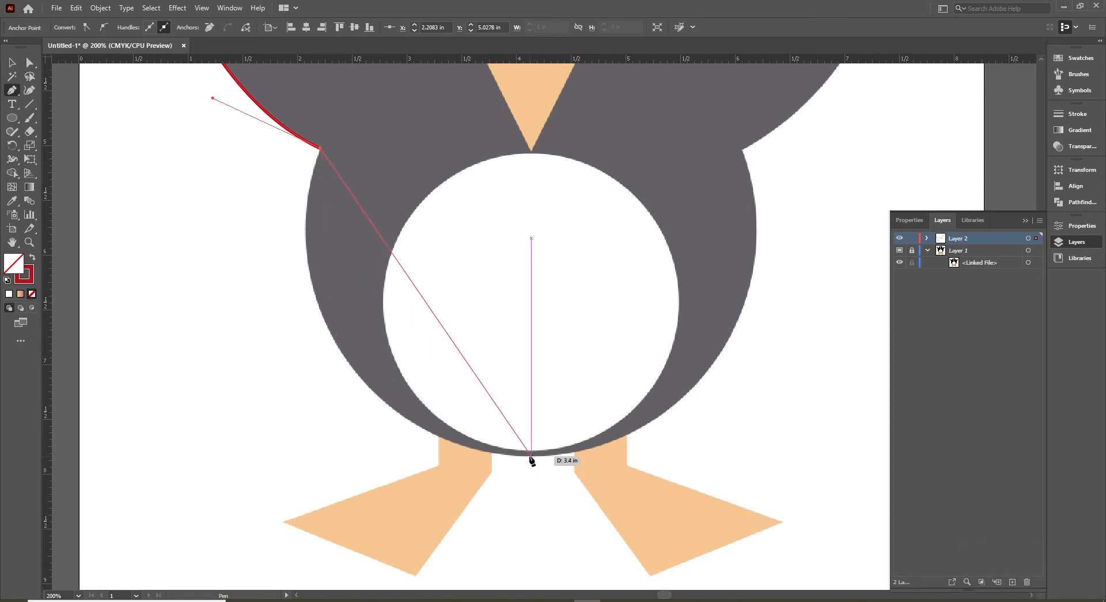
drag(531, 454, 819, 486)
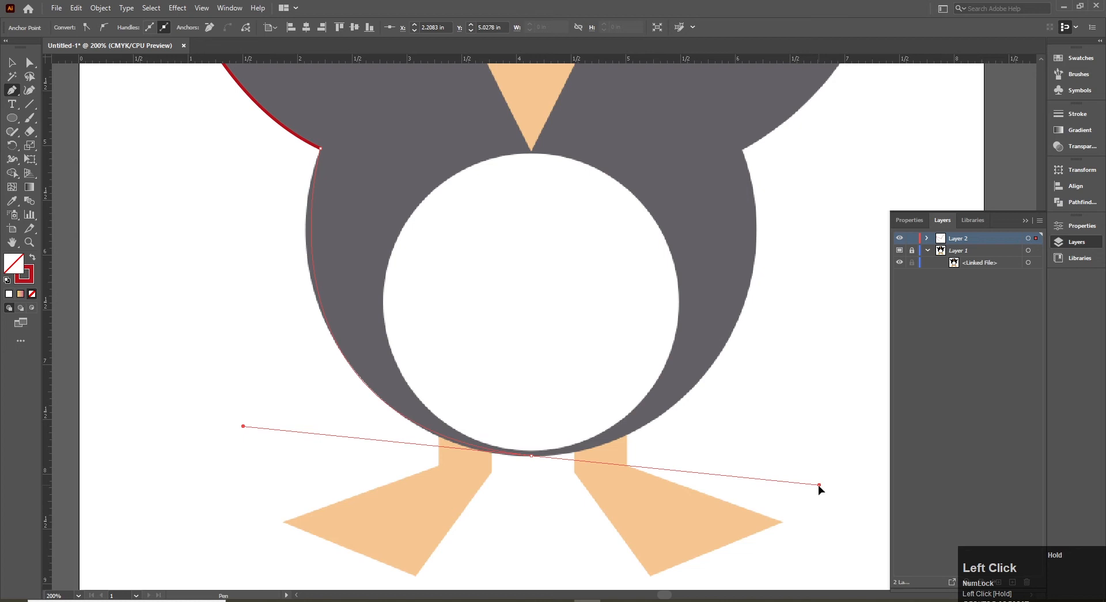
drag(819, 485, 819, 486)
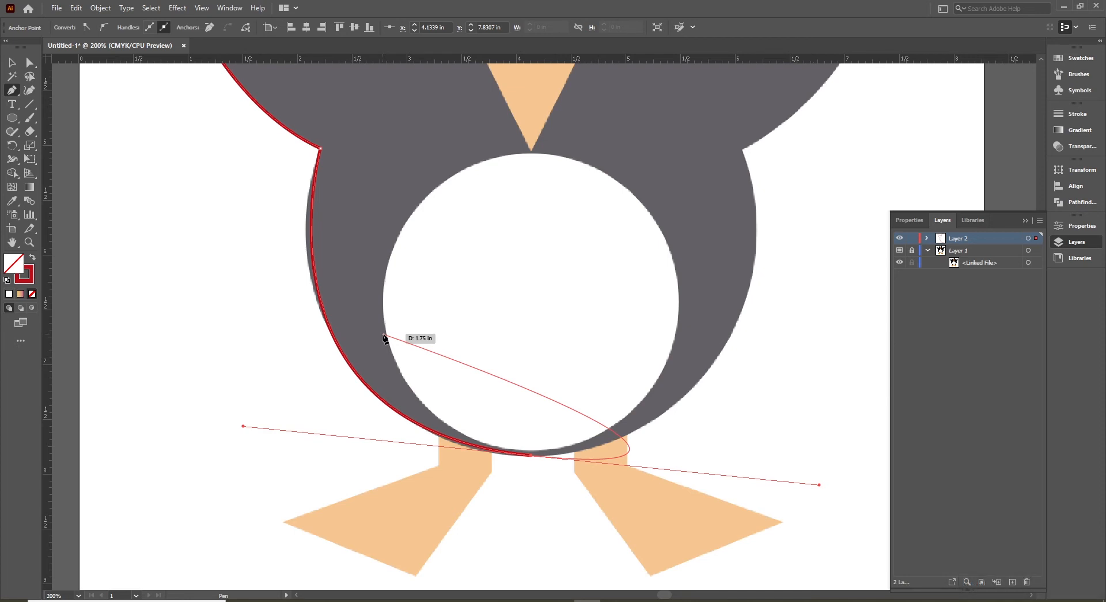
key(ctrl)
key(ctrl+z)
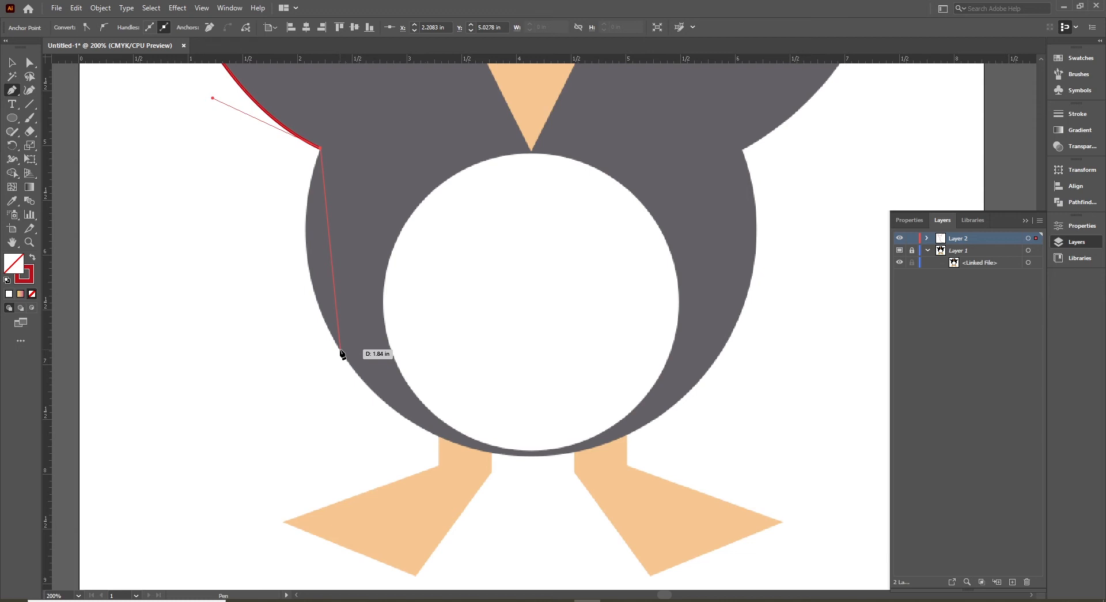
Trace the body's left side in two curves from the lower wing joint through a lower-side anchor to the bottom centre, and end the path
click(340, 350)
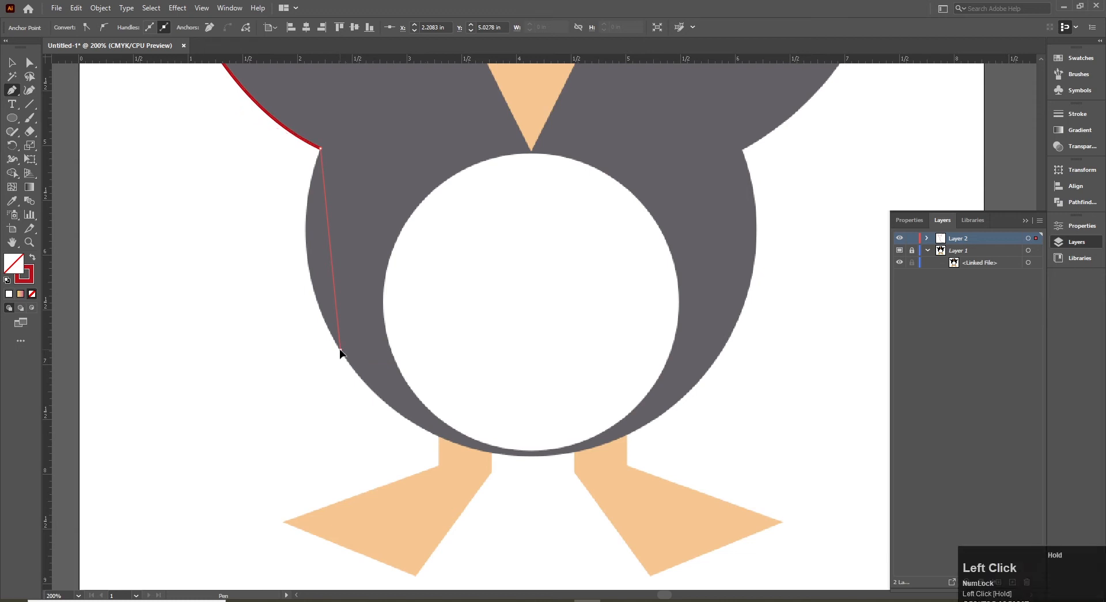
drag(370, 406, 403, 441)
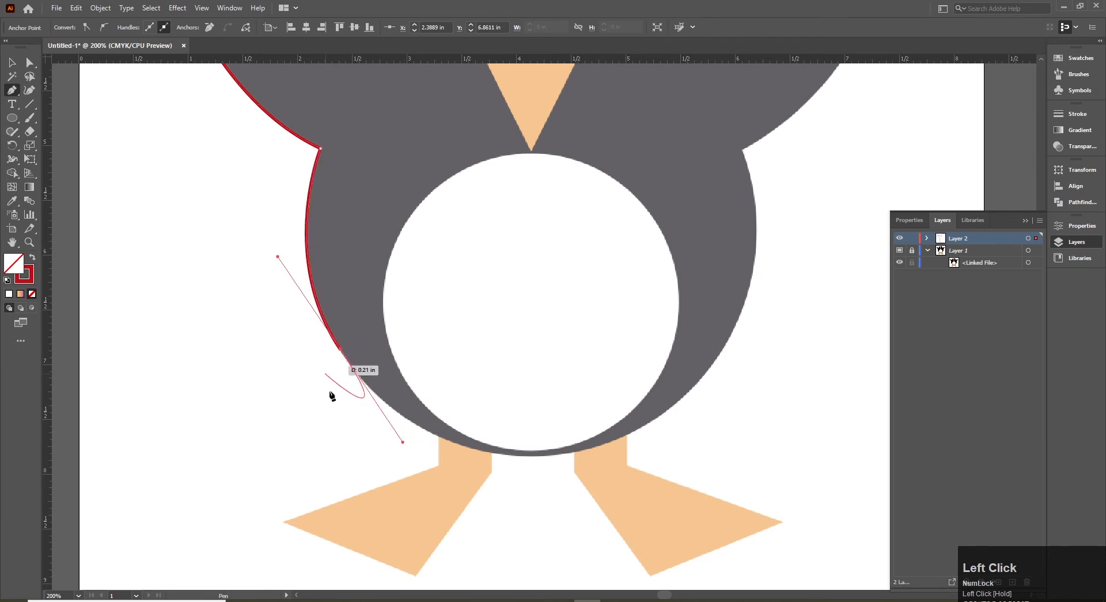
key(alt)
alt+click(342, 351)
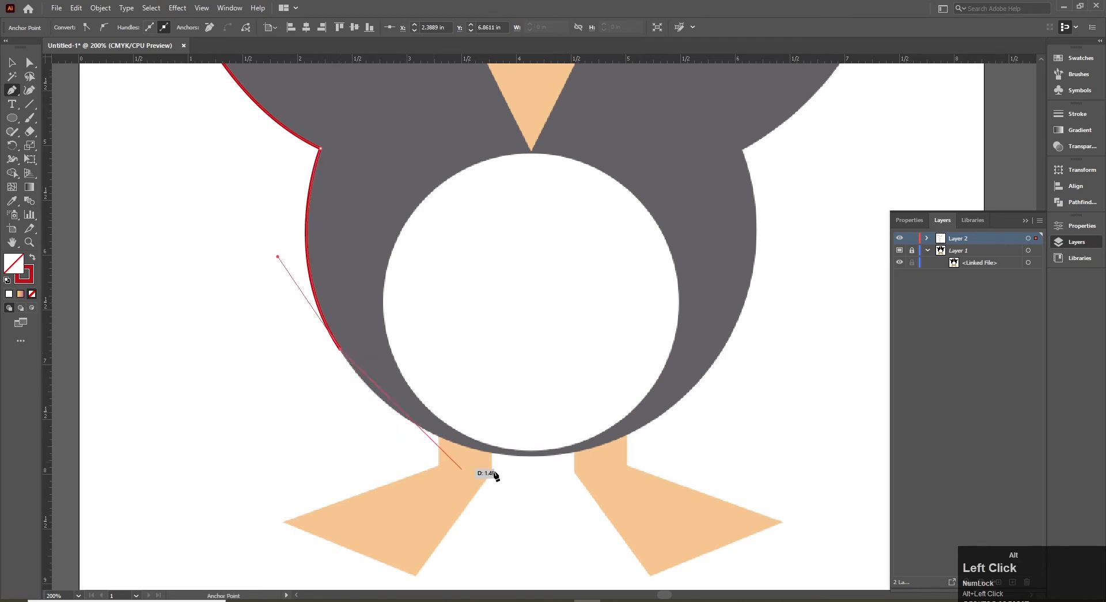
drag(532, 454, 669, 454)
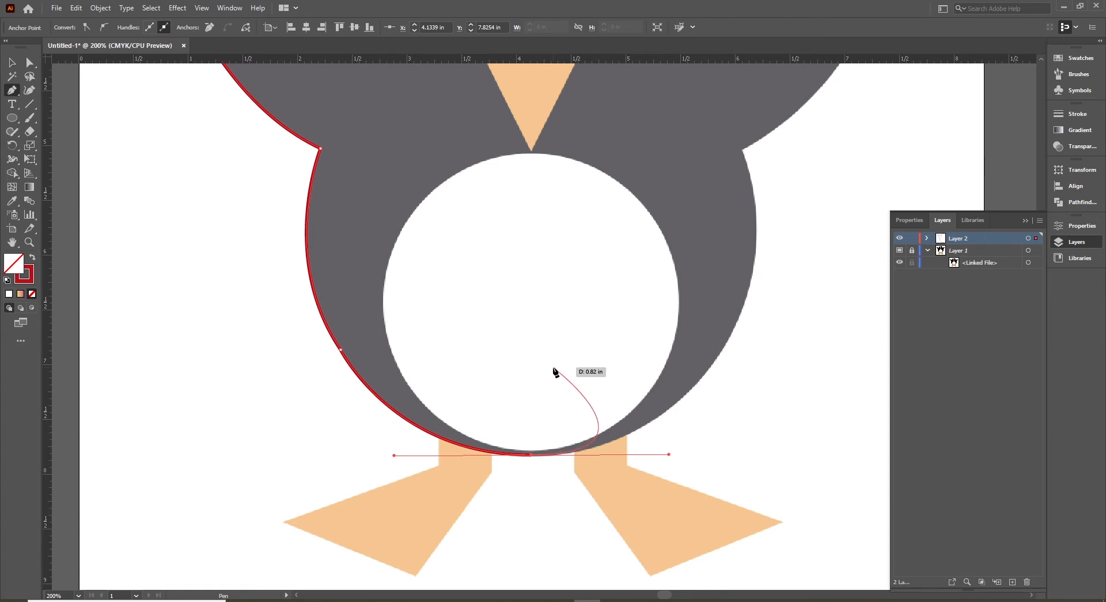
key(v)
click(529, 504)
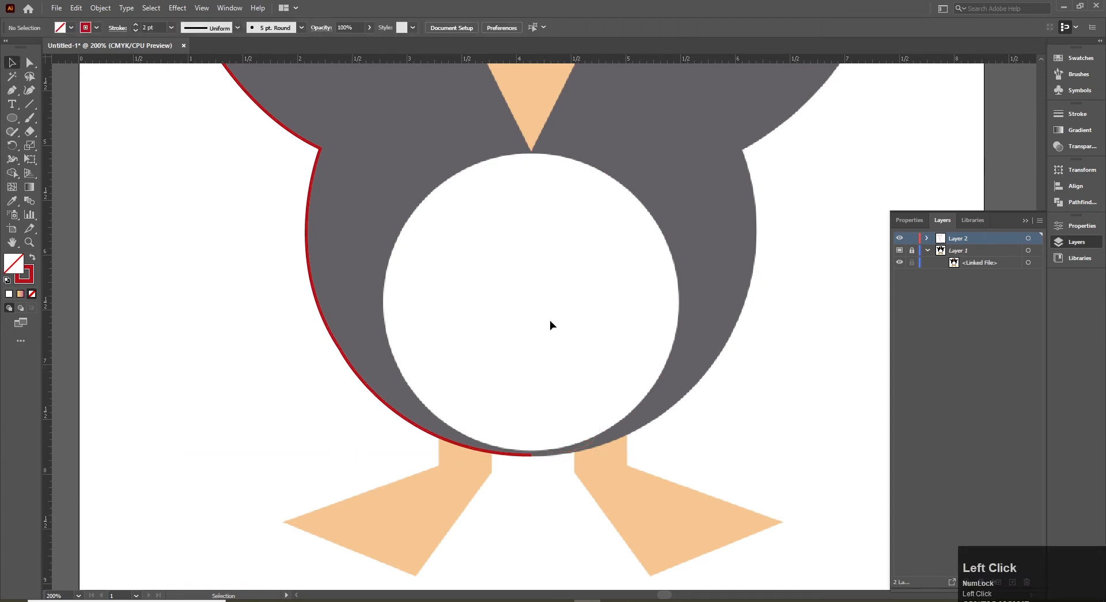
Create a copy of the traced left-half outline reflected across the vertical axis
key(ctrl+alt+space)
click(563, 289)
drag(581, 301, 489, 367)
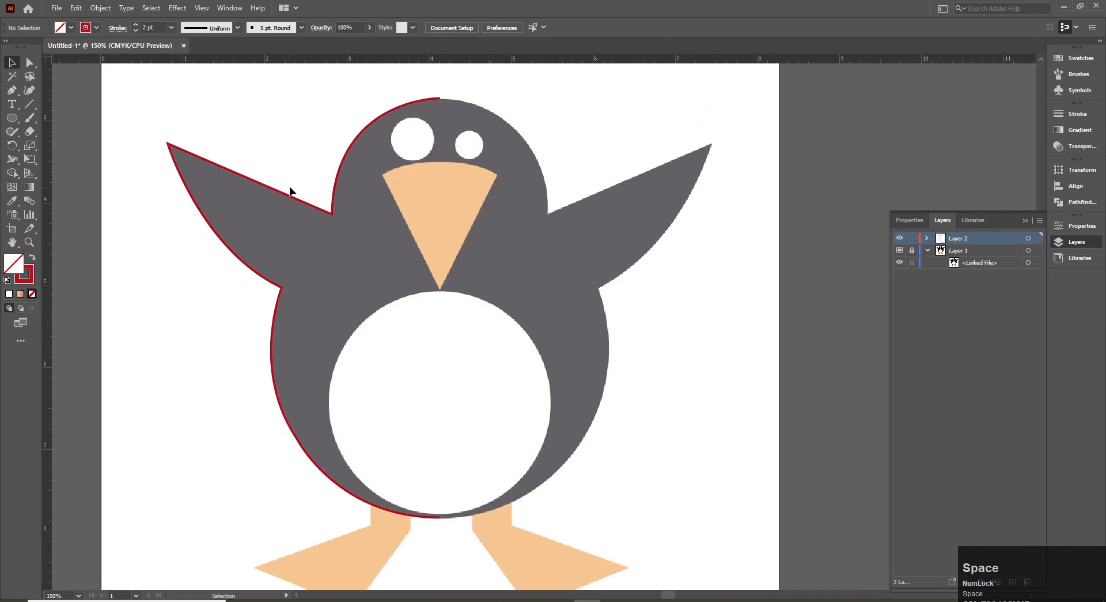
click(302, 203)
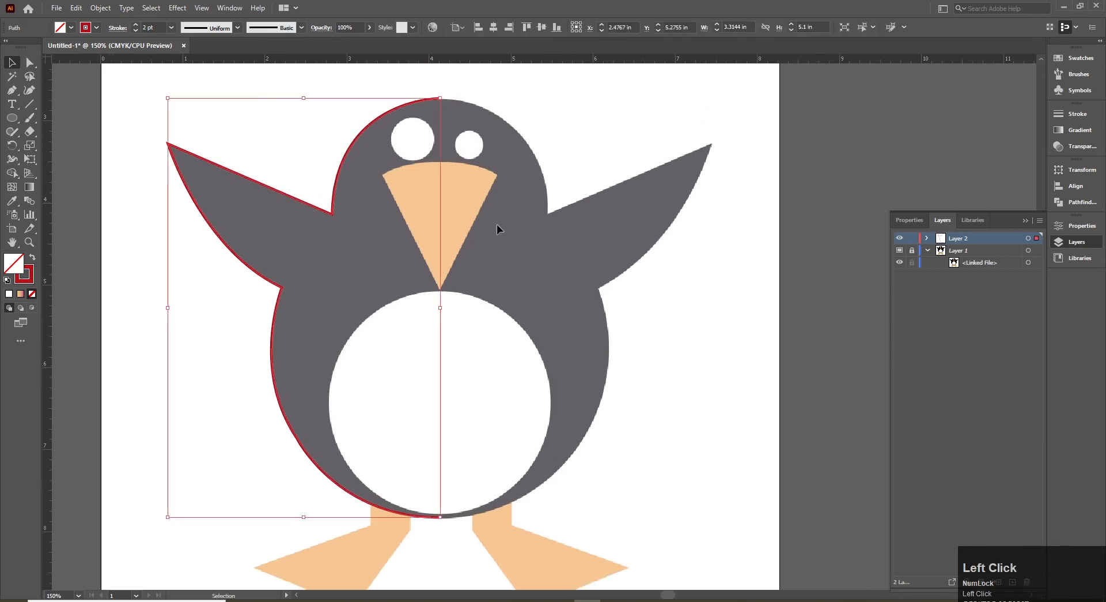
click(548, 266)
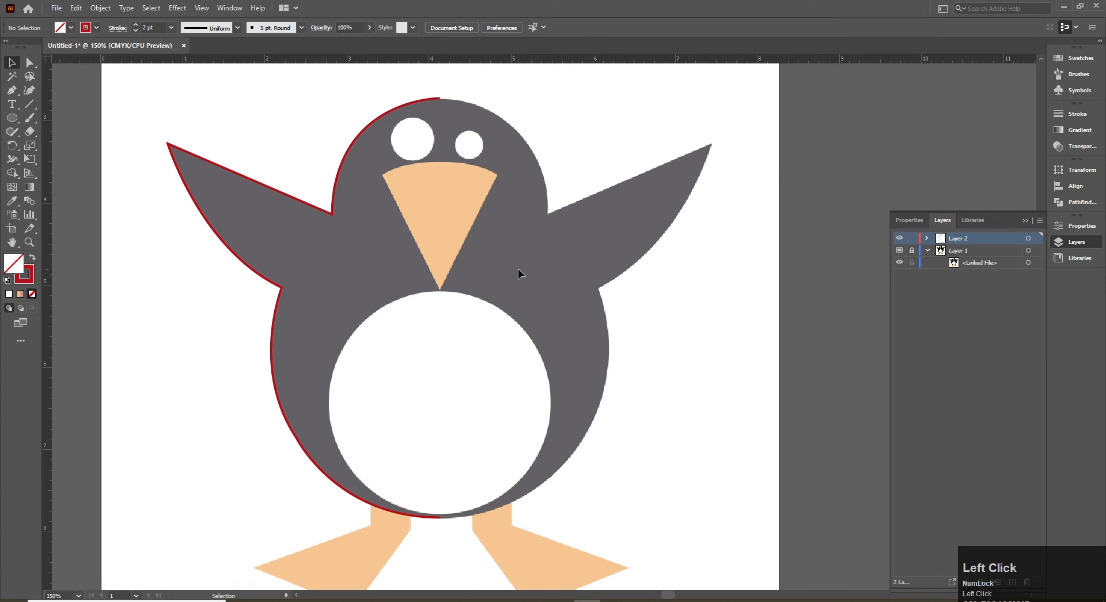
click(311, 208)
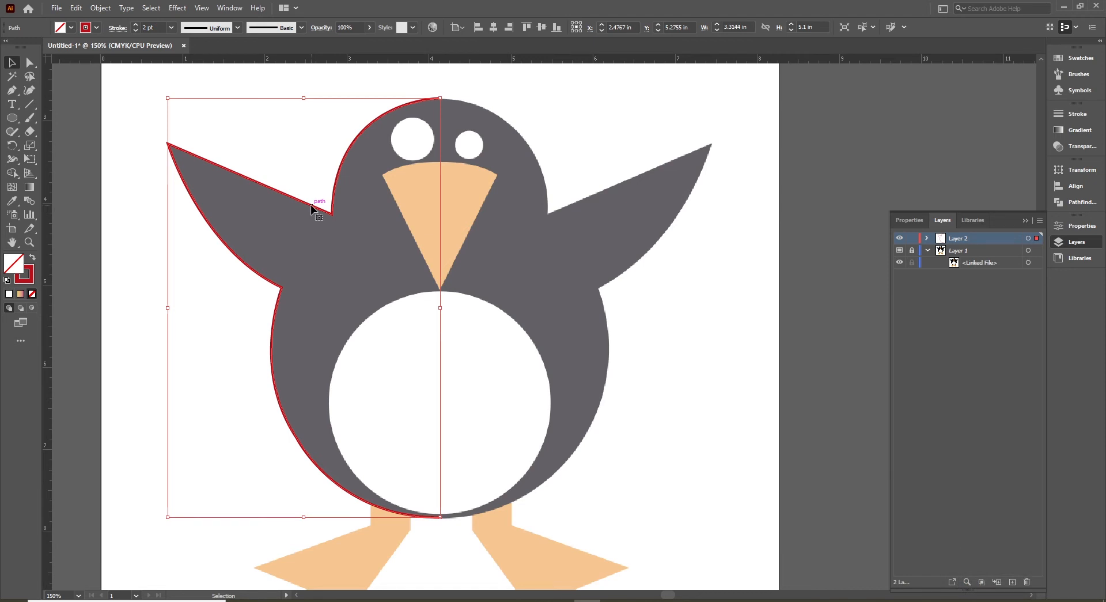
click(303, 206)
click(326, 213)
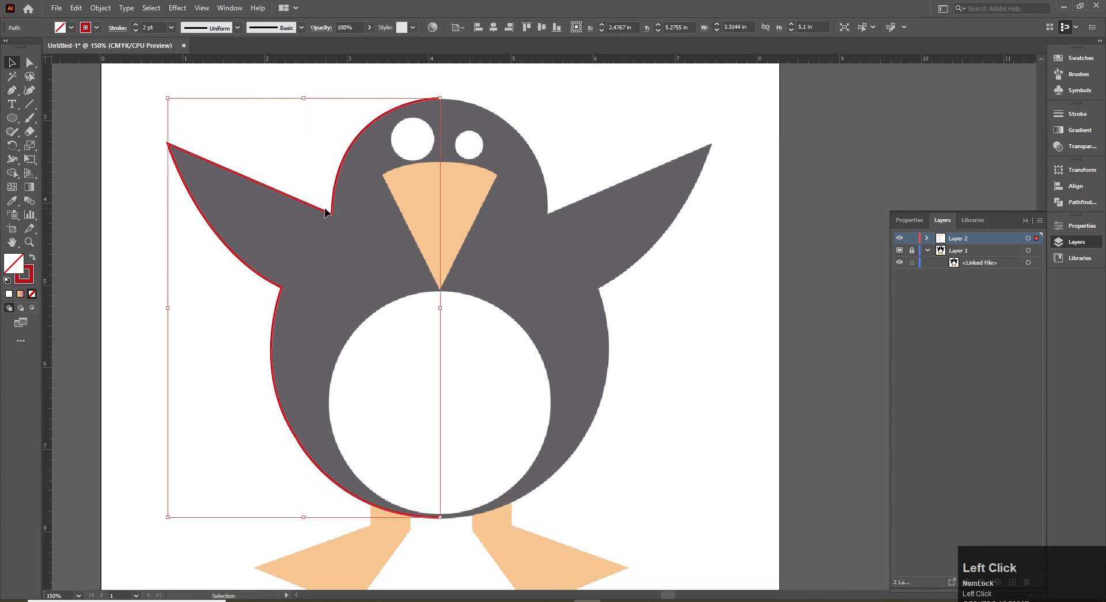
right_click(326, 212)
mouse_move(408, 410)
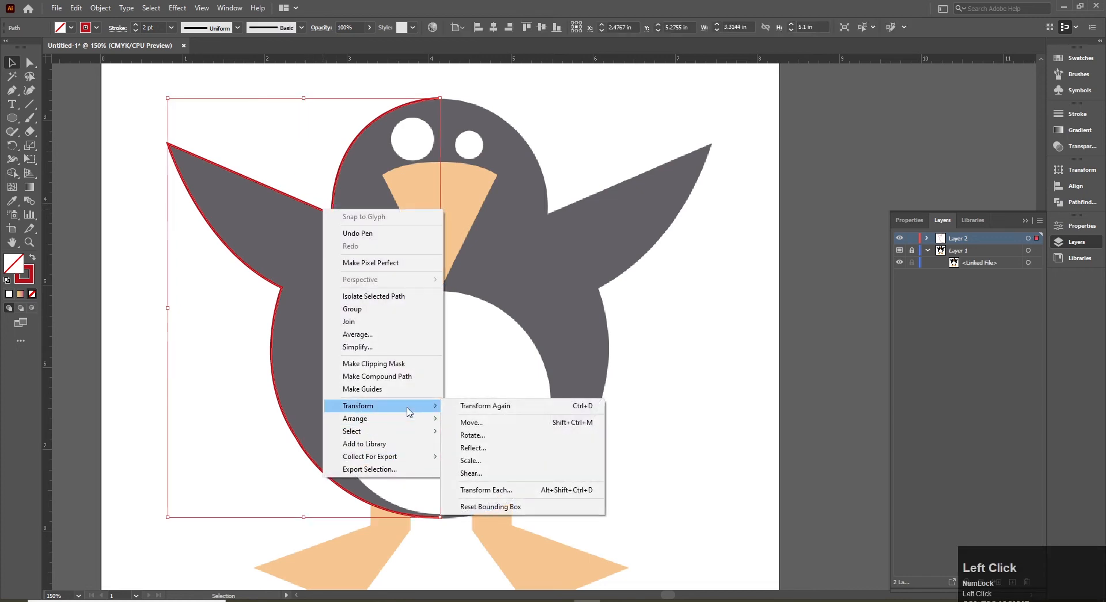
click(494, 448)
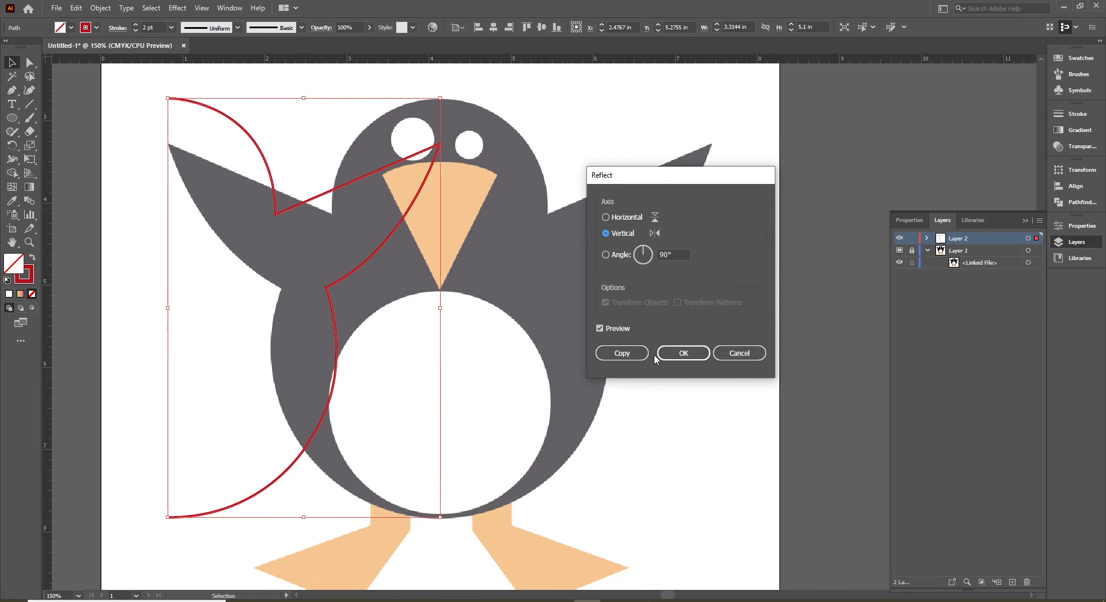
click(621, 353)
Move the reflected outline copy about 3.32 in horizontally onto the penguin's right half, meeting the original at the centre line
click(423, 84)
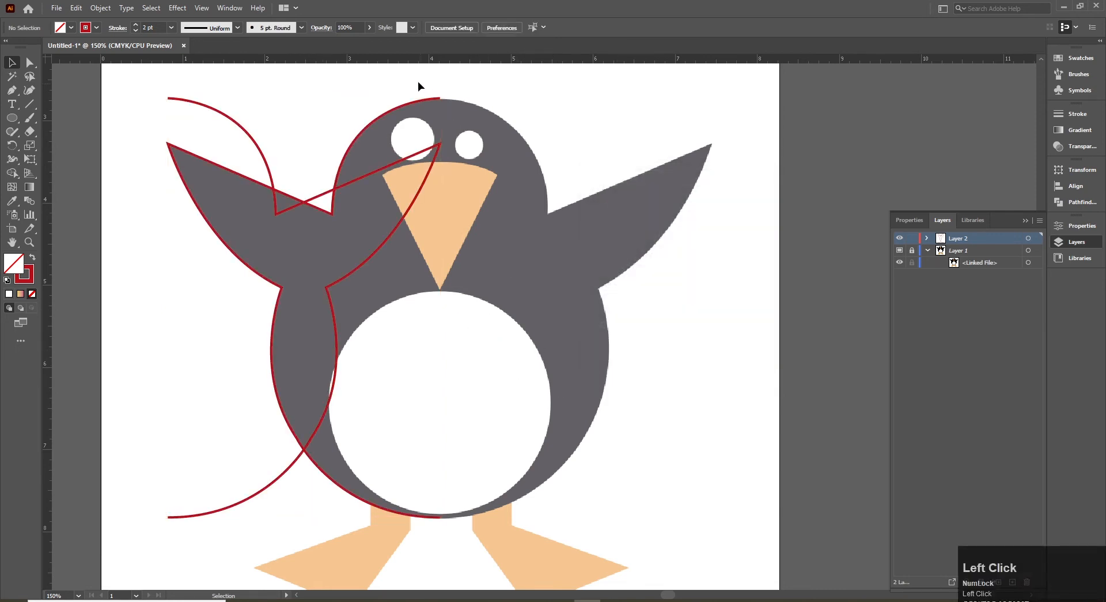
click(420, 100)
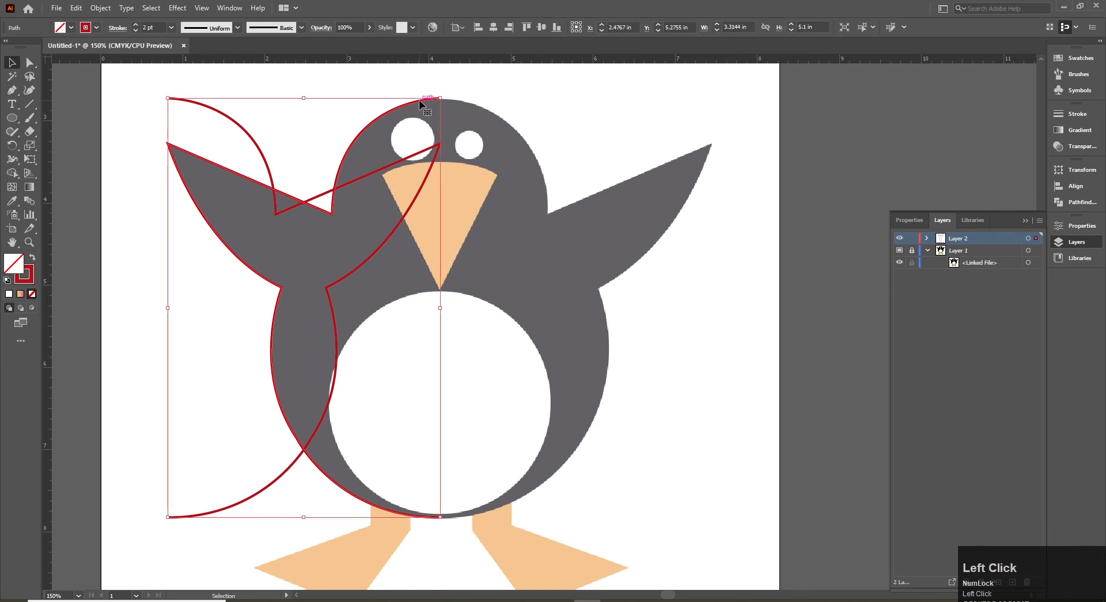
click(238, 123)
click(665, 244)
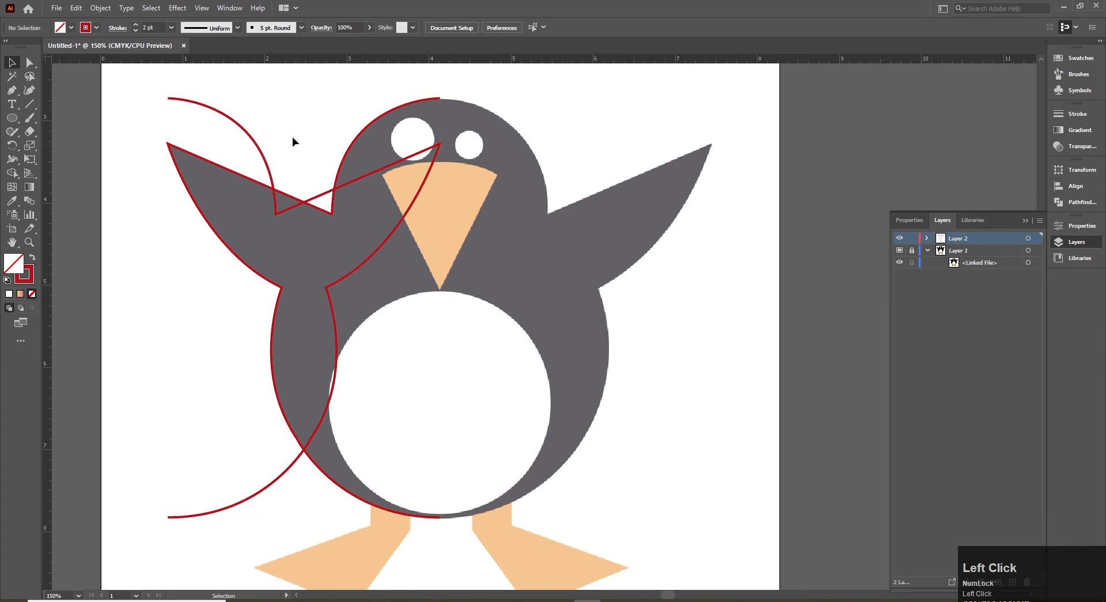
click(212, 110)
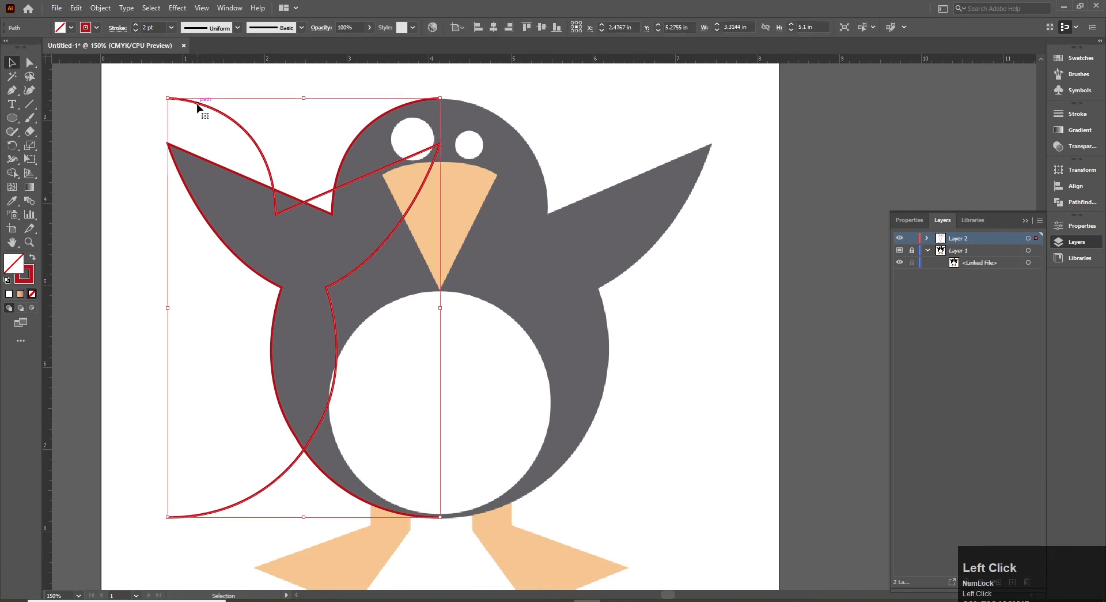
drag(195, 105, 462, 102)
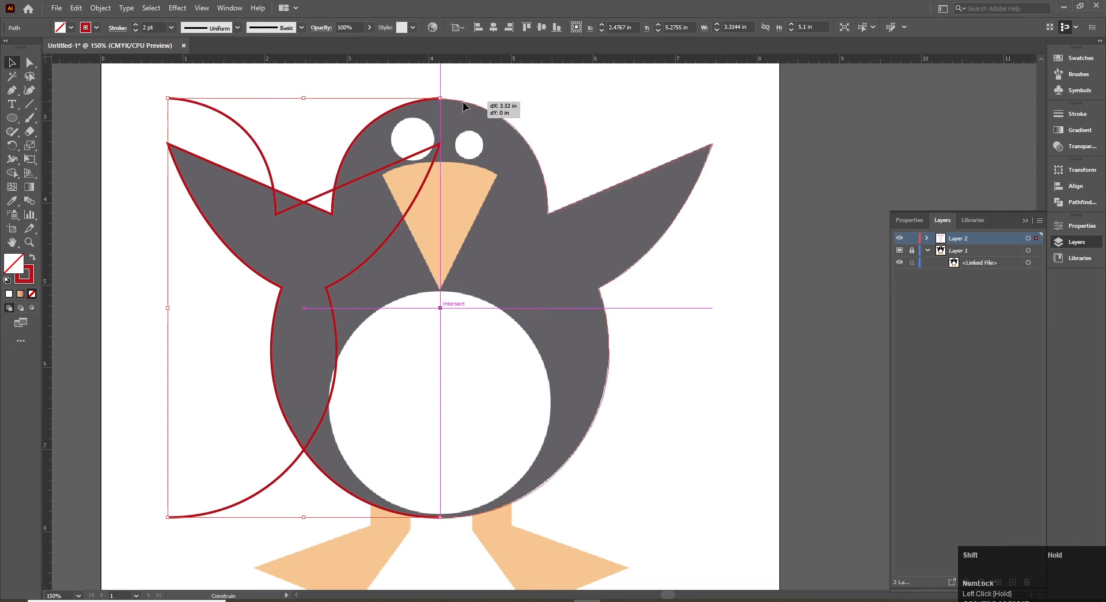
drag(462, 101, 462, 101)
drag(462, 101, 462, 102)
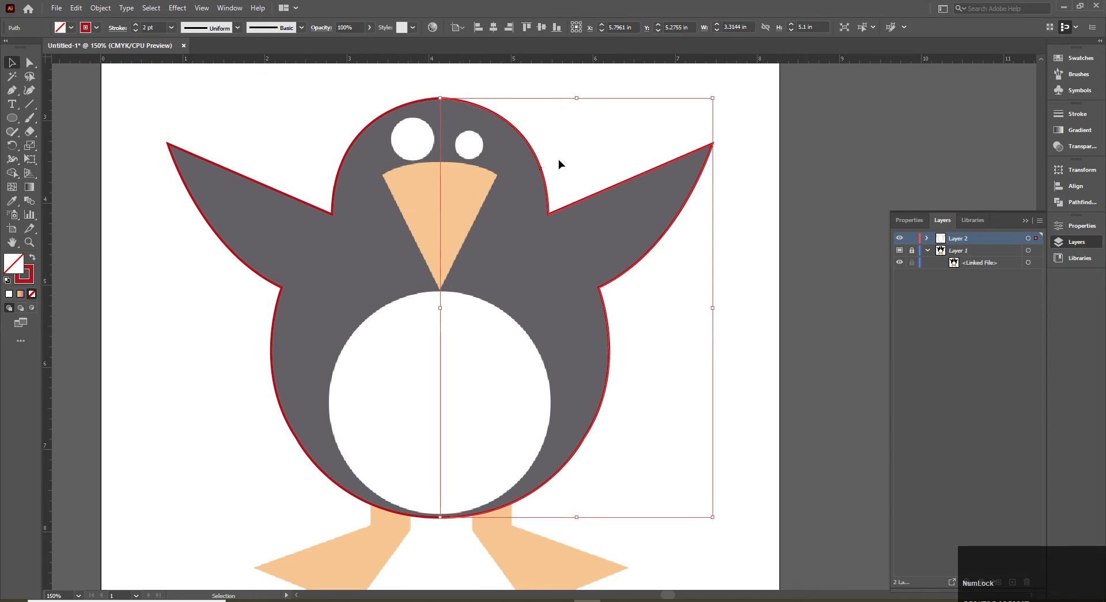
Examine the seam at the top of the head where the two outline halves meet
click(585, 154)
key(space)
drag(509, 152, 540, 185)
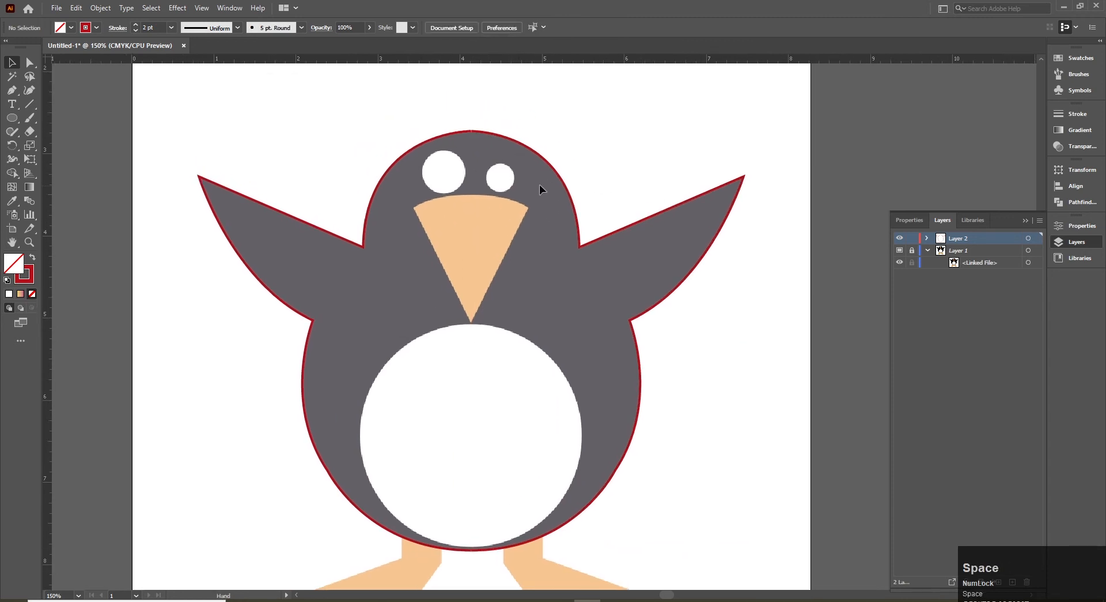
key(ctrl)
key(ctrl+space)
drag(453, 110, 492, 148)
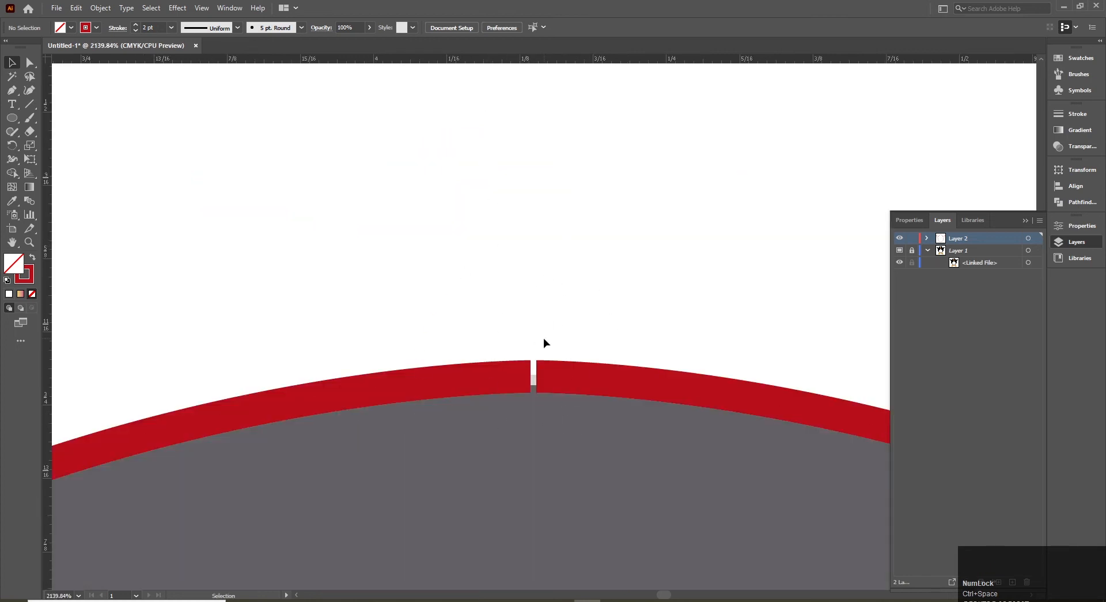
key(ctrl+0)
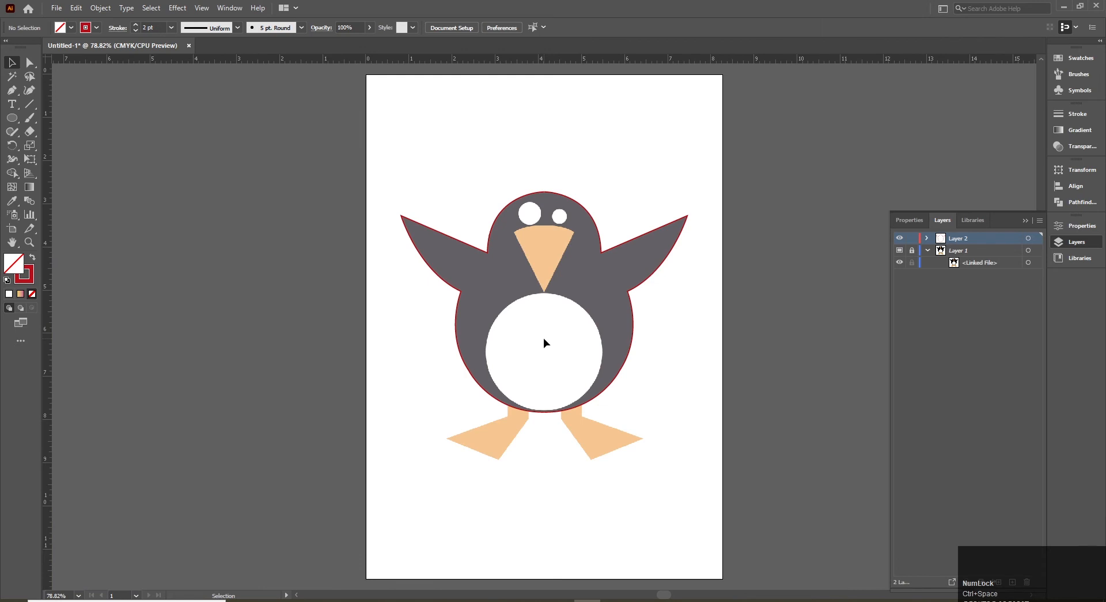
Join the end anchors of the two outline halves at the top centre of the penguin's head
key(z)
click(28, 243)
click(553, 194)
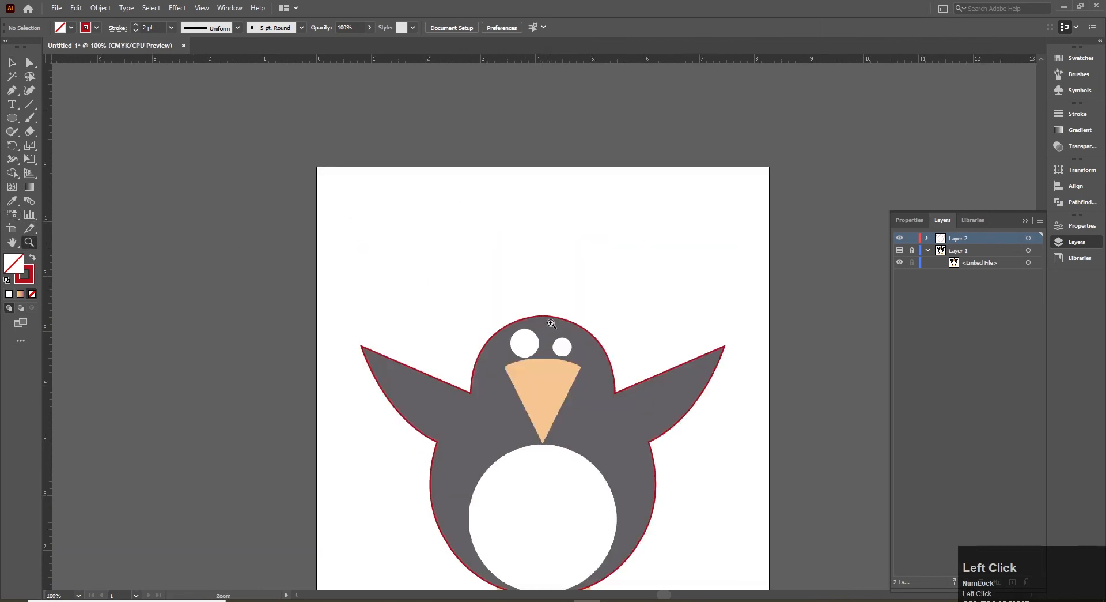
click(552, 327)
click(540, 327)
click(542, 324)
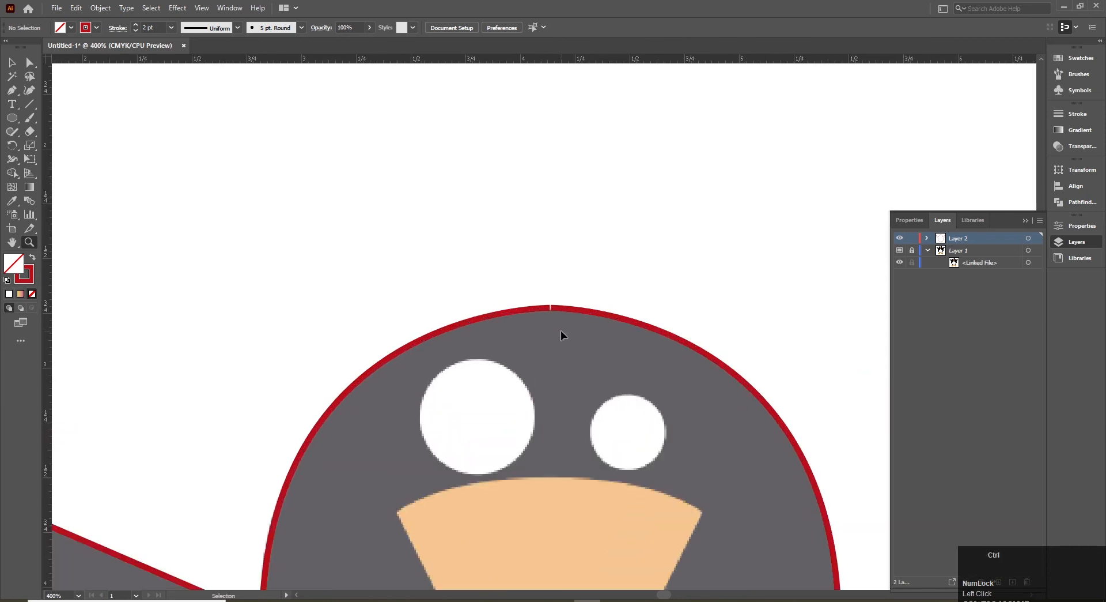
key(ctrl+space)
drag(481, 222, 615, 363)
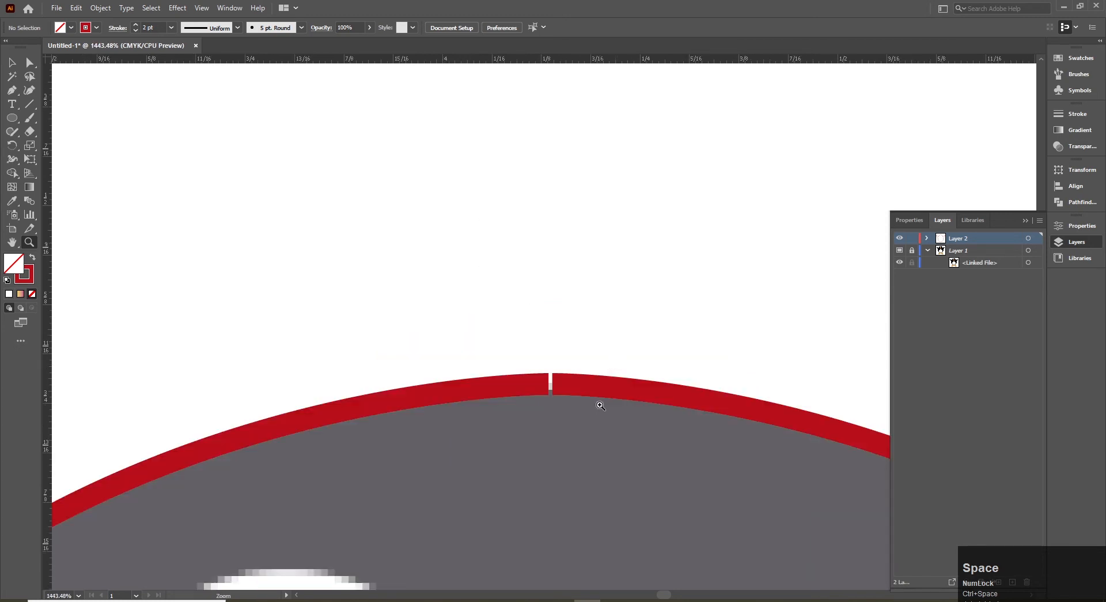
drag(596, 434, 511, 318)
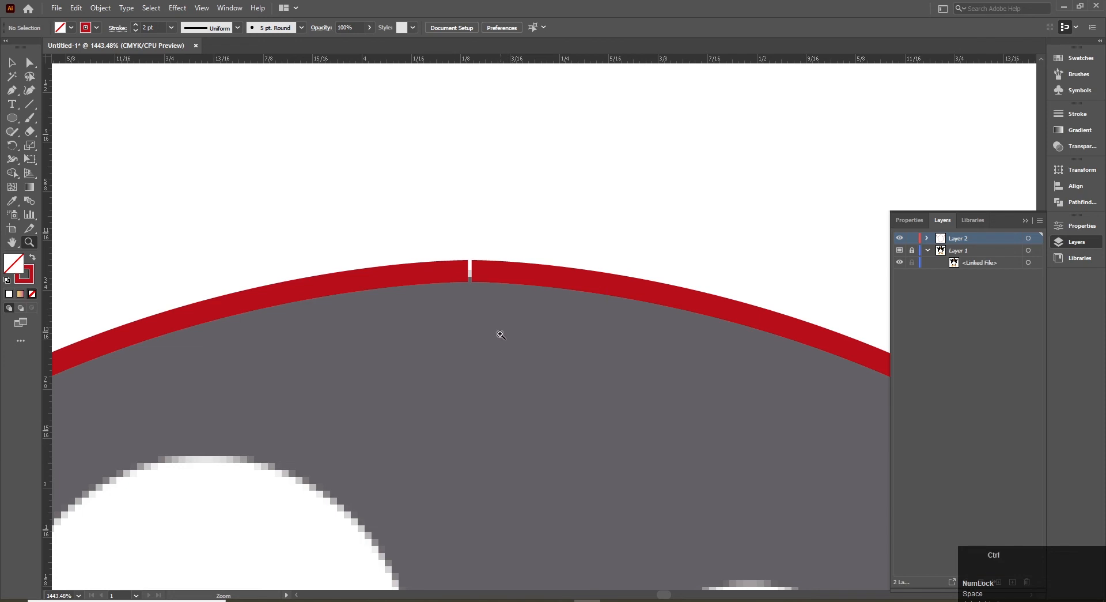
ctrl+click(501, 334)
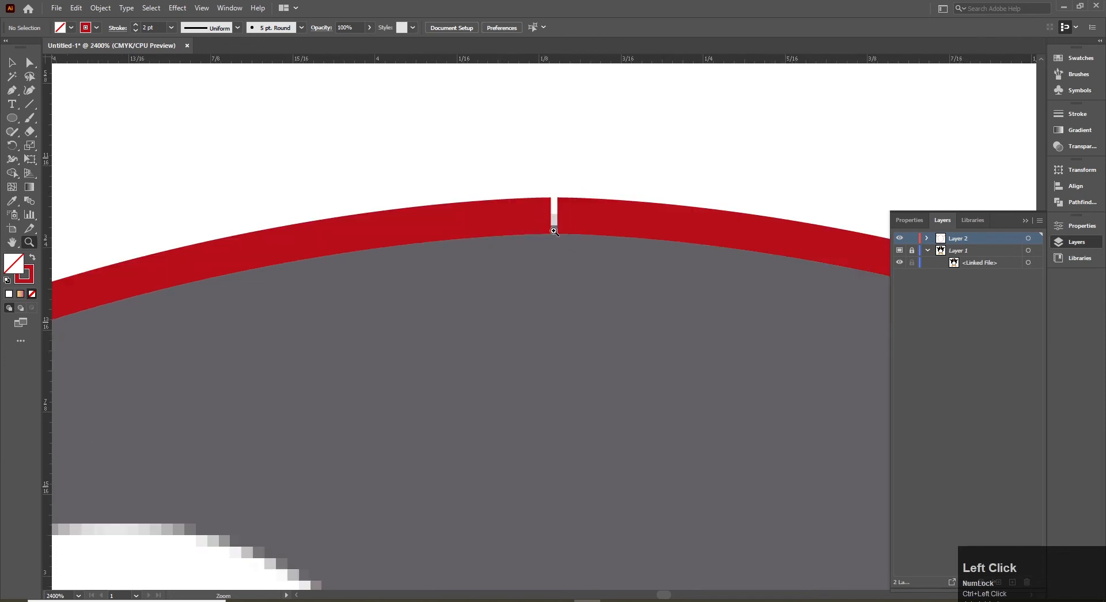
click(13, 64)
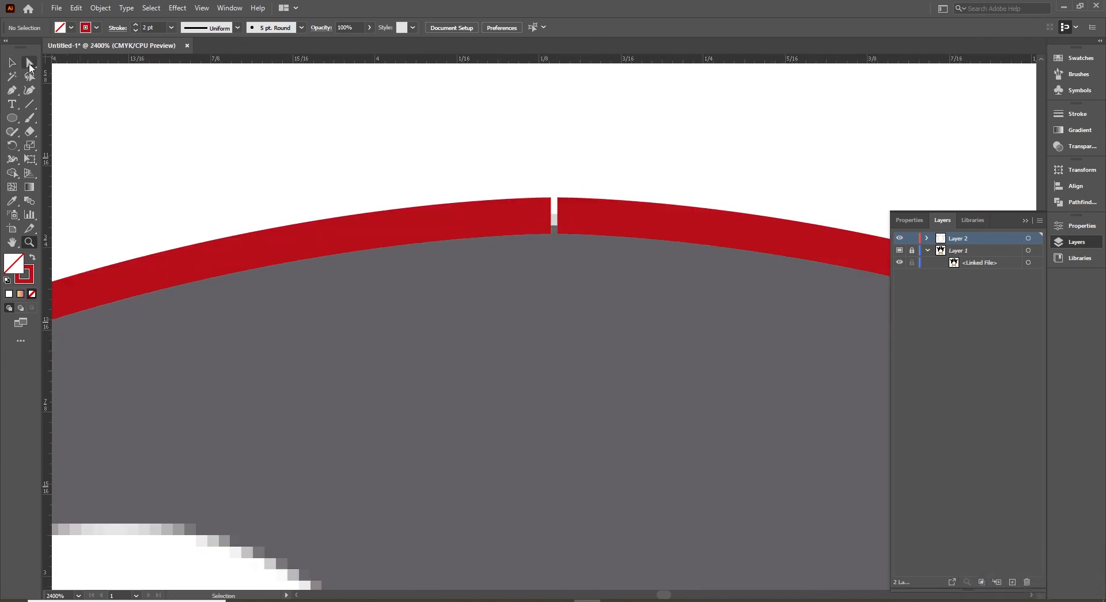
click(29, 65)
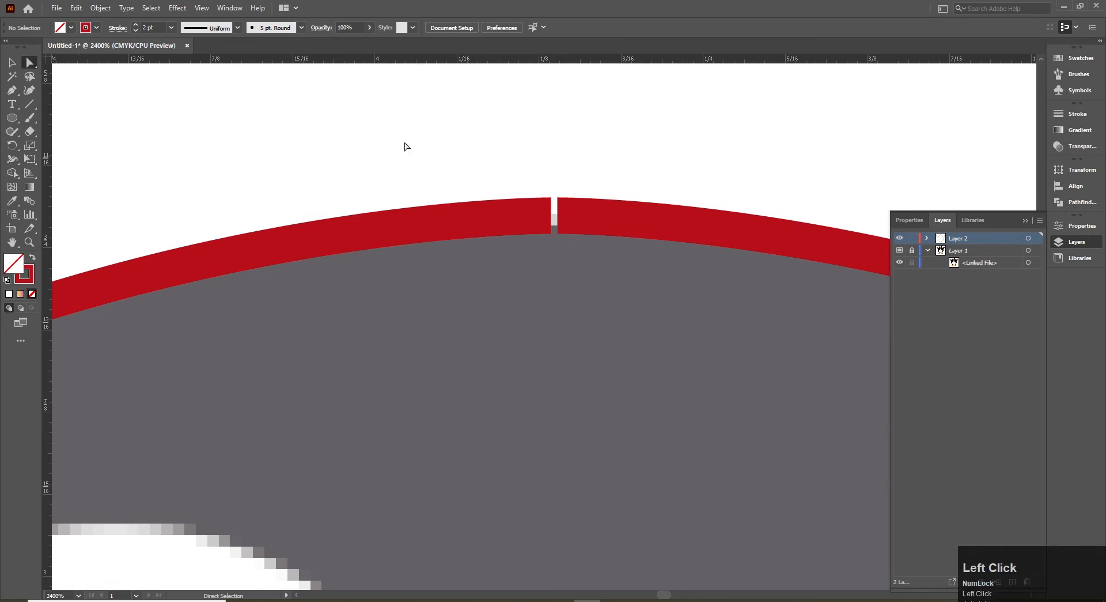
key(a)
drag(514, 144, 588, 291)
right_click(573, 214)
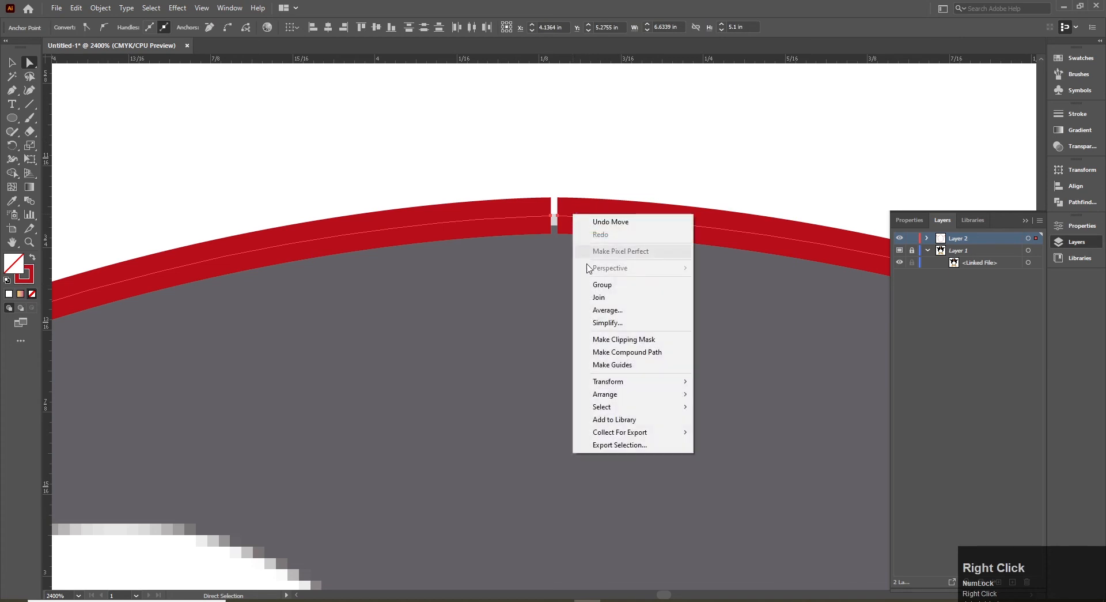
click(616, 299)
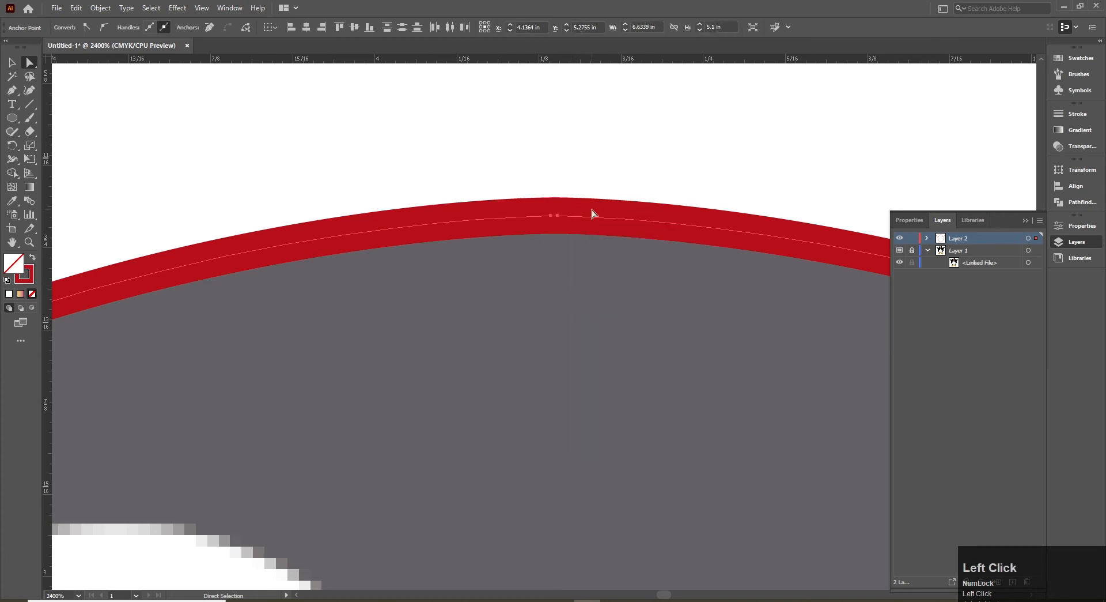
Join the outline's two open end anchors at the bottom centre of the body, closing the shape, and deselect it
key(ctrl+0)
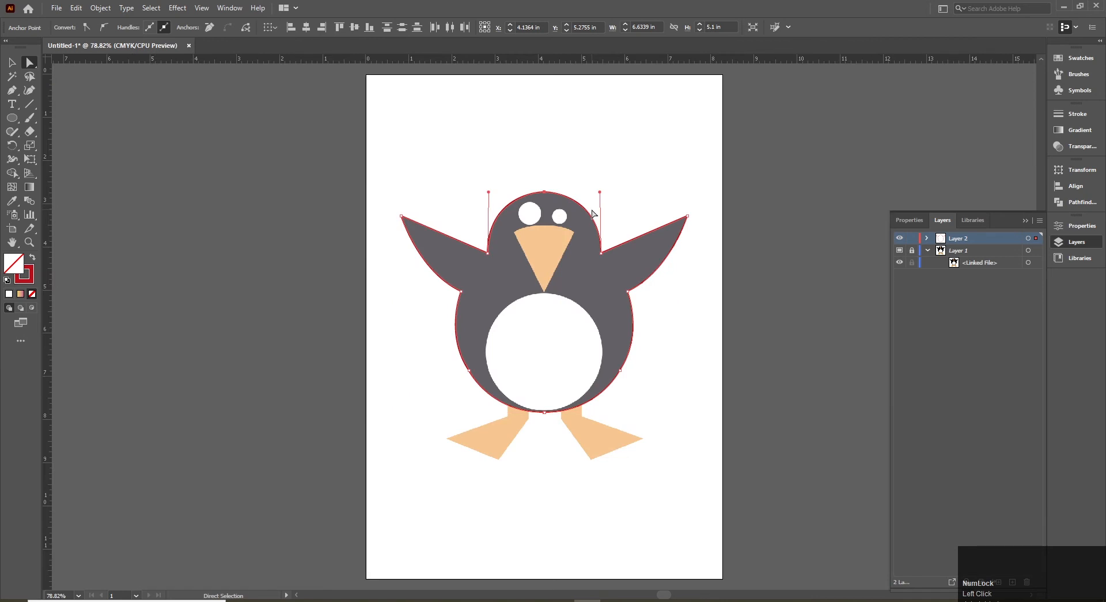
click(534, 392)
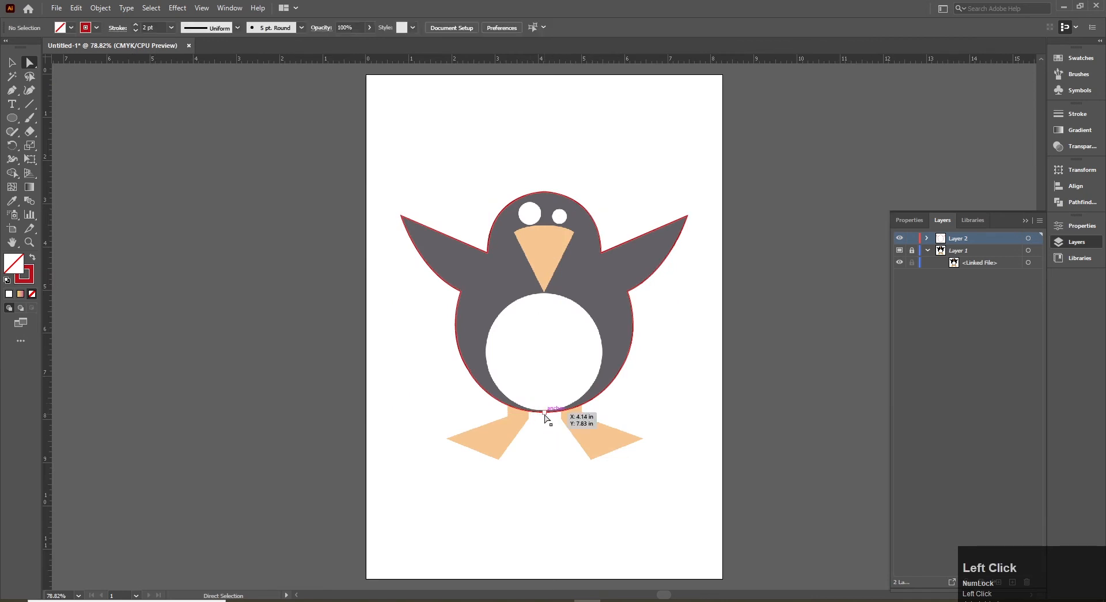
ctrl+click(548, 415)
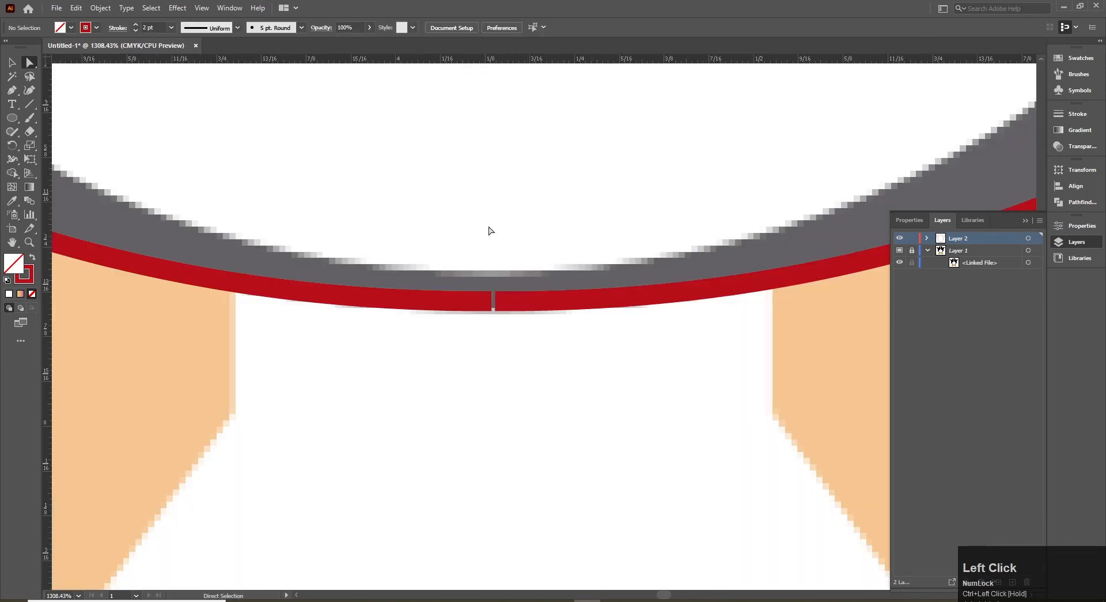
key(a)
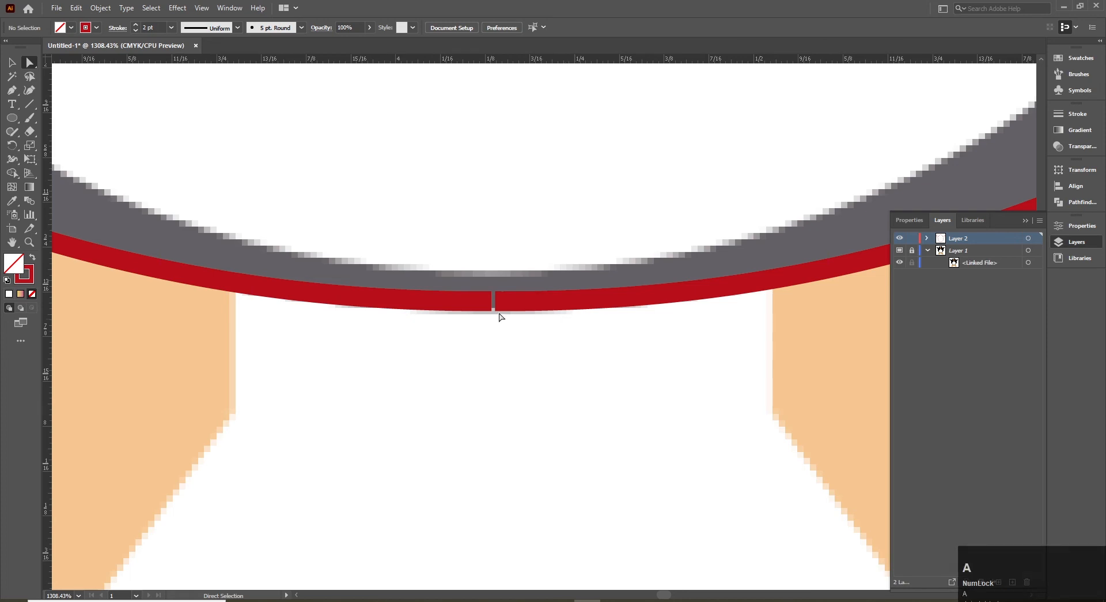
drag(453, 211, 521, 339)
right_click(510, 302)
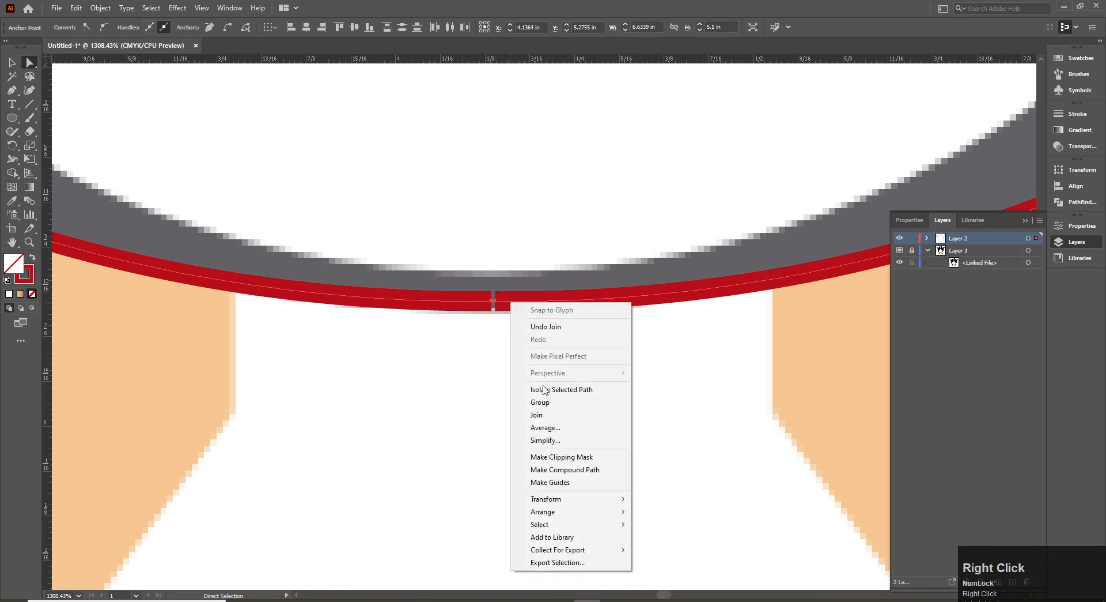
click(522, 307)
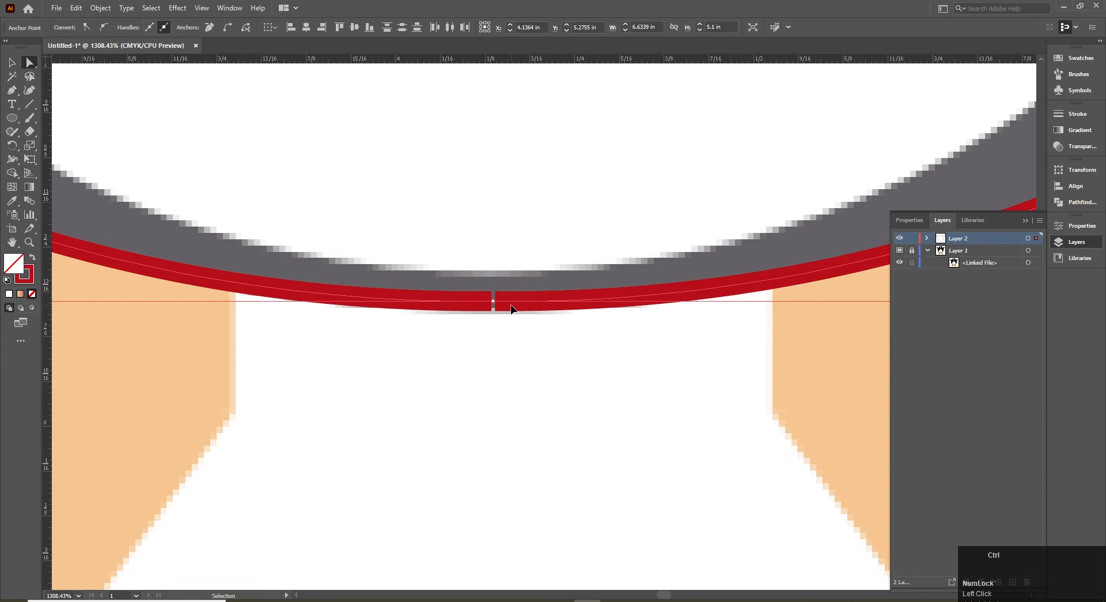
key(ctrl+j)
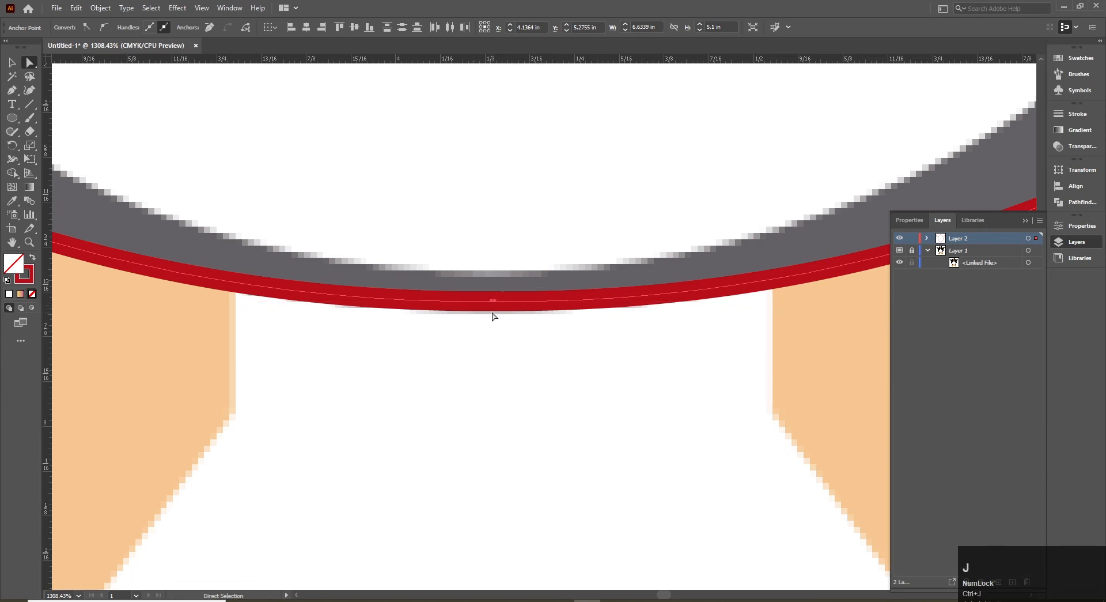
key(ctrl)
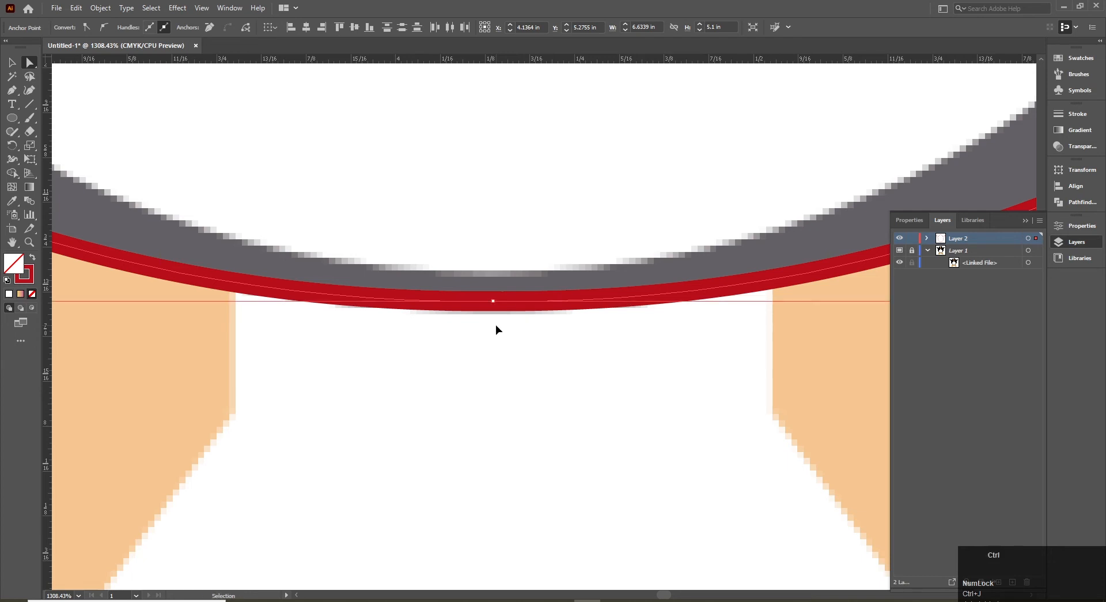
key(ctrl+0)
key(v)
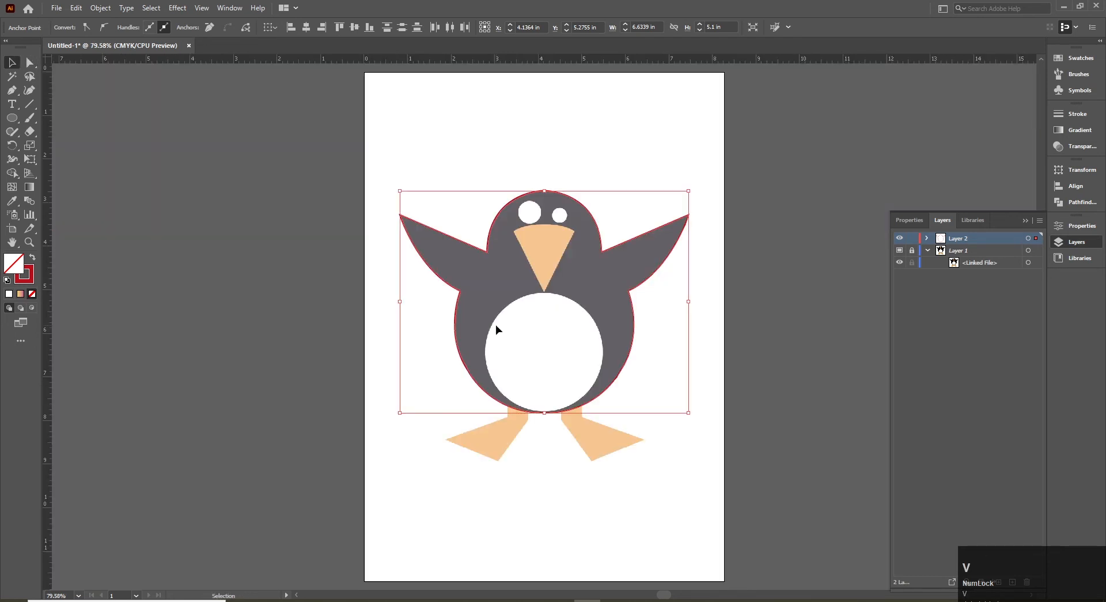
click(526, 464)
Trace the left foot with the Pen tool as an open path of straight segments from the outer to the inner ankle
key(ctrl+space)
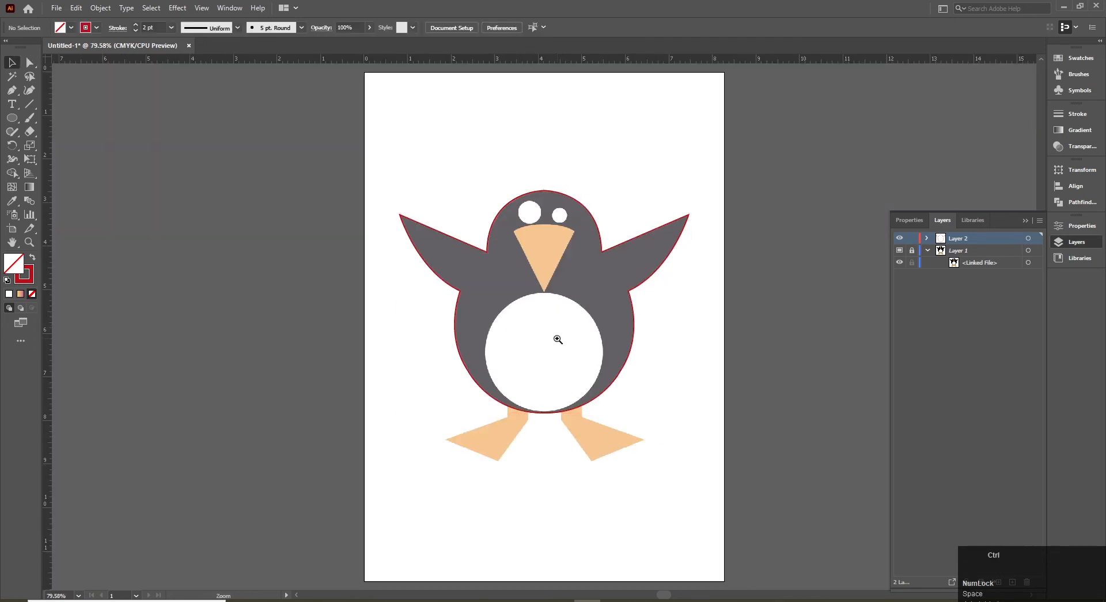
click(562, 341)
click(562, 358)
click(548, 383)
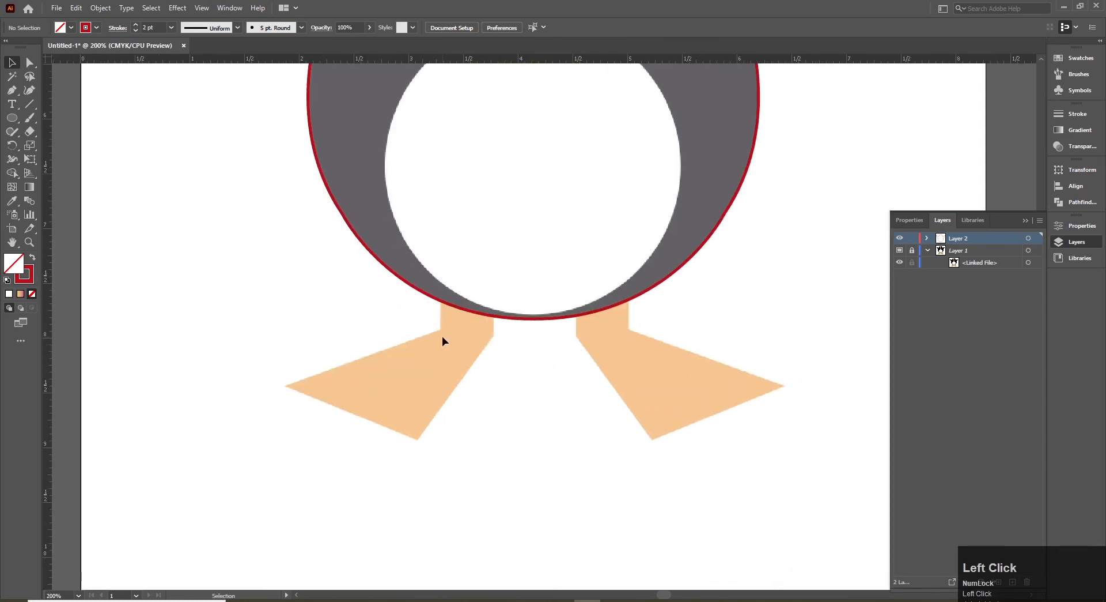
key(p)
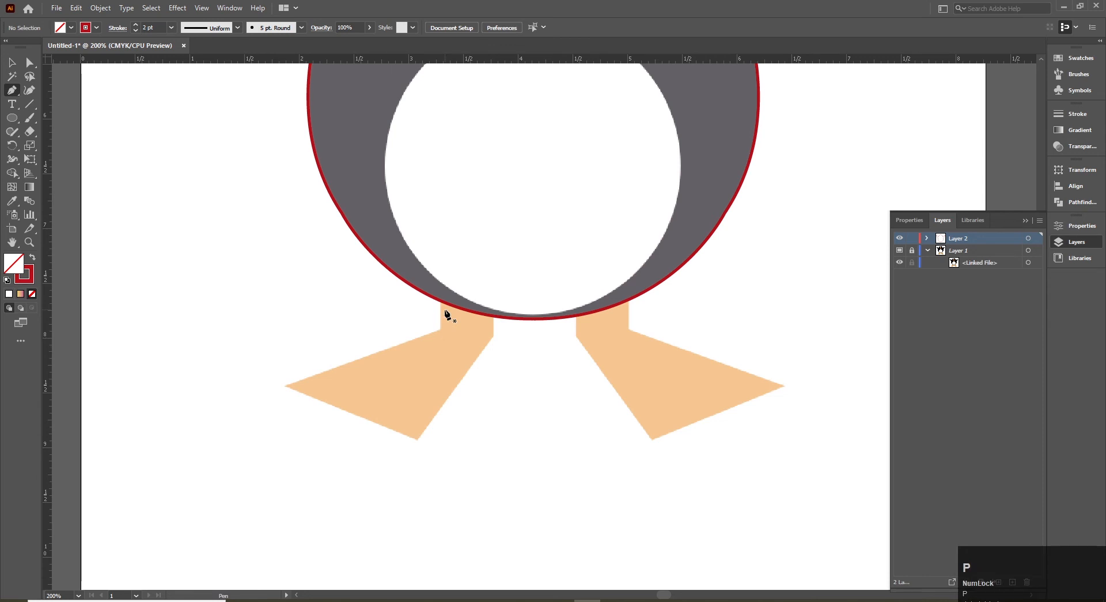
click(438, 299)
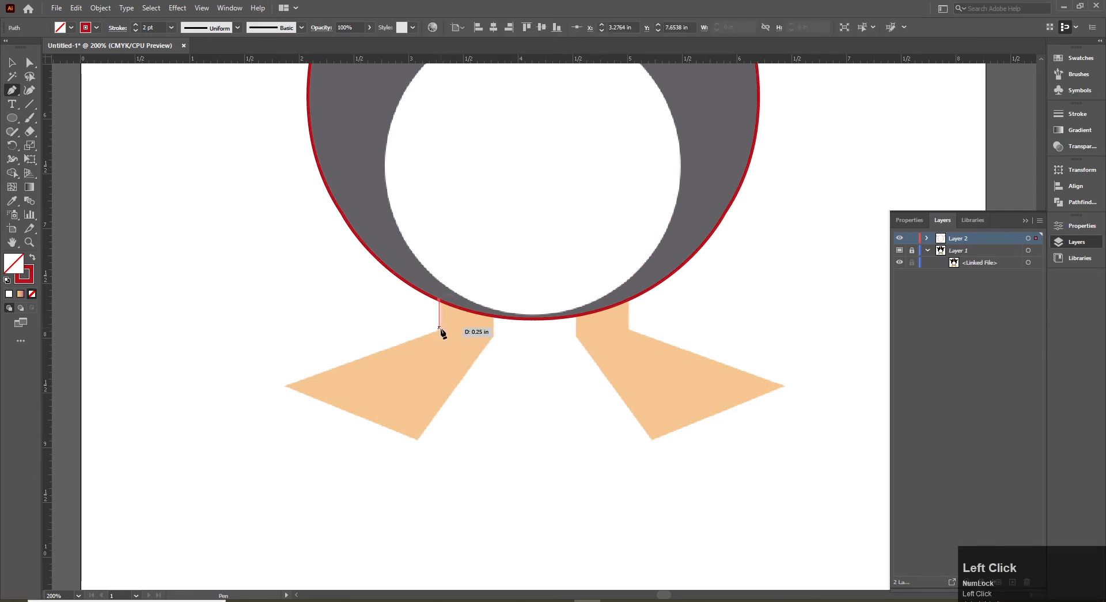
click(440, 329)
click(281, 386)
click(417, 440)
click(493, 337)
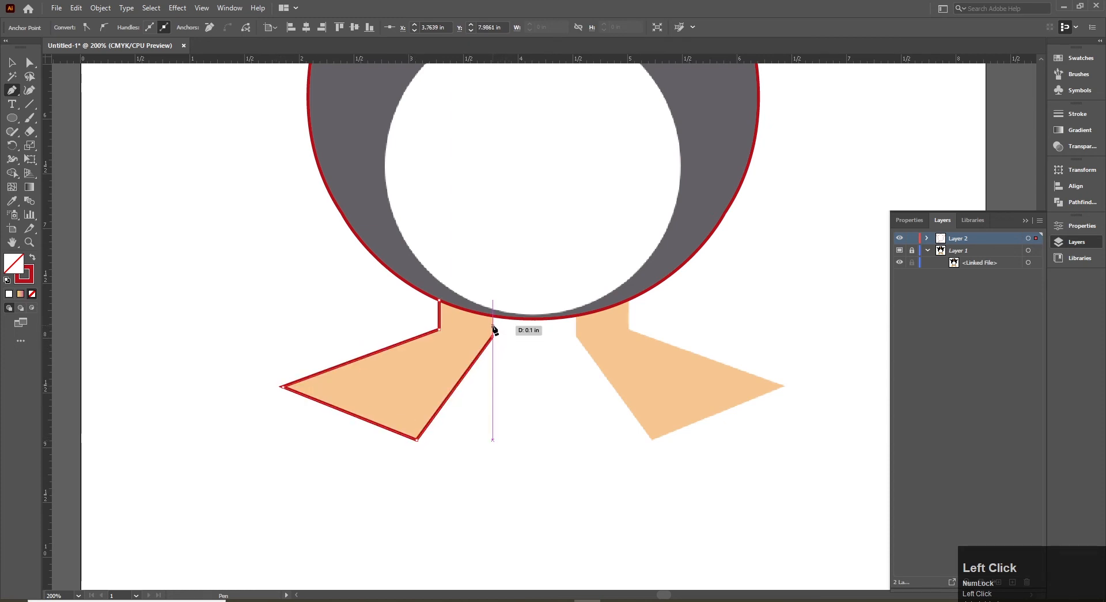
click(493, 317)
key(v)
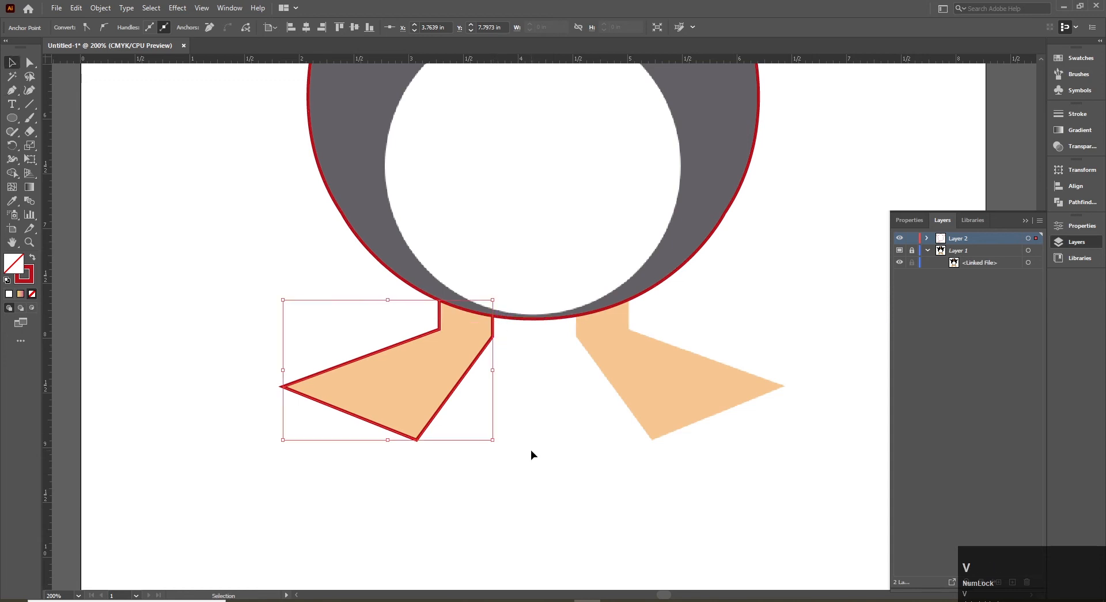
click(529, 450)
Try to create a copy of the left foot outline reflected across the vertical axis
click(449, 400)
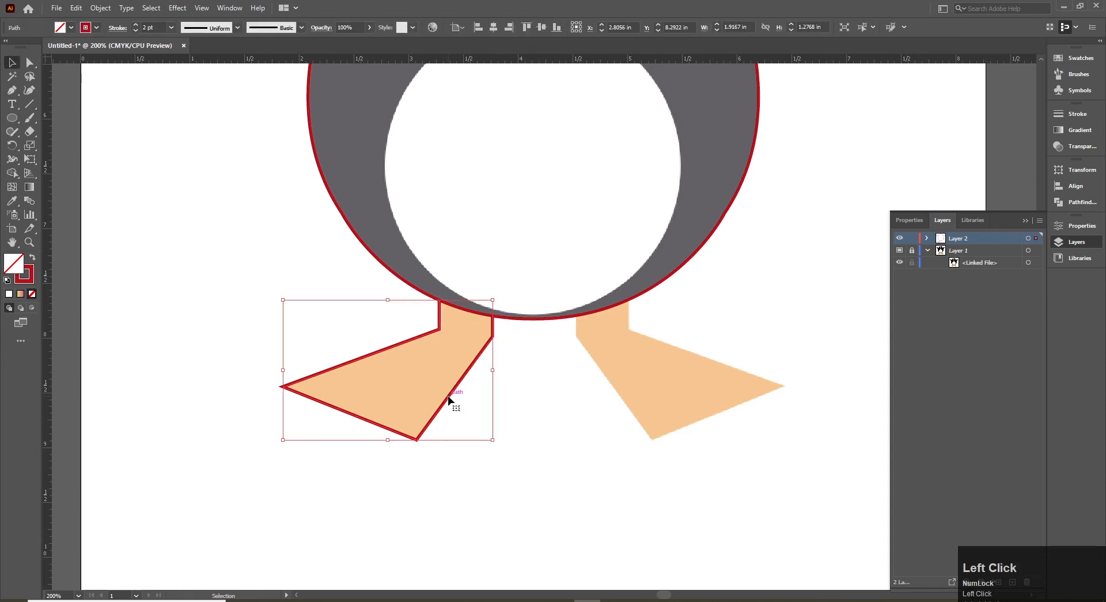
right_click(449, 399)
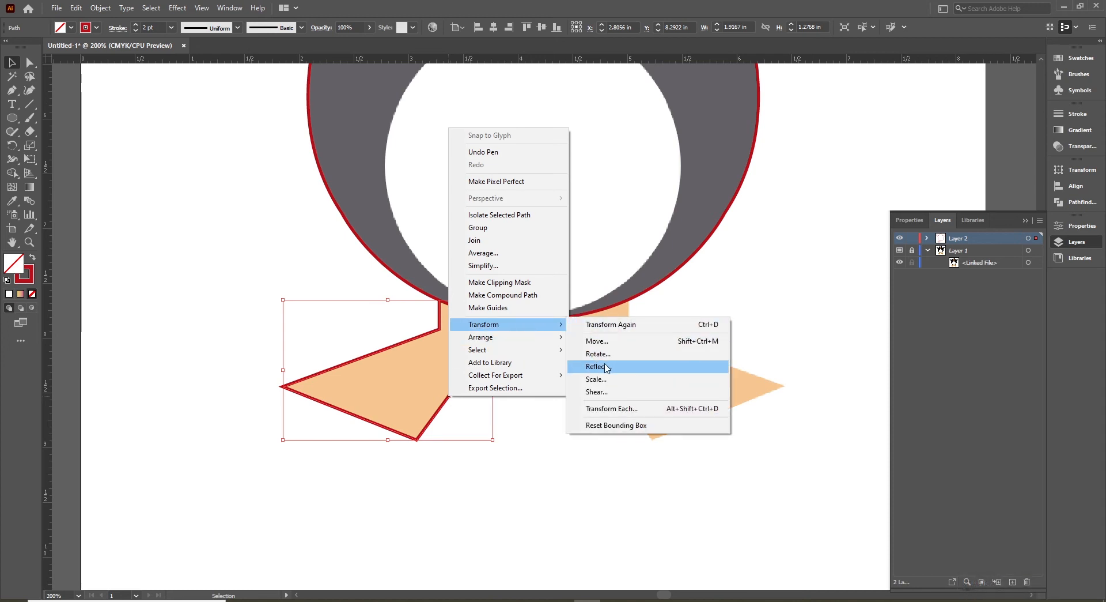
click(610, 365)
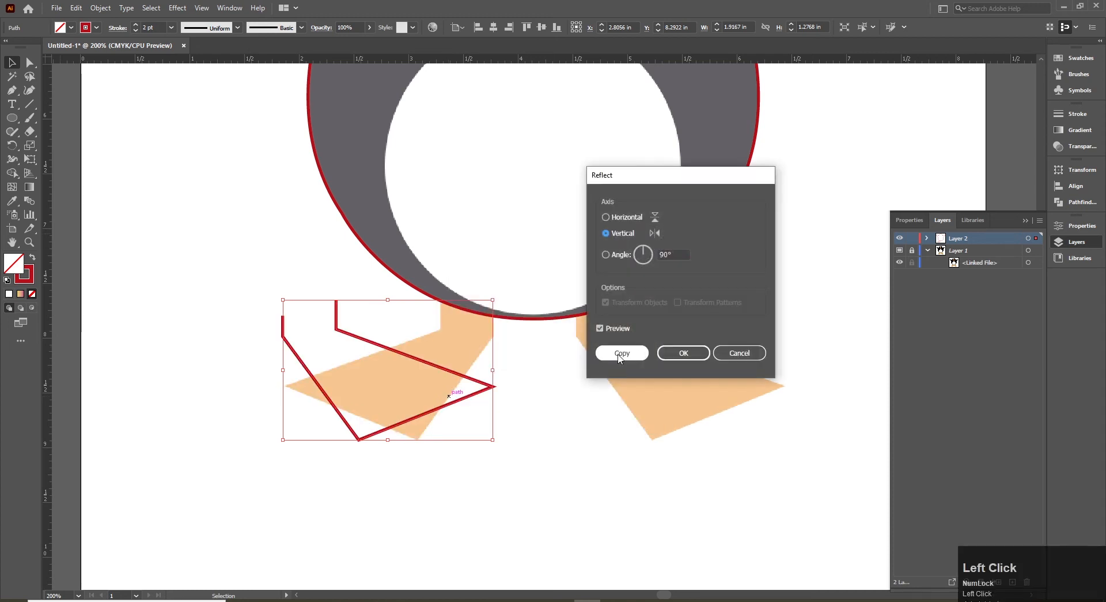
click(620, 354)
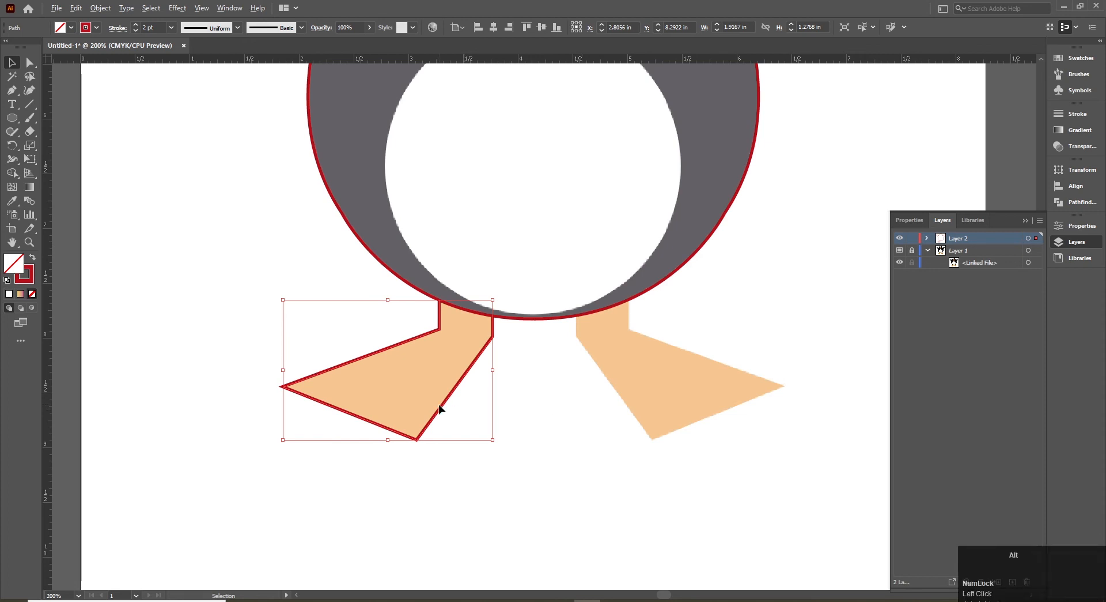
Try copying the left foot outline about 2.29 in and moving it about 1.97 in towards the right foot, undoing each attempt
drag(441, 414, 686, 406)
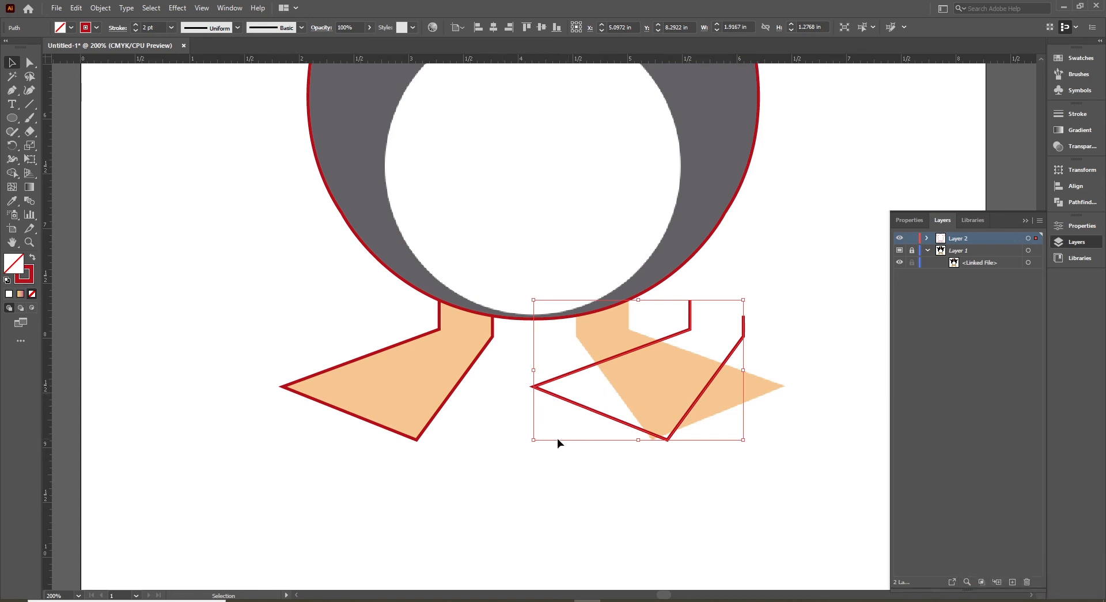
key(ctrl+z)
click(576, 403)
drag(444, 401, 661, 403)
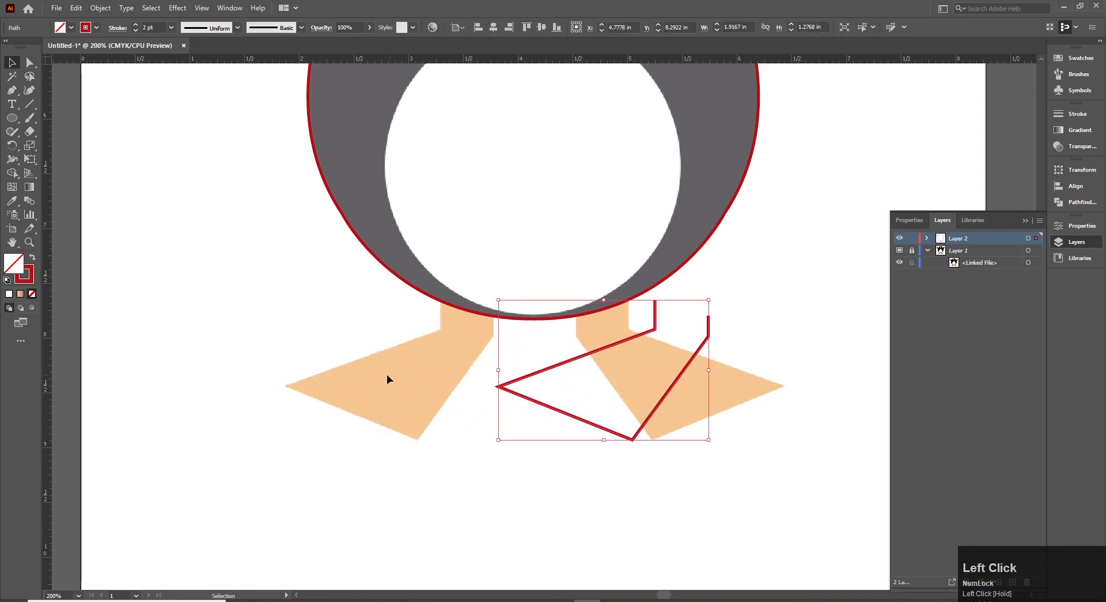
key(ctrl)
key(ctrl+z)
Place a copy of the left foot outline about 2.29 in horizontally over the right foot
click(488, 483)
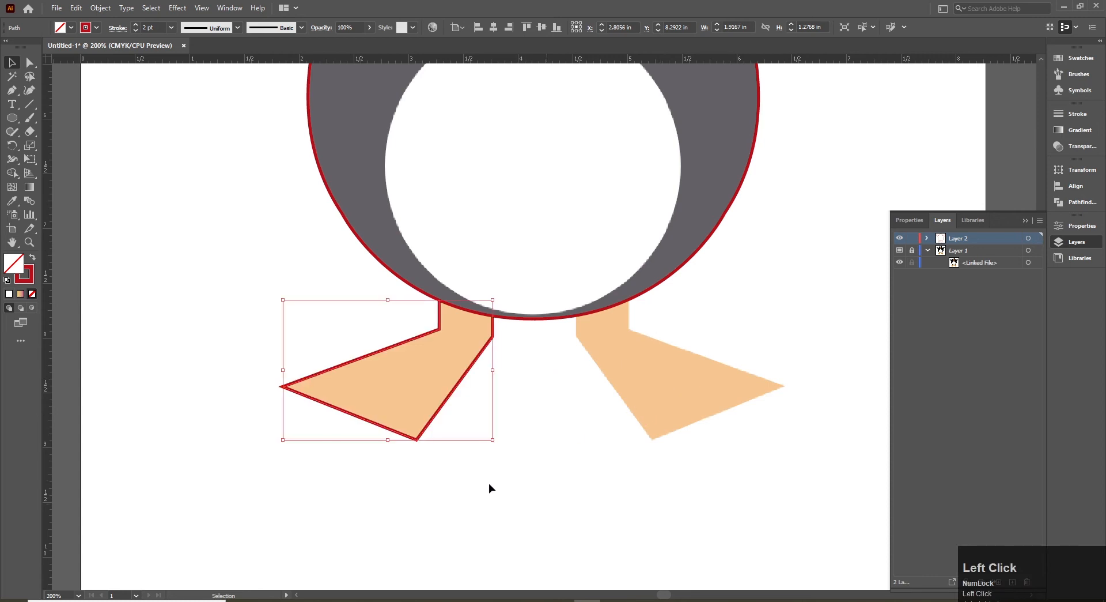
drag(431, 427, 681, 426)
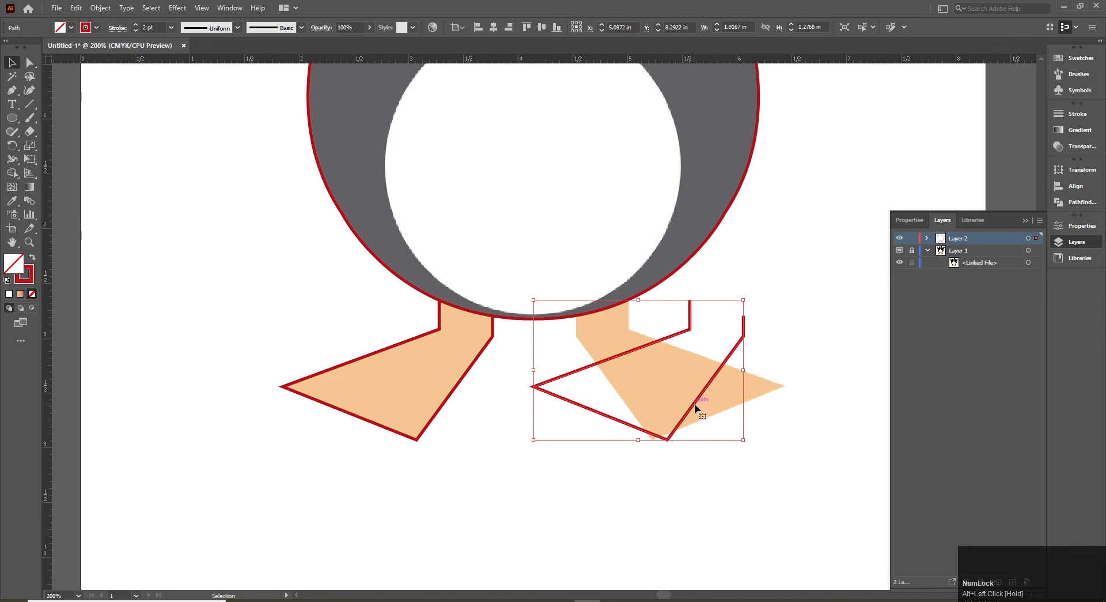
Reflect the copied foot outline over the right foot across the vertical axis
right_click(695, 407)
click(770, 334)
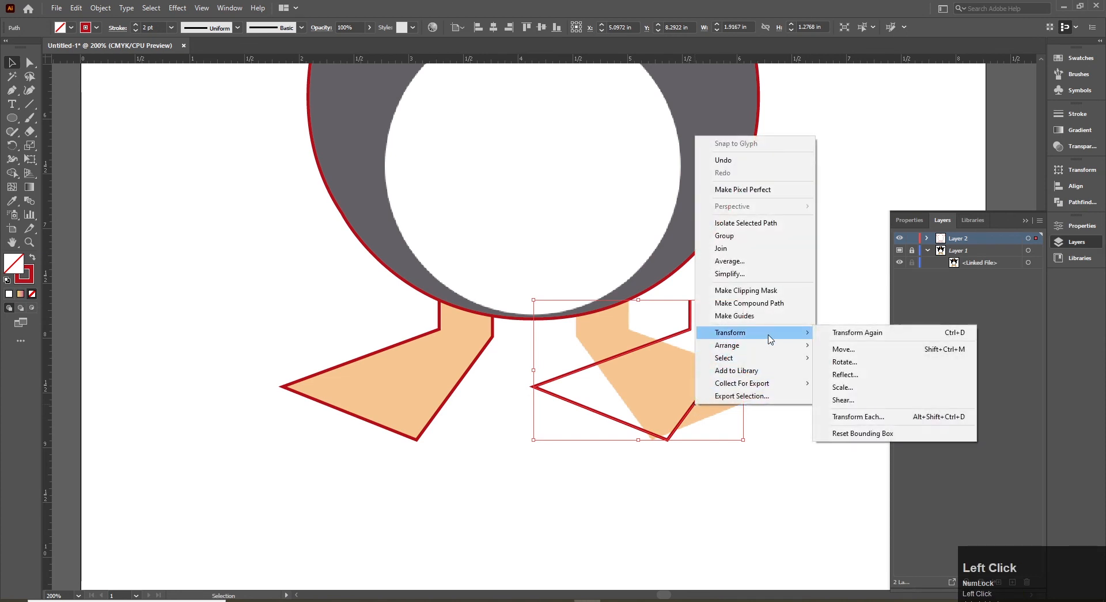
click(846, 375)
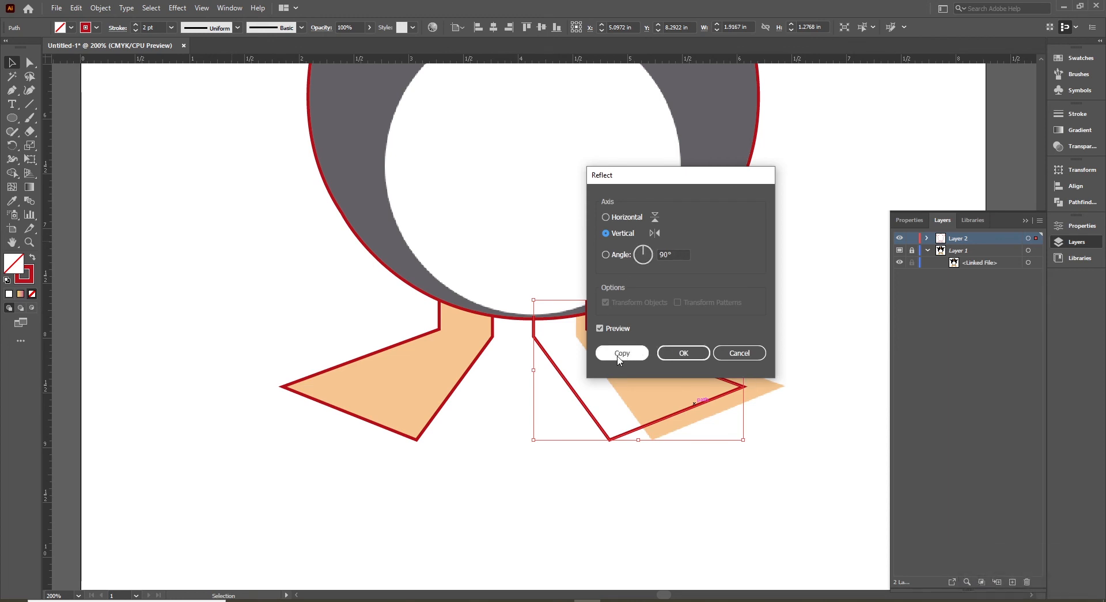
click(683, 354)
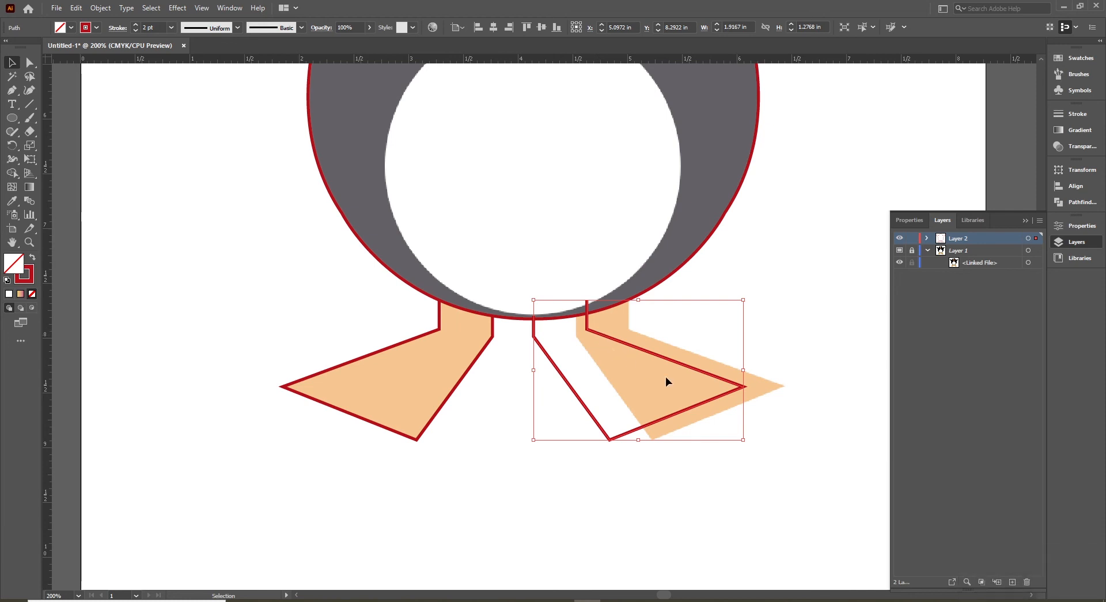
click(814, 364)
Move the reflected foot outline about 0.39 in horizontally outward so it fits over the template's right foot
ctrl+click(587, 365)
ctrl+click(629, 372)
drag(603, 375, 485, 465)
drag(375, 312, 459, 309)
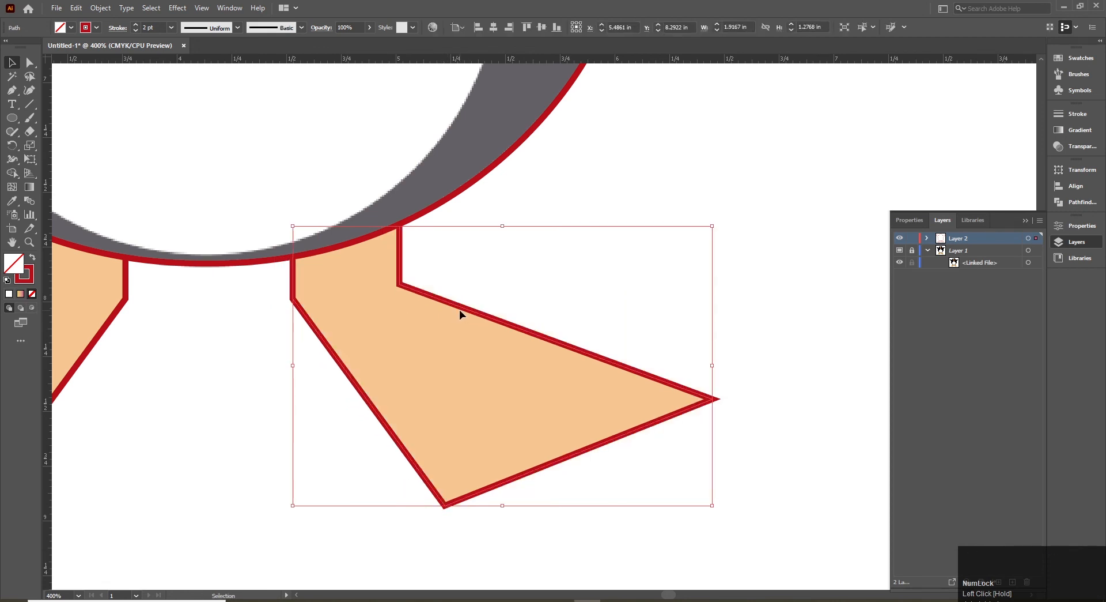
click(584, 205)
Draw an unfilled circle about 2.72 in across around the penguin's white belly with the Ellipse tool
ctrl+alt+click(484, 285)
ctrl+alt+click(536, 318)
ctrl+alt+click(548, 316)
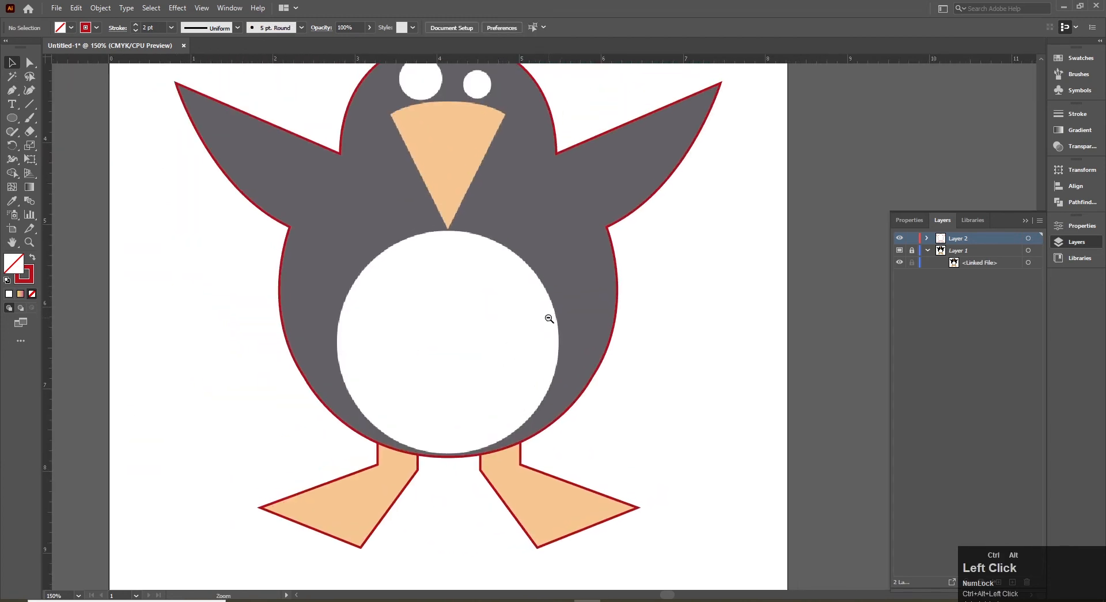
ctrl+alt+click(519, 310)
drag(12, 118, 105, 151)
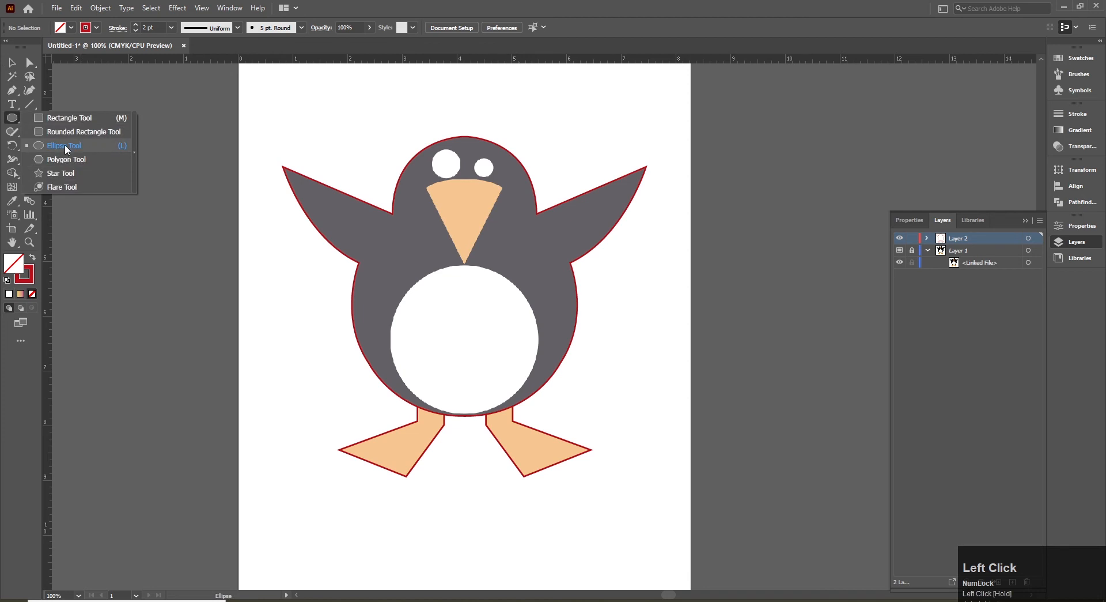
key(l)
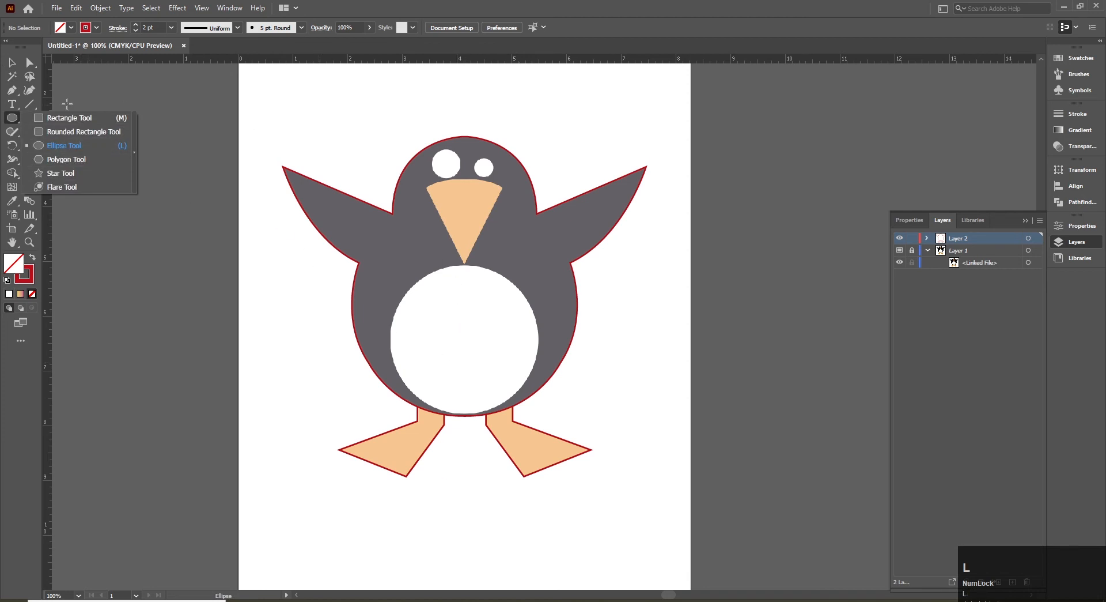
click(543, 370)
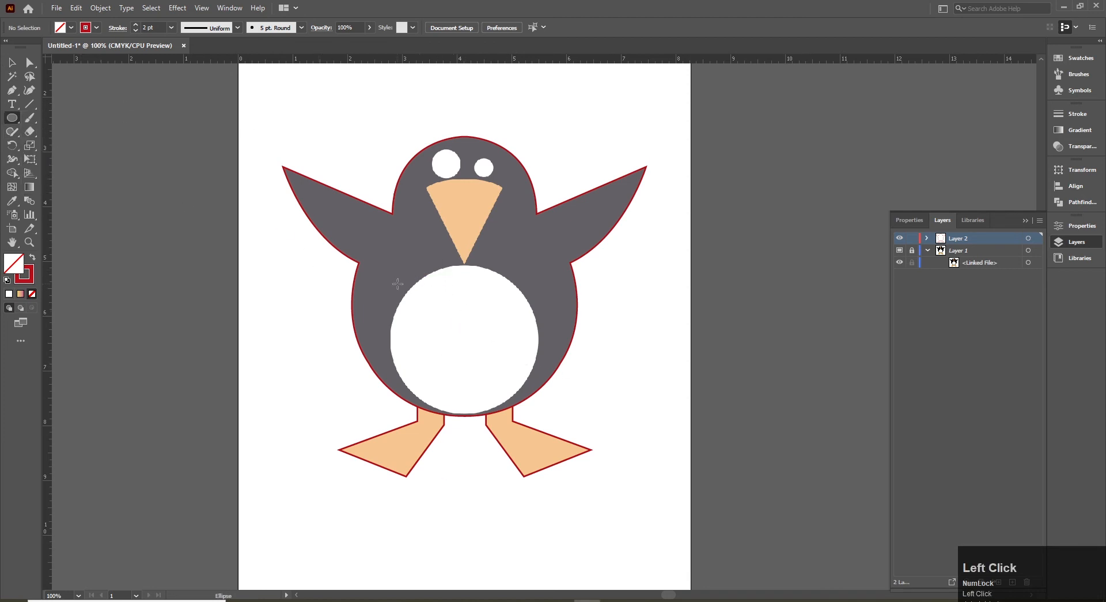
drag(392, 265, 505, 368)
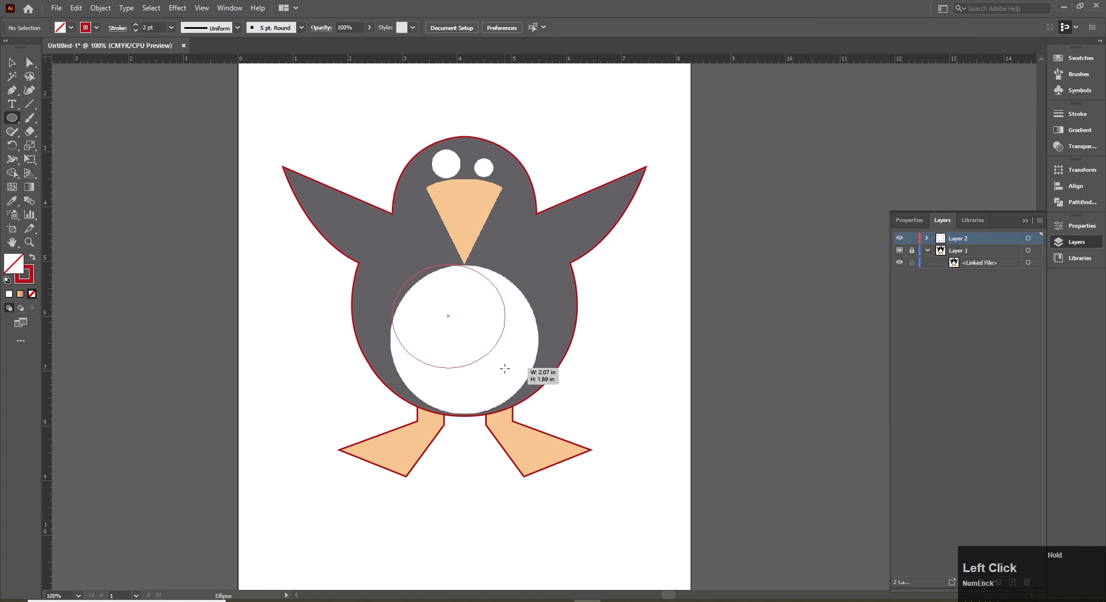
key(space)
drag(505, 368, 532, 413)
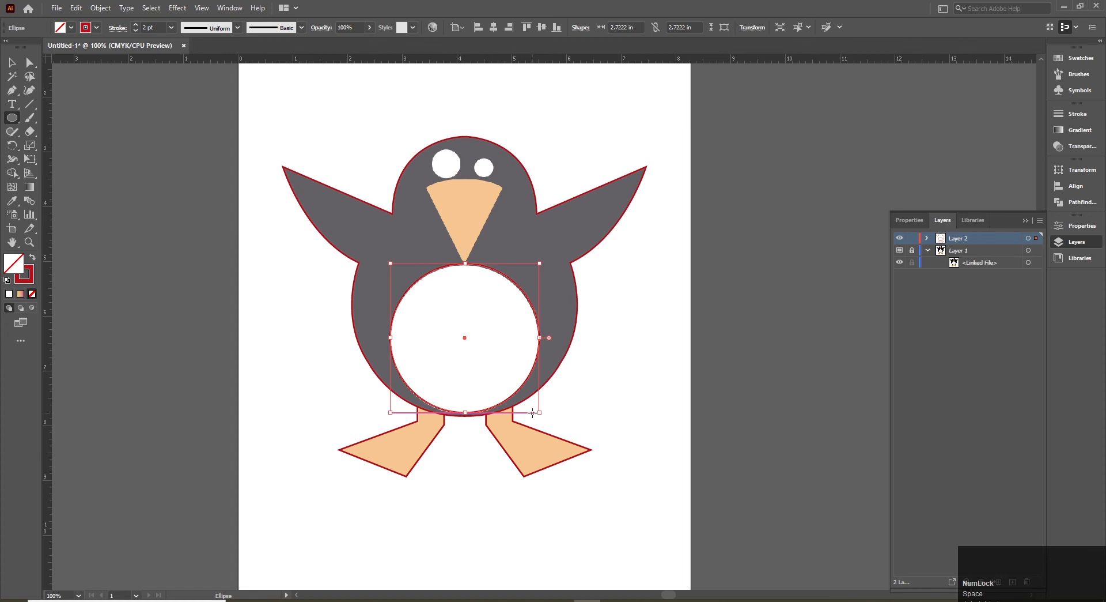
With the belly circle selected, change the alignment reference from the artboard to Align to Selection
key(v)
click(403, 380)
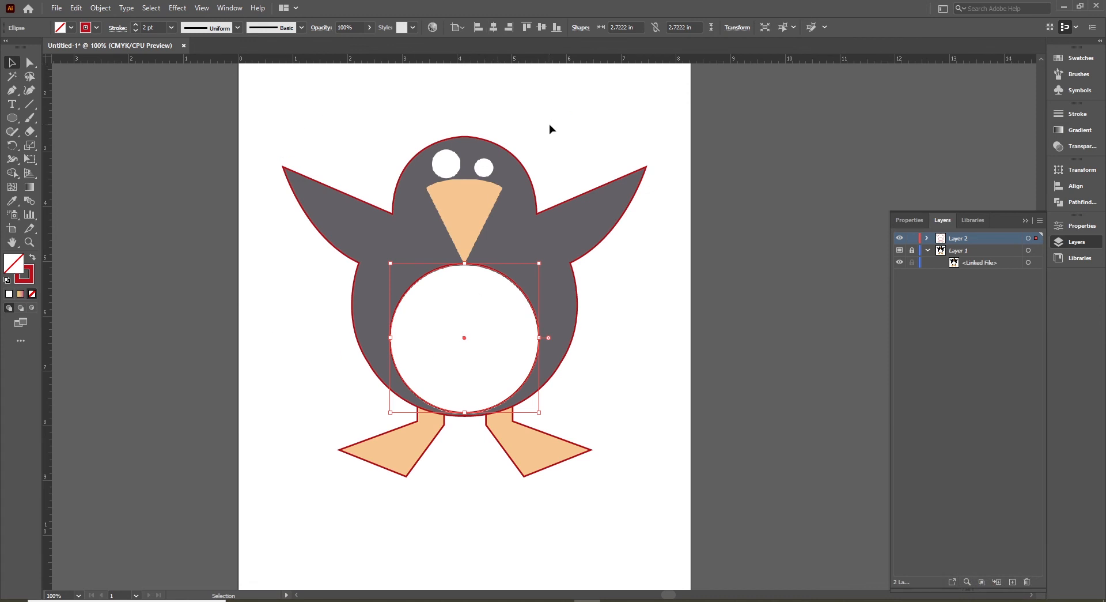
click(458, 29)
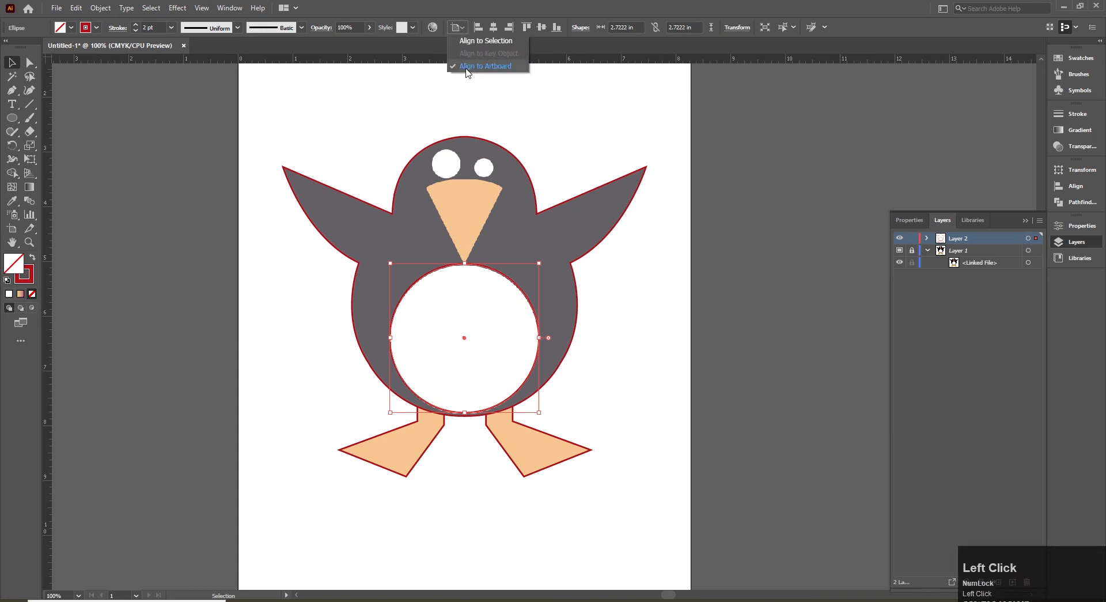
click(479, 39)
click(561, 154)
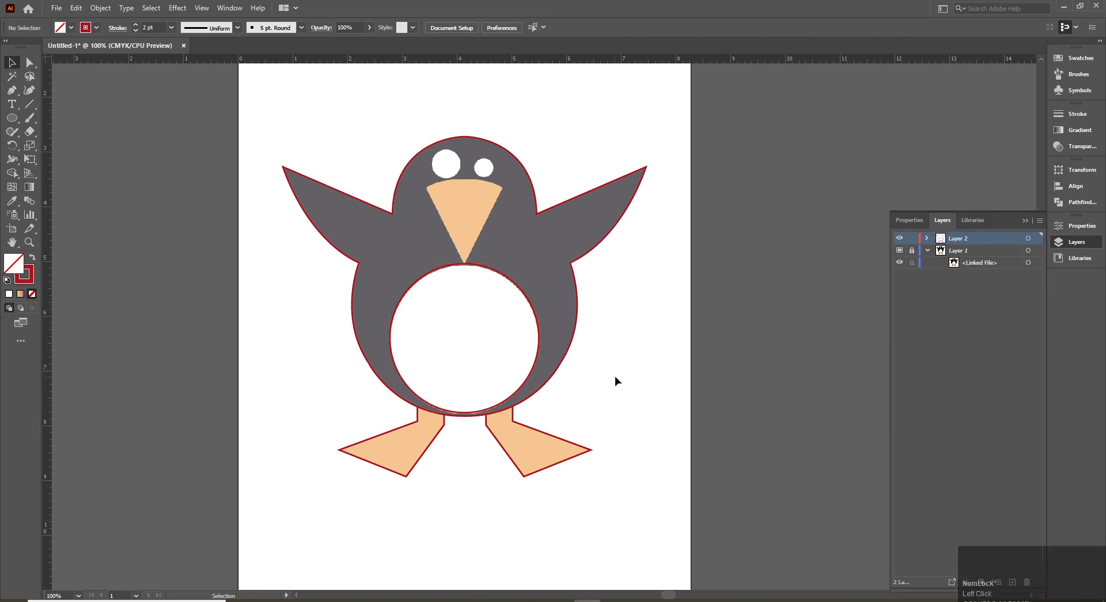
Draw a circle and a wider ellipse as demonstration shapes in the empty area above the penguin's head
drag(642, 301, 638, 358)
key(l)
drag(425, 78, 494, 147)
key(v)
click(506, 174)
key(l)
drag(500, 125, 586, 191)
key(v)
click(616, 106)
Align the circle and ellipse above the head to each other by their horizontal centres, using Align to Selection
drag(616, 107, 371, 148)
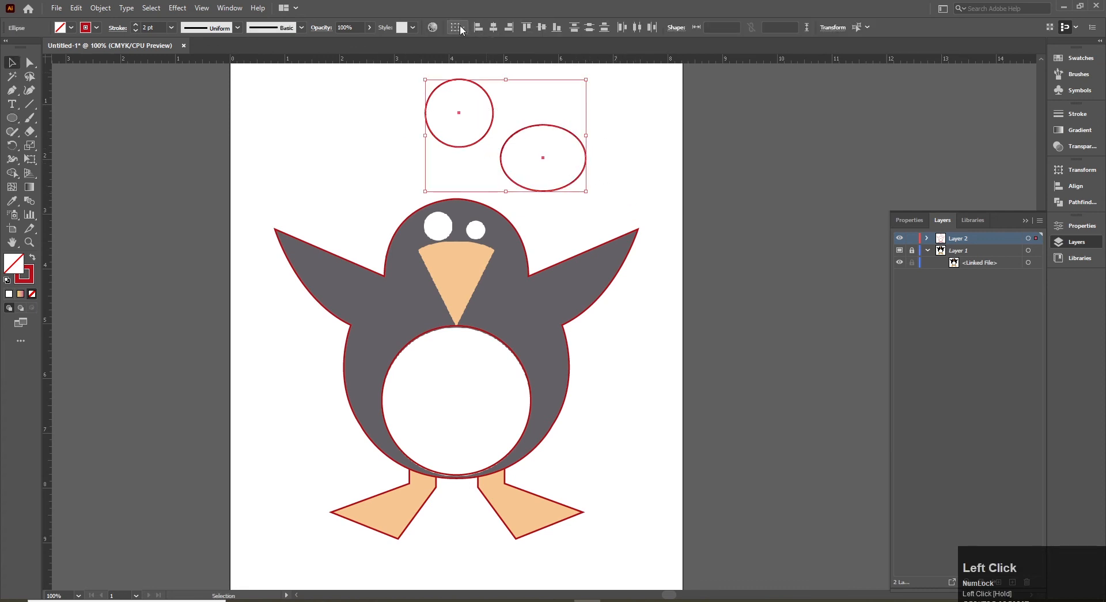
click(460, 27)
click(465, 43)
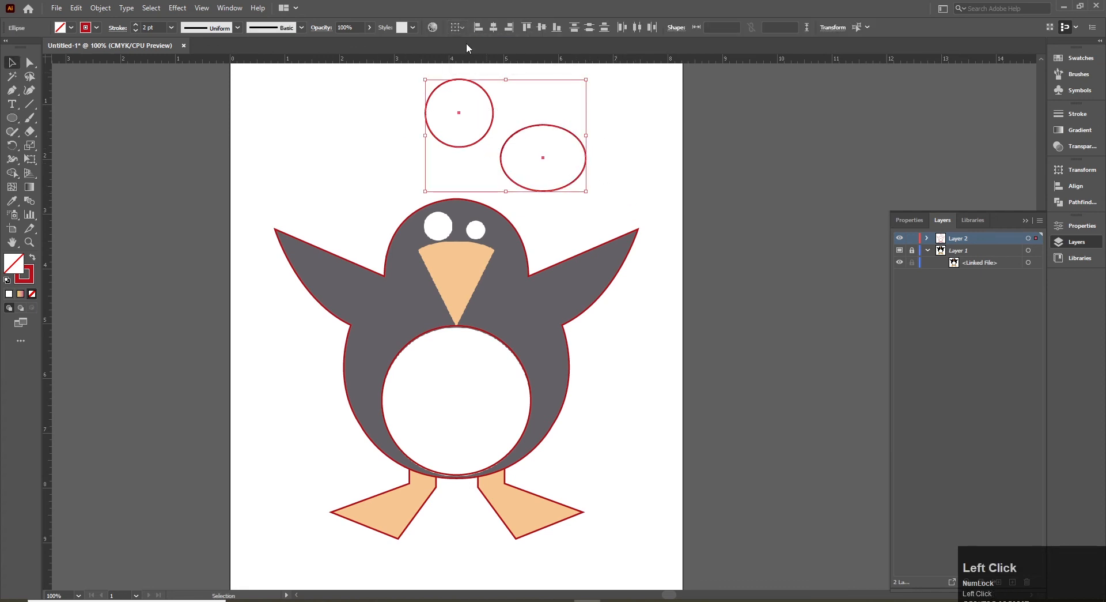
click(494, 28)
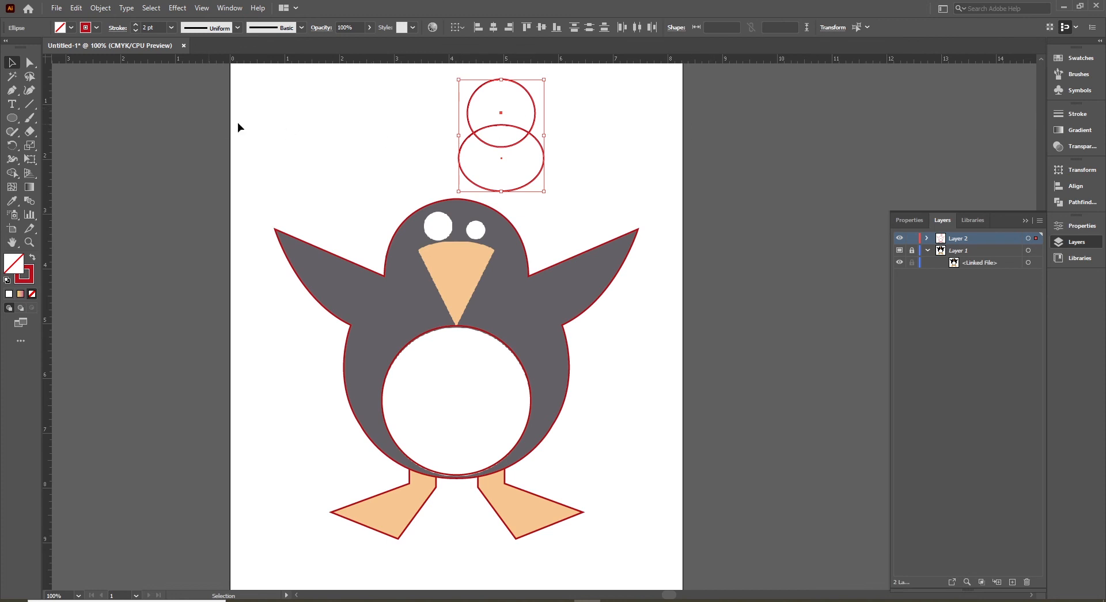
click(613, 148)
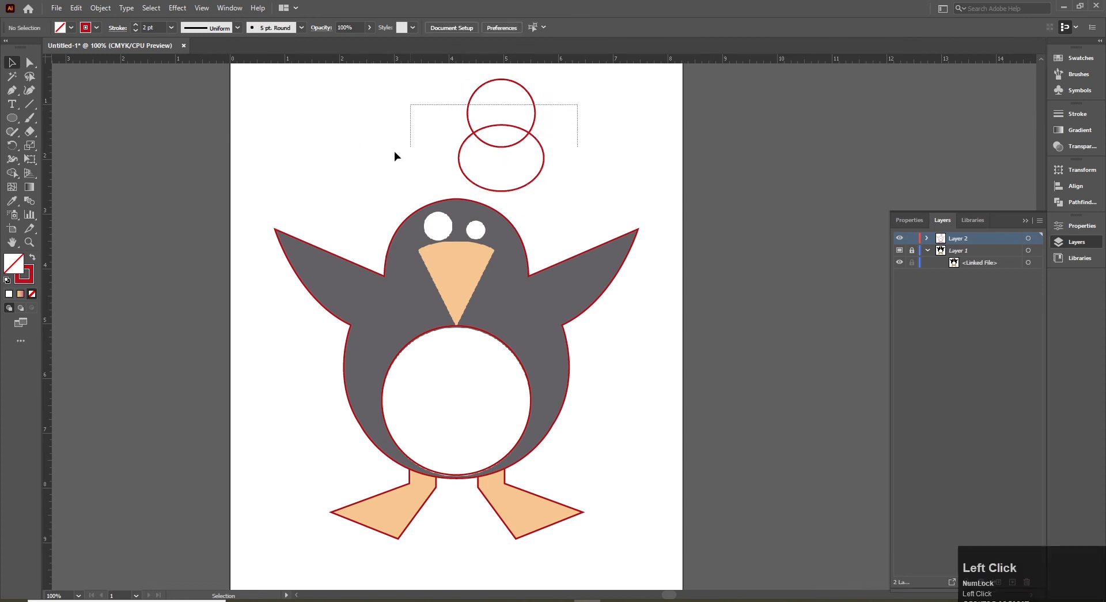
Centre the circle and ellipse above the head horizontally on the page using Align to Artboard
drag(432, 149, 435, 154)
click(457, 29)
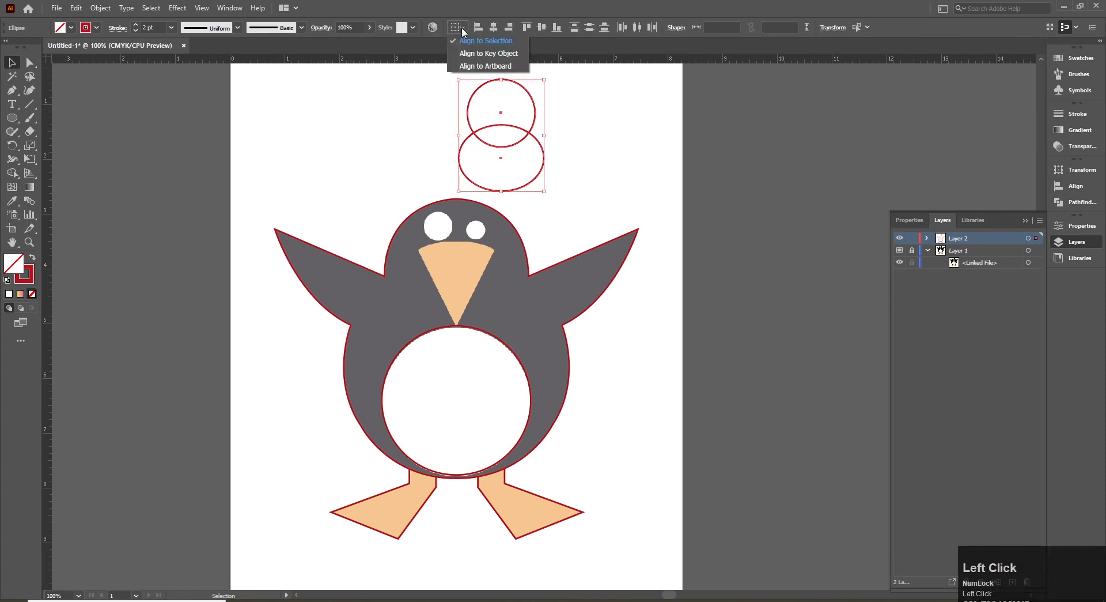
click(483, 67)
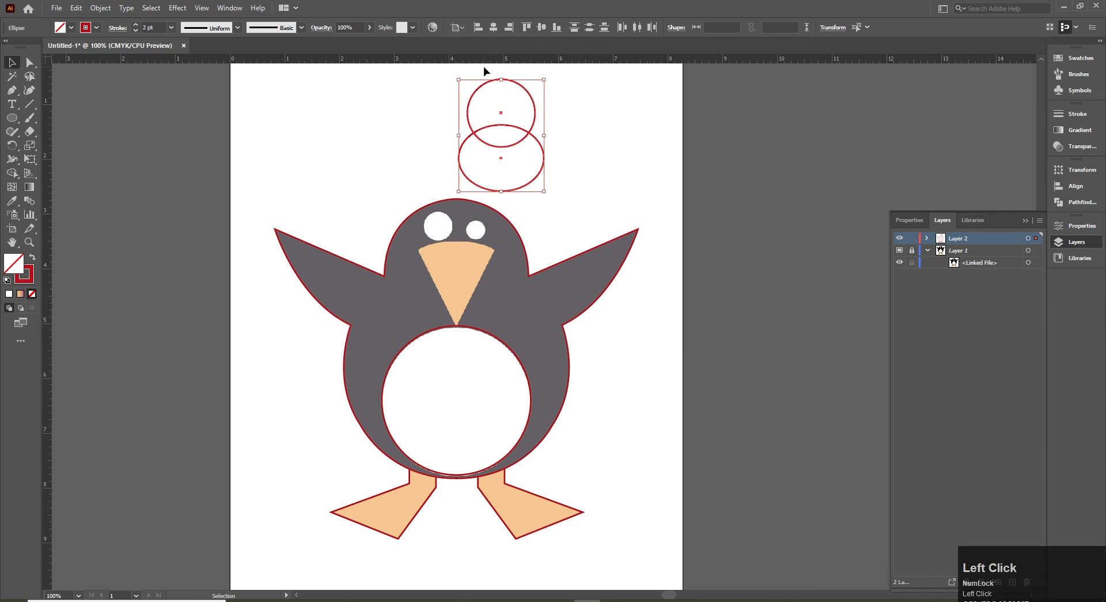
click(496, 27)
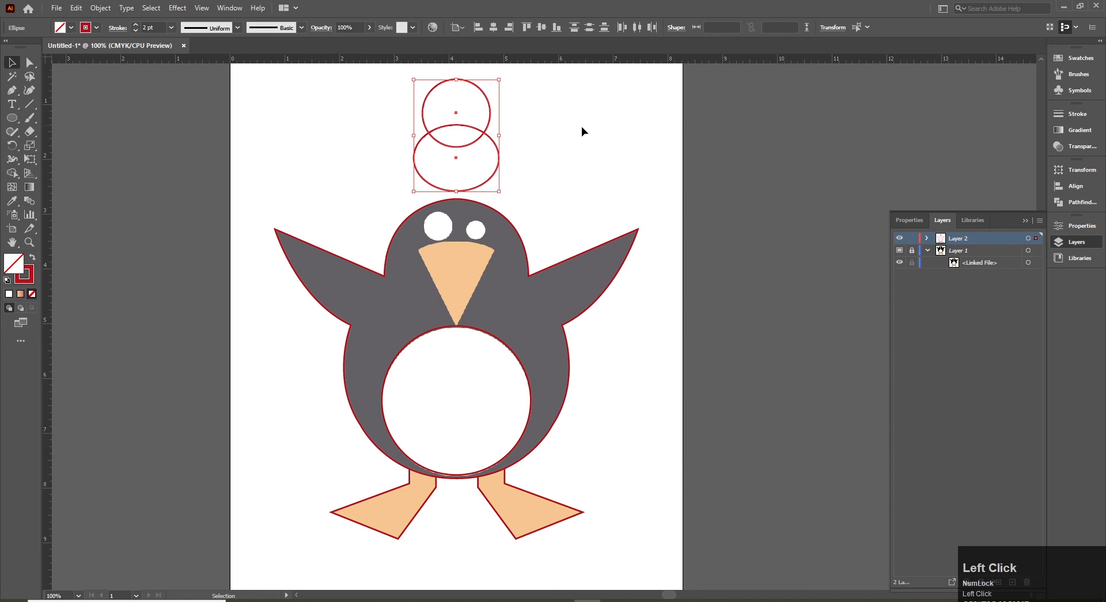
Delete the two demonstration shapes above the penguin's head
click(559, 151)
drag(496, 106, 361, 168)
key(Delete)
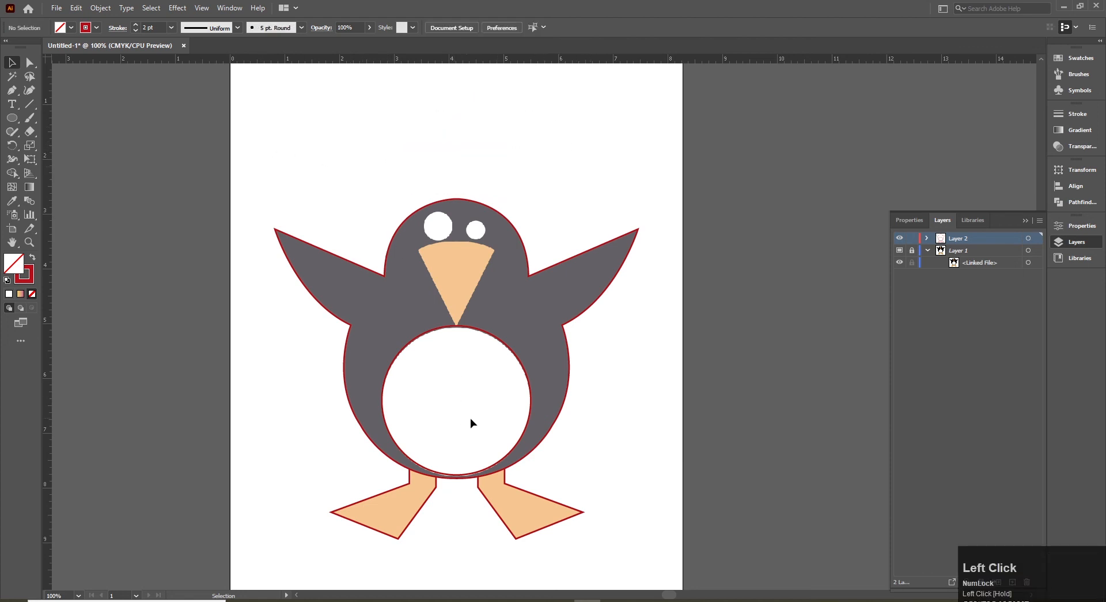
Centre the belly circle horizontally on the artboard with Horizontal Align Center
click(490, 336)
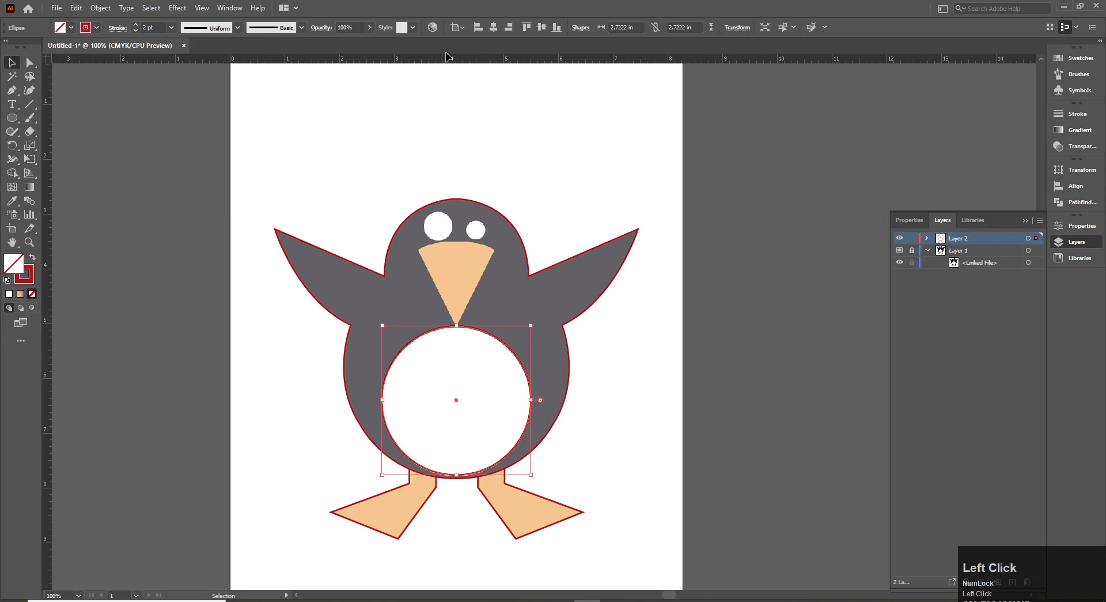
click(457, 27)
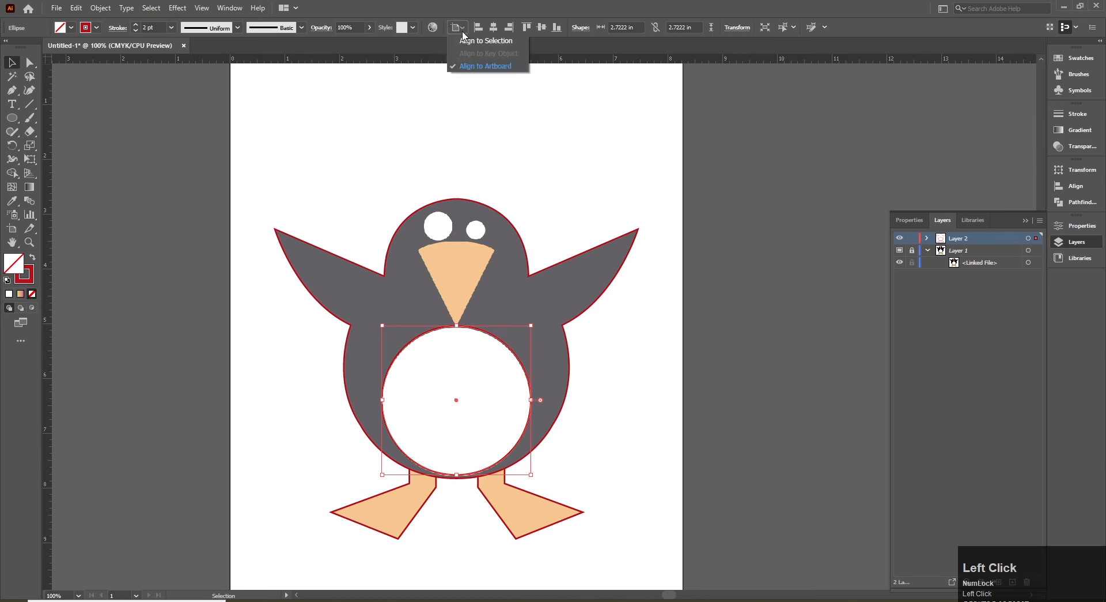
click(490, 28)
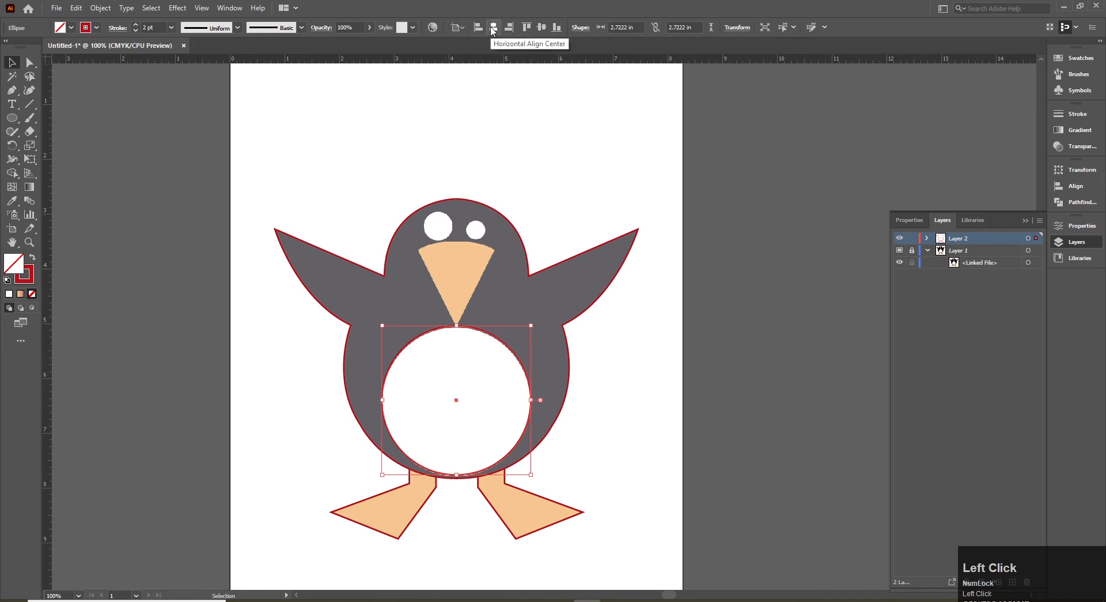
click(545, 156)
Draw an unfilled circle around the penguin's larger white eye on the left with the Ellipse tool
ctrl+click(484, 276)
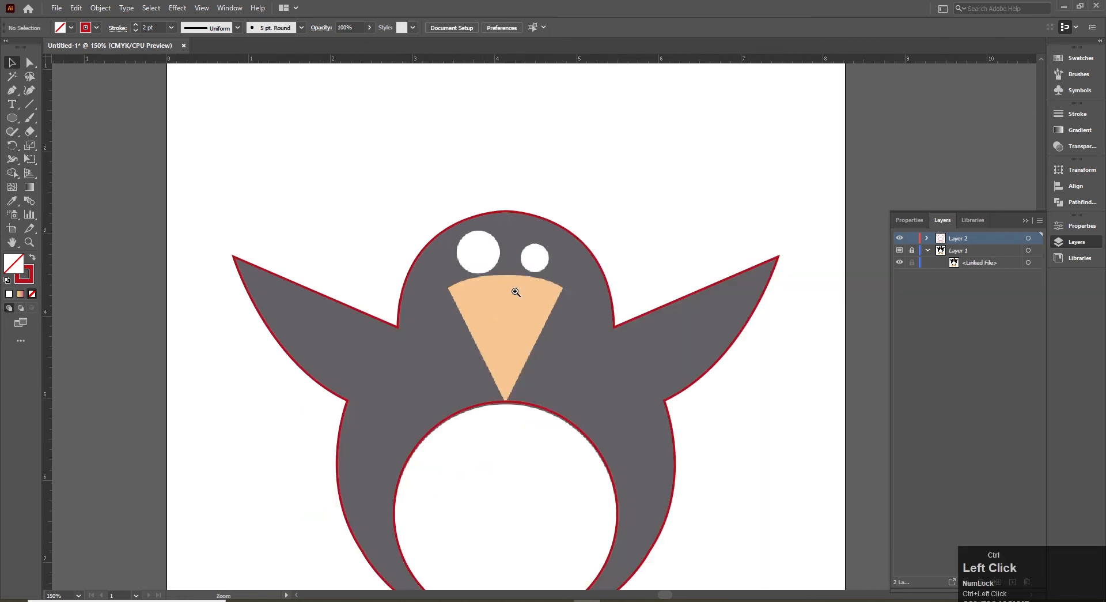
ctrl+click(516, 293)
key(space)
drag(540, 311, 402, 286)
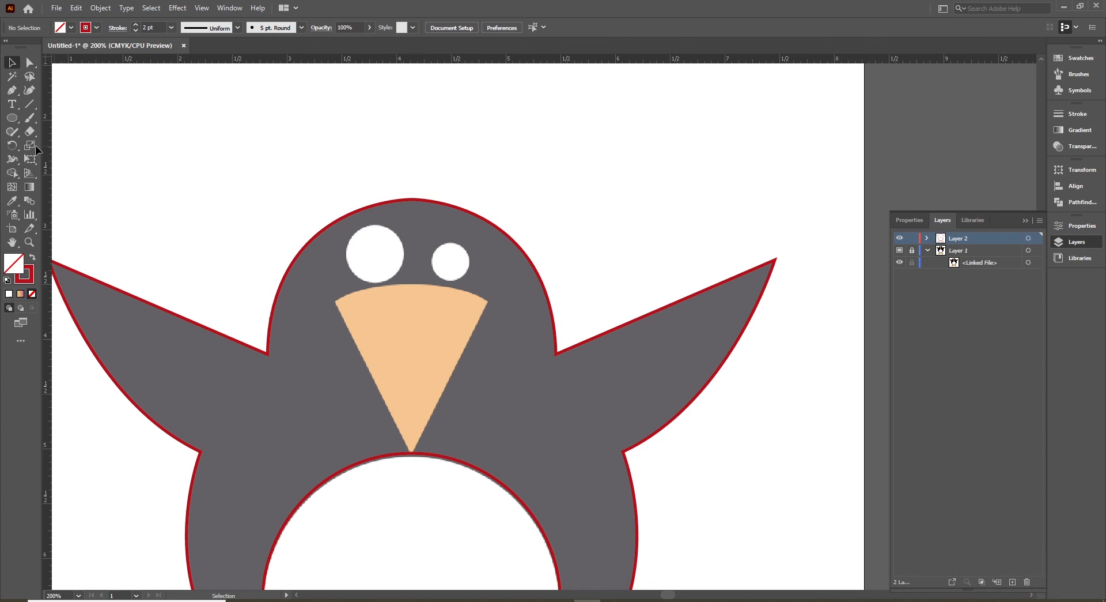
key(l)
drag(354, 219, 394, 281)
key(v)
click(465, 285)
Draw an unfilled circle around the smaller white eye on the right with the Ellipse tool
key(l)
drag(431, 238, 464, 280)
key(v)
click(549, 268)
Nudge the two eye circles so they sit precisely over the template's white eyes
ctrl+click(444, 311)
ctrl+click(526, 307)
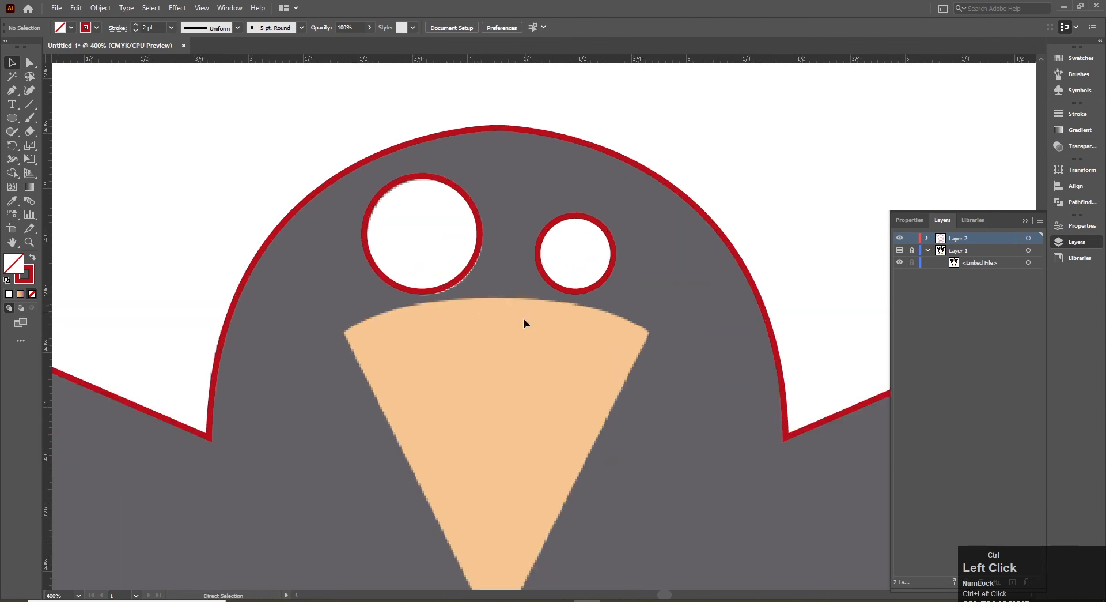
drag(466, 293, 406, 293)
ctrl+click(533, 275)
drag(508, 283, 548, 283)
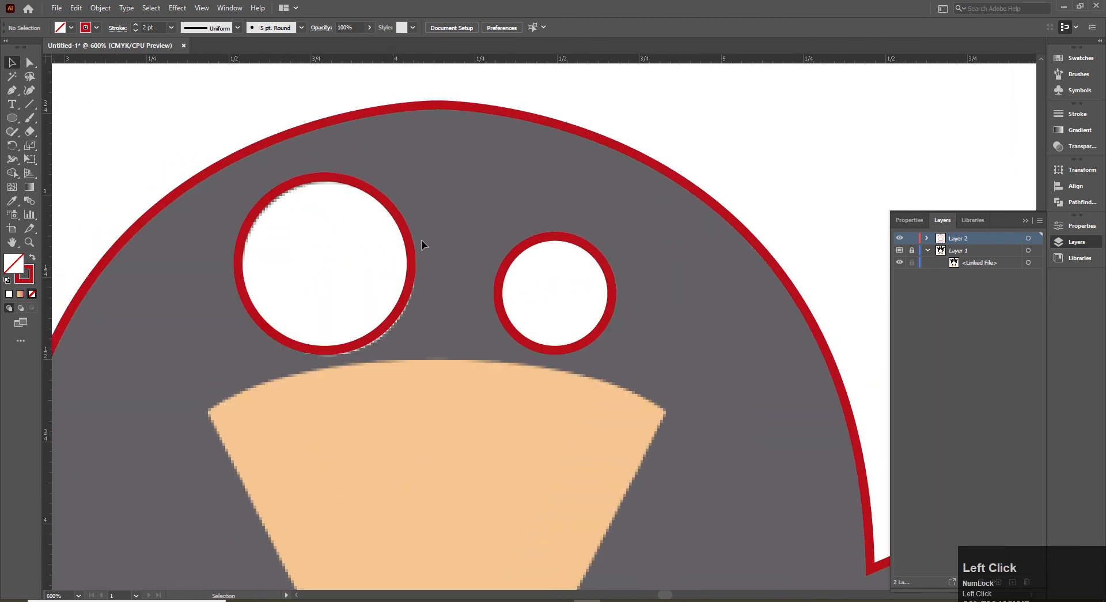
drag(411, 241, 408, 244)
click(778, 115)
mouse_move(603, 262)
mouse_down()
mouse_move(715, 260)
mouse_move(600, 262)
mouse_up()
click(740, 155)
Trace the beak with the Pen tool, using straight sides down to the tip and closing the path with a curved upper edge
ctrl+alt+click(542, 371)
ctrl+alt+click(543, 371)
ctrl+alt+click(542, 371)
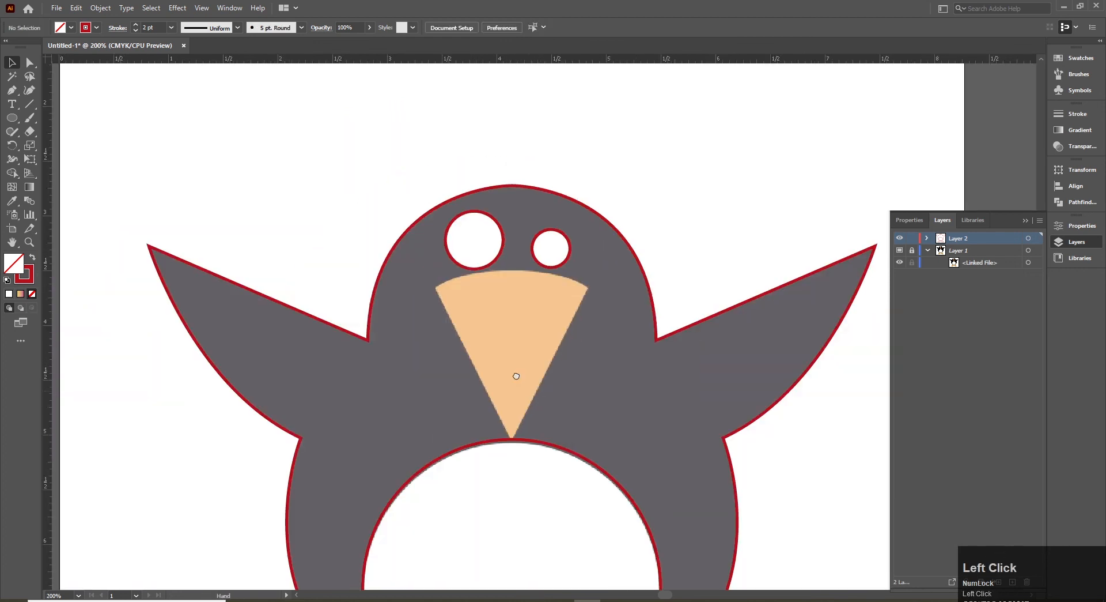
drag(516, 376, 393, 287)
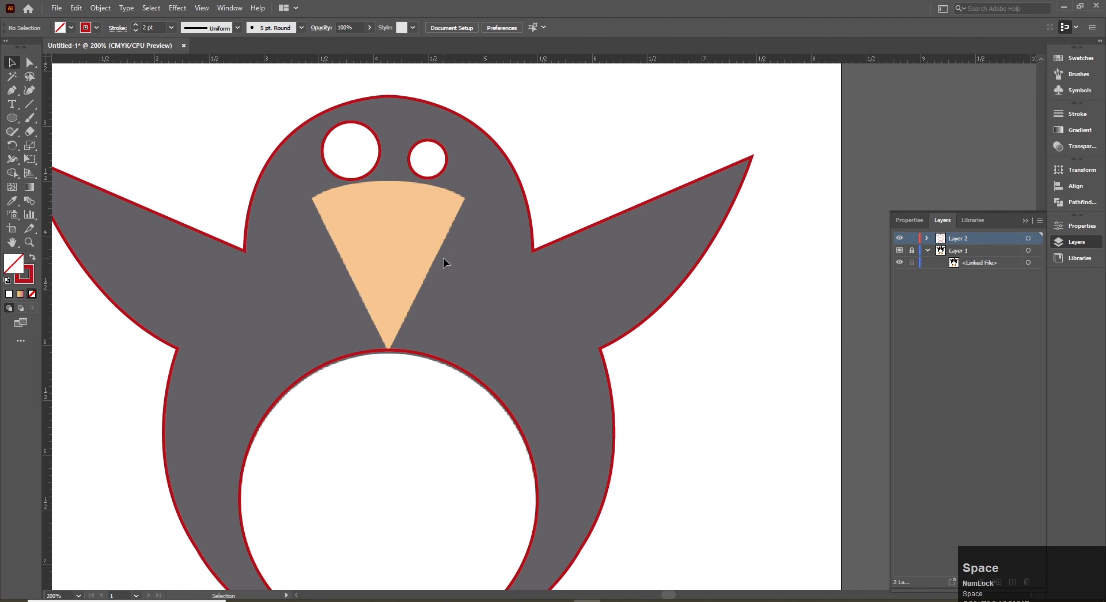
key(p)
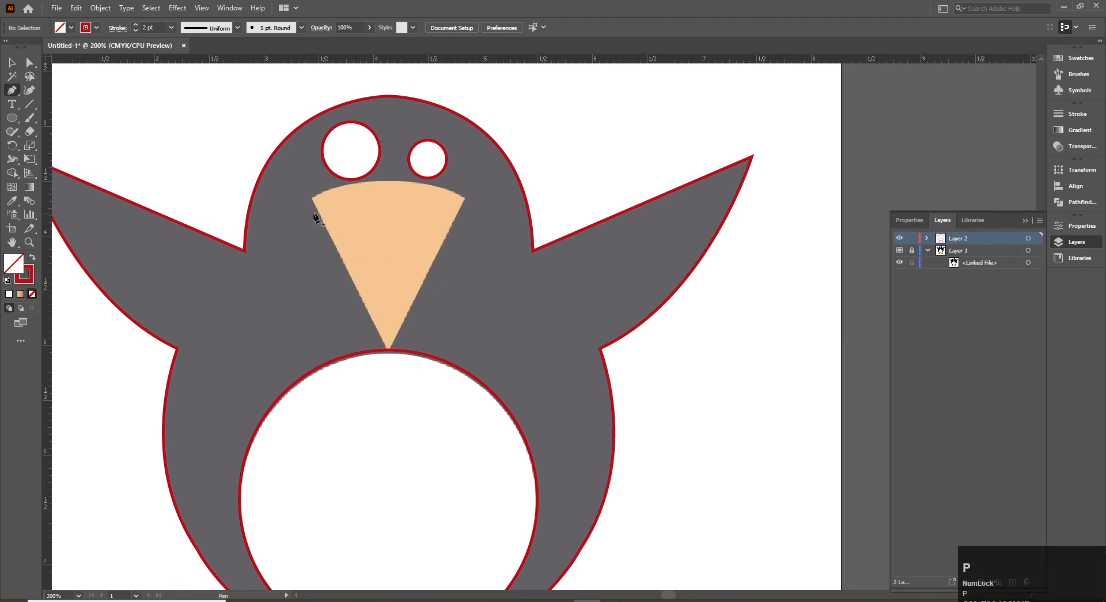
click(311, 197)
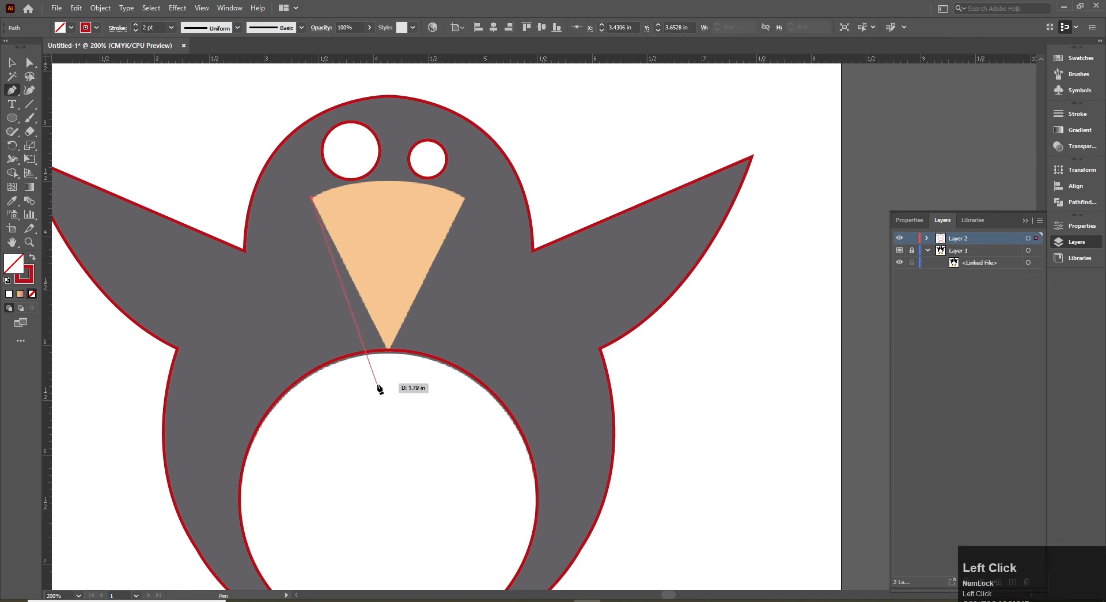
click(389, 350)
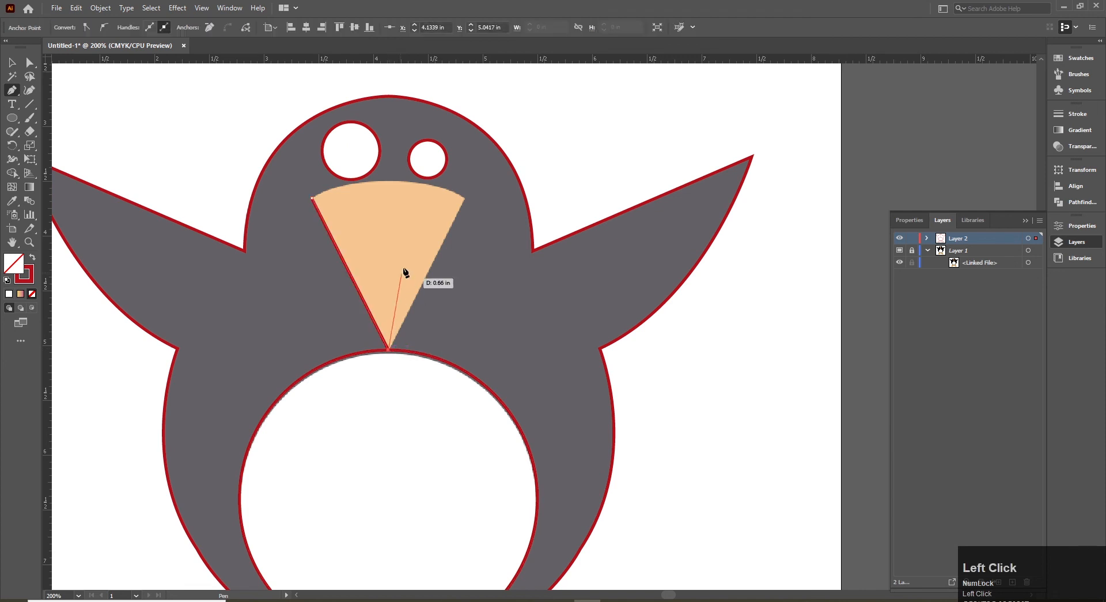
click(464, 197)
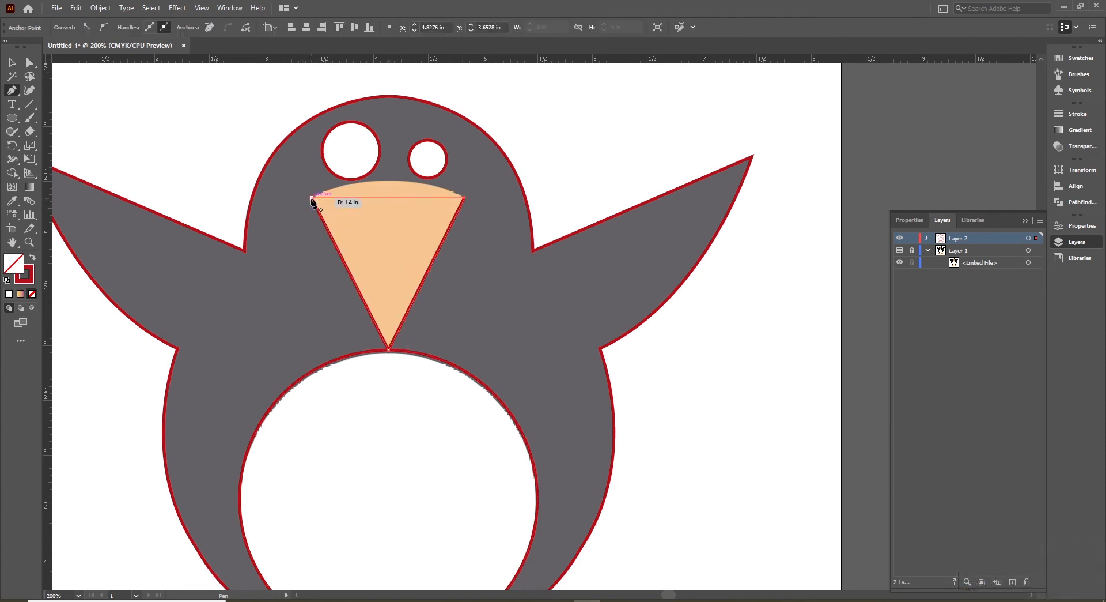
drag(312, 199, 230, 238)
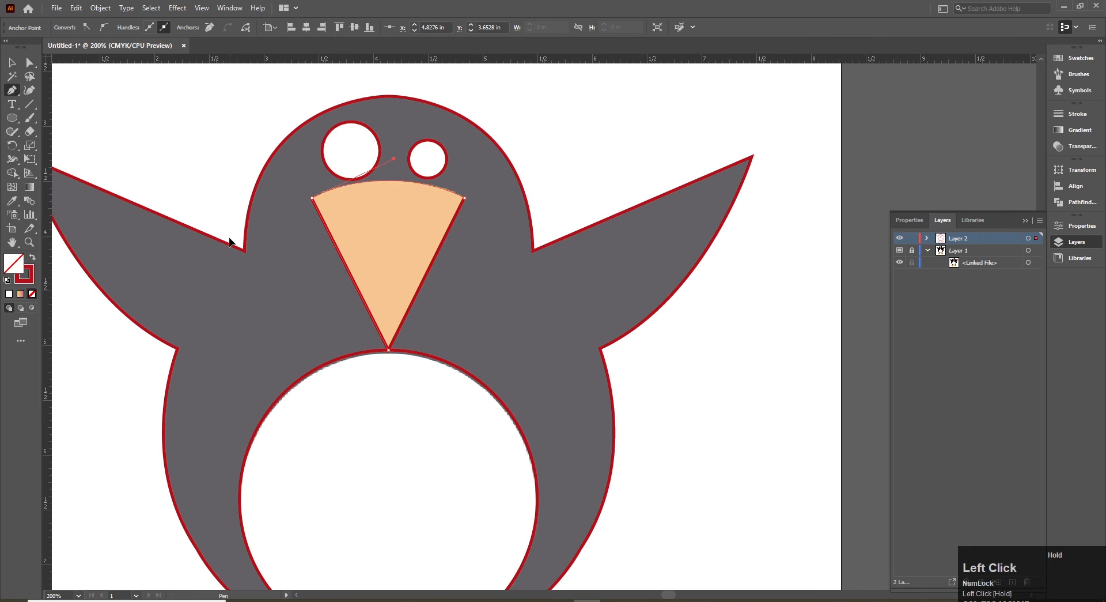
Finish shaping the beak path's curved upper edge to follow the template, and deselect the closed path
drag(229, 241, 229, 241)
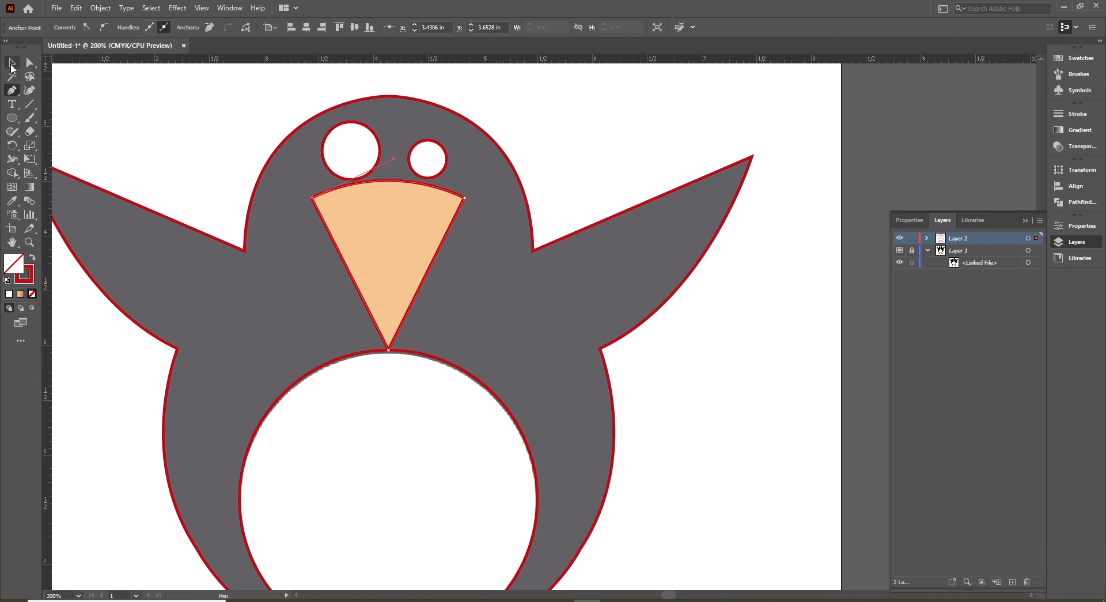
click(12, 64)
click(605, 169)
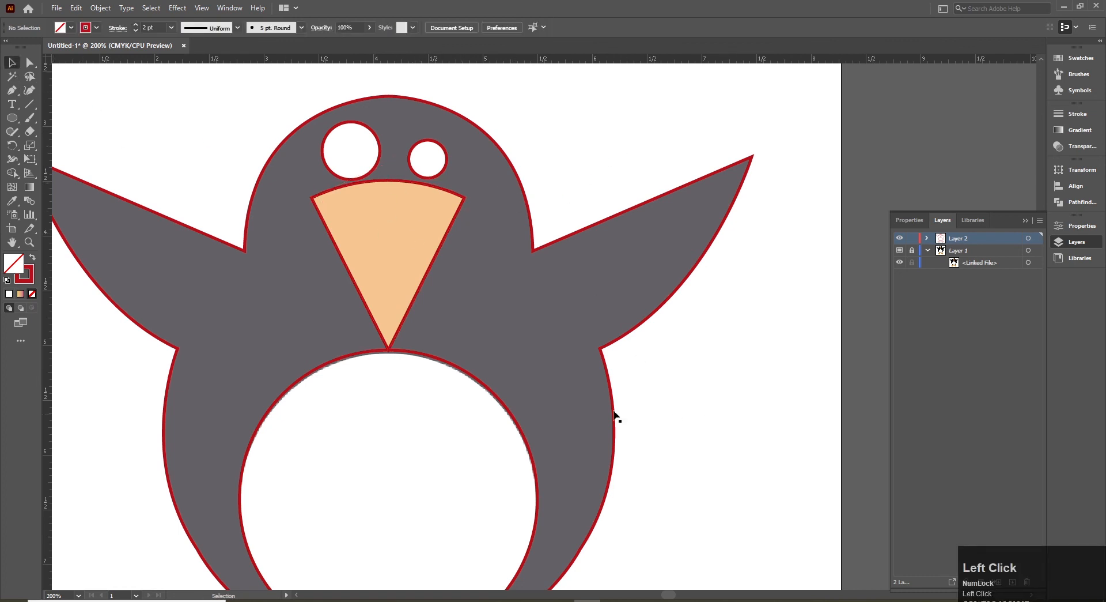
Move the belly circle slightly down so it lines up with the template's white belly, and deselect it
ctrl+alt+click(625, 377)
drag(603, 370, 642, 329)
drag(615, 459, 623, 391)
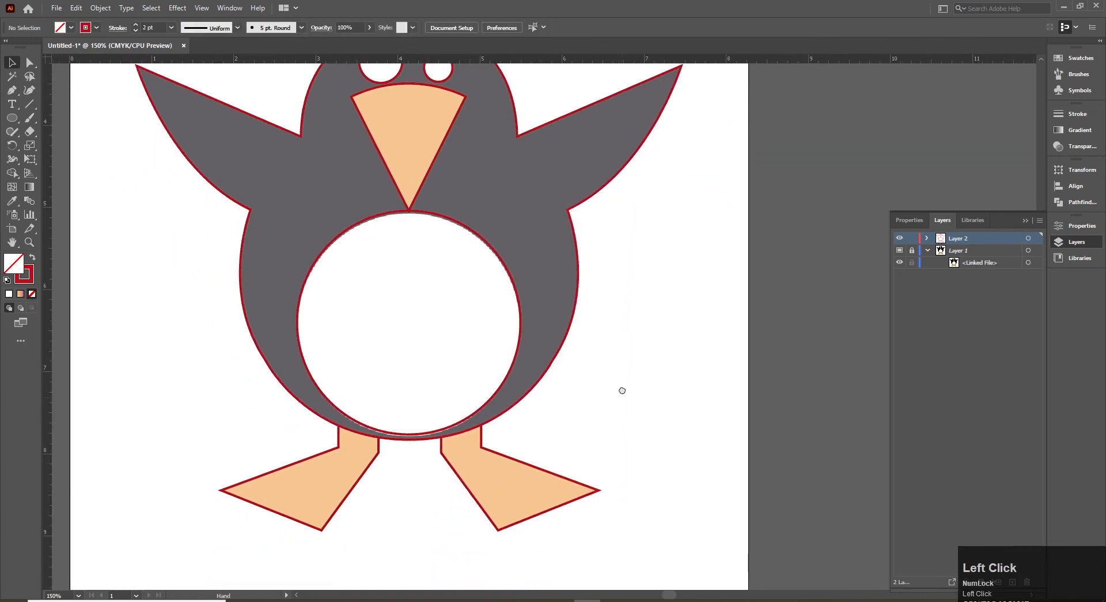
ctrl+click(441, 245)
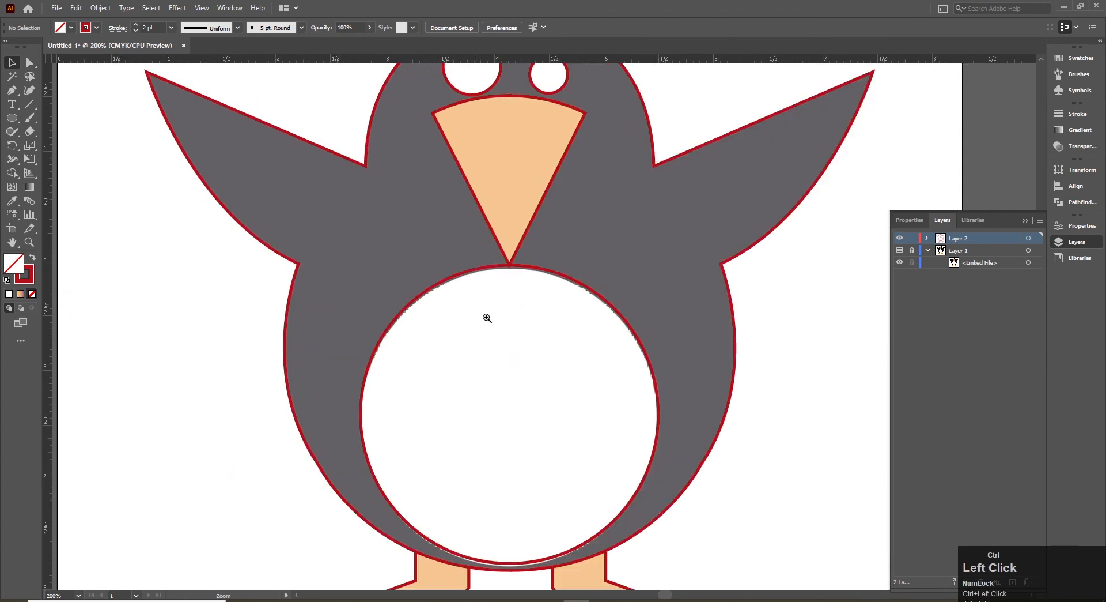
ctrl+click(543, 355)
drag(543, 355, 471, 277)
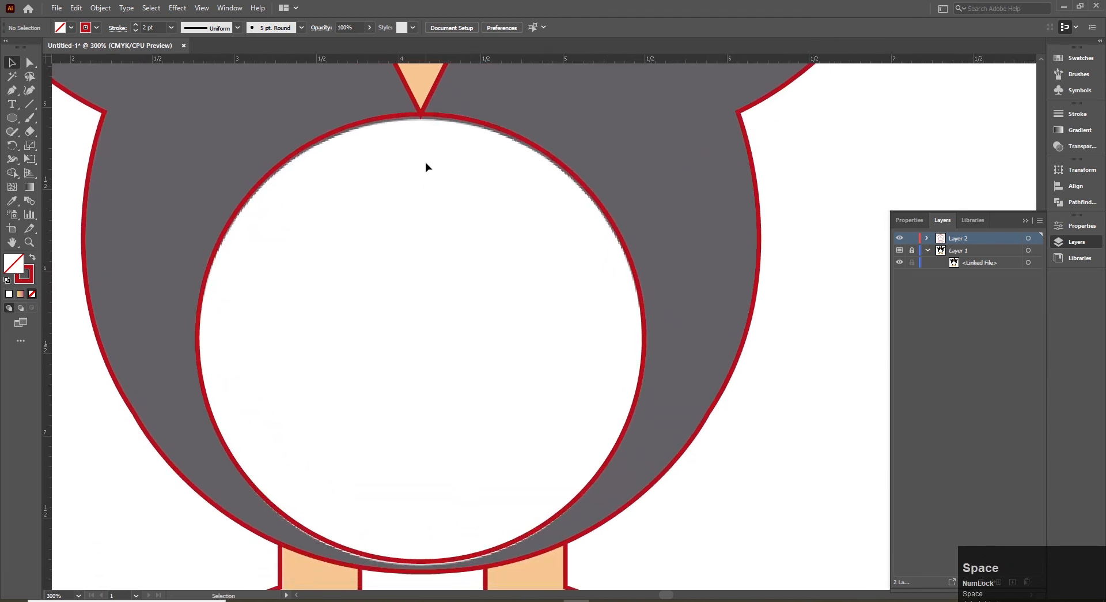
click(448, 120)
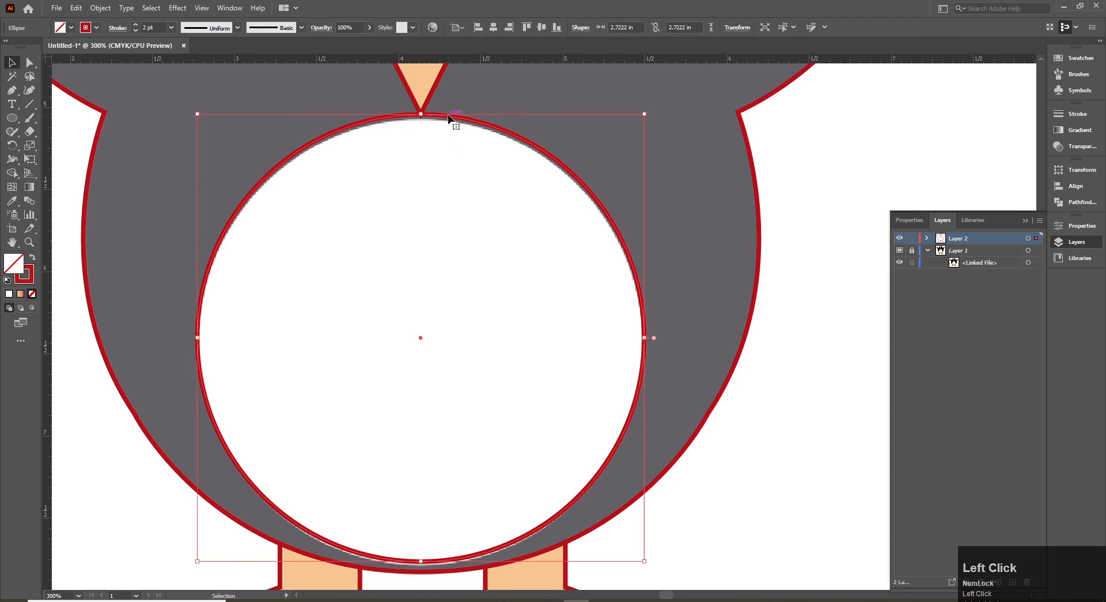
drag(451, 119, 452, 125)
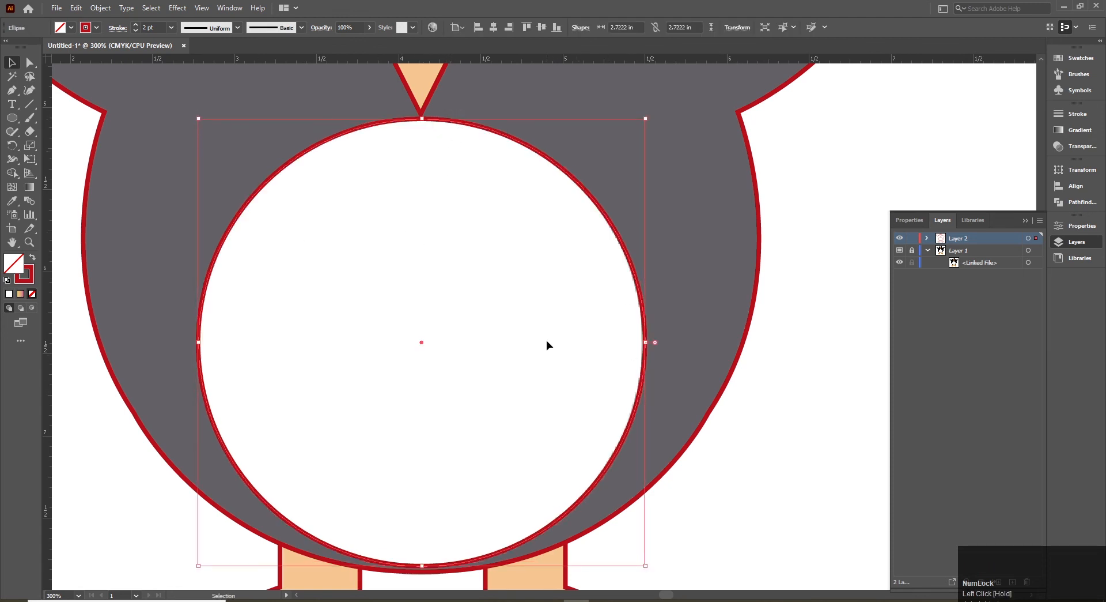
ctrl+alt+click(552, 320)
ctrl+alt+click(552, 320)
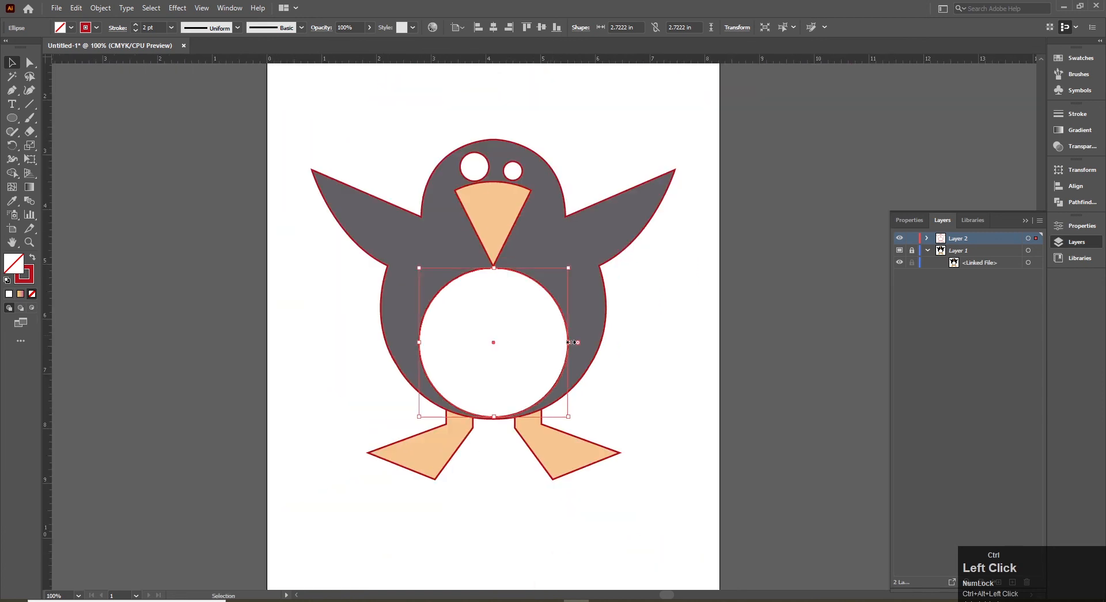
ctrl+click(773, 375)
key(ctrl+0)
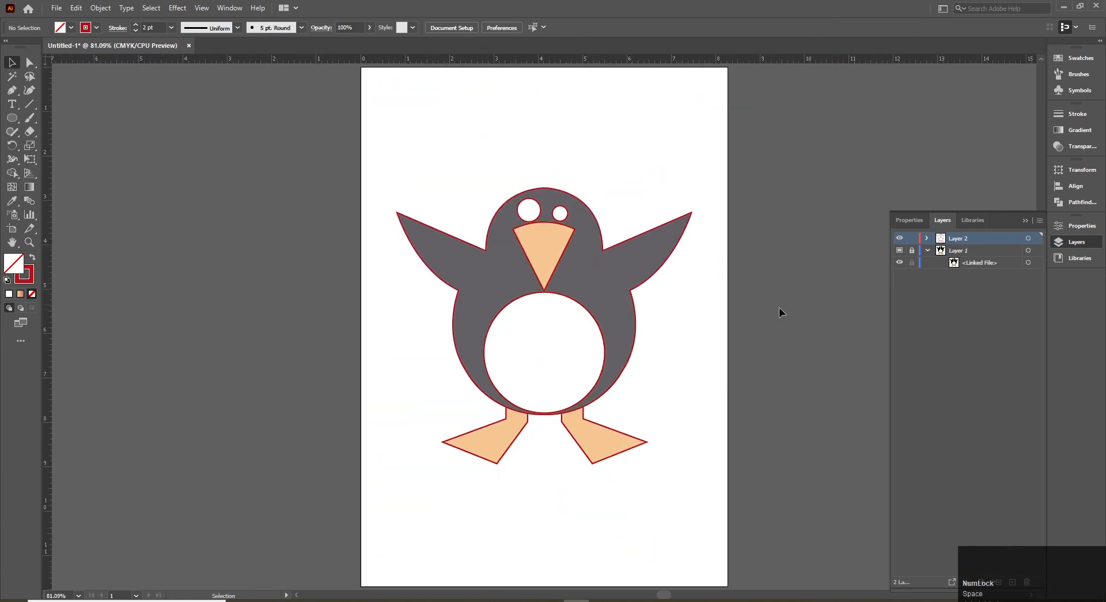
Turn off the Template setting for Layer 1 so the linked penguin image is a normal, full-colour layer
click(955, 252)
click(1041, 220)
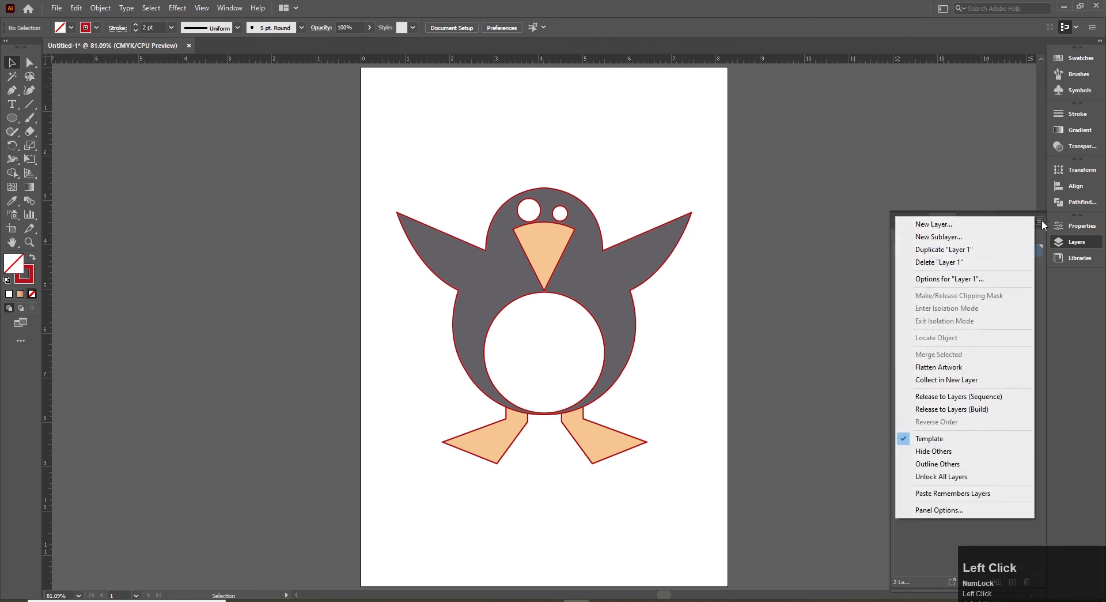
click(927, 440)
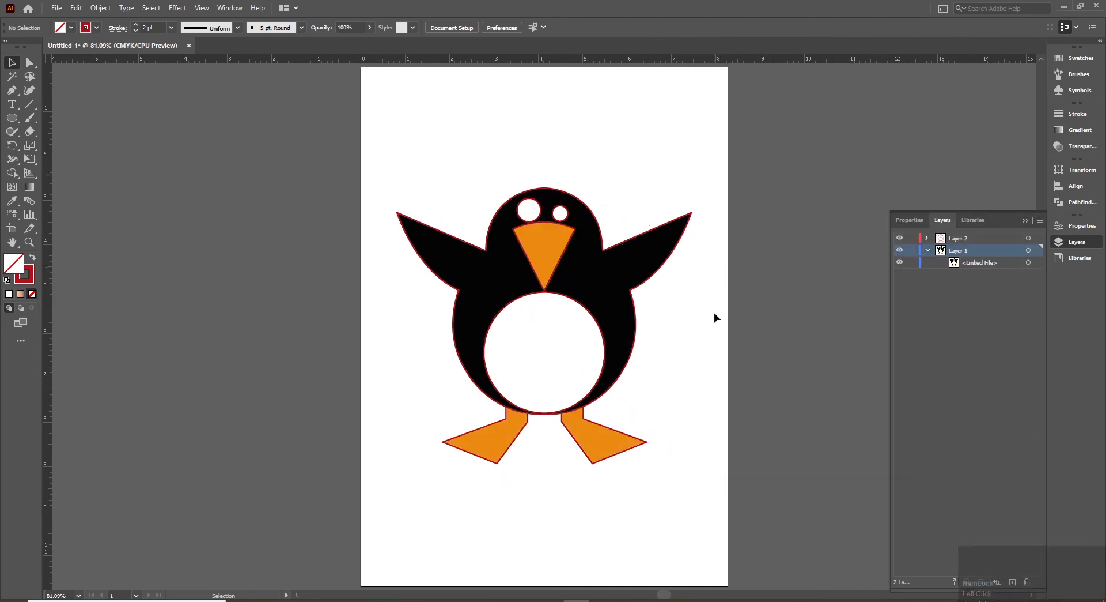
click(667, 200)
click(770, 227)
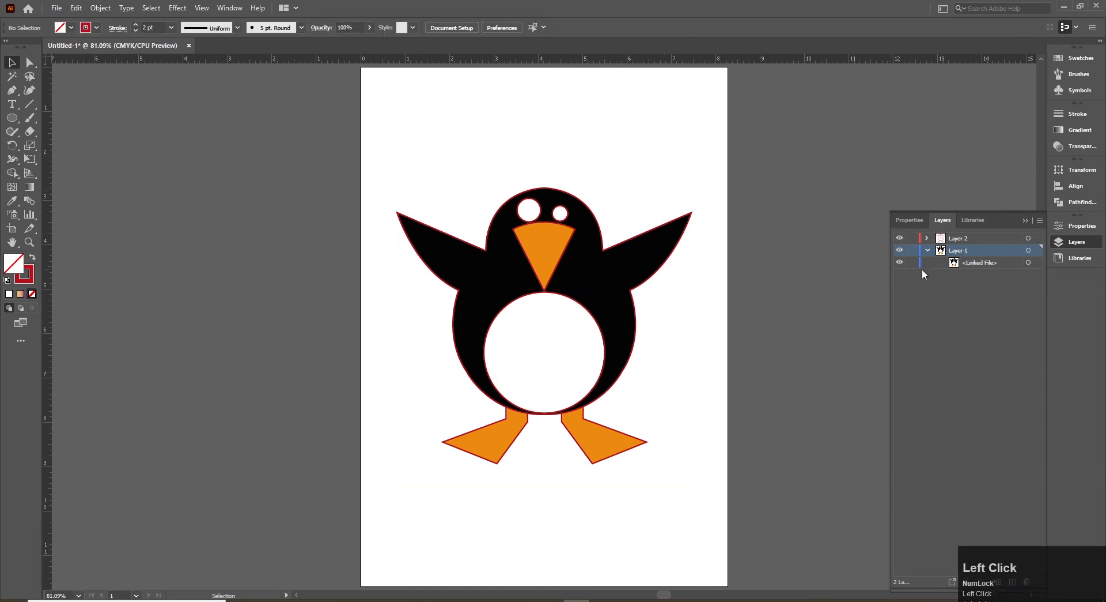
Move the linked penguin image on Layer 1 off the artboard, beside the traced outlines, and deselect it
click(1028, 261)
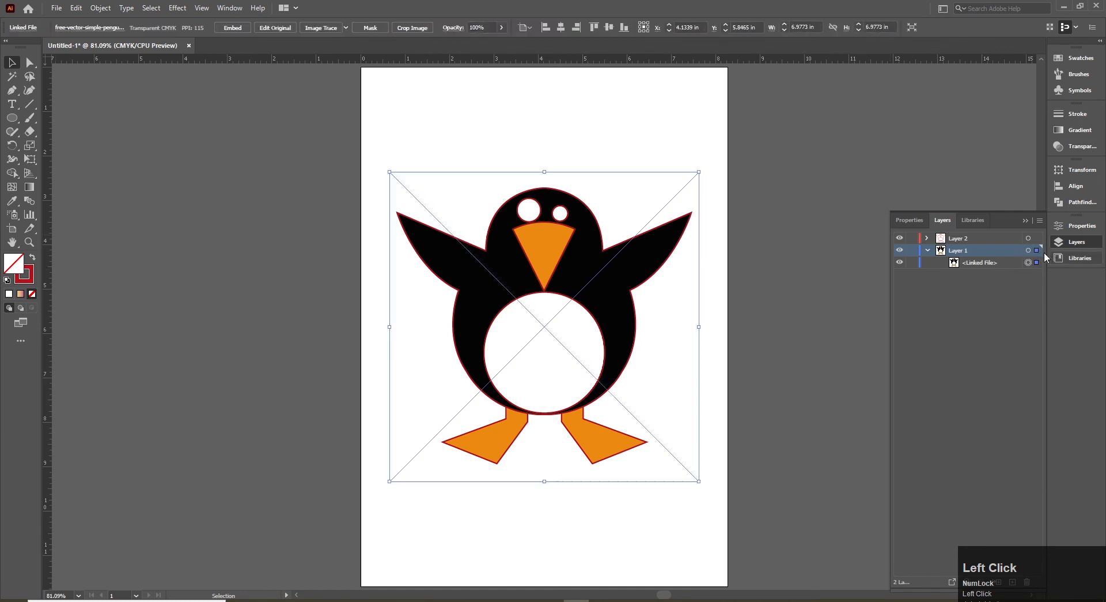
drag(684, 191, 333, 190)
key(space)
drag(542, 348, 622, 348)
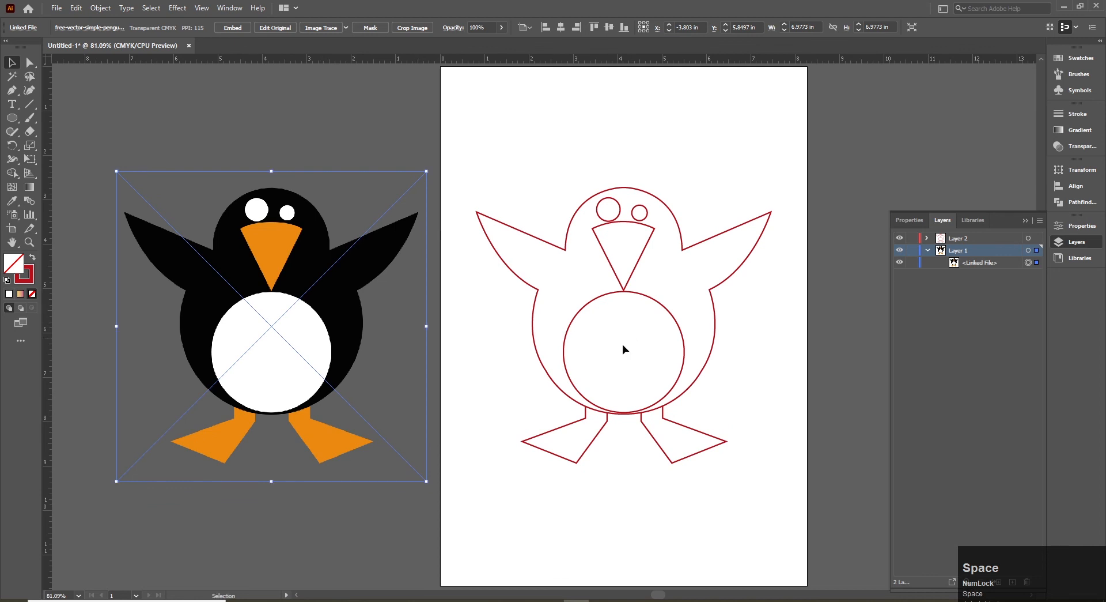
click(463, 163)
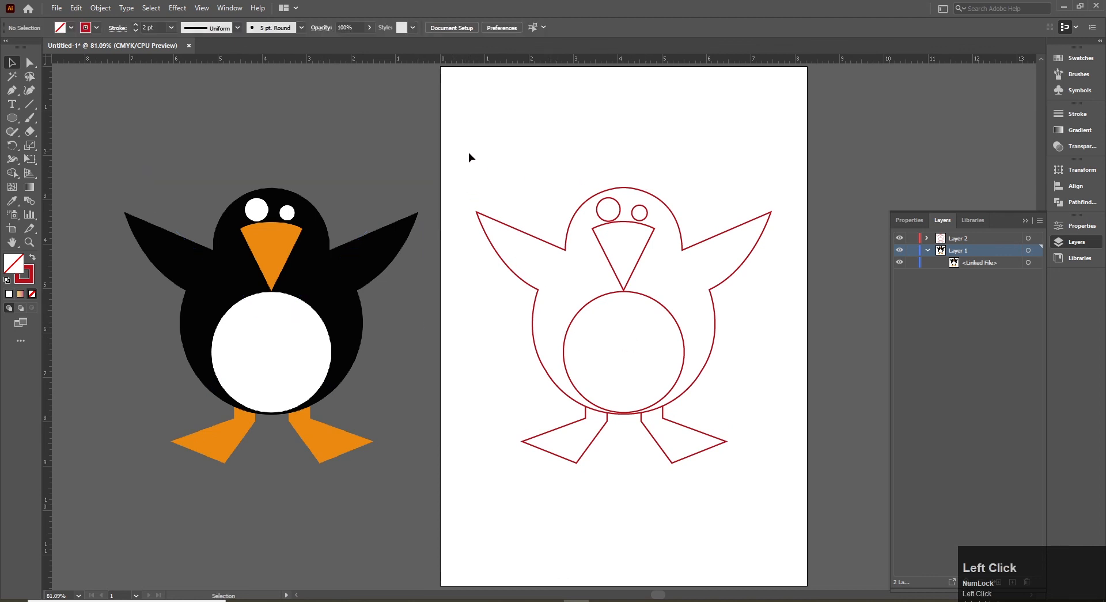
click(363, 209)
click(468, 223)
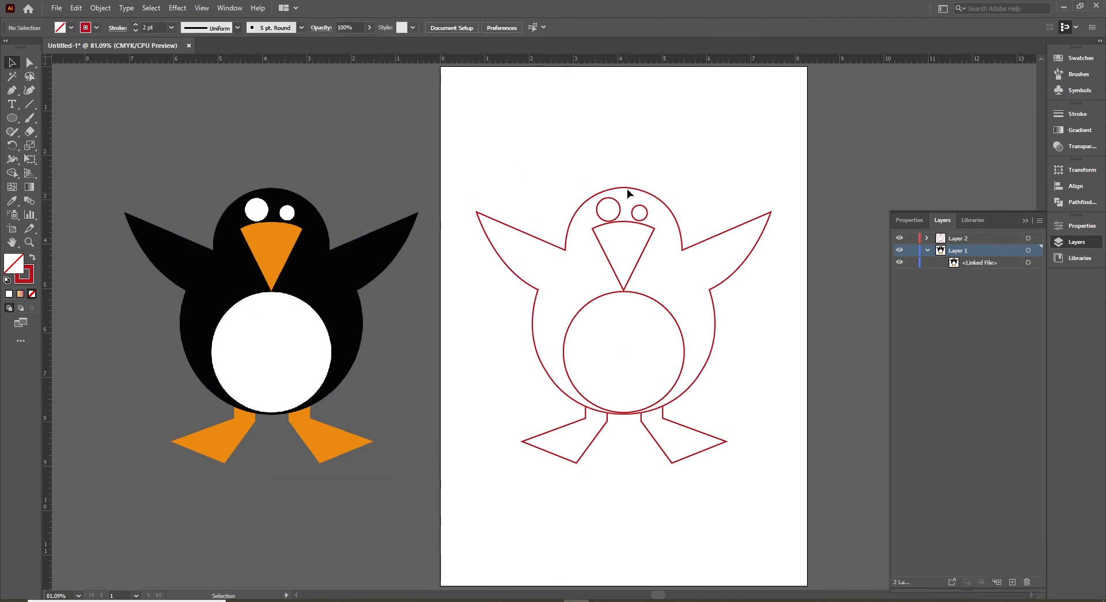
Fill the traced body outline with the black sampled from the reference penguin's body using the Eyedropper, and deselect it
click(634, 188)
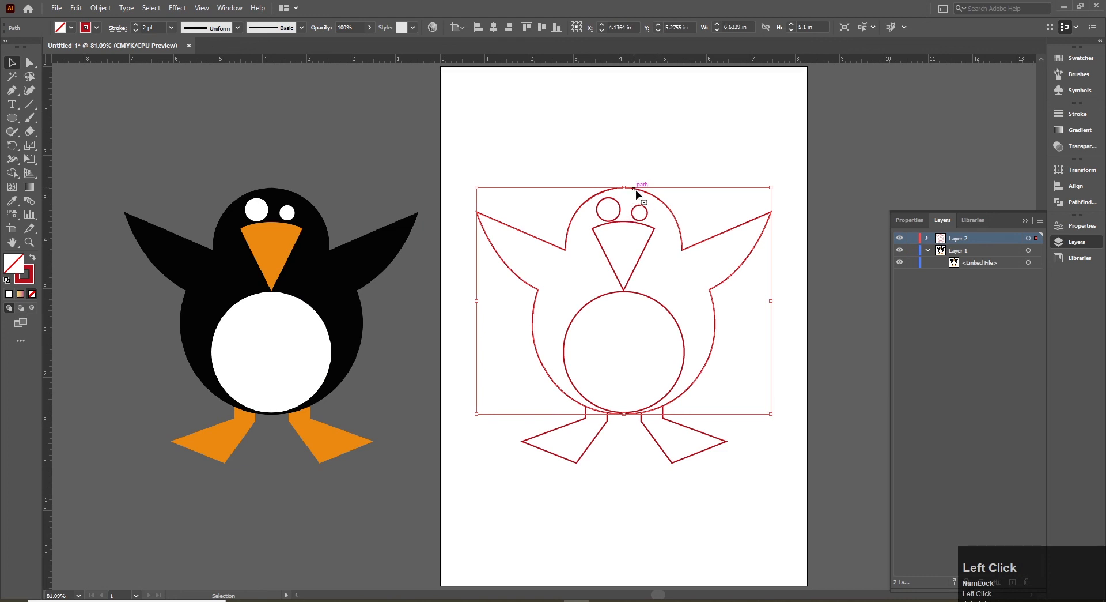
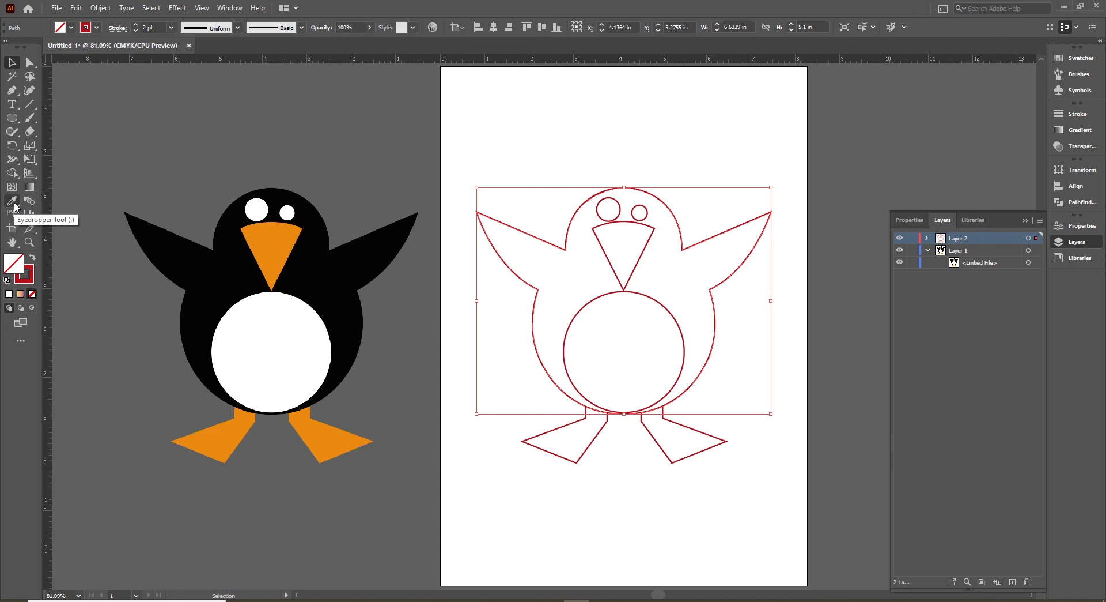
key(i)
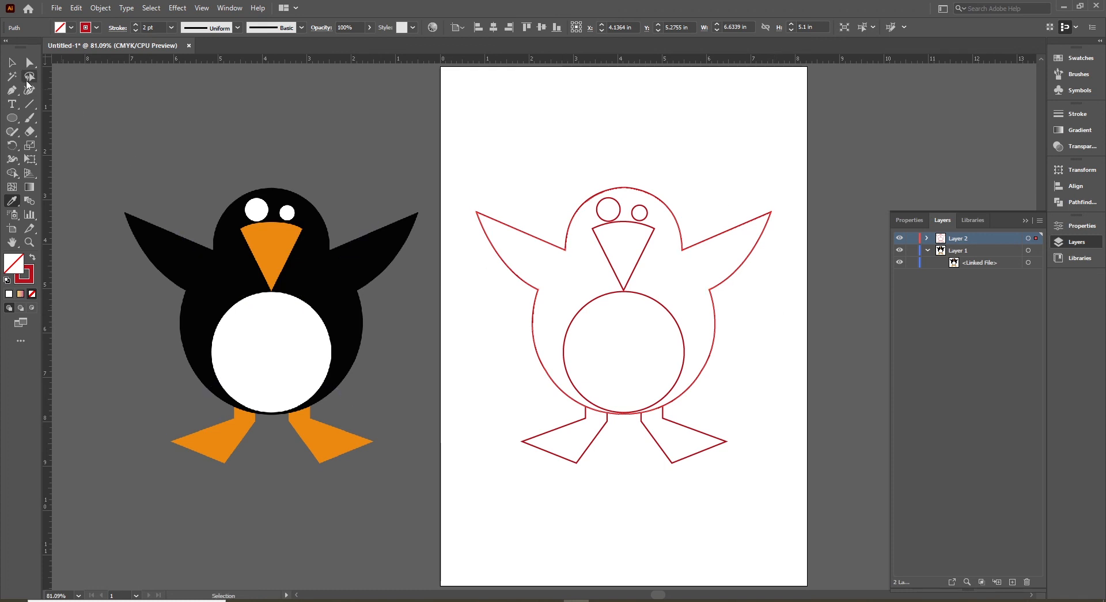
click(11, 62)
key(Num_Lock)
click(474, 131)
click(586, 204)
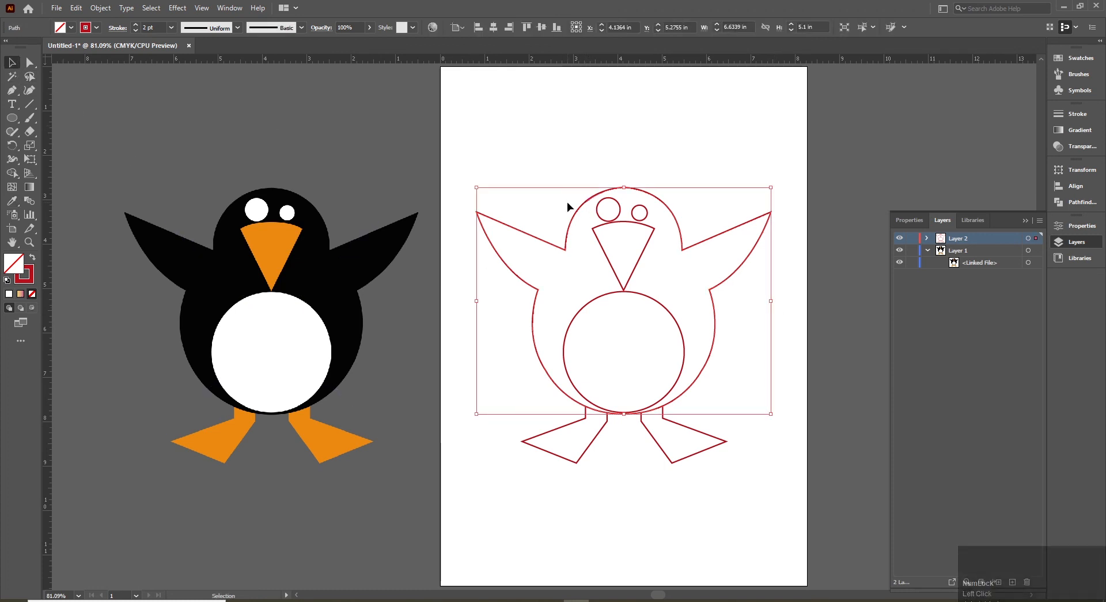
key(i)
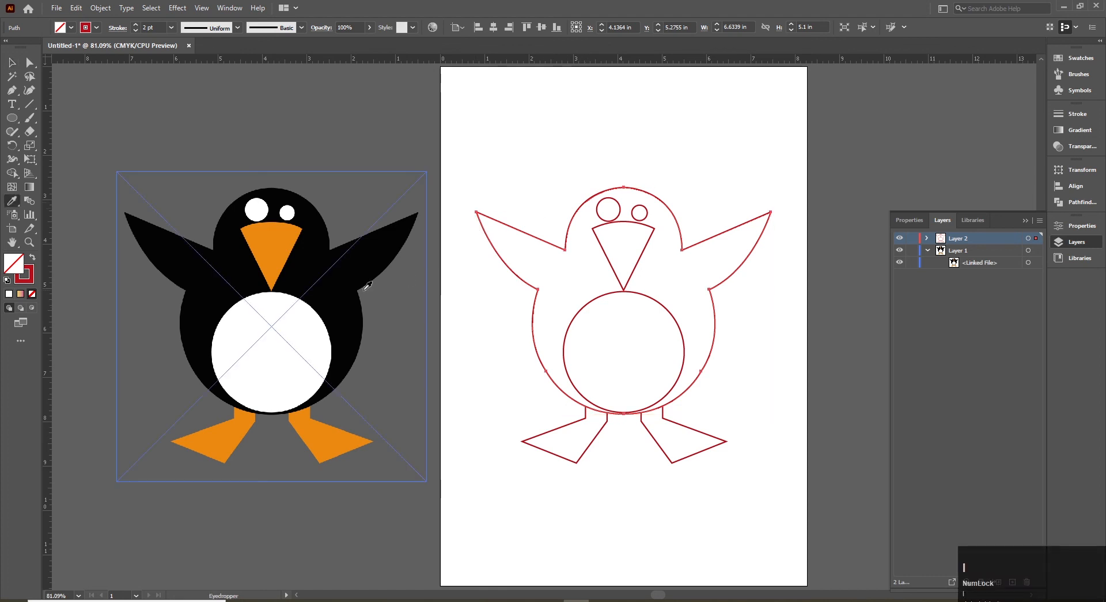
click(318, 260)
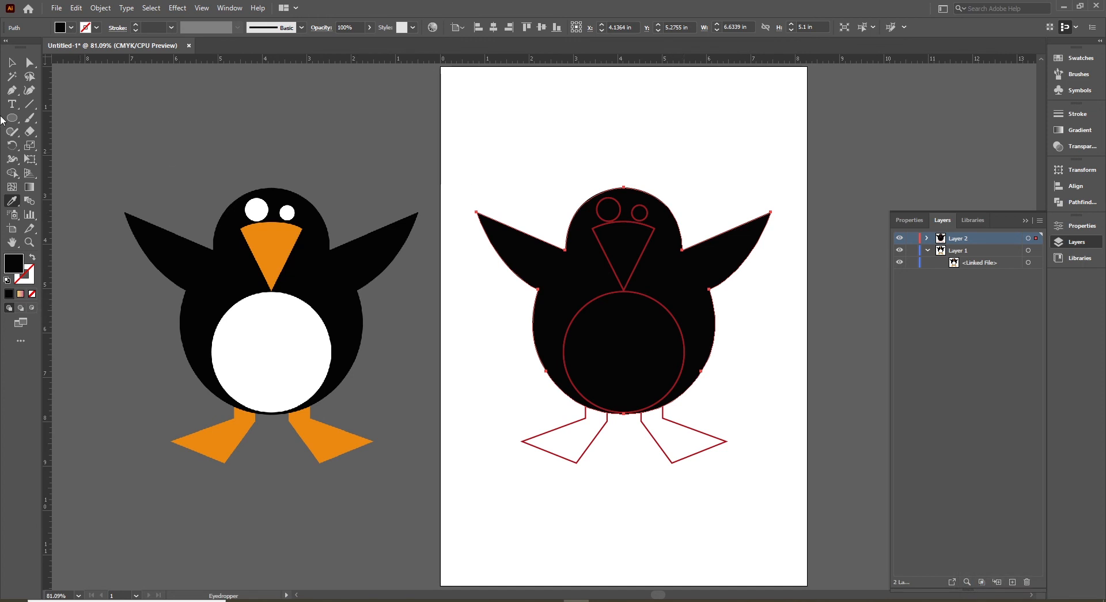
click(12, 63)
click(430, 99)
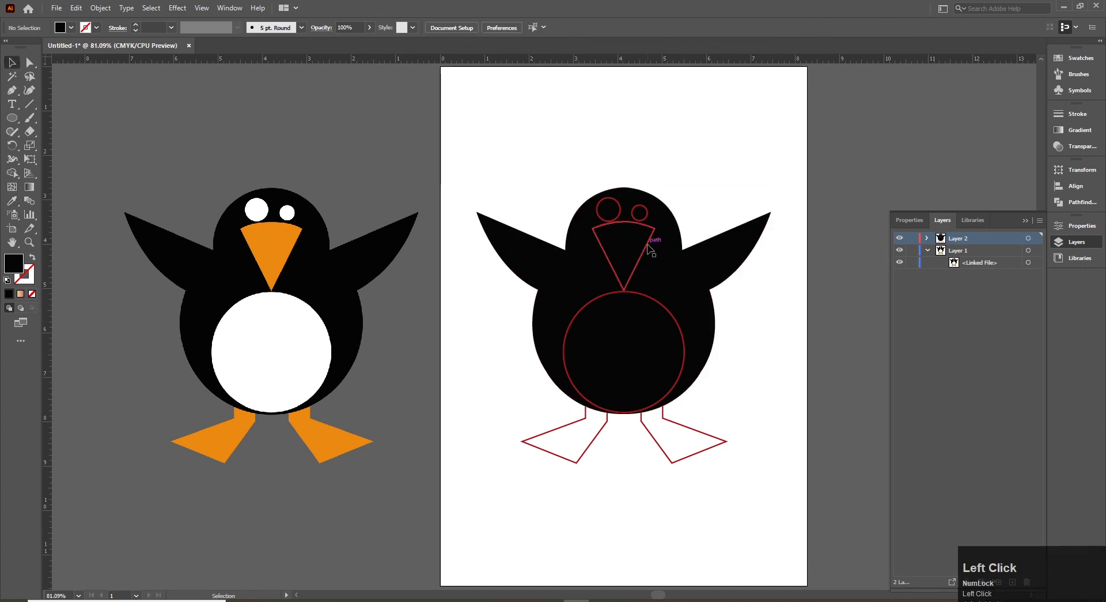
Fill the traced beak with the orange sampled from the reference penguin's beak using the Eyedropper
click(650, 249)
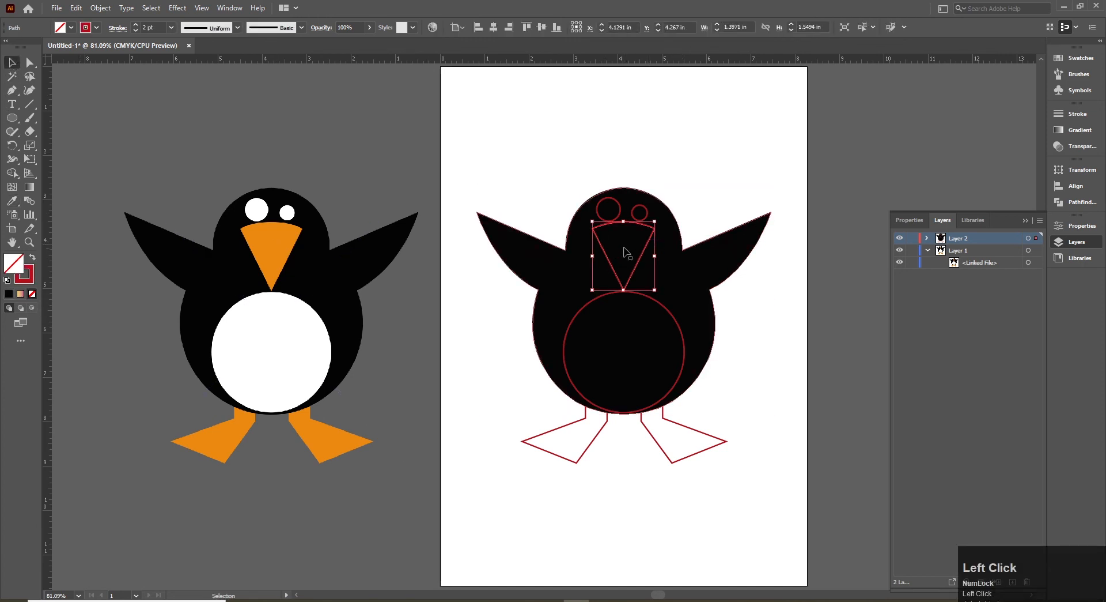
key(i)
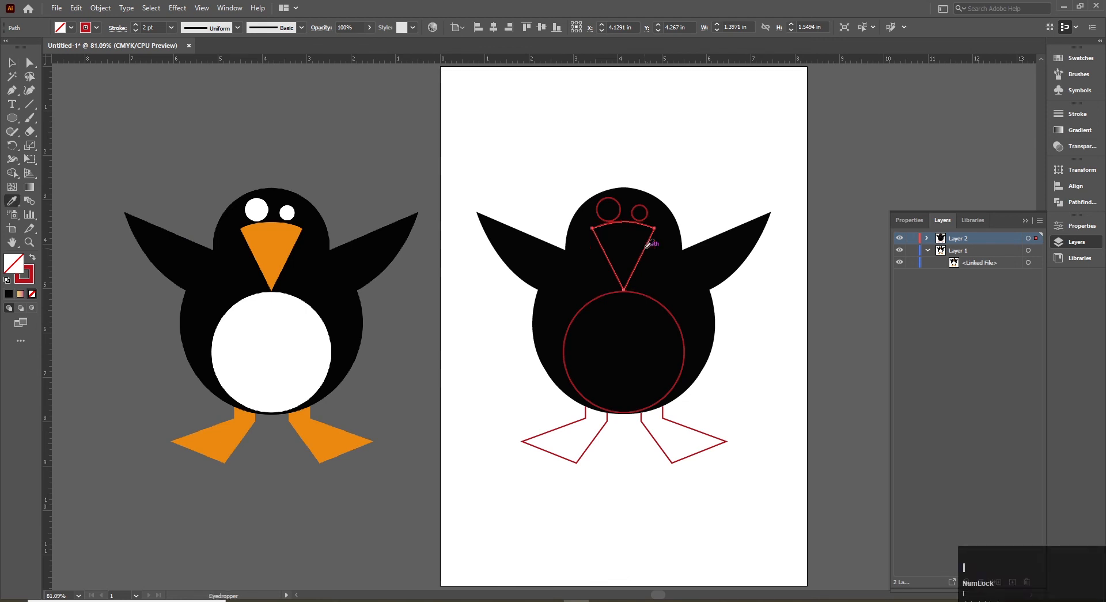
click(282, 239)
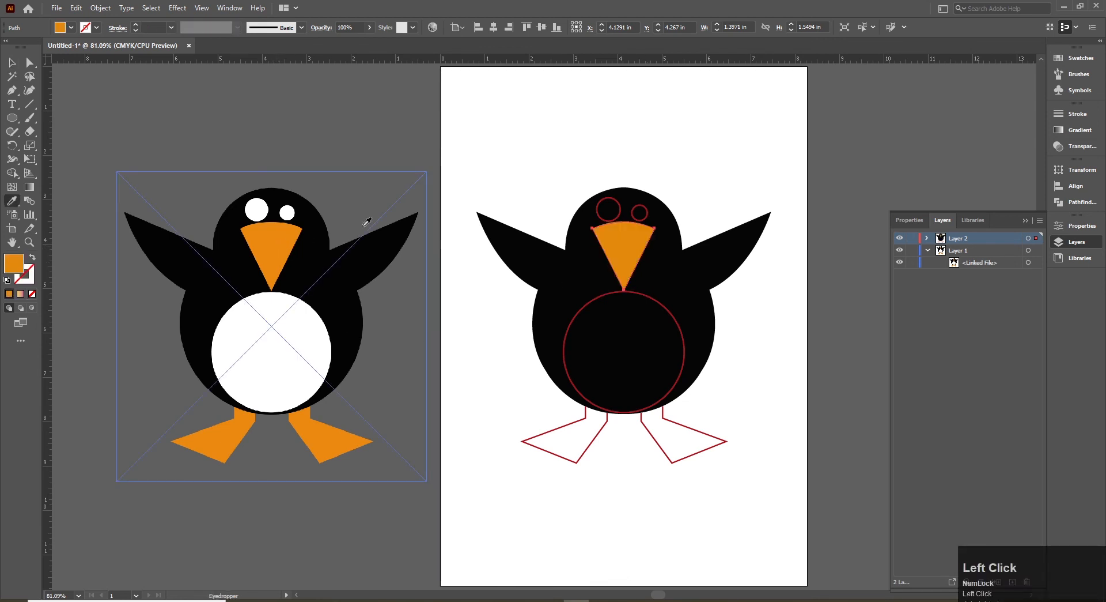
click(12, 62)
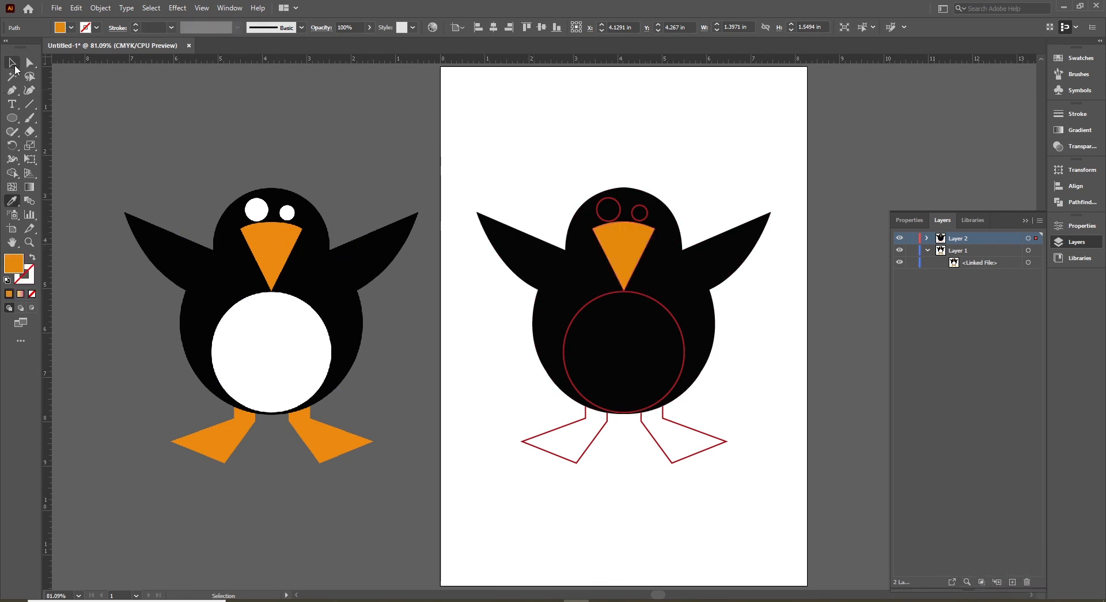
Fill both traced feet with the orange sampled from the reference penguin's foot using the Eyedropper, and deselect them
click(687, 457)
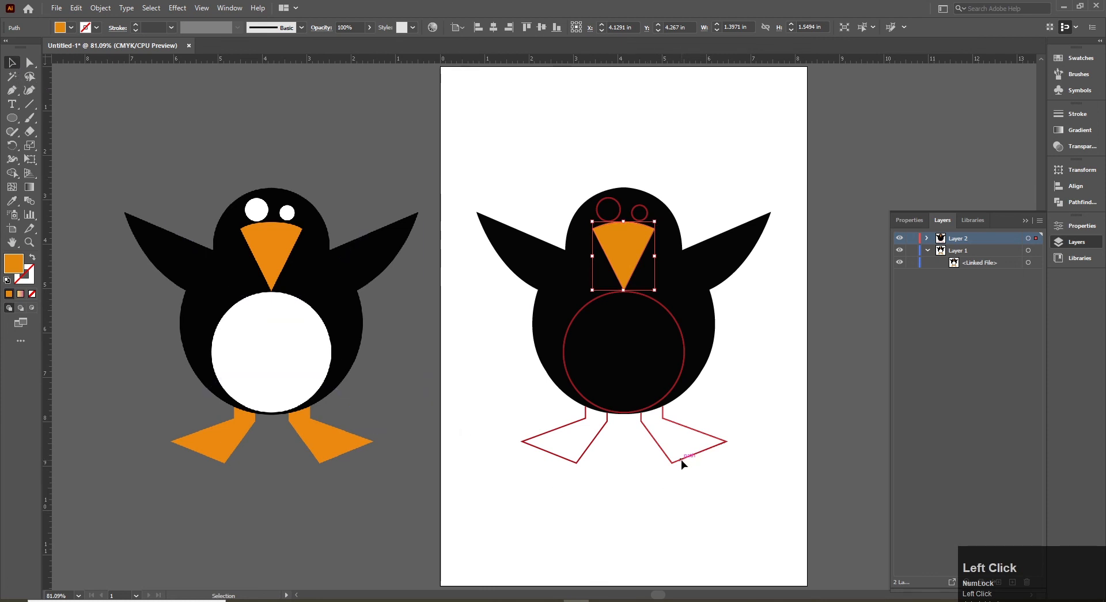
shift+click(577, 462)
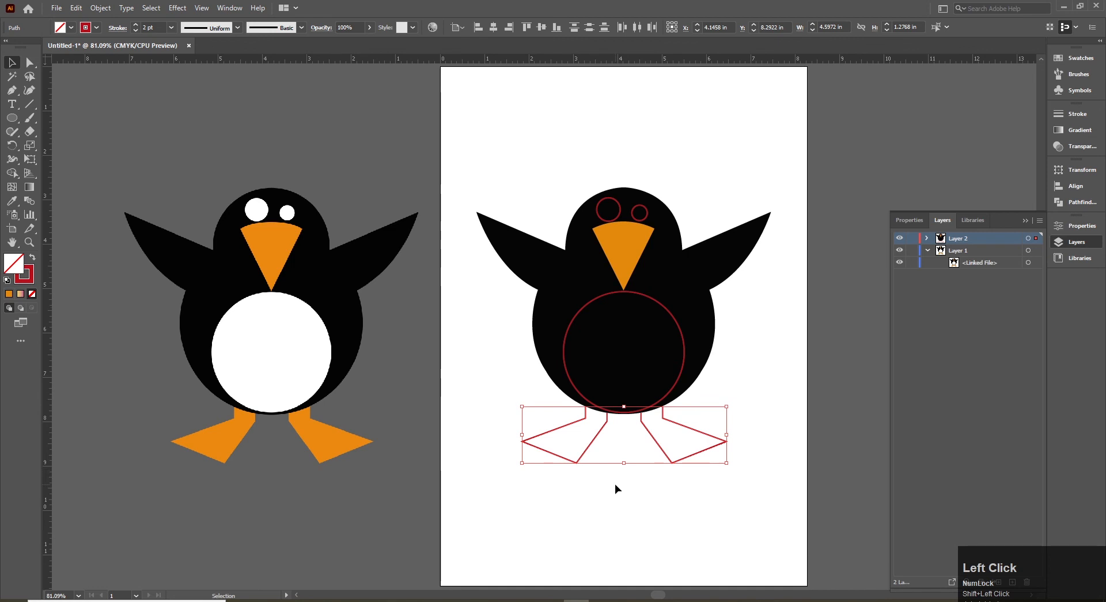
key(i)
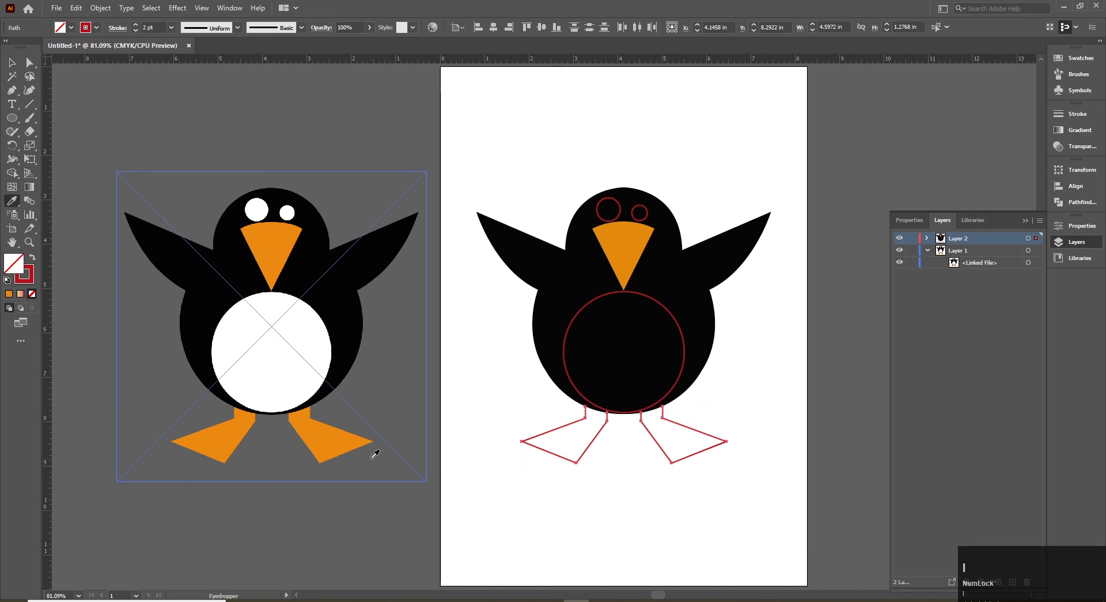
click(335, 435)
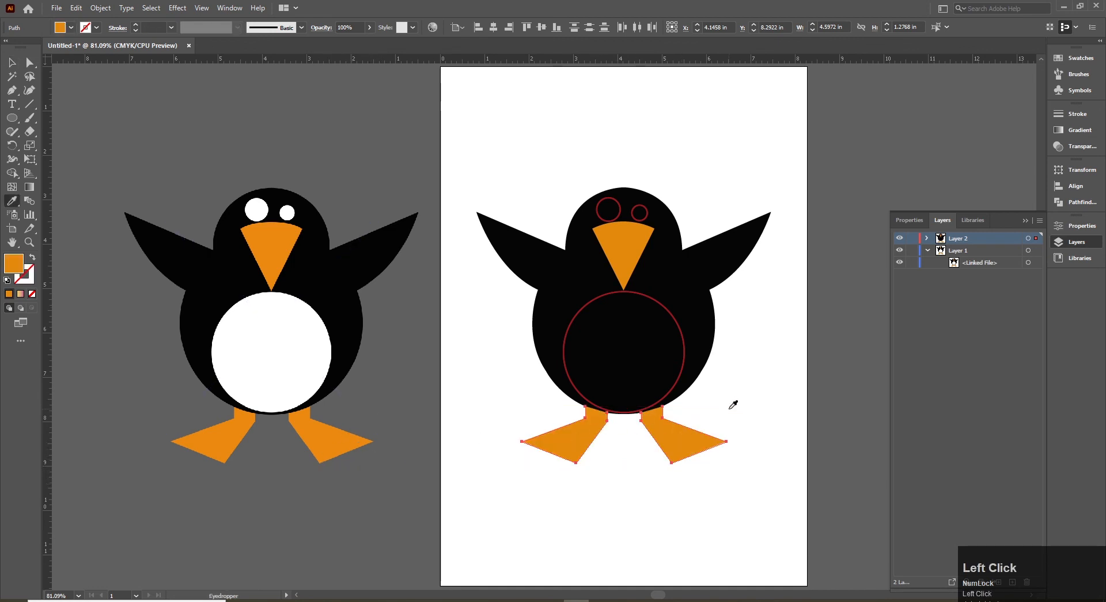
click(11, 62)
click(458, 98)
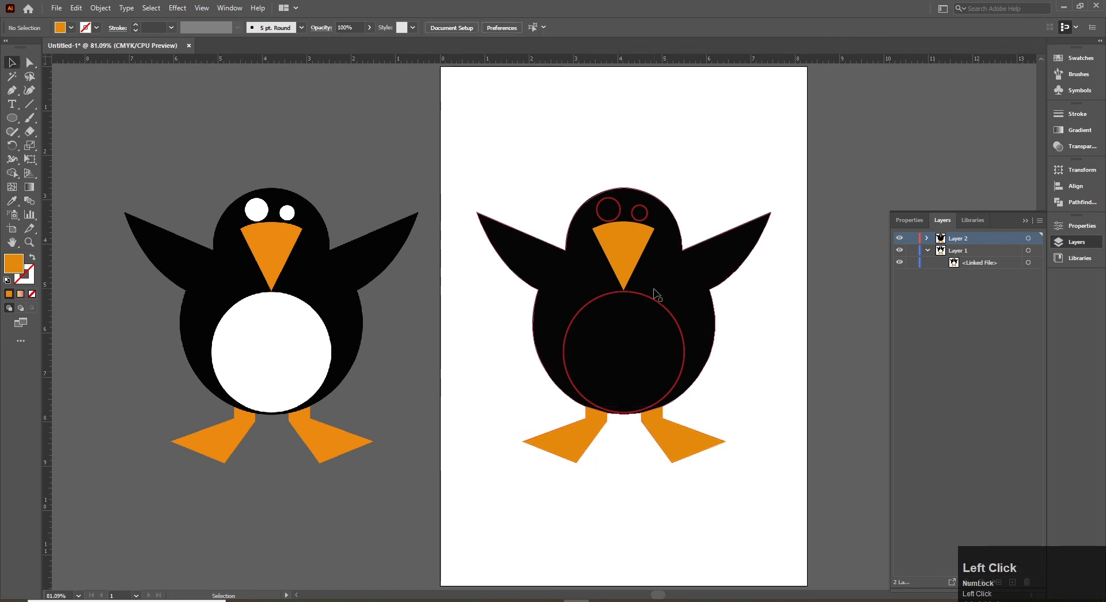
double_click(655, 298)
key(ctrl+z)
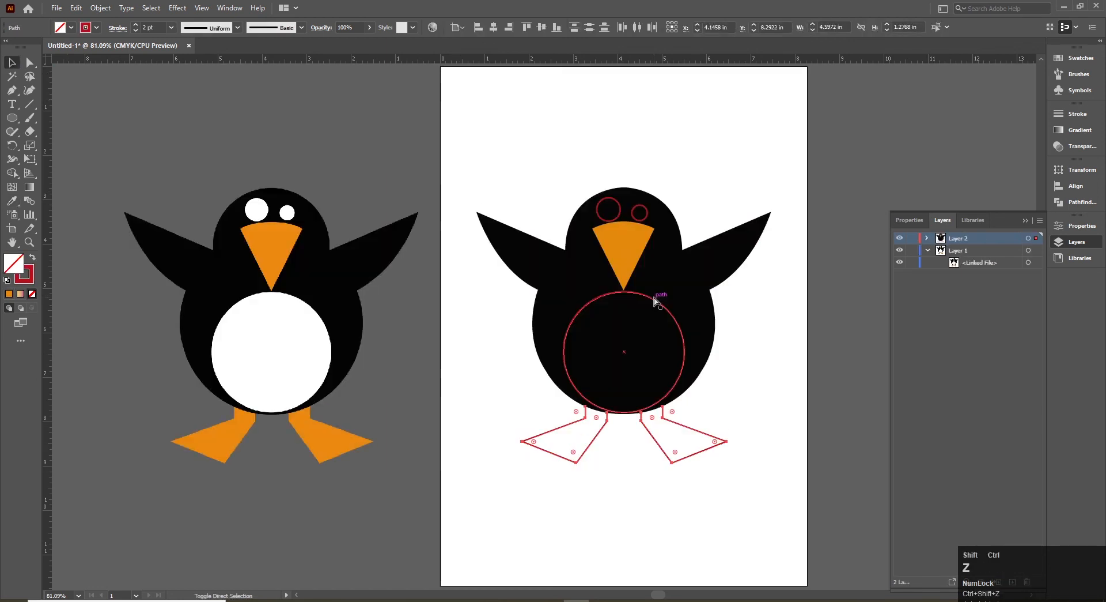
key(ctrl+shift+z)
Fill the traced belly circle and both eyes with the white sampled from the reference penguin's belly using the Eyedropper, and deselect them
click(655, 297)
shift+click(648, 214)
shift+click(609, 208)
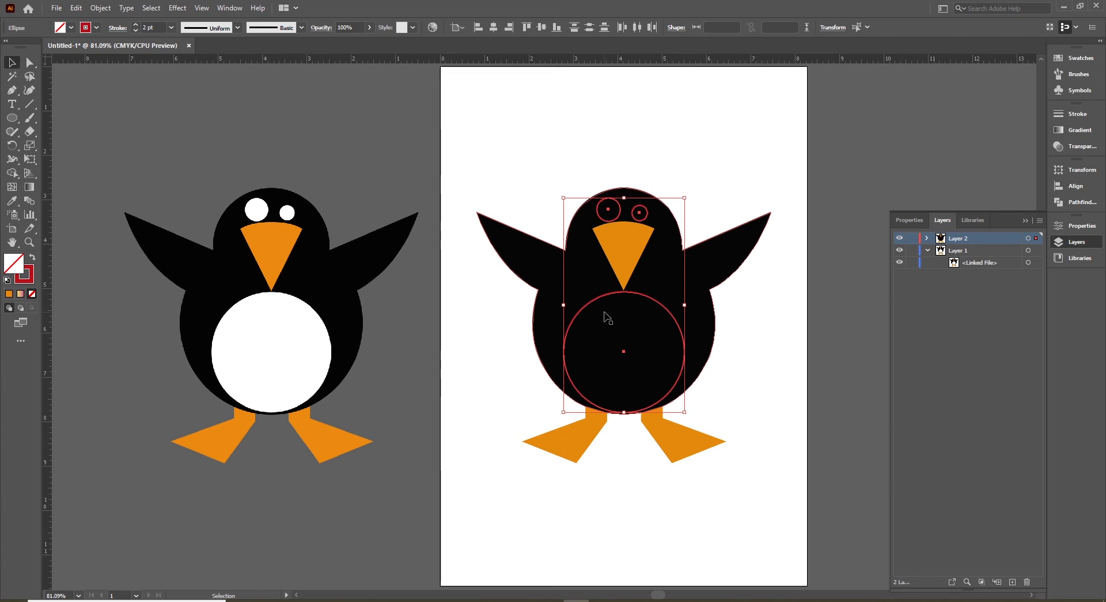
key(i)
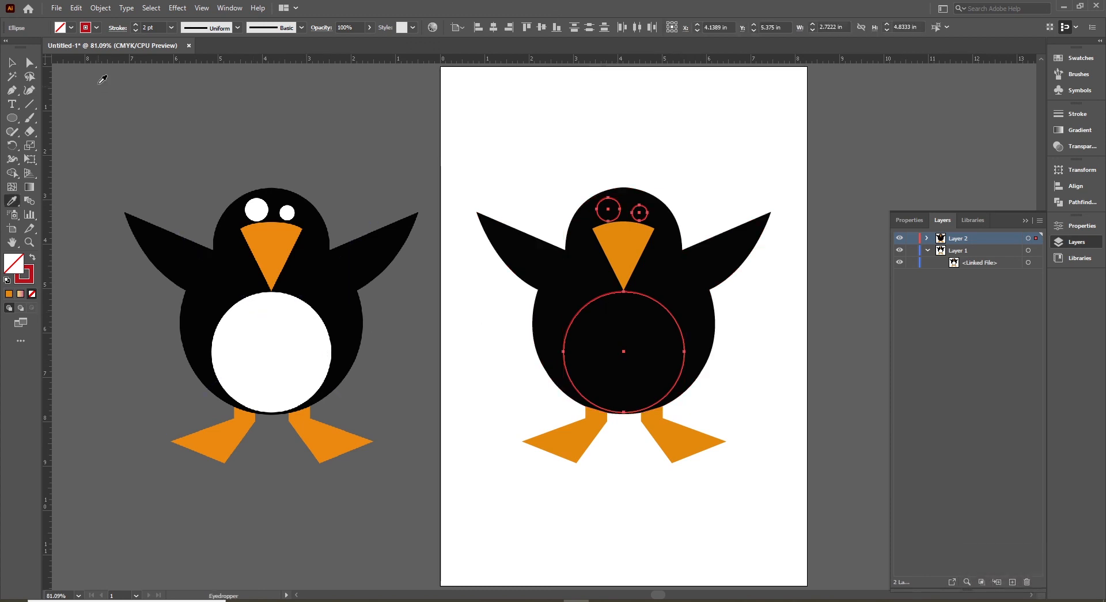
click(70, 28)
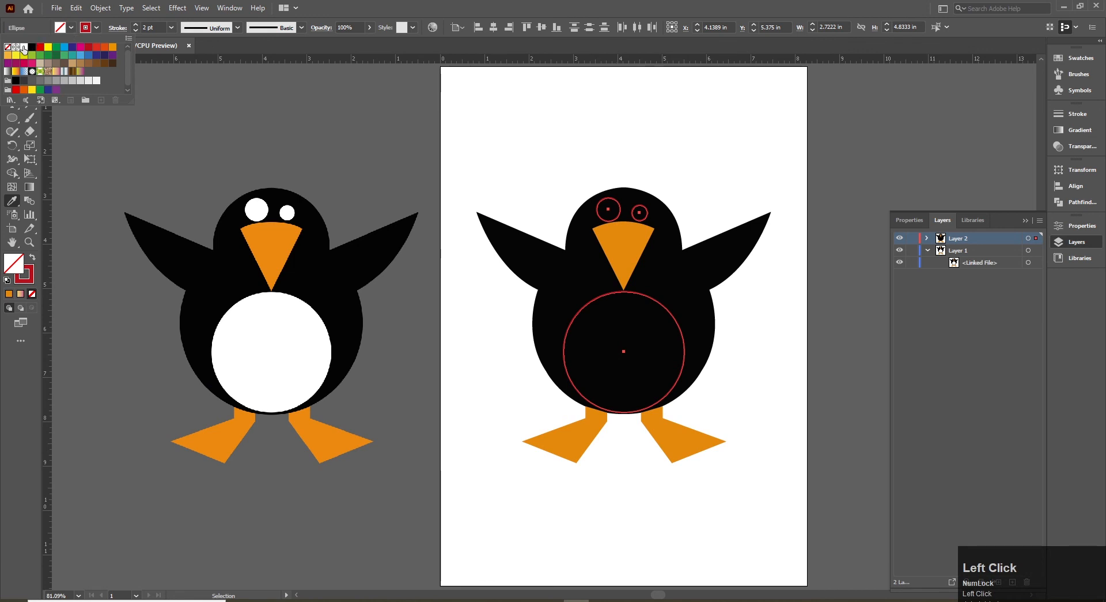
click(97, 27)
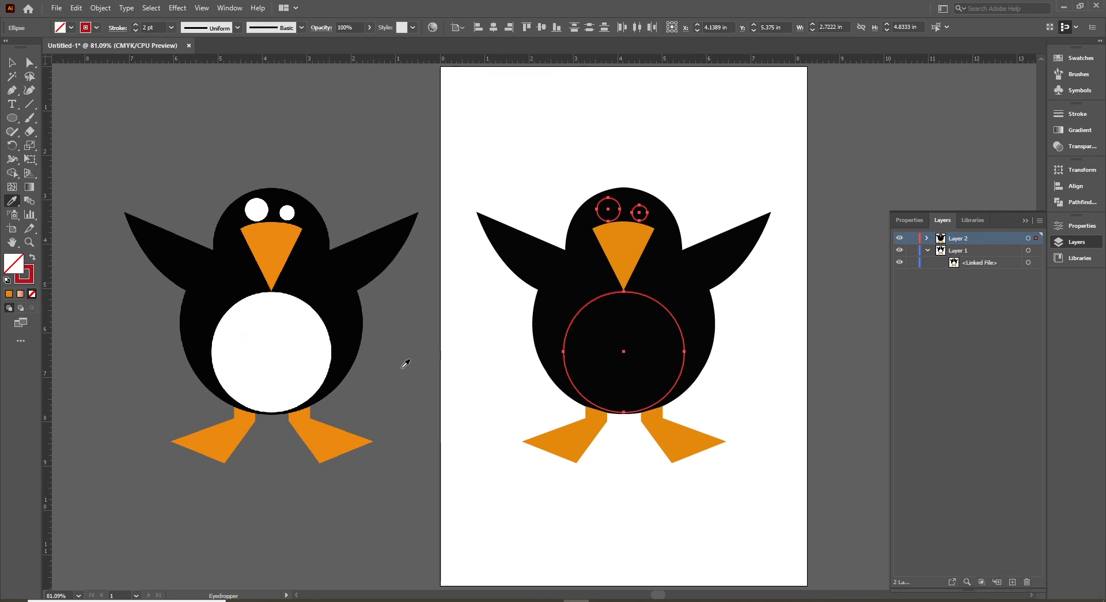
click(309, 323)
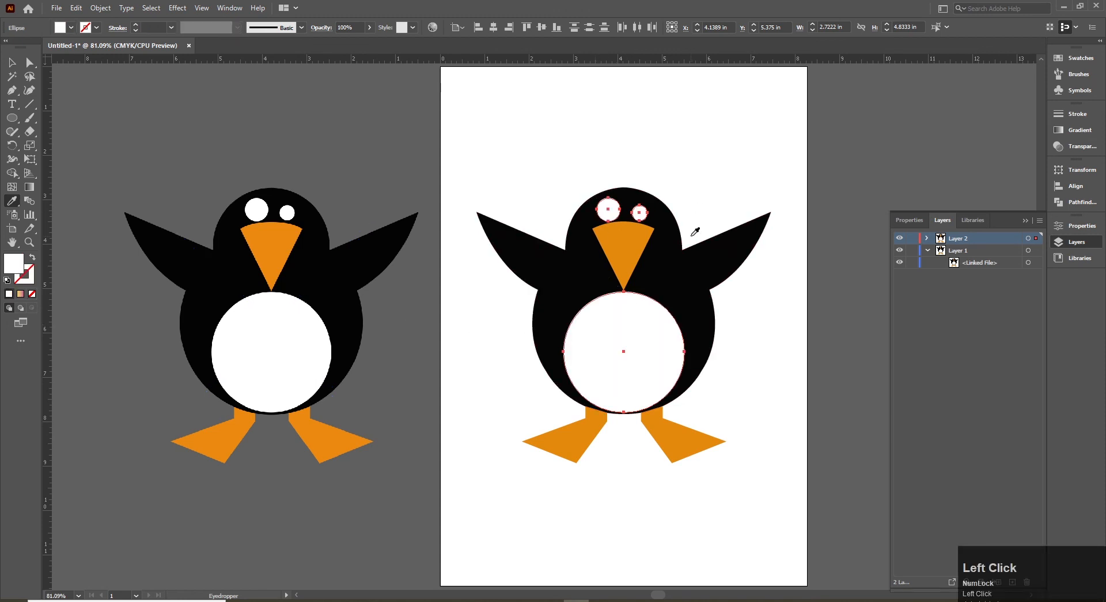
click(12, 63)
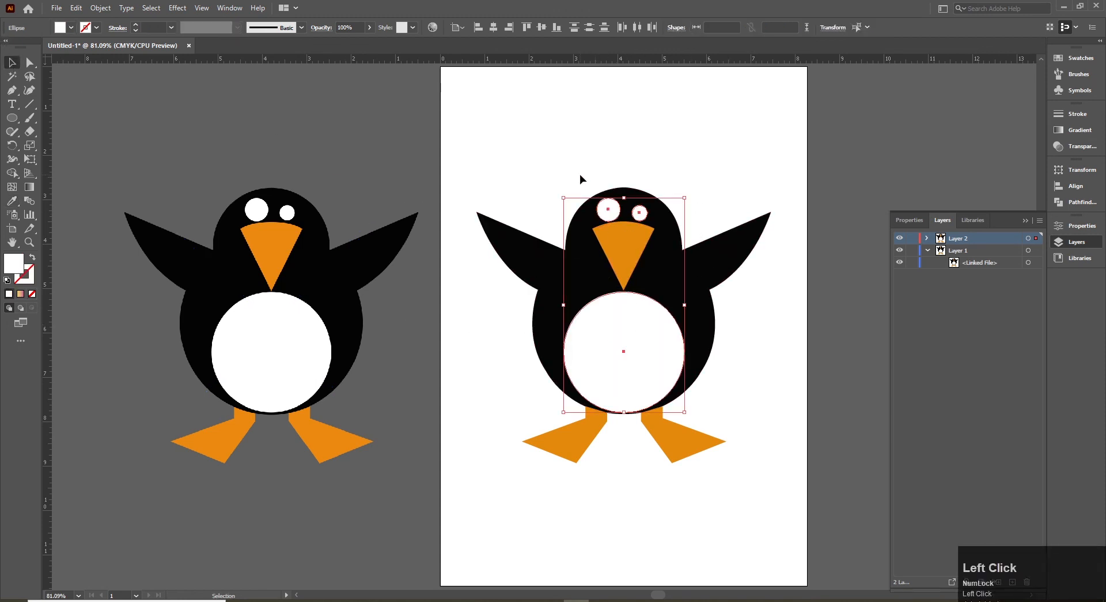
click(499, 167)
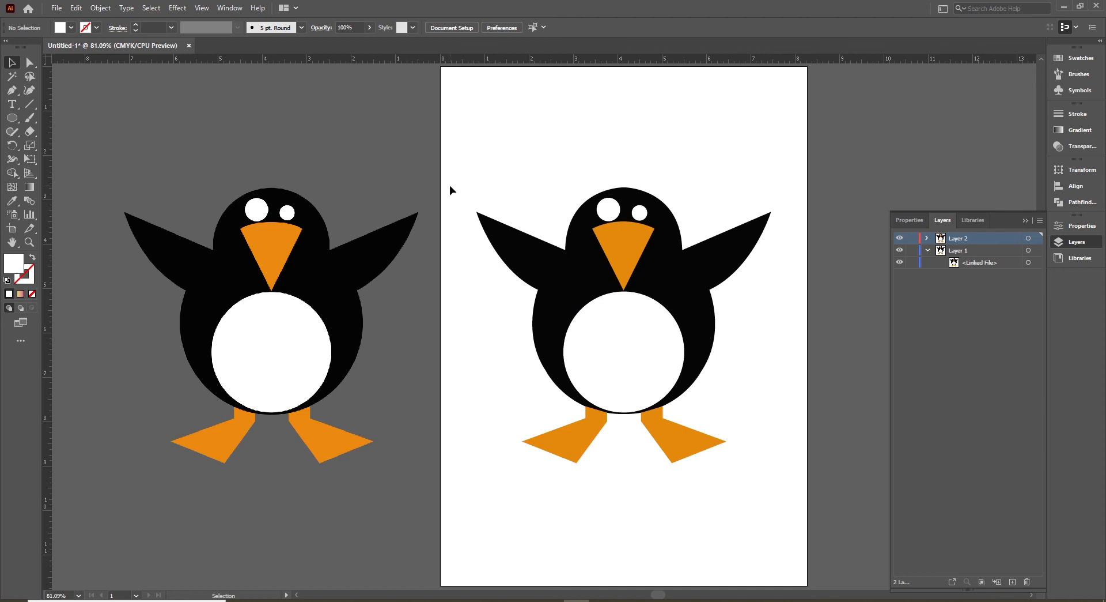
Examine the edges of the foot in the linked raster penguin image at high magnification
click(353, 278)
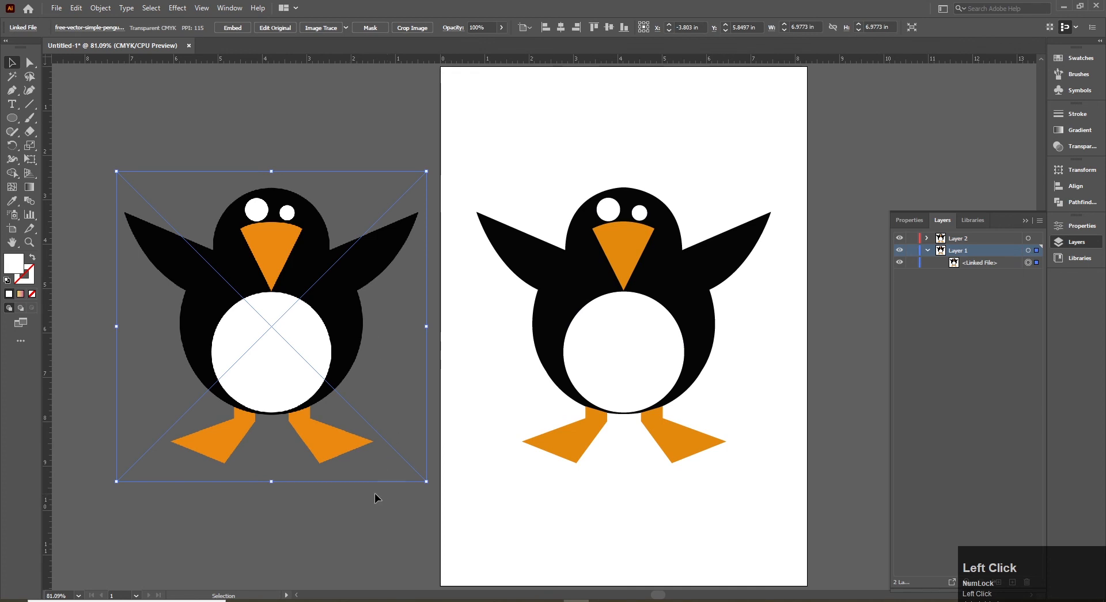
key(ctrl+space)
drag(268, 391, 392, 468)
click(502, 366)
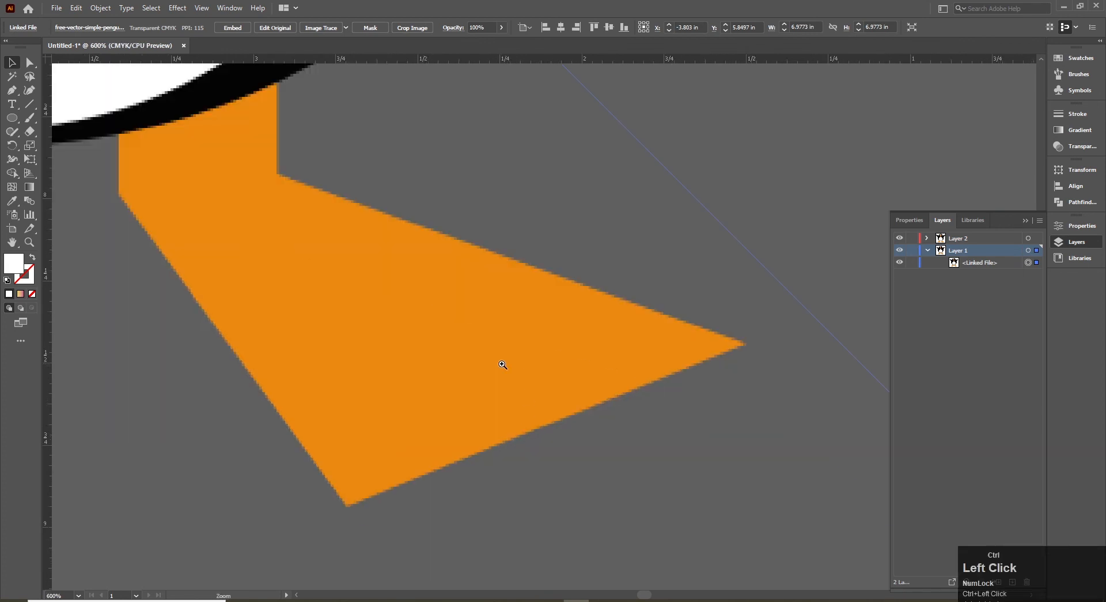
click(655, 353)
key(space)
drag(669, 341, 524, 338)
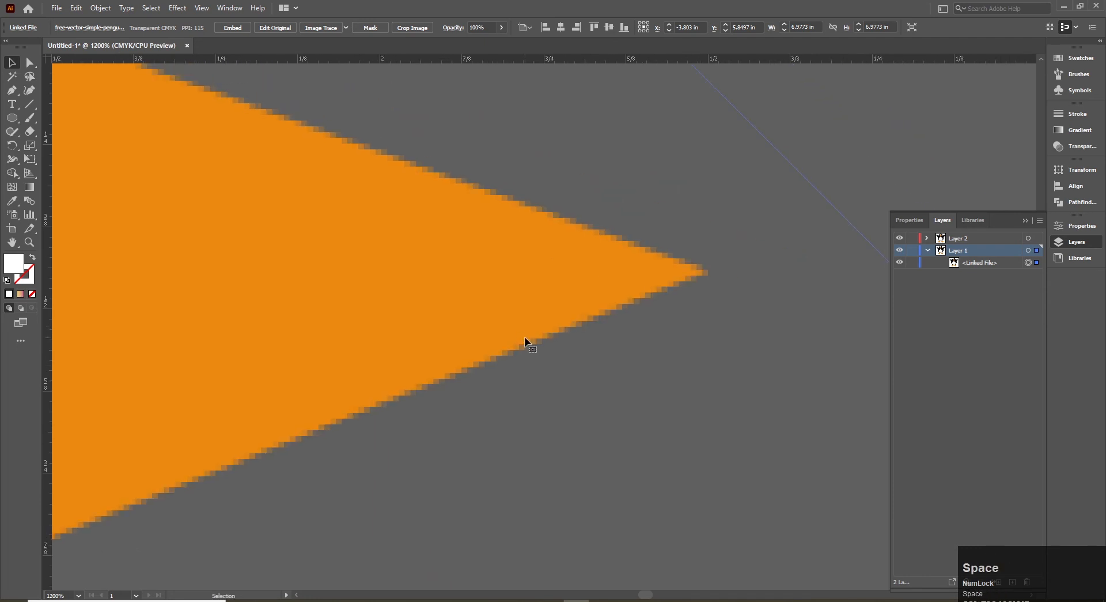
Group all the traced penguin shapes on the artboard and deselect them
key(ctrl+0)
drag(372, 134, 705, 520)
right_click(614, 294)
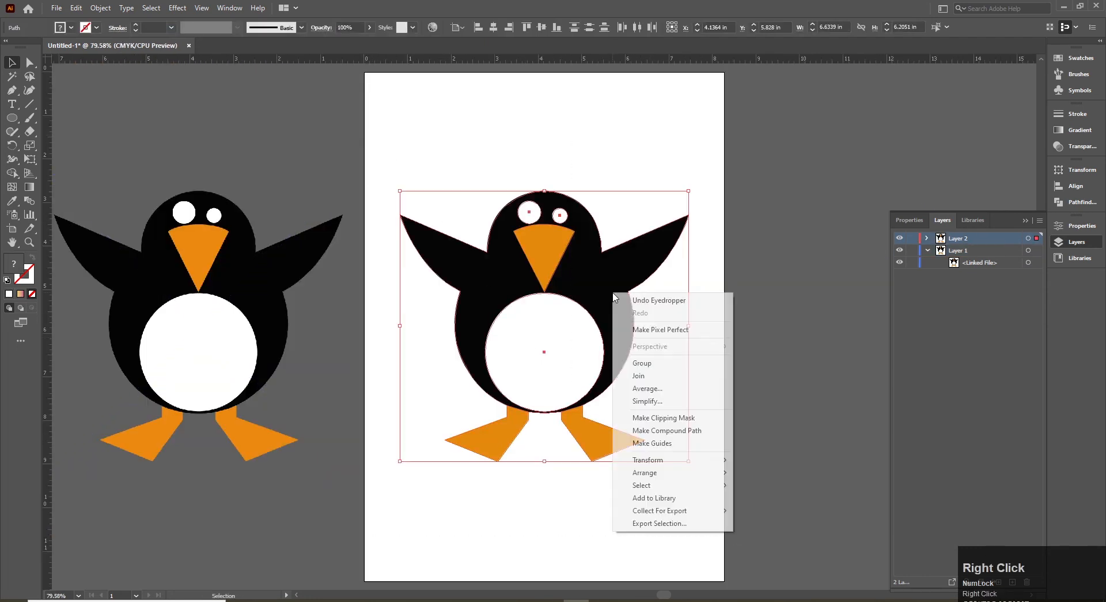
click(661, 402)
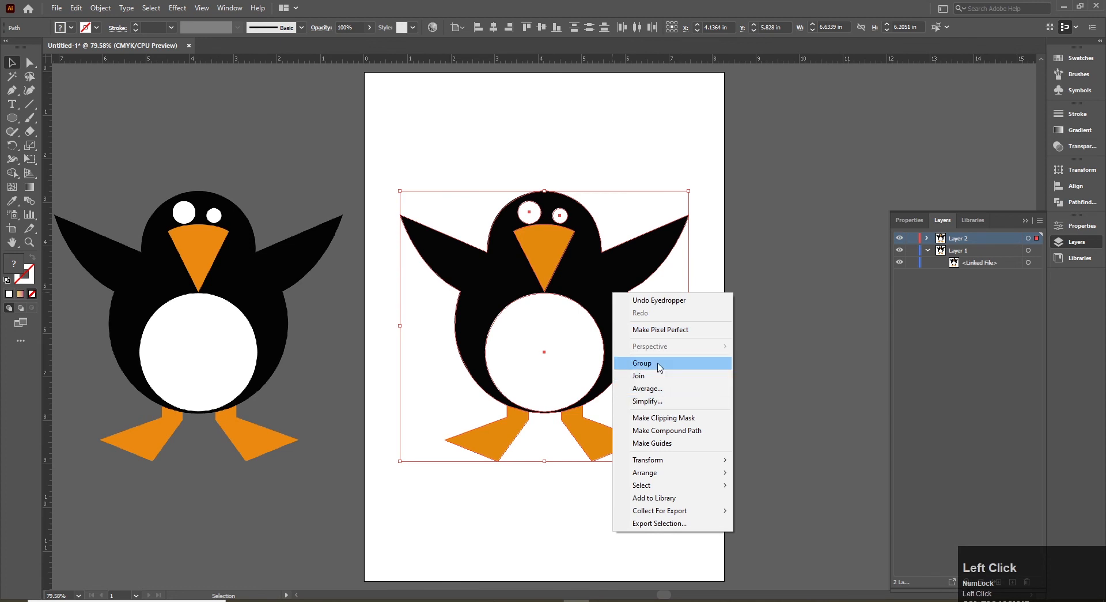
click(764, 400)
Try moving the grouped penguin as one object, undo the move, and deselect it
drag(552, 243, 683, 263)
key(ctrl+z)
click(783, 323)
click(617, 268)
click(672, 316)
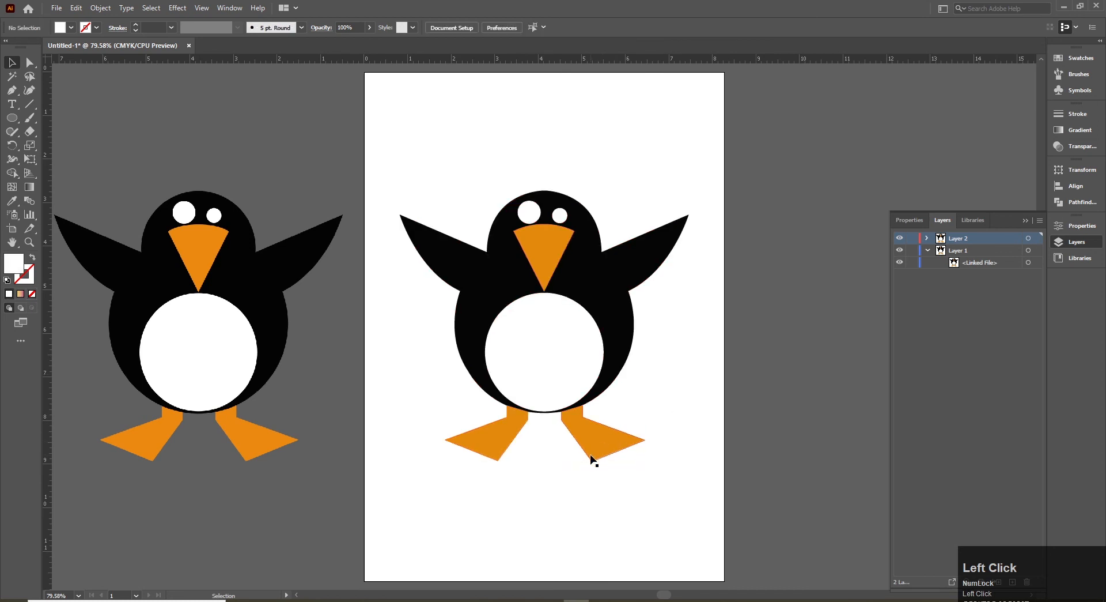
Examine the edges and pointed tip of the vector penguin's foot at extreme magnification
key(ctrl+space)
drag(535, 374, 675, 478)
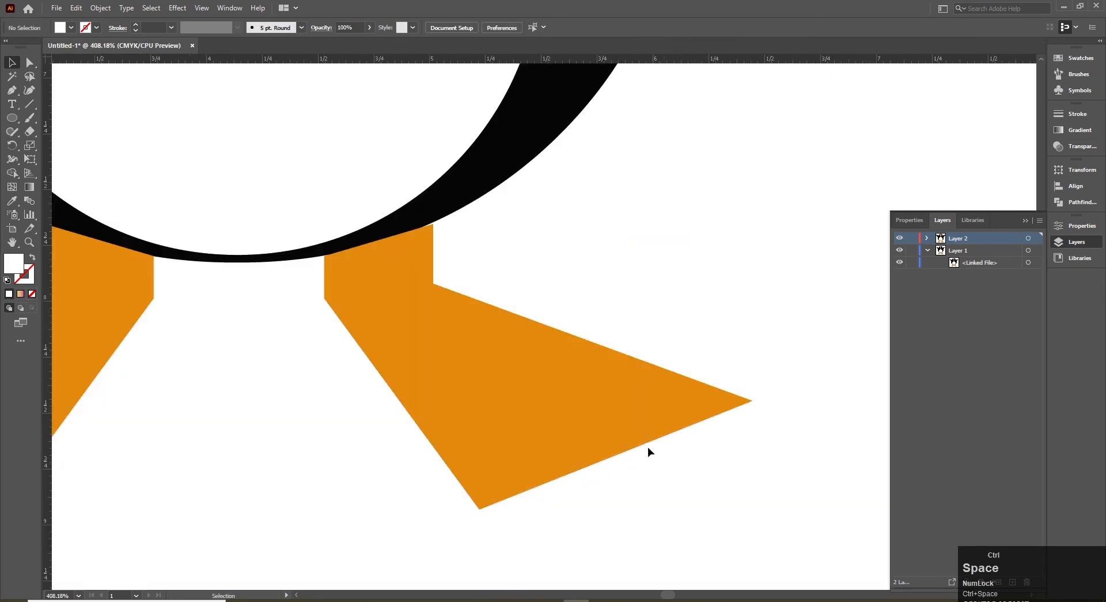
key(ctrl+space)
click(586, 351)
click(586, 351)
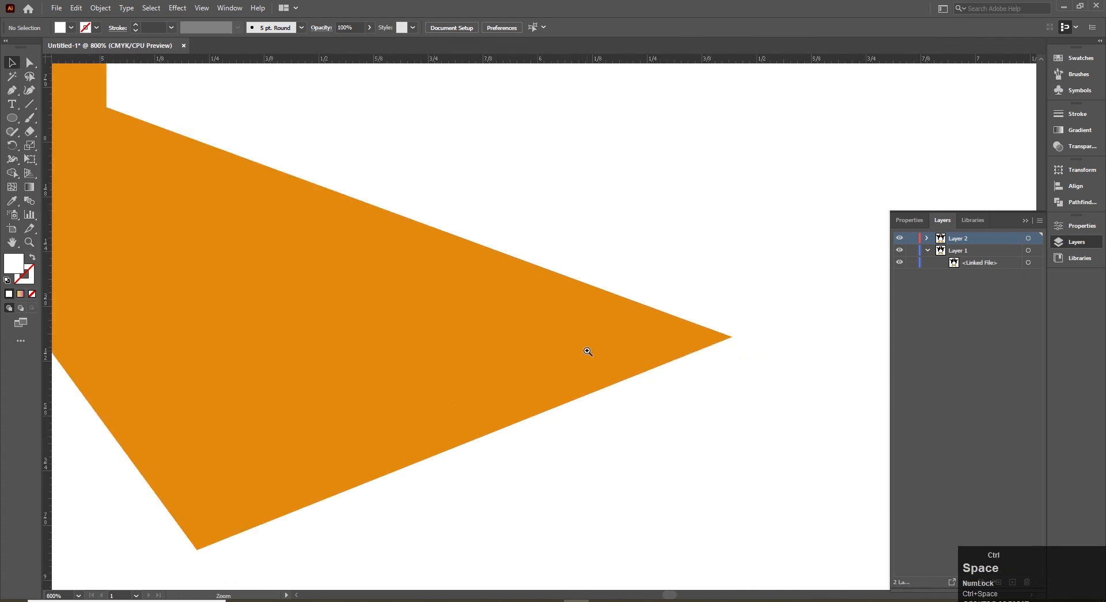
ctrl+click(575, 297)
ctrl+click(582, 294)
ctrl+click(631, 349)
key(space)
drag(726, 512, 568, 311)
key(ctrl+space)
ctrl+click(568, 312)
ctrl+click(536, 290)
ctrl+click(540, 308)
ctrl+click(550, 378)
ctrl+click(649, 309)
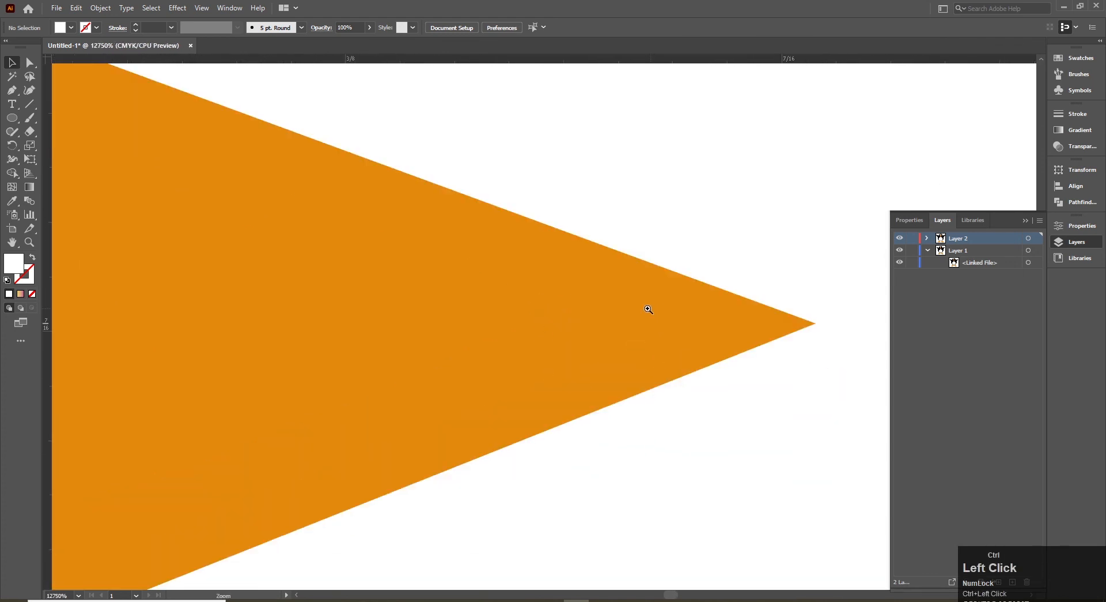
ctrl+click(666, 344)
Delete the linked reference penguin image beside the artboard and collapse the Layers panel
key(ctrl+0)
key(v)
ctrl+alt+click(547, 330)
ctrl+alt+click(487, 339)
click(380, 322)
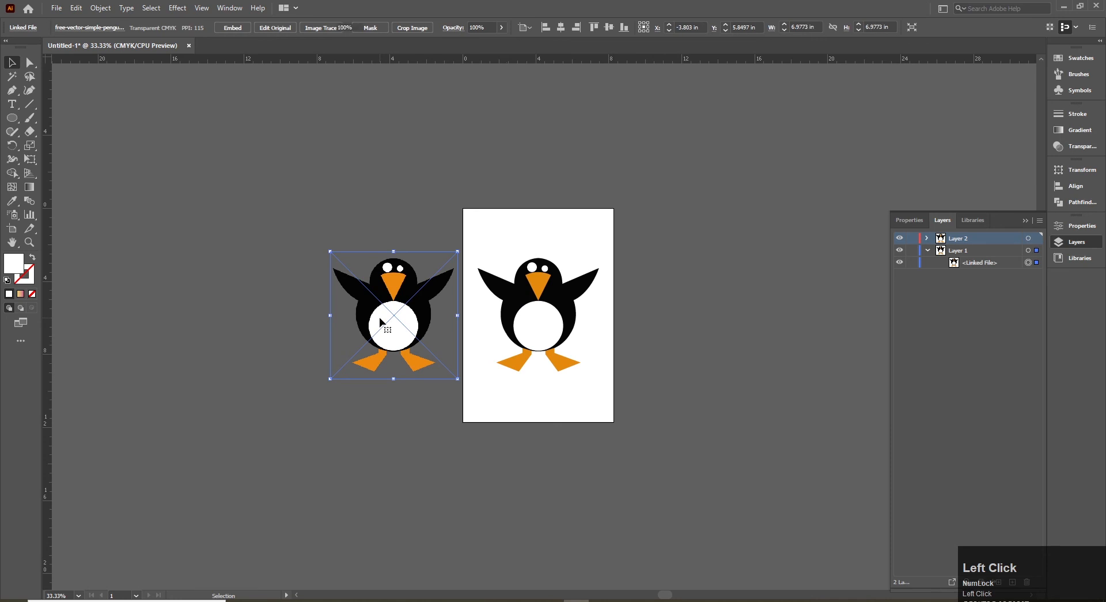
key(Delete)
click(1072, 242)
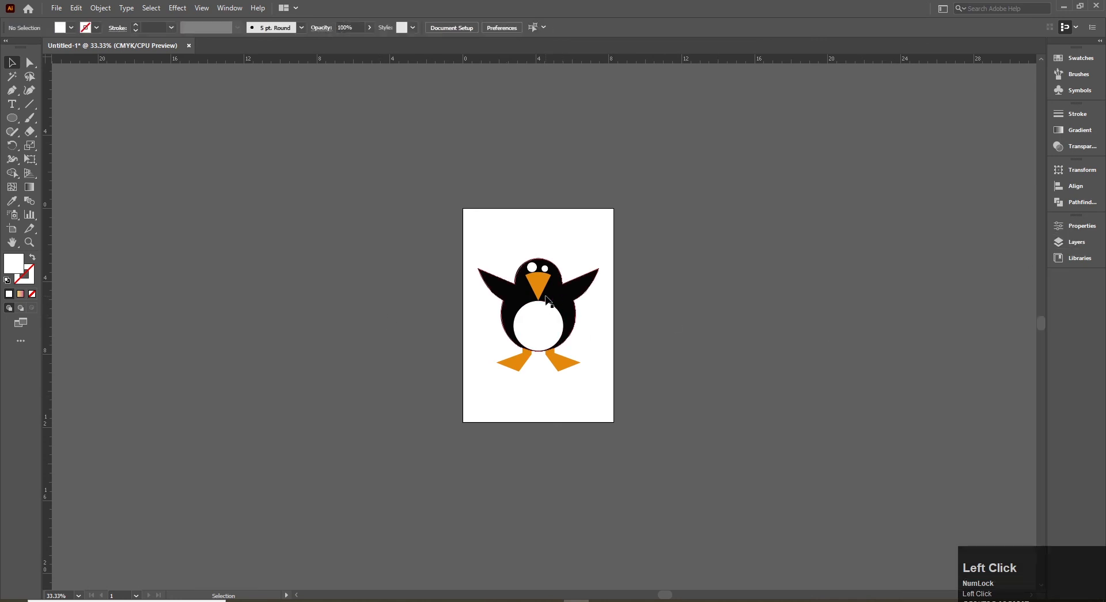
ctrl+alt+click(542, 365)
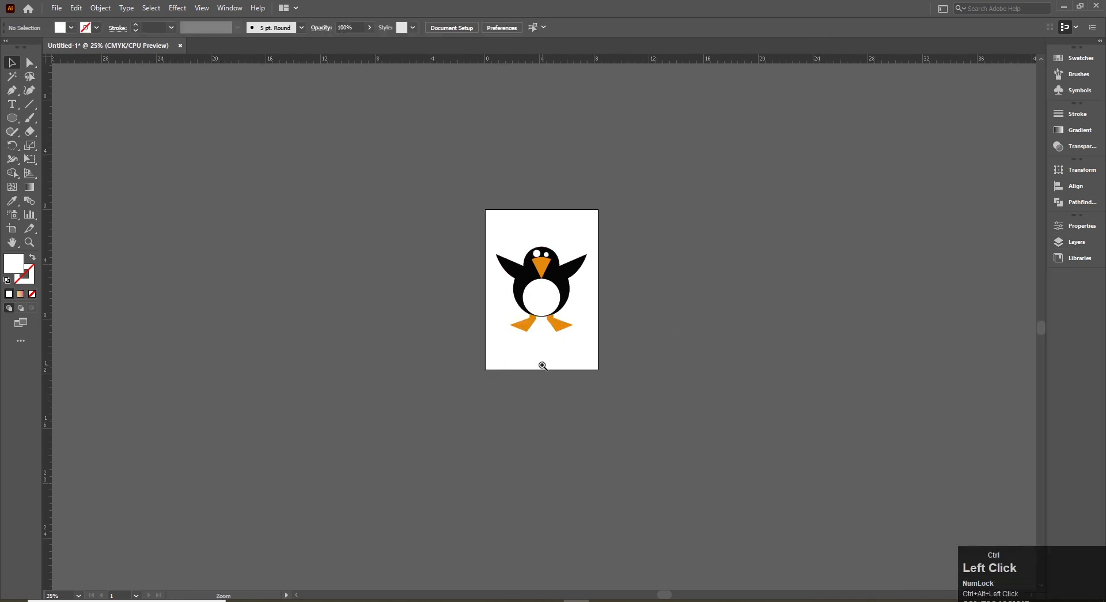
key(ctrl+alt+space)
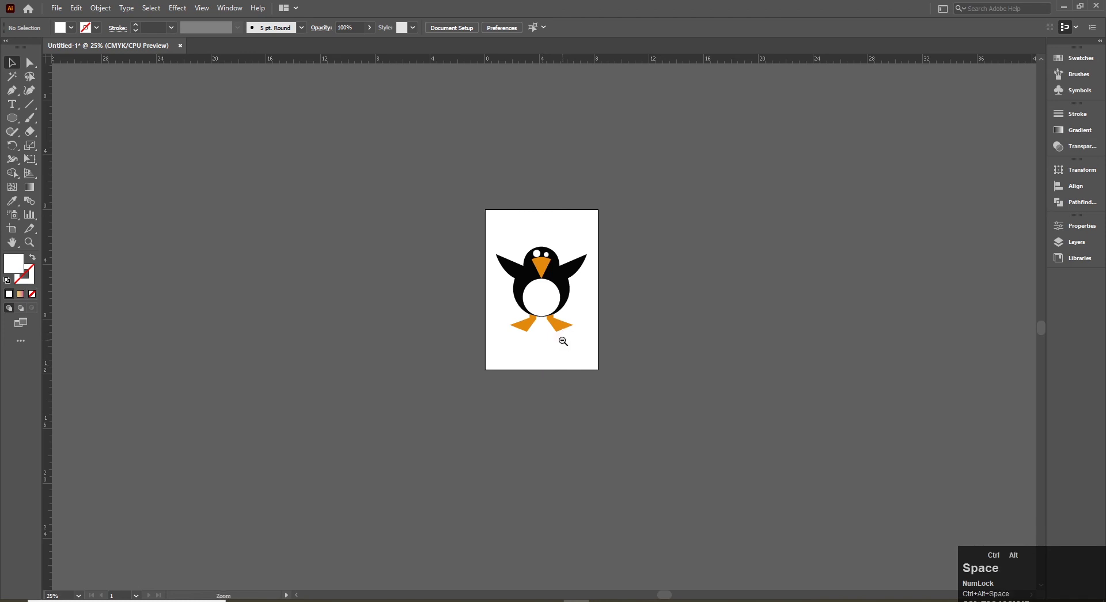
key(ctrl+space)
ctrl+click(548, 337)
ctrl+click(546, 290)
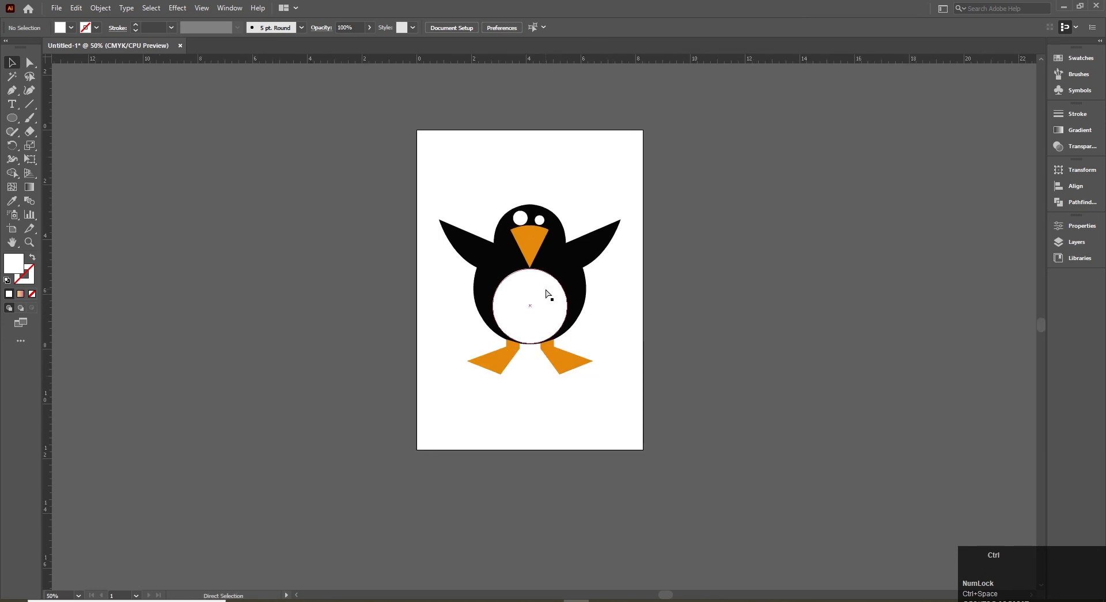
Try enlarging the grouped penguin far beyond the artboard from opposite corners, undoing each scaling
ctrl+alt+click(549, 336)
ctrl+alt+click(549, 336)
ctrl+alt+click(549, 335)
ctrl+alt+click(550, 336)
ctrl+alt+click(549, 336)
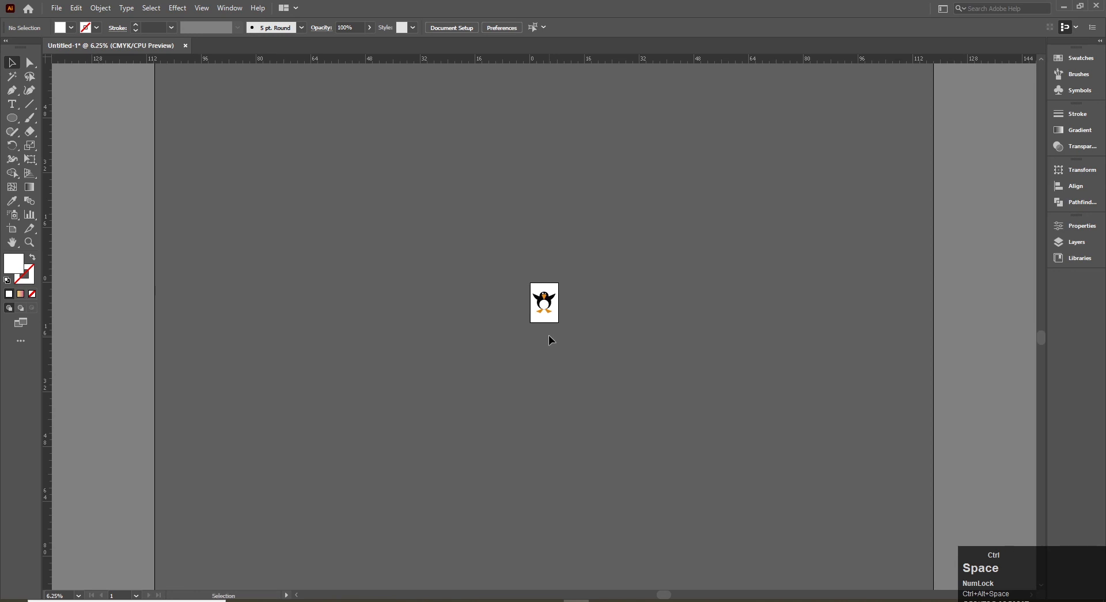
click(546, 314)
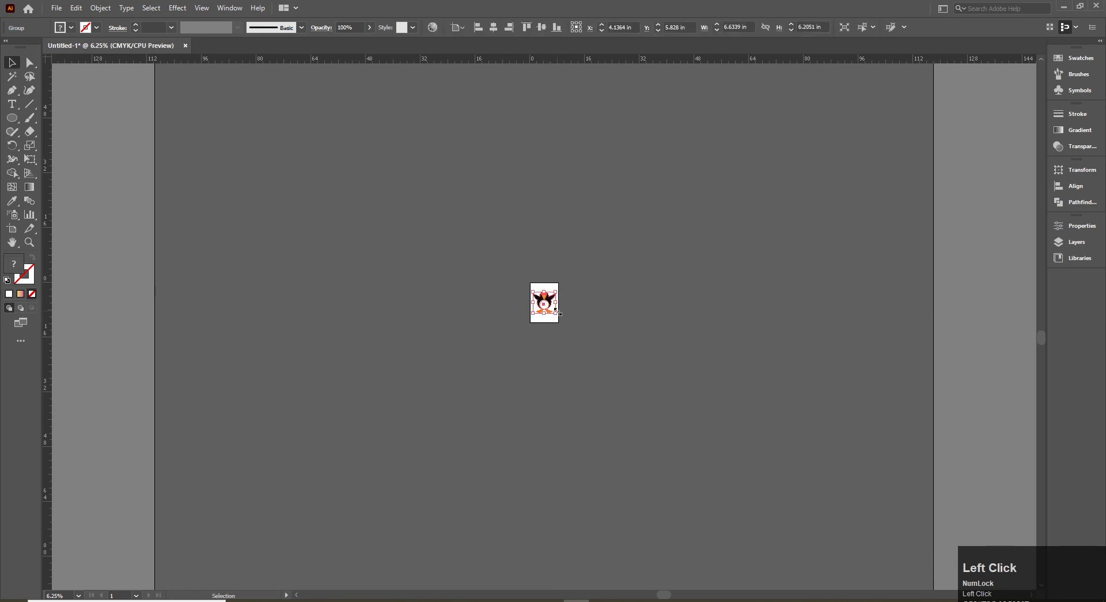
key(alt)
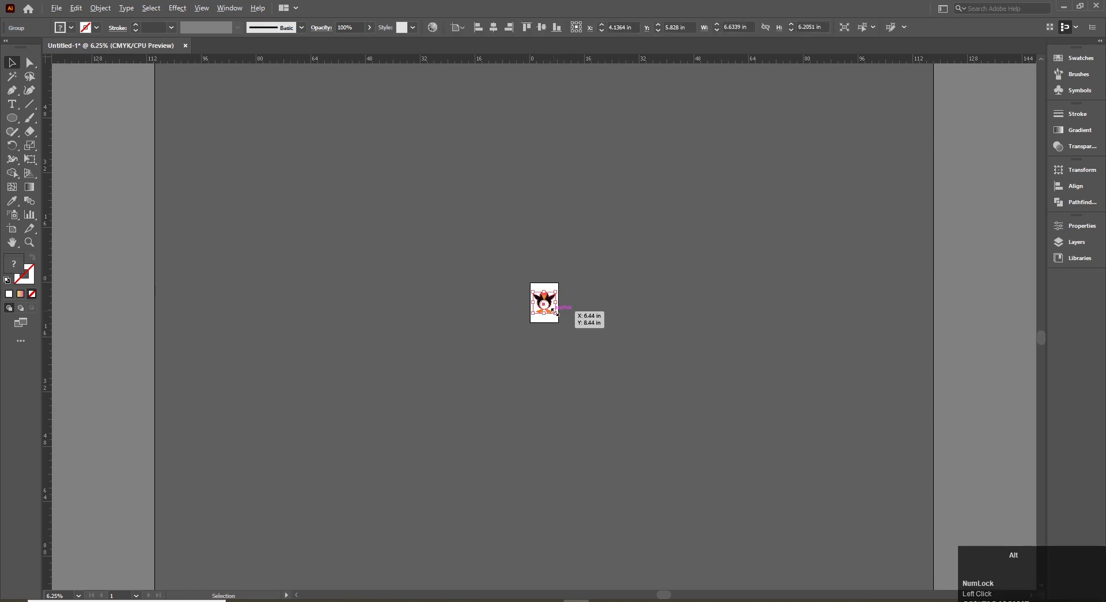
key(shift)
drag(555, 312, 728, 447)
key(ctrl+z)
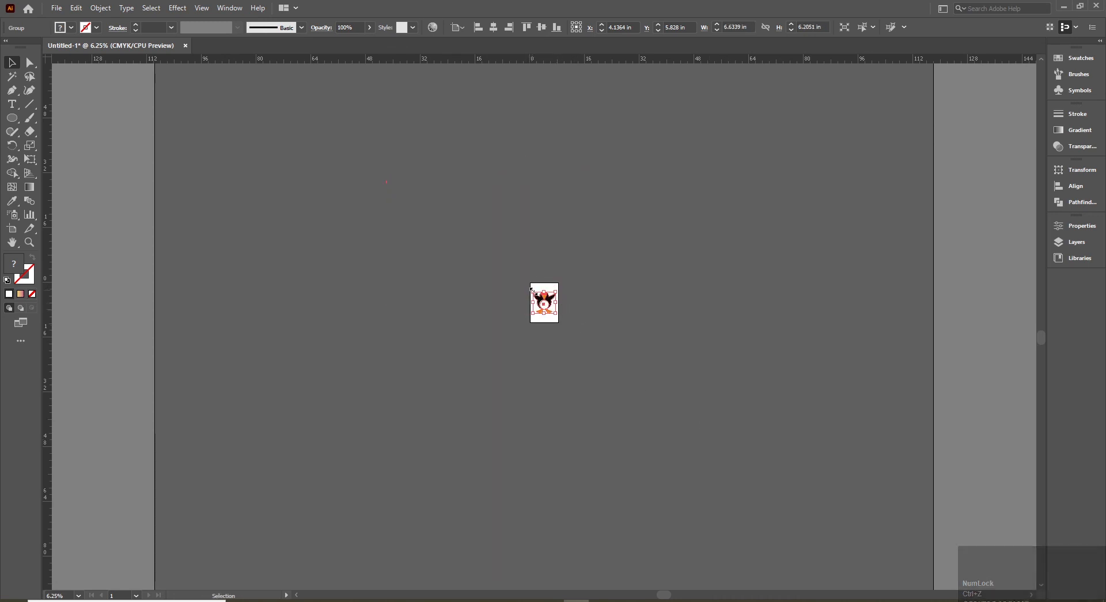
drag(531, 288, 357, 151)
key(ctrl+z)
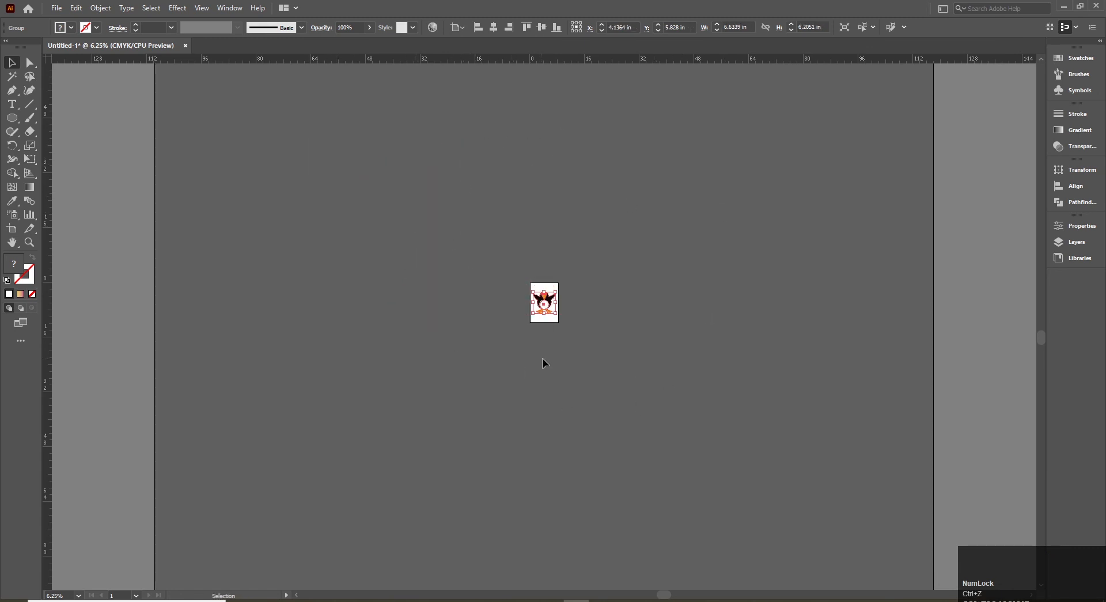
Scale the grouped penguin up proportionally about its centre to about 125 in wide and 117 in high, and deselect it
key(alt)
drag(556, 314, 790, 504)
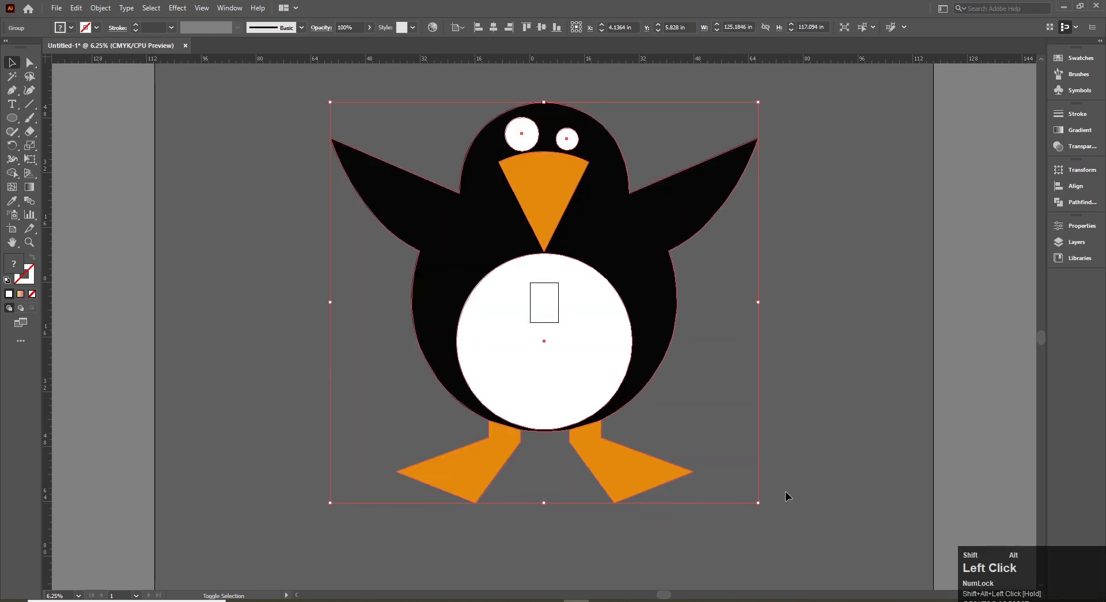
click(843, 479)
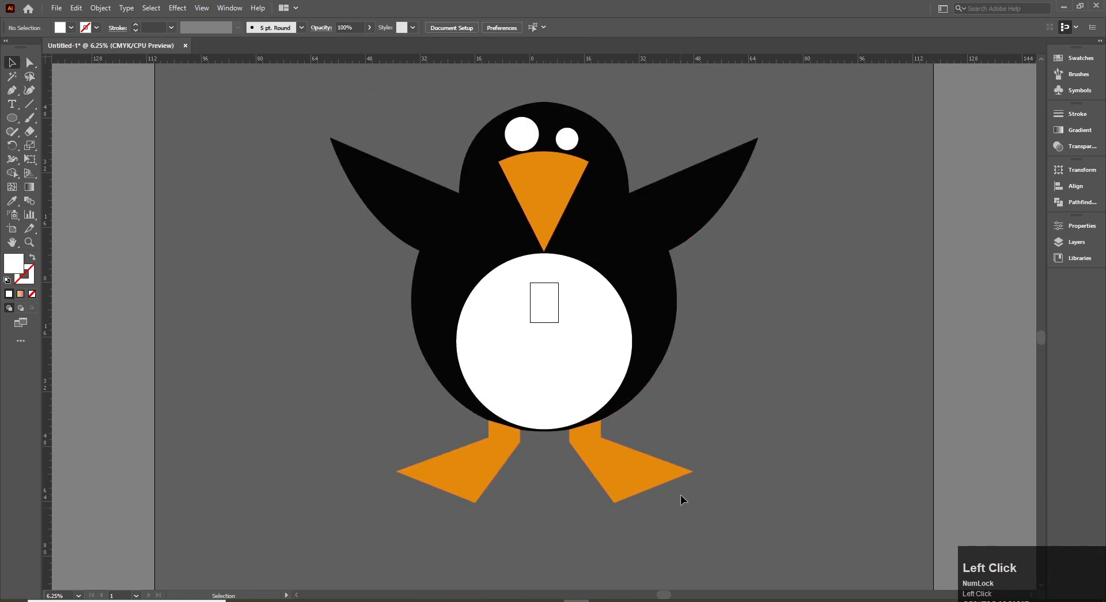
Examine the foot edges of the enlarged vector penguin up close and compare the whole figure with the artboard
drag(638, 419, 717, 500)
drag(494, 328, 702, 487)
drag(642, 365, 588, 346)
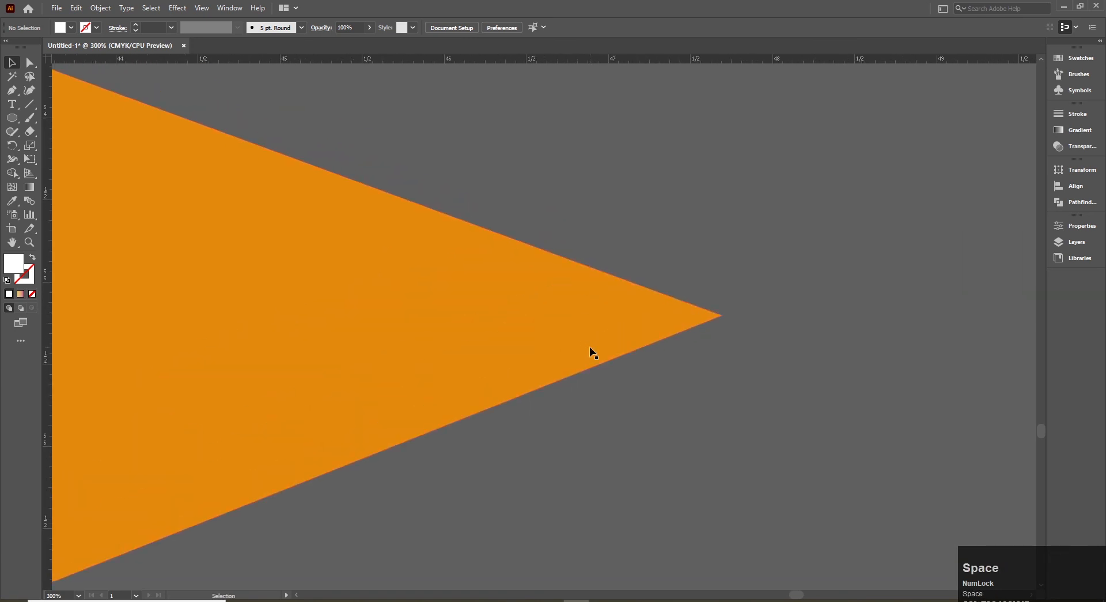
key(ctrl+0)
ctrl+alt+click(601, 336)
ctrl+alt+click(601, 336)
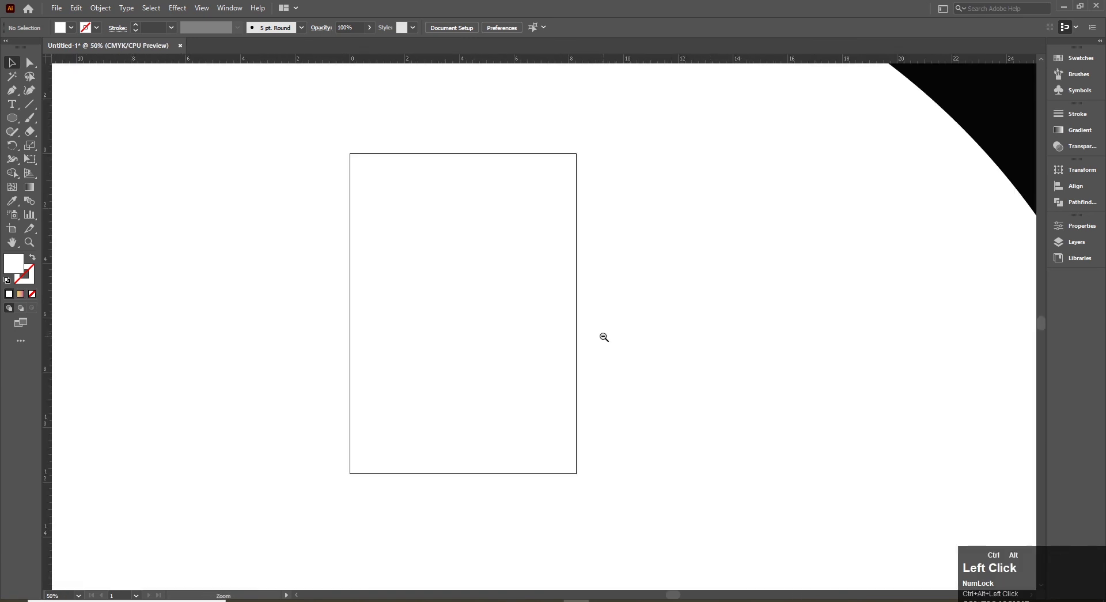
ctrl+alt+click(602, 336)
ctrl+alt+click(603, 337)
ctrl+alt+click(604, 336)
ctrl+alt+click(604, 337)
ctrl+alt+click(603, 336)
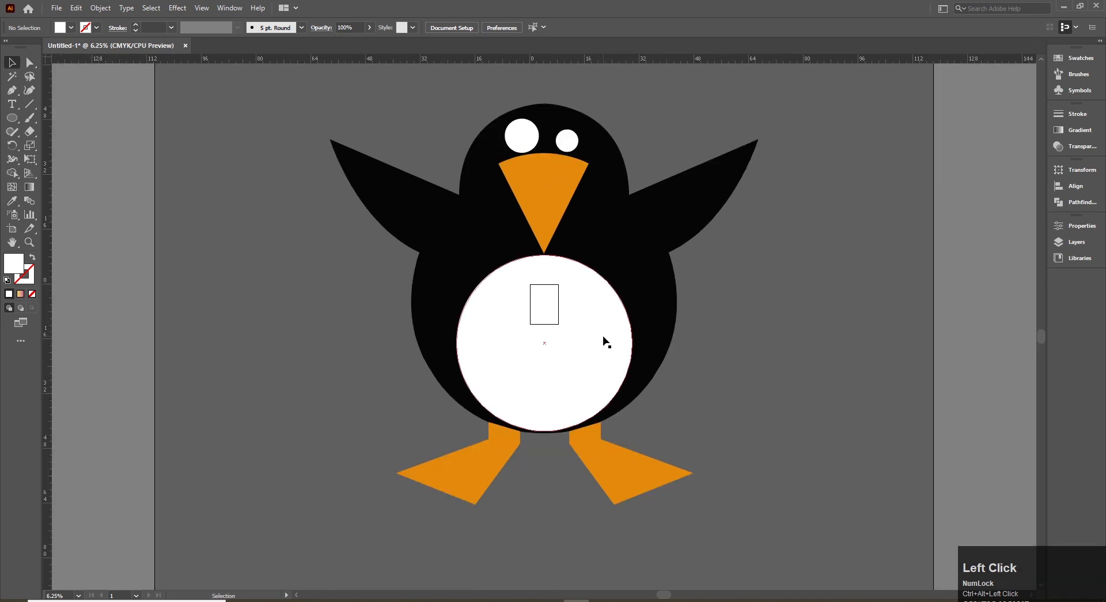
Undo the enlargement of the grouped penguin and fit the artboard in the view
key(ctrl+z)
key(v)
click(629, 336)
key(ctrl+space)
key(v)
key(ctrl+0)
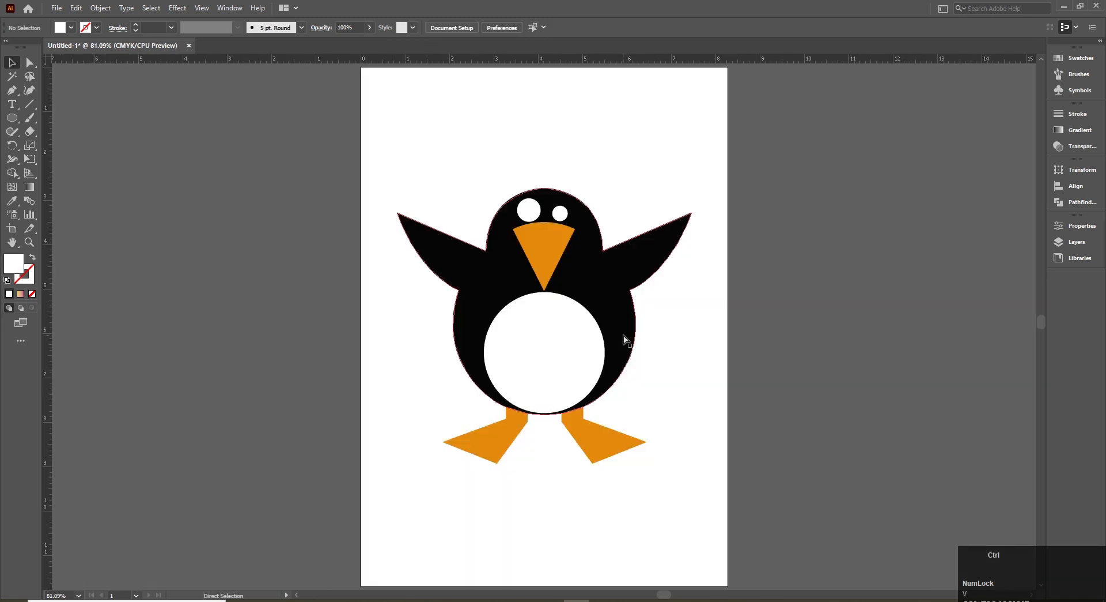